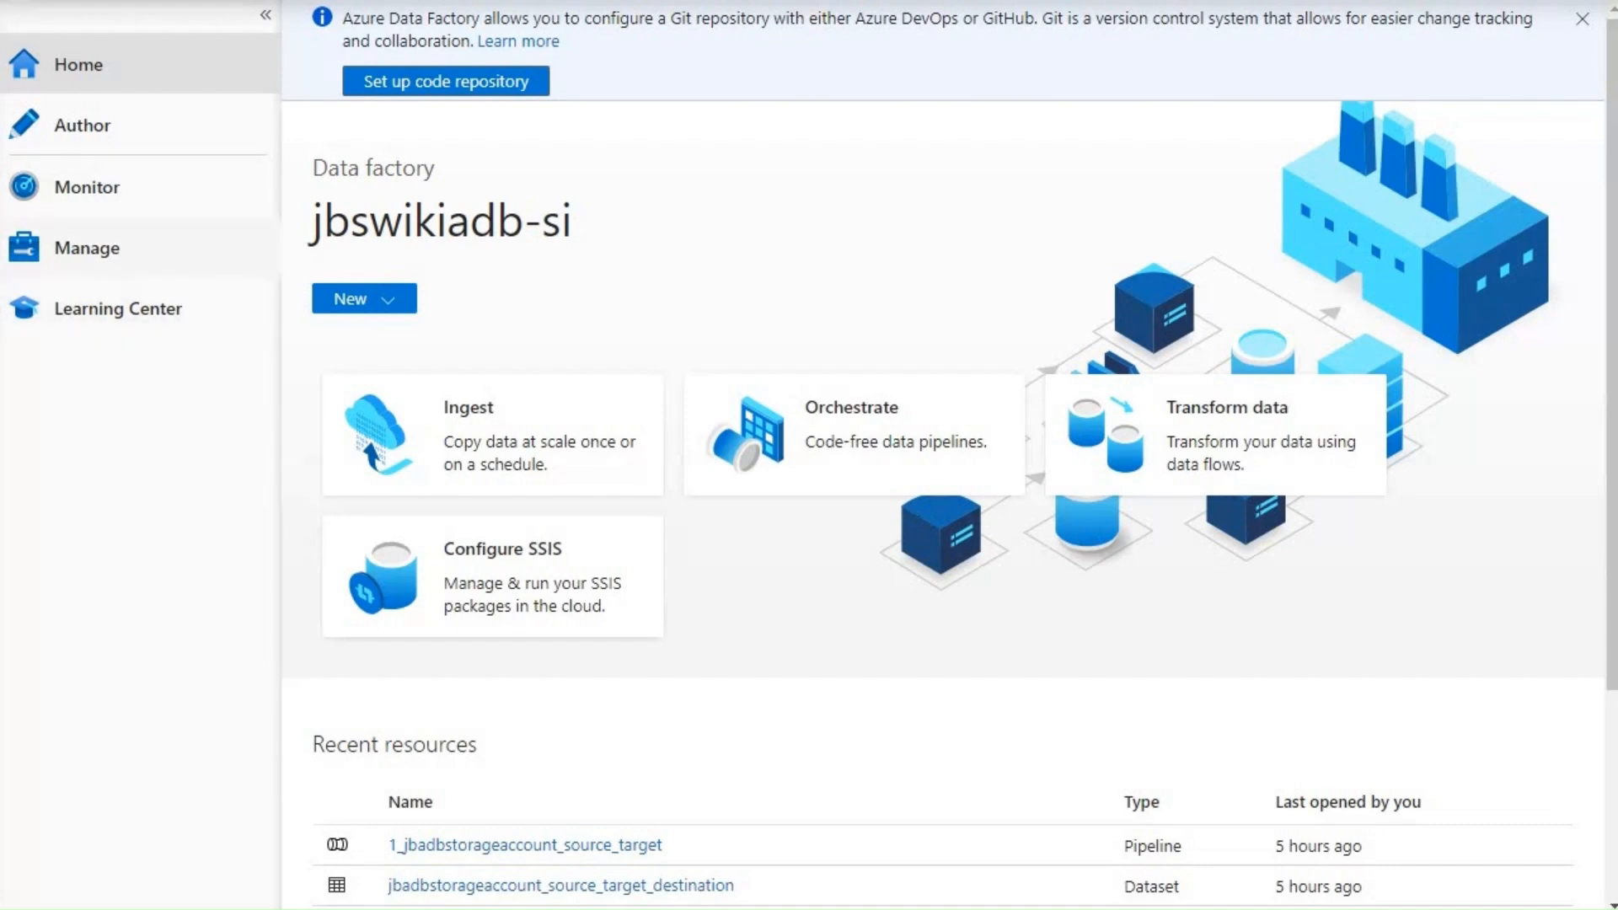
- Show the Integration runtimes list under Manage, with the navigation pane collapsed
left_click(86, 248)
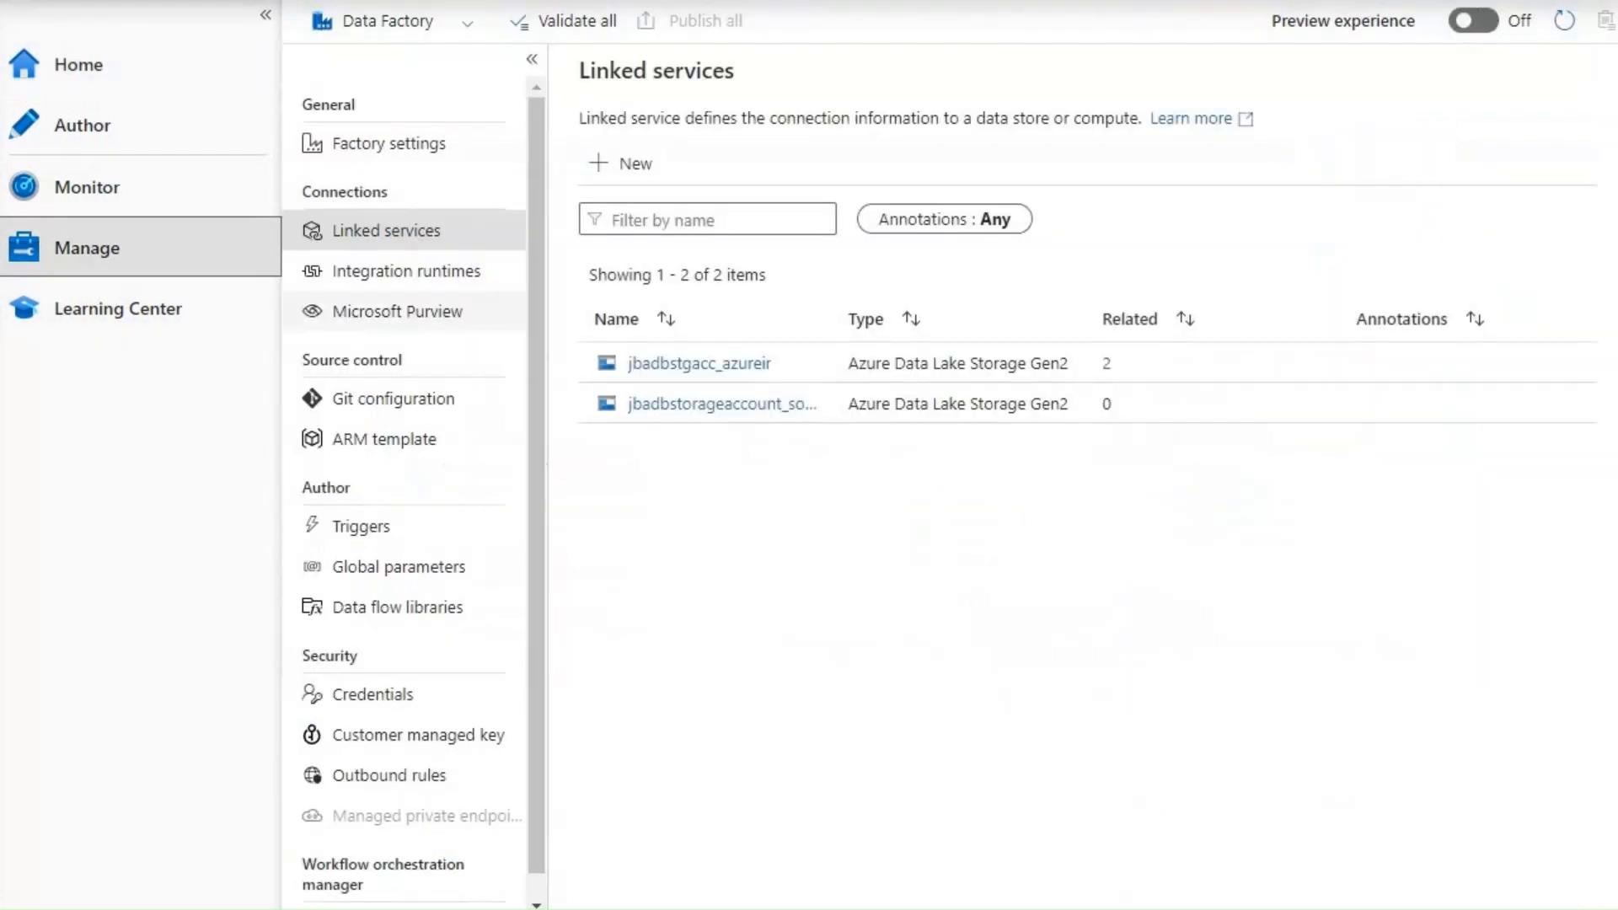
left_click(406, 271)
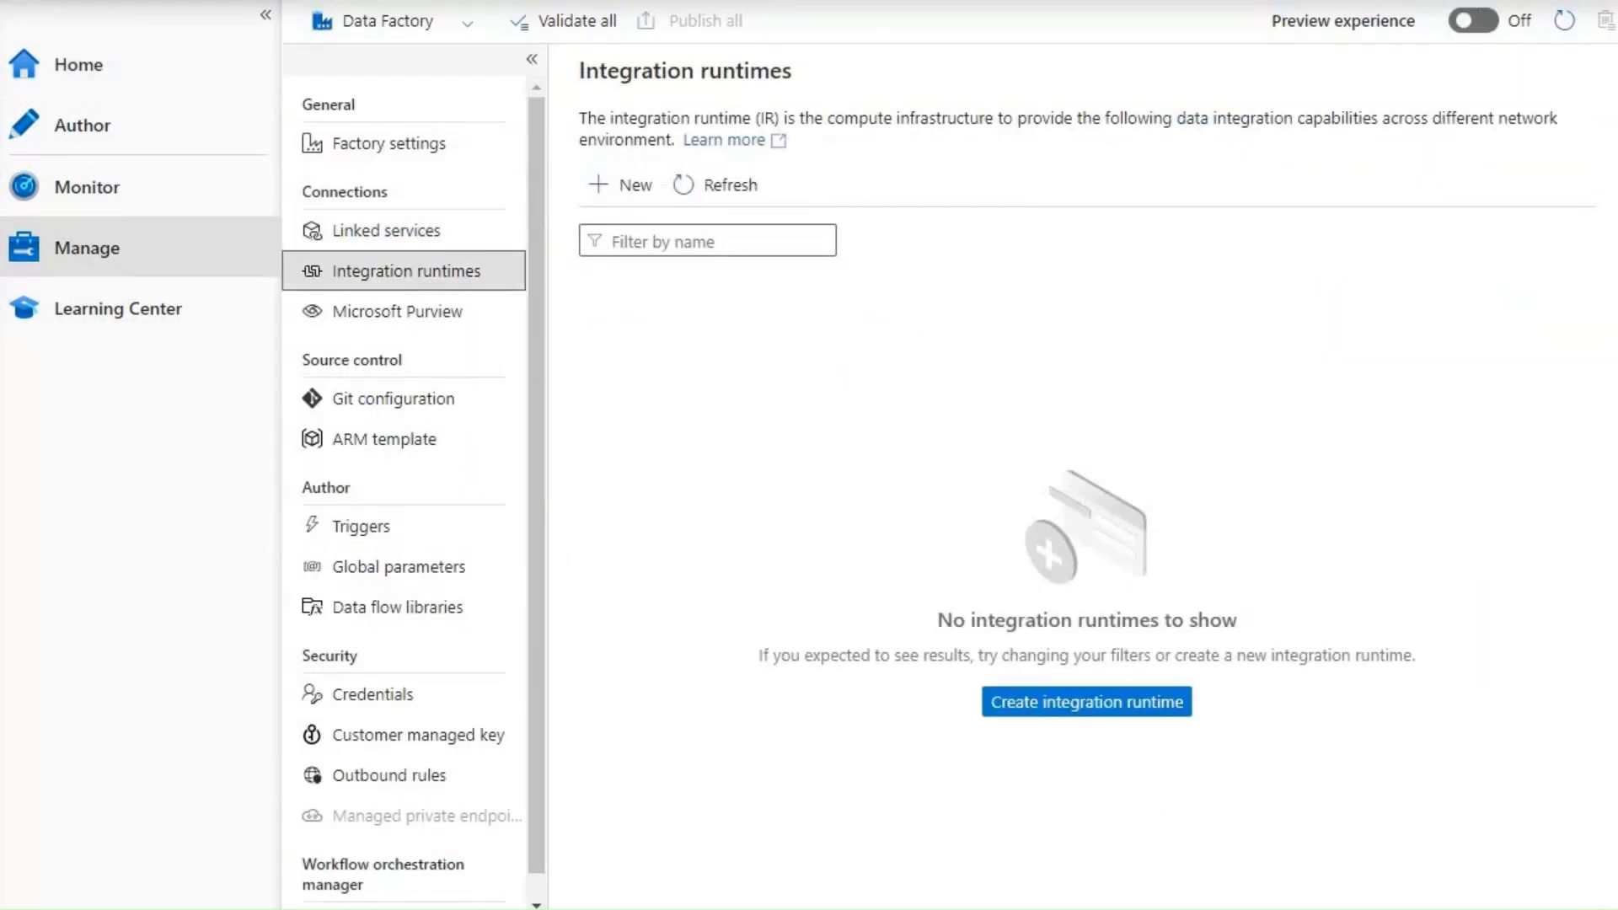
left_click(532, 58)
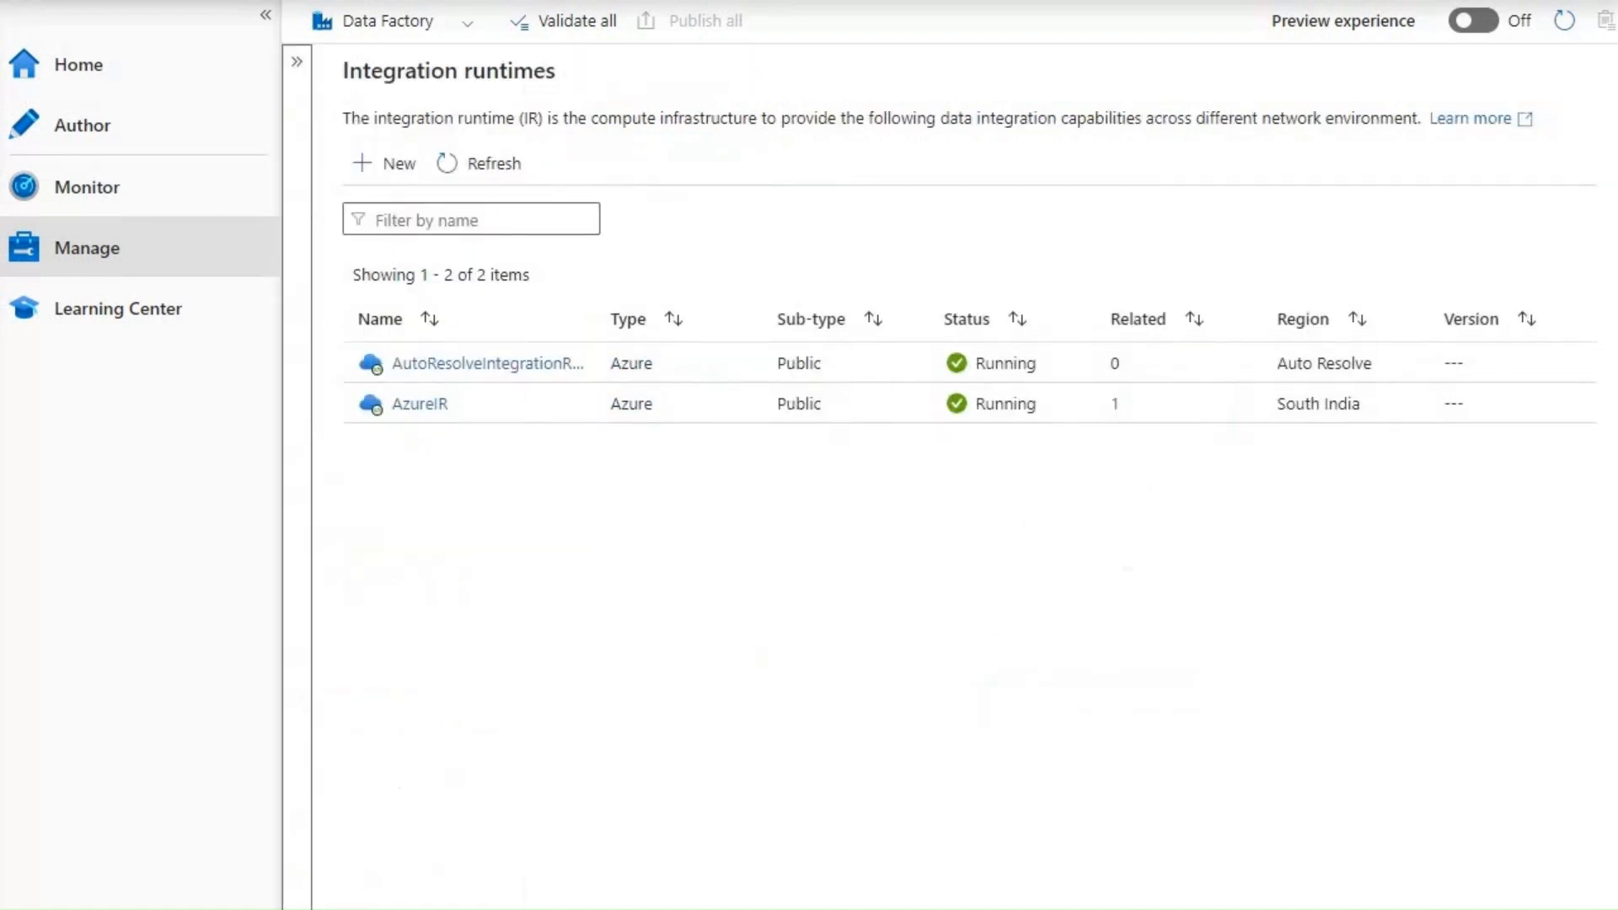
- Start a new Azure, Self-Hosted integration runtime with the Self-Hosted network environment
left_click(384, 163)
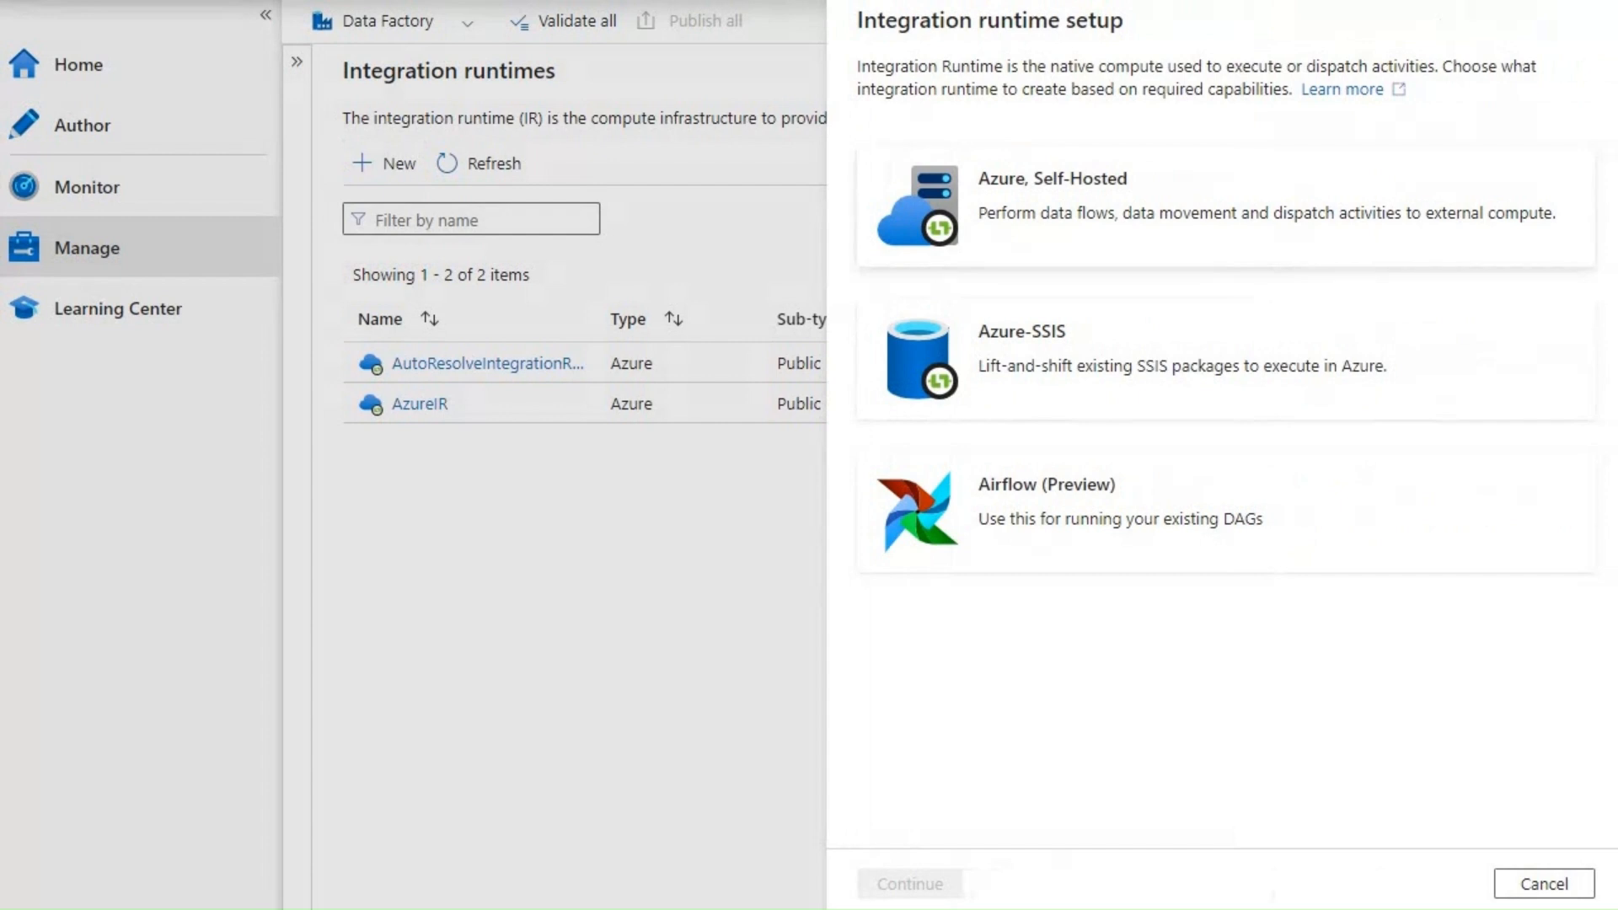
left_click(1225, 206)
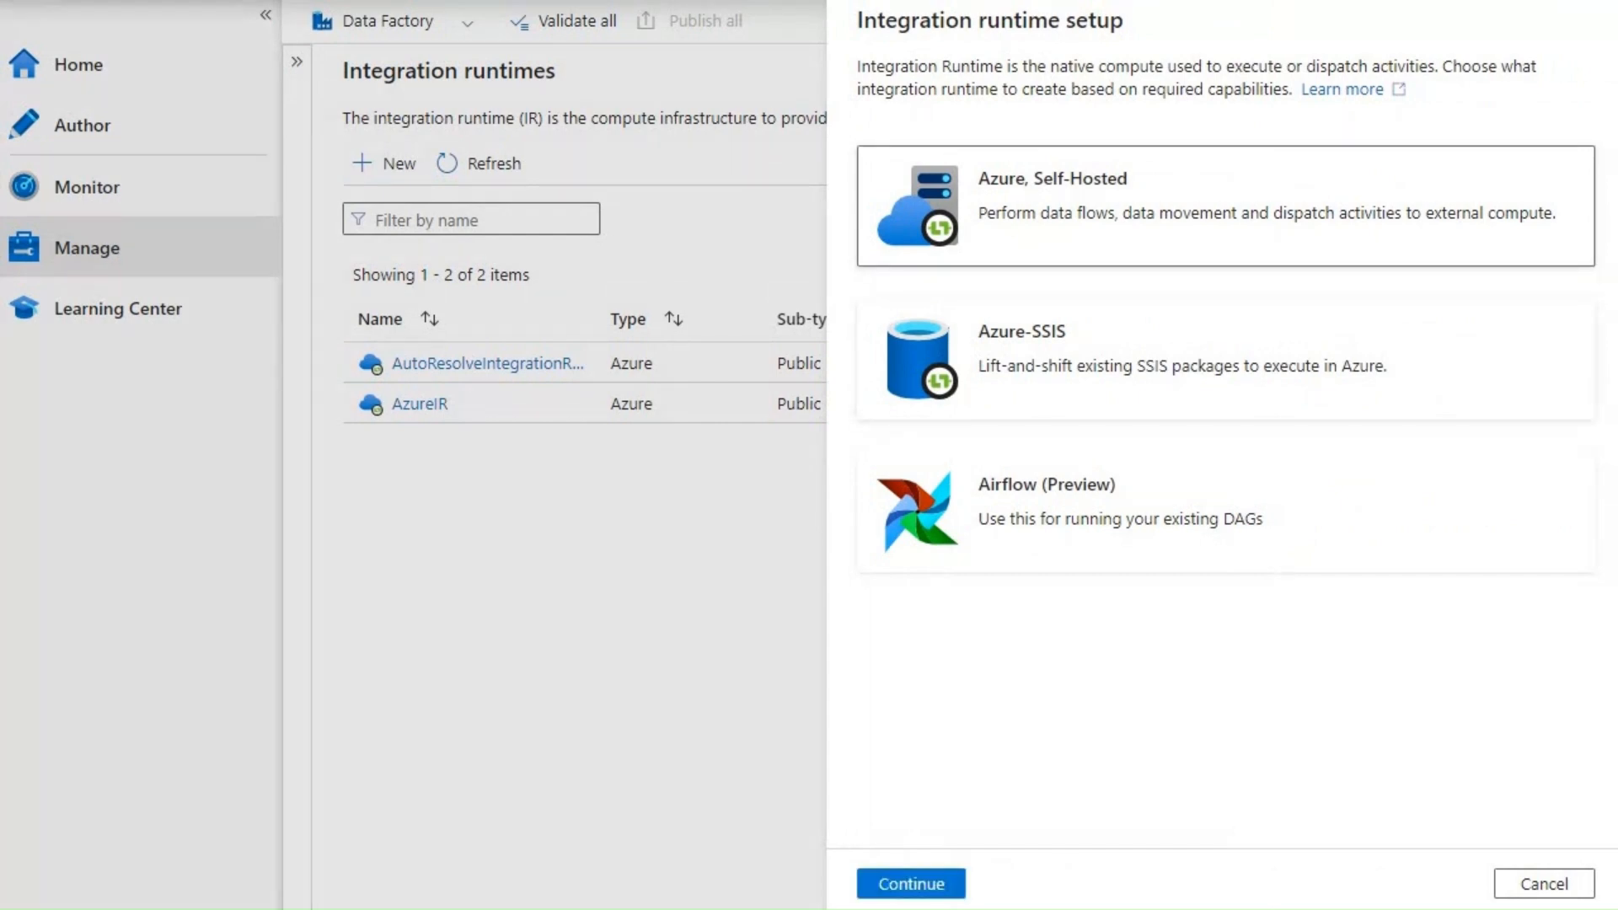
left_click(911, 883)
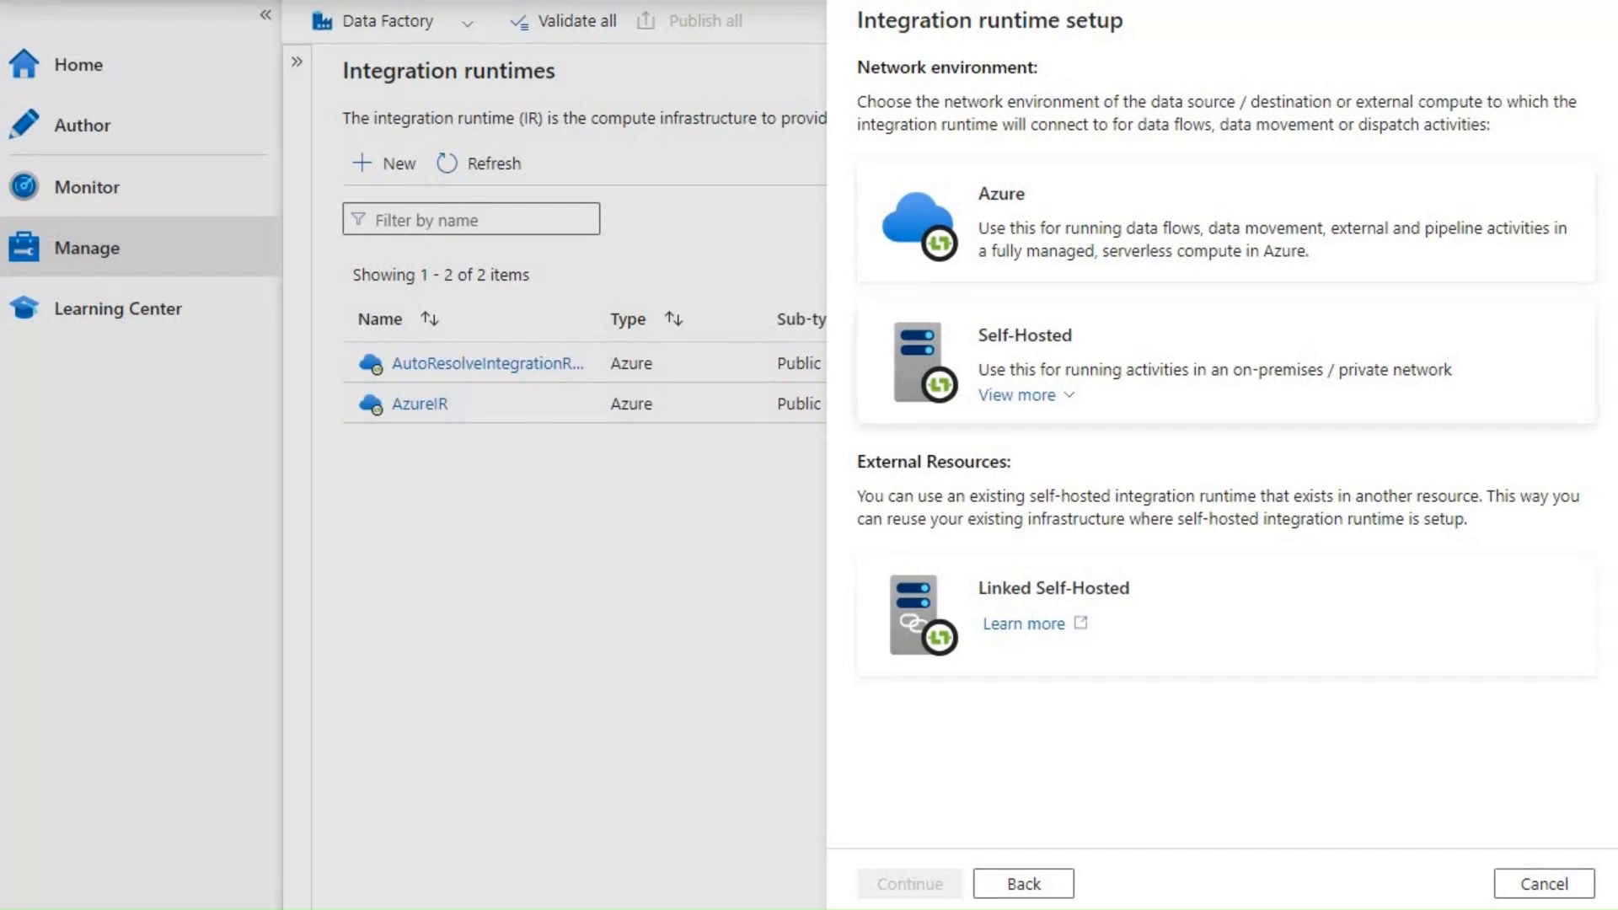
left_click(1130, 337)
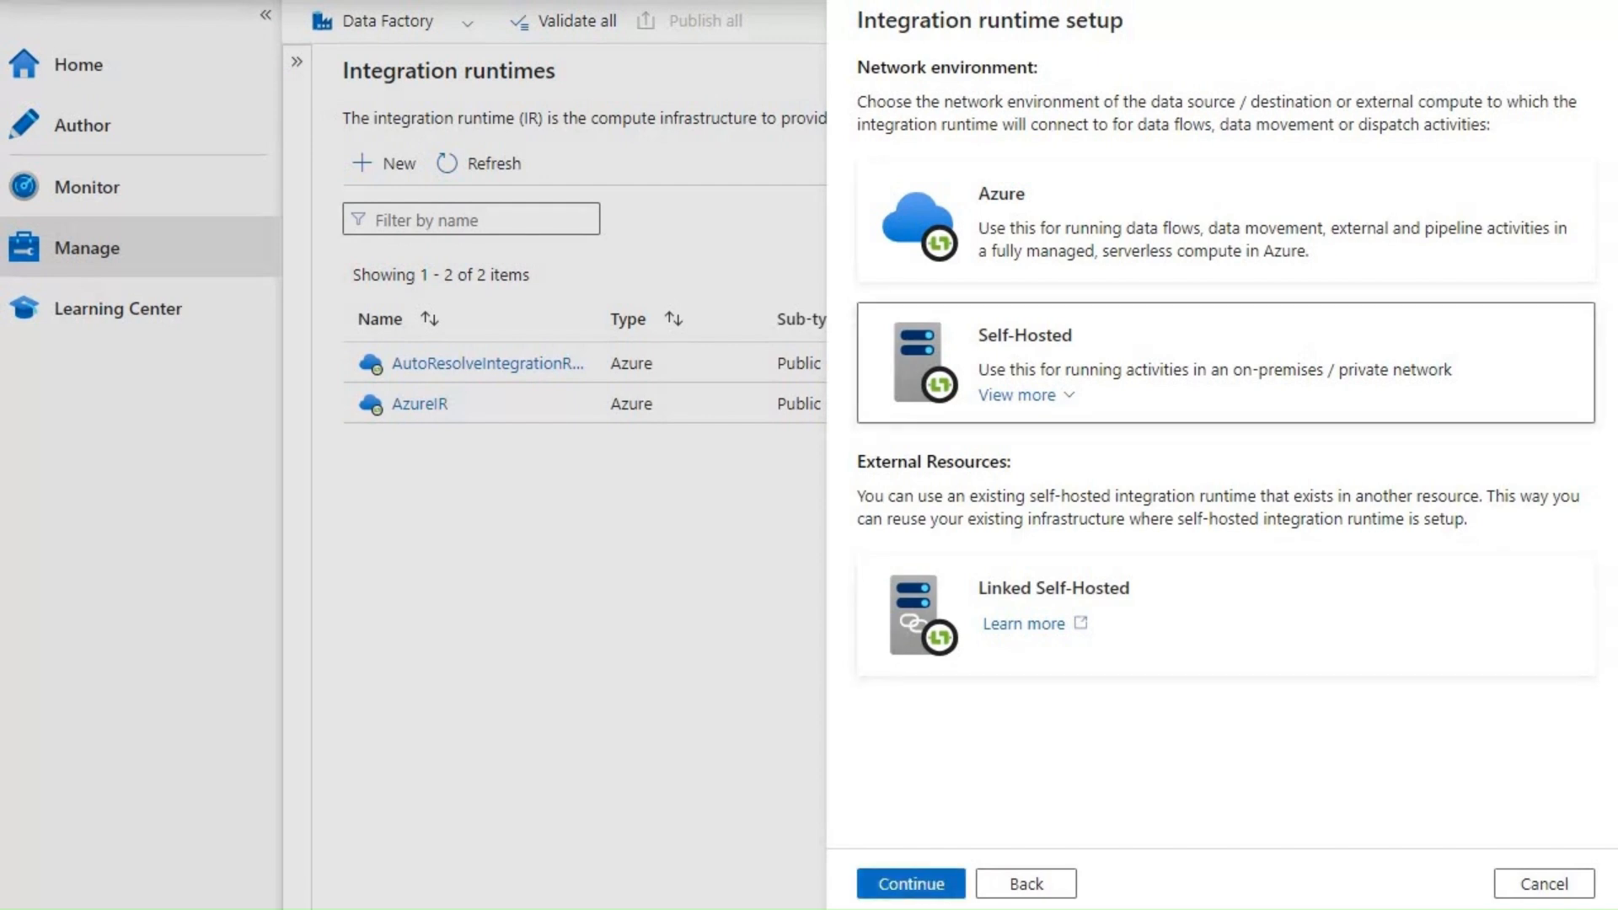
left_click(911, 884)
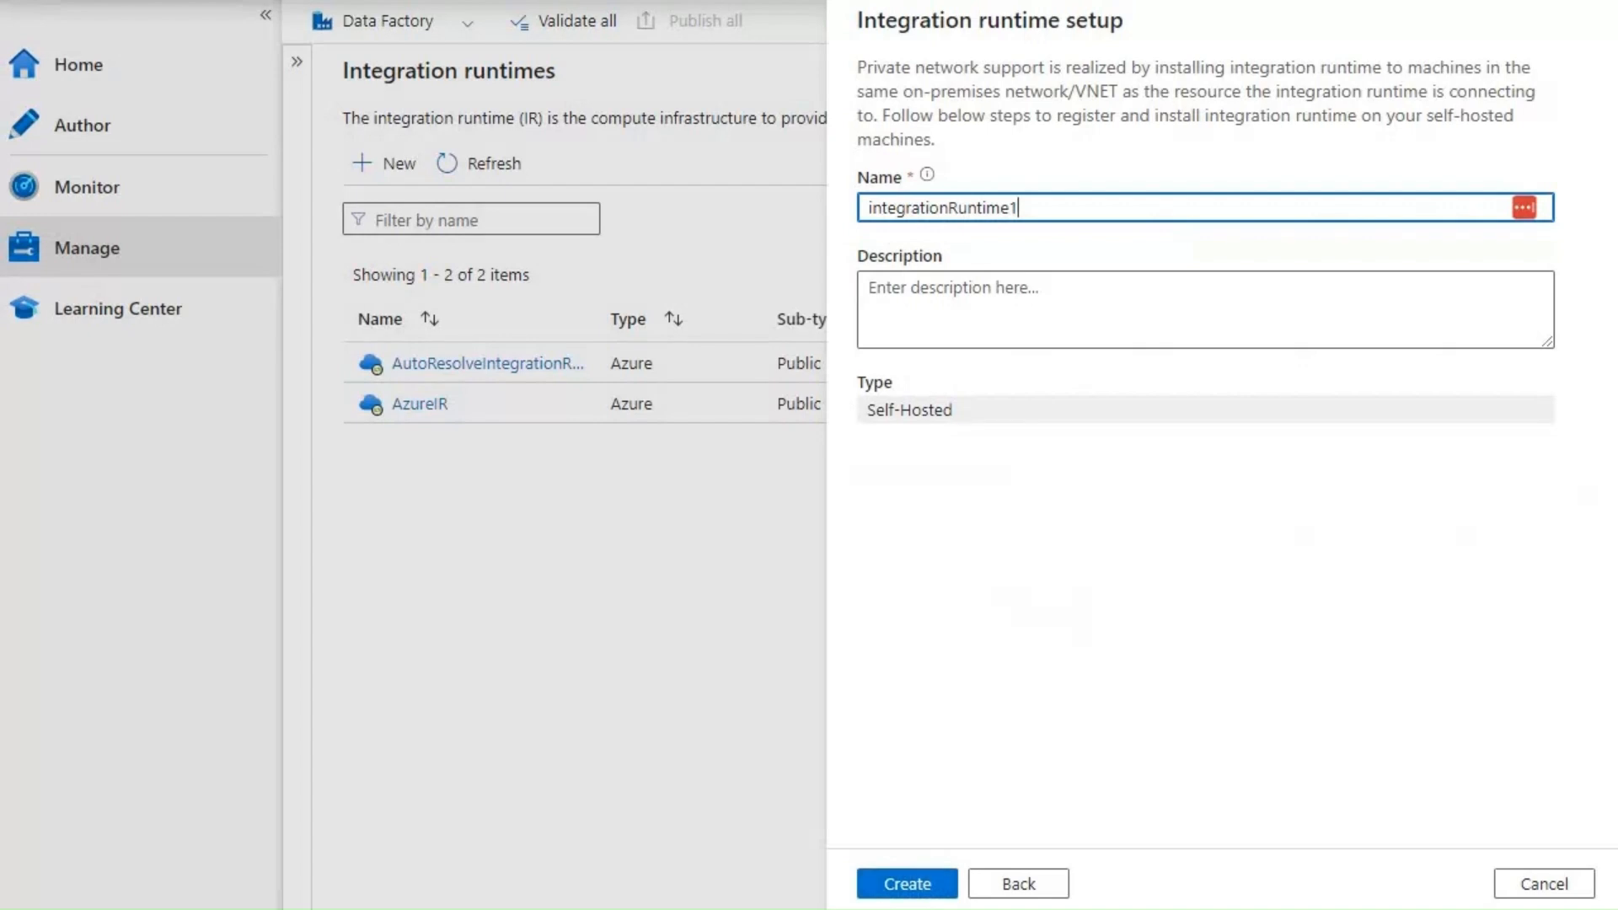
- Name the runtime SHIR-Onpremise, replacing the underscore with a dash, and create it
key("ctrl+a")
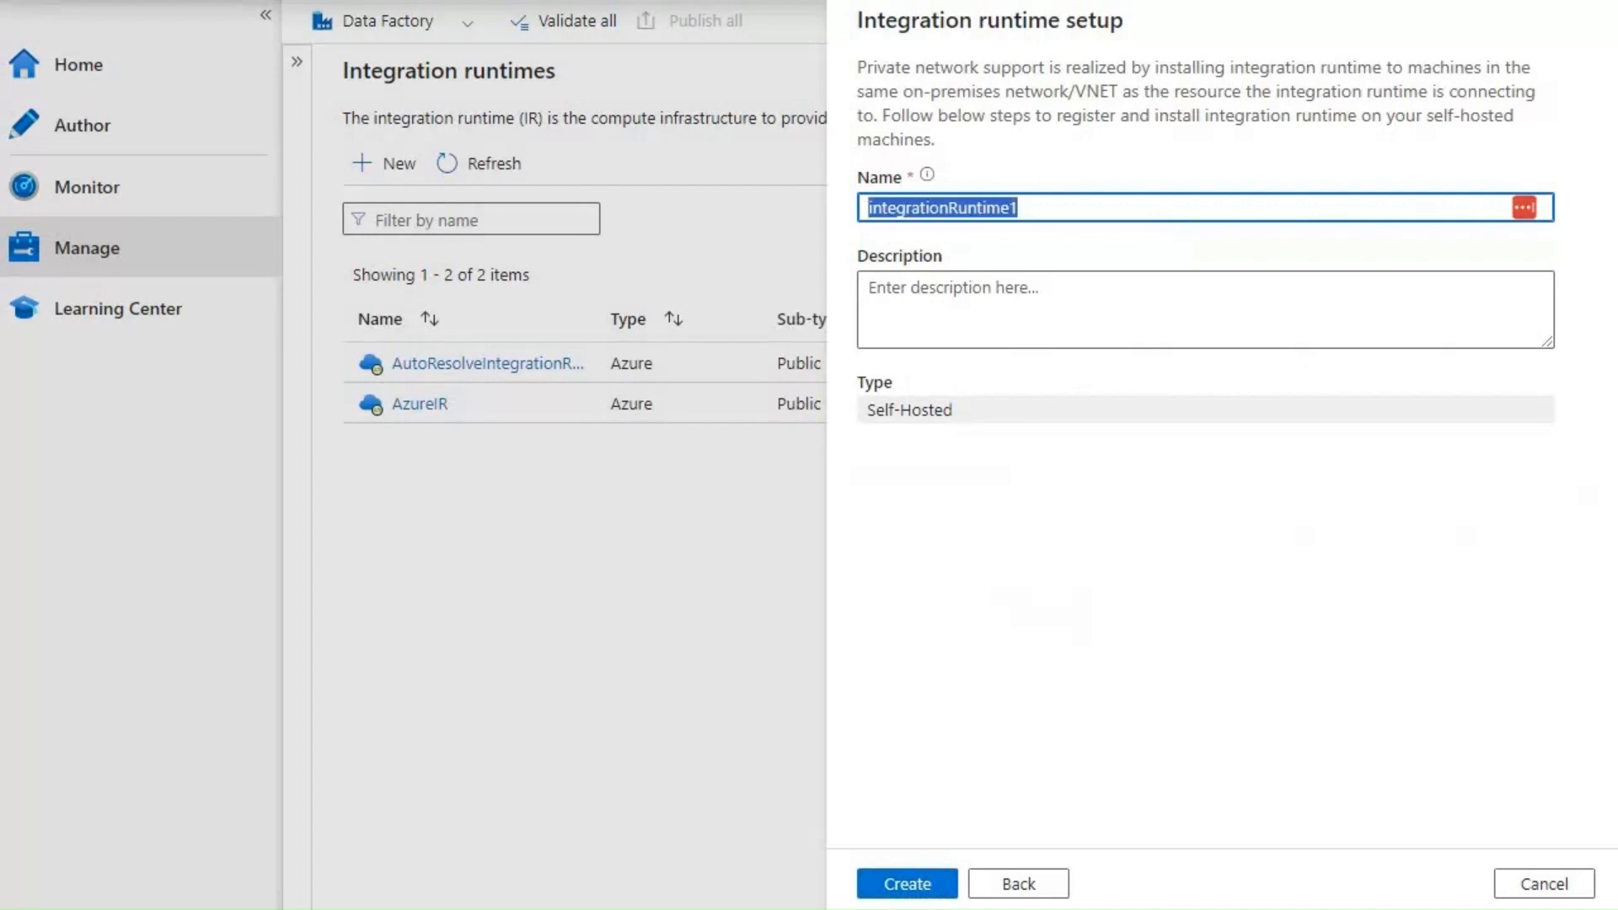
type("SHIR")
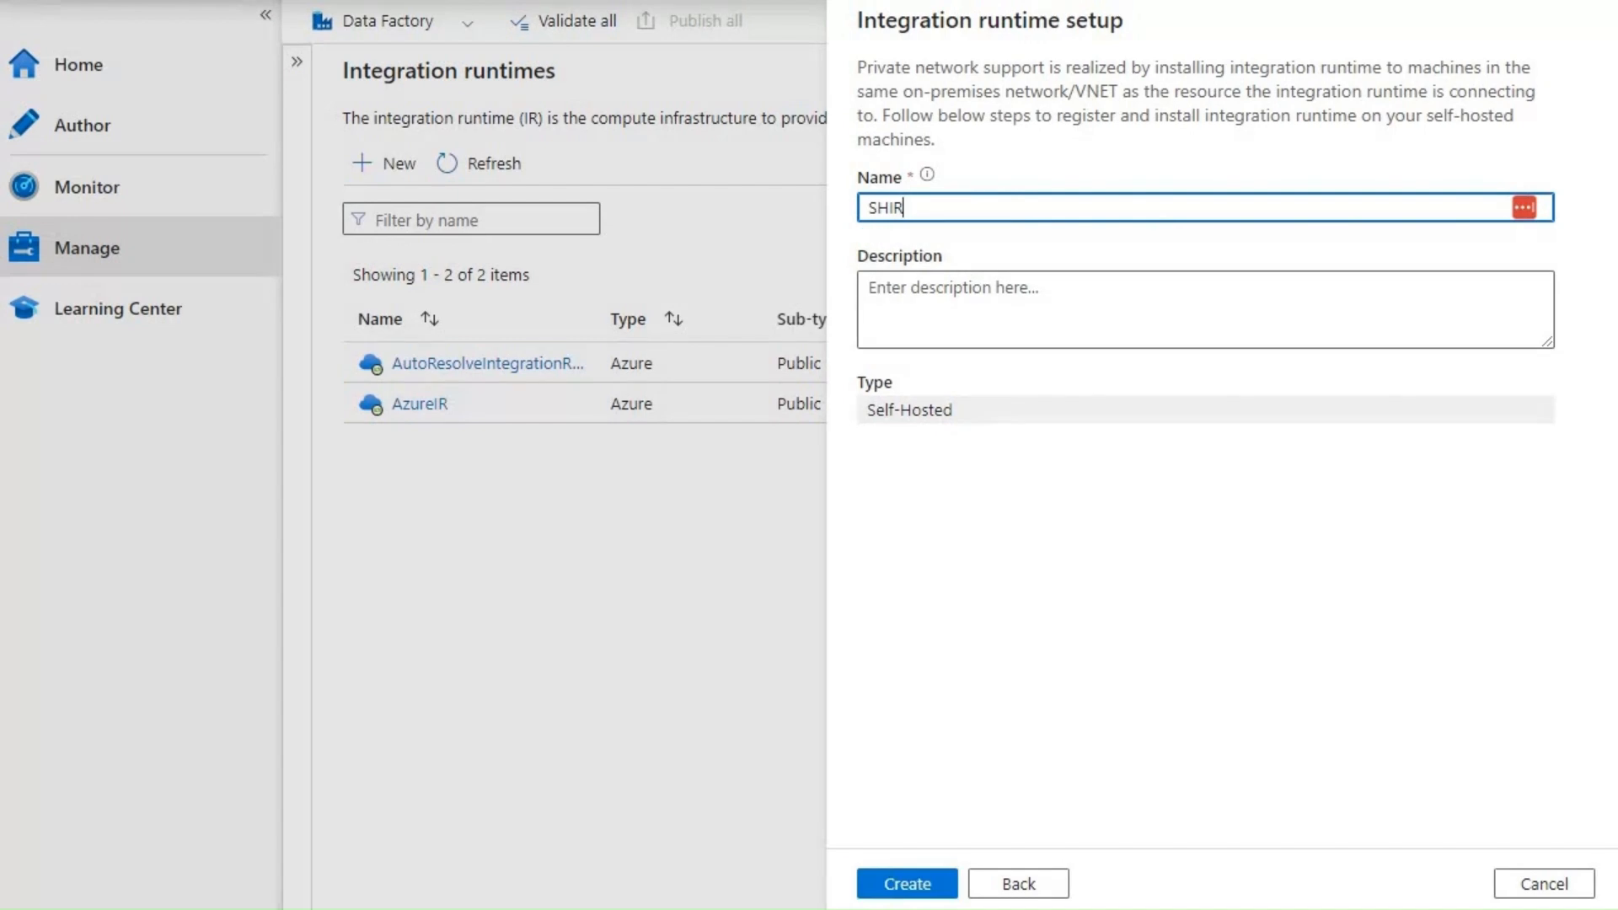
type("_")
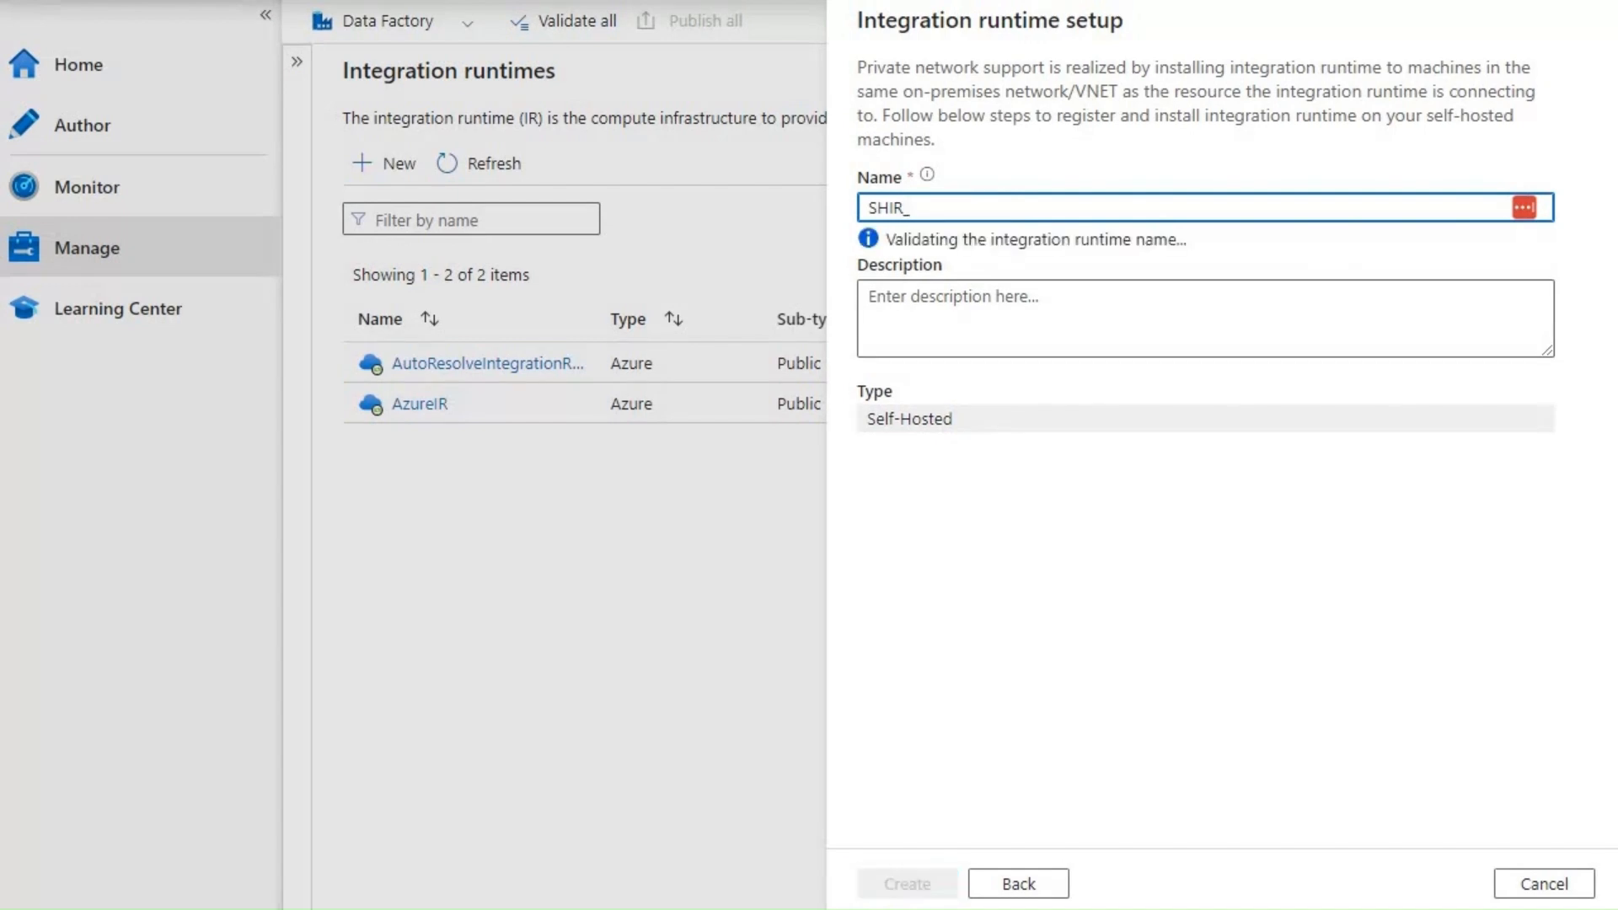
type("Onpremise")
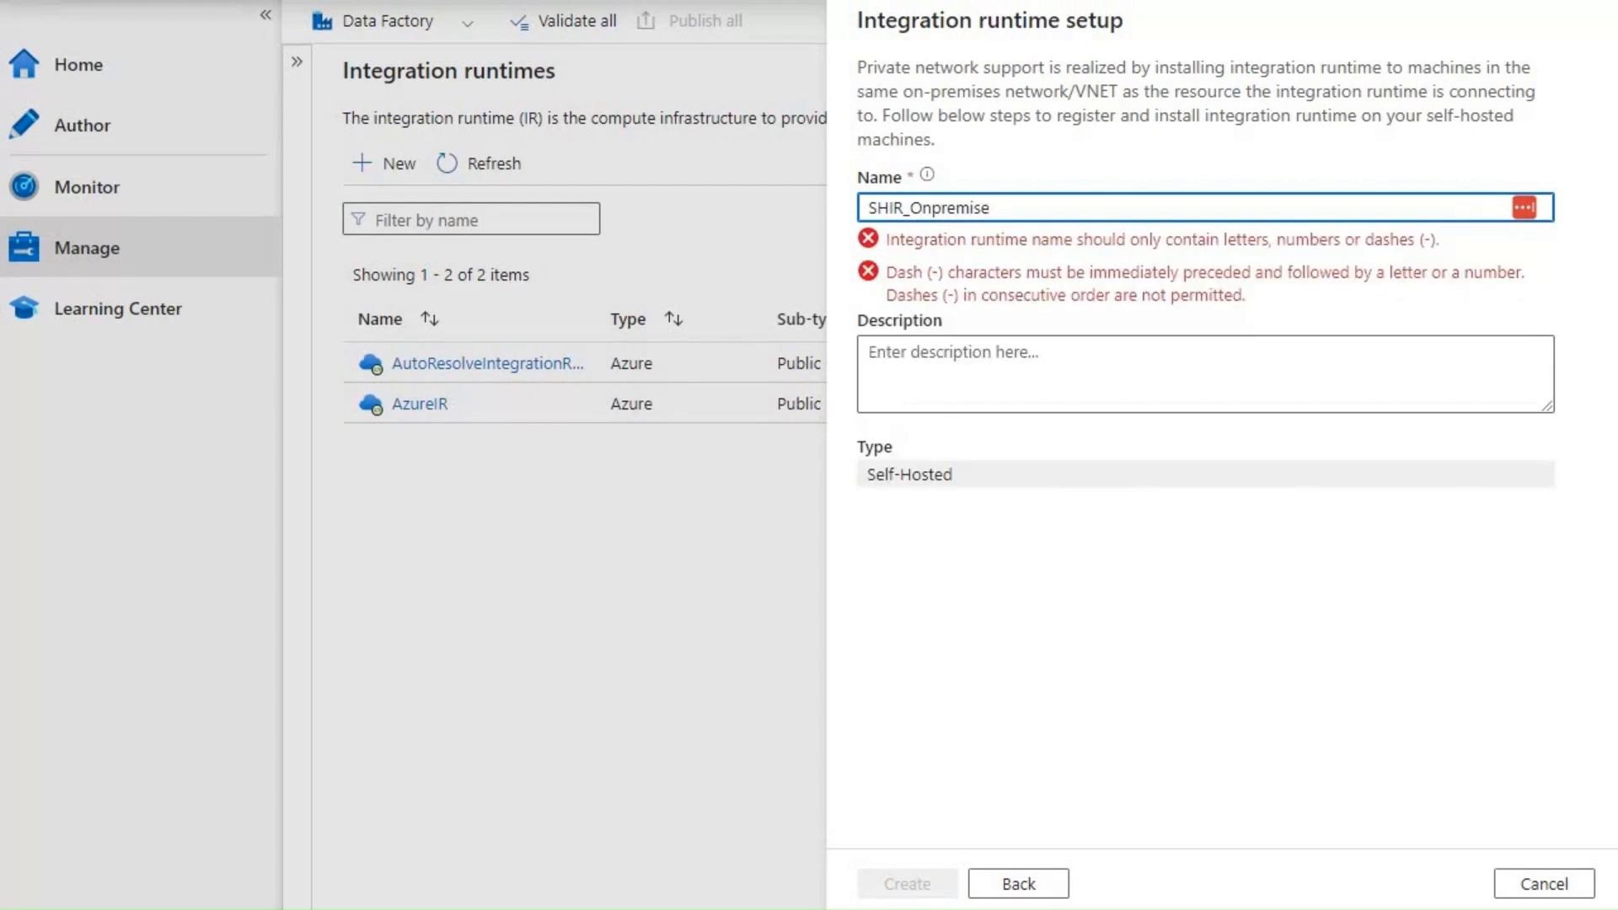
left_click(910, 208)
key("BackSpace")
type("-")
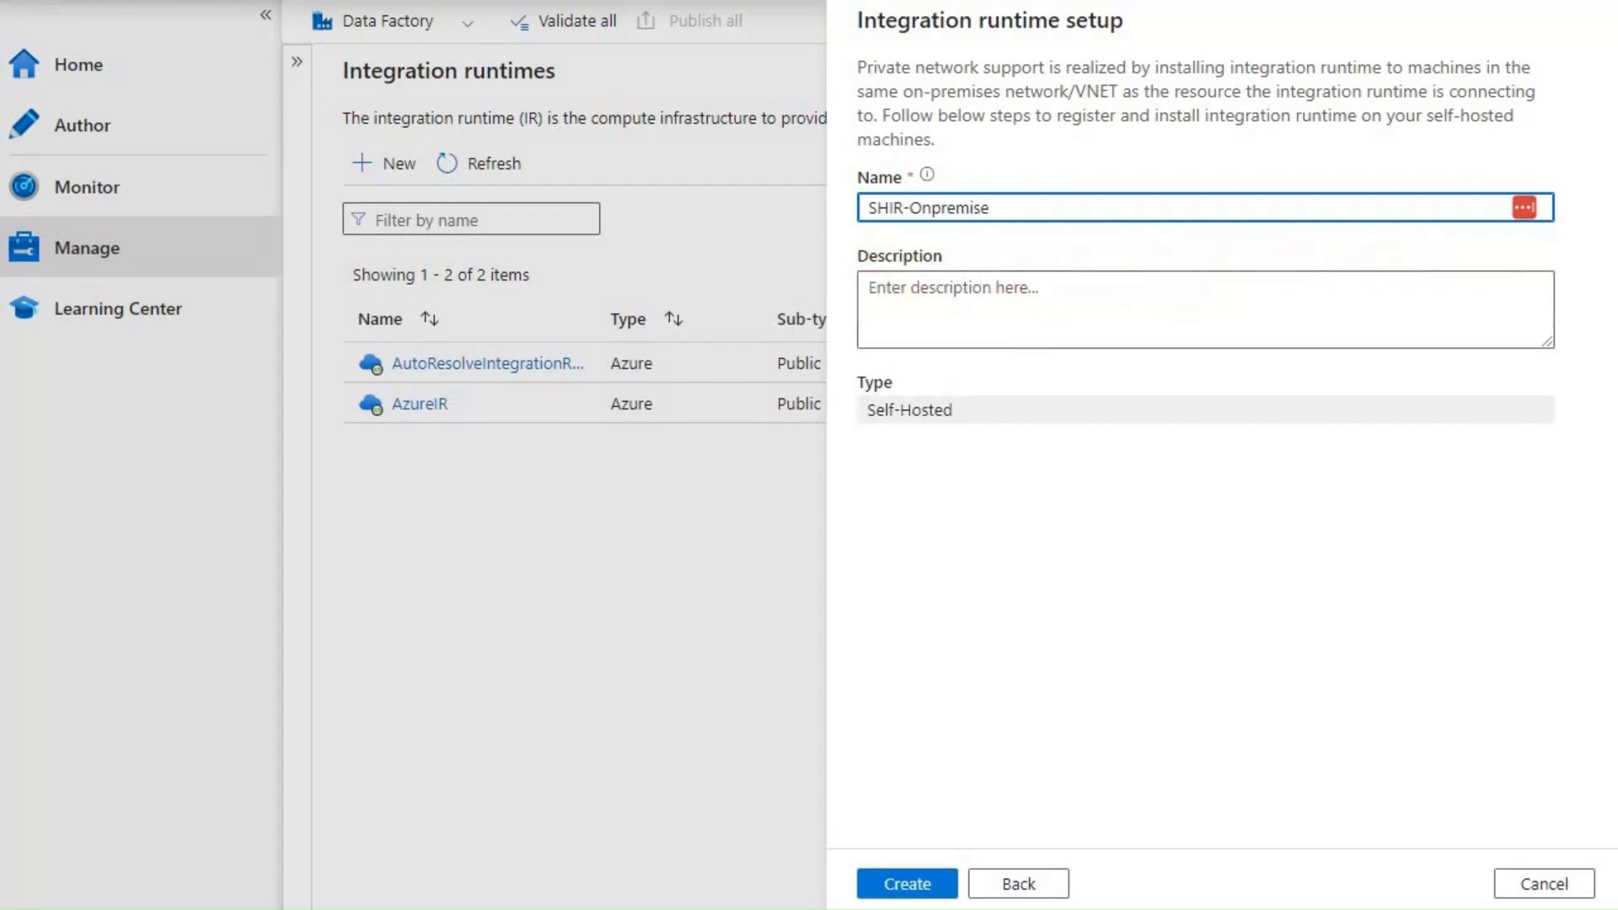
left_click(927, 291)
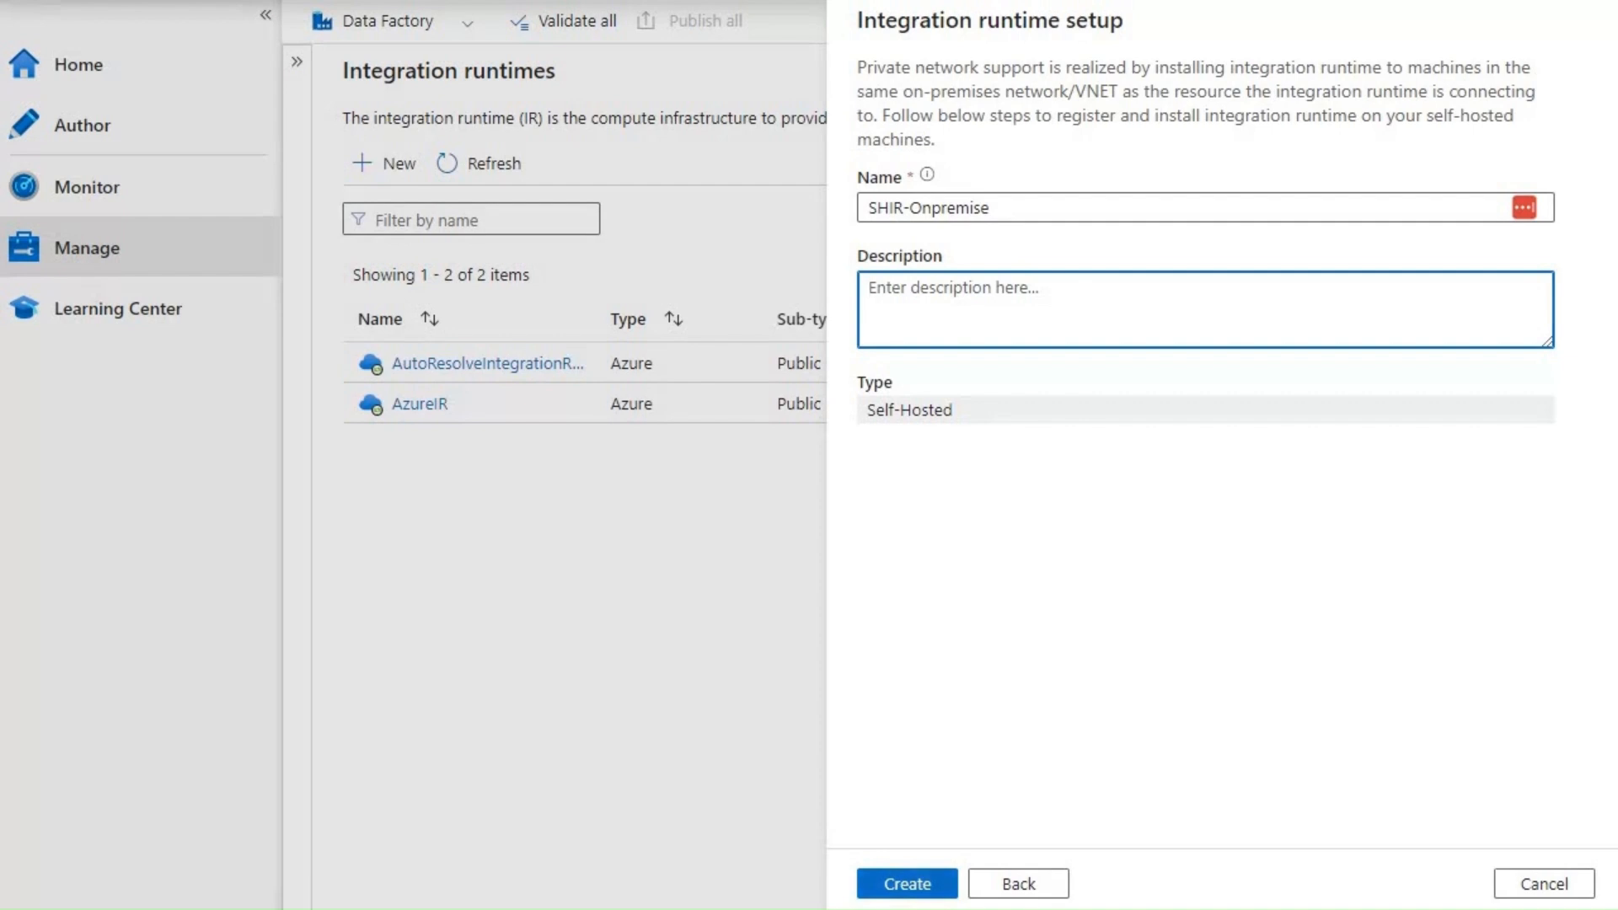
left_click(907, 885)
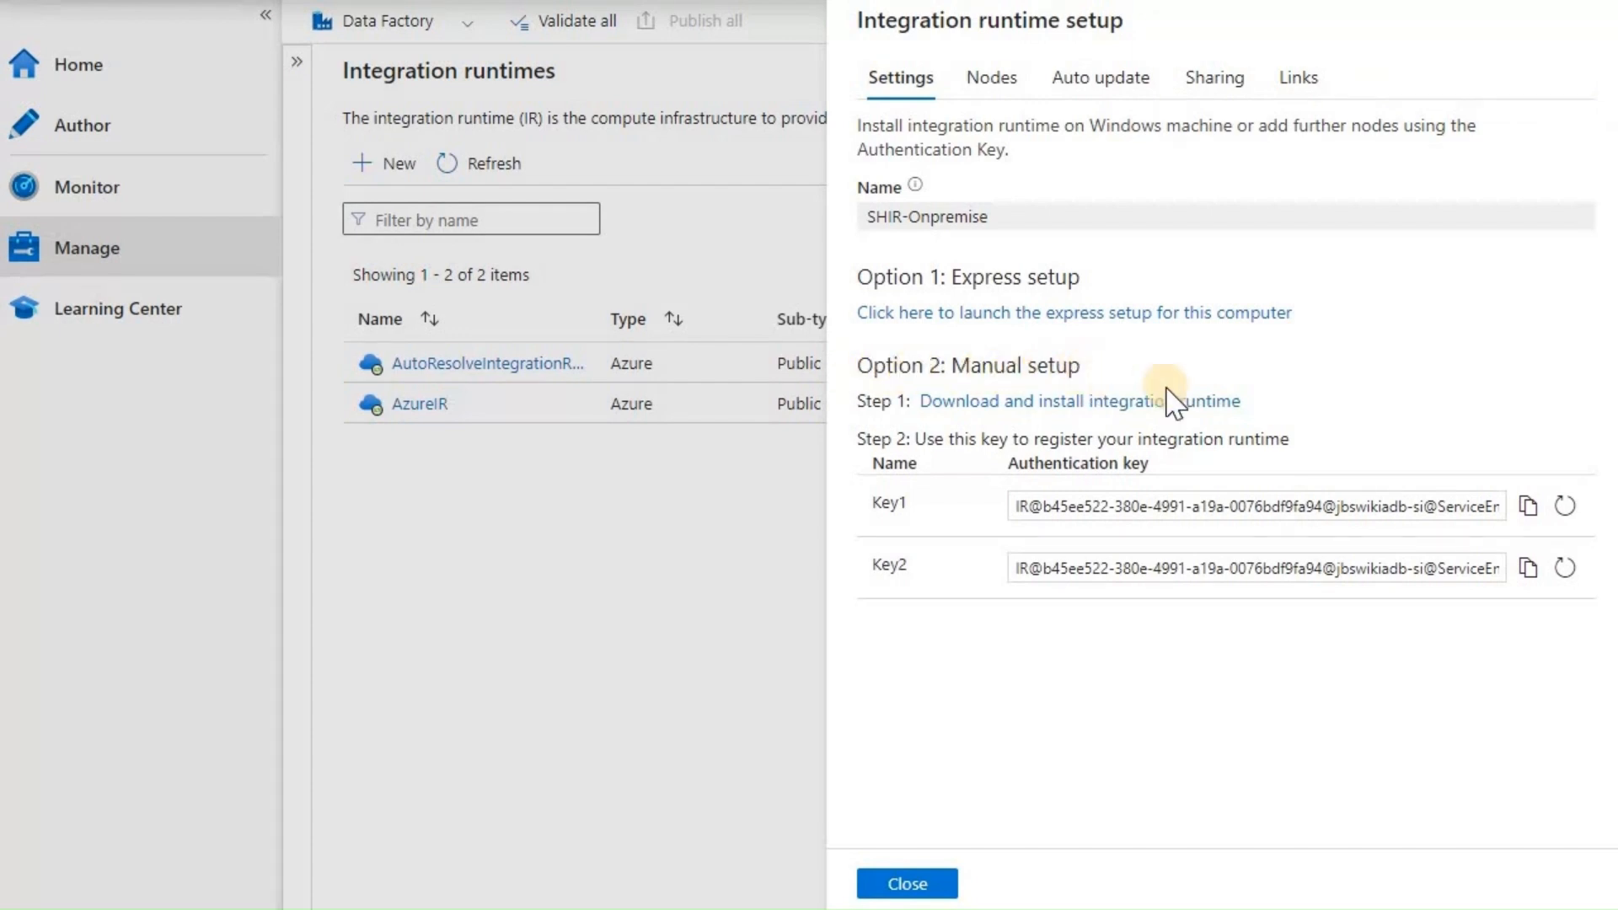
- Request the integration runtime download under Option 2: Manual setup, then bring up Edge
left_click(1109, 408)
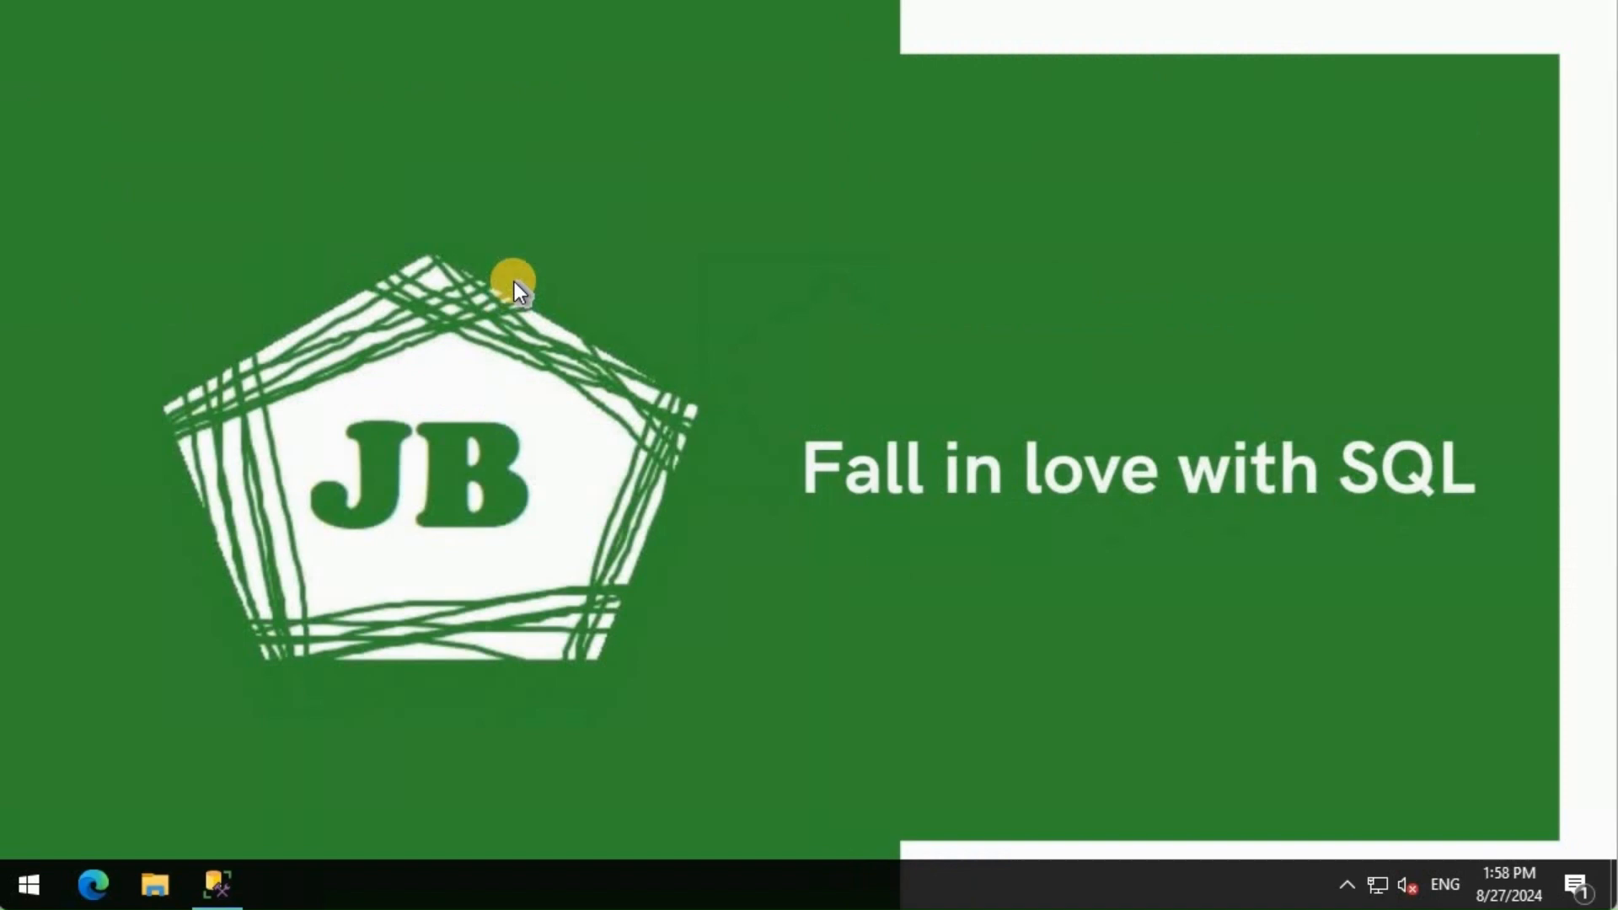
left_click(93, 884)
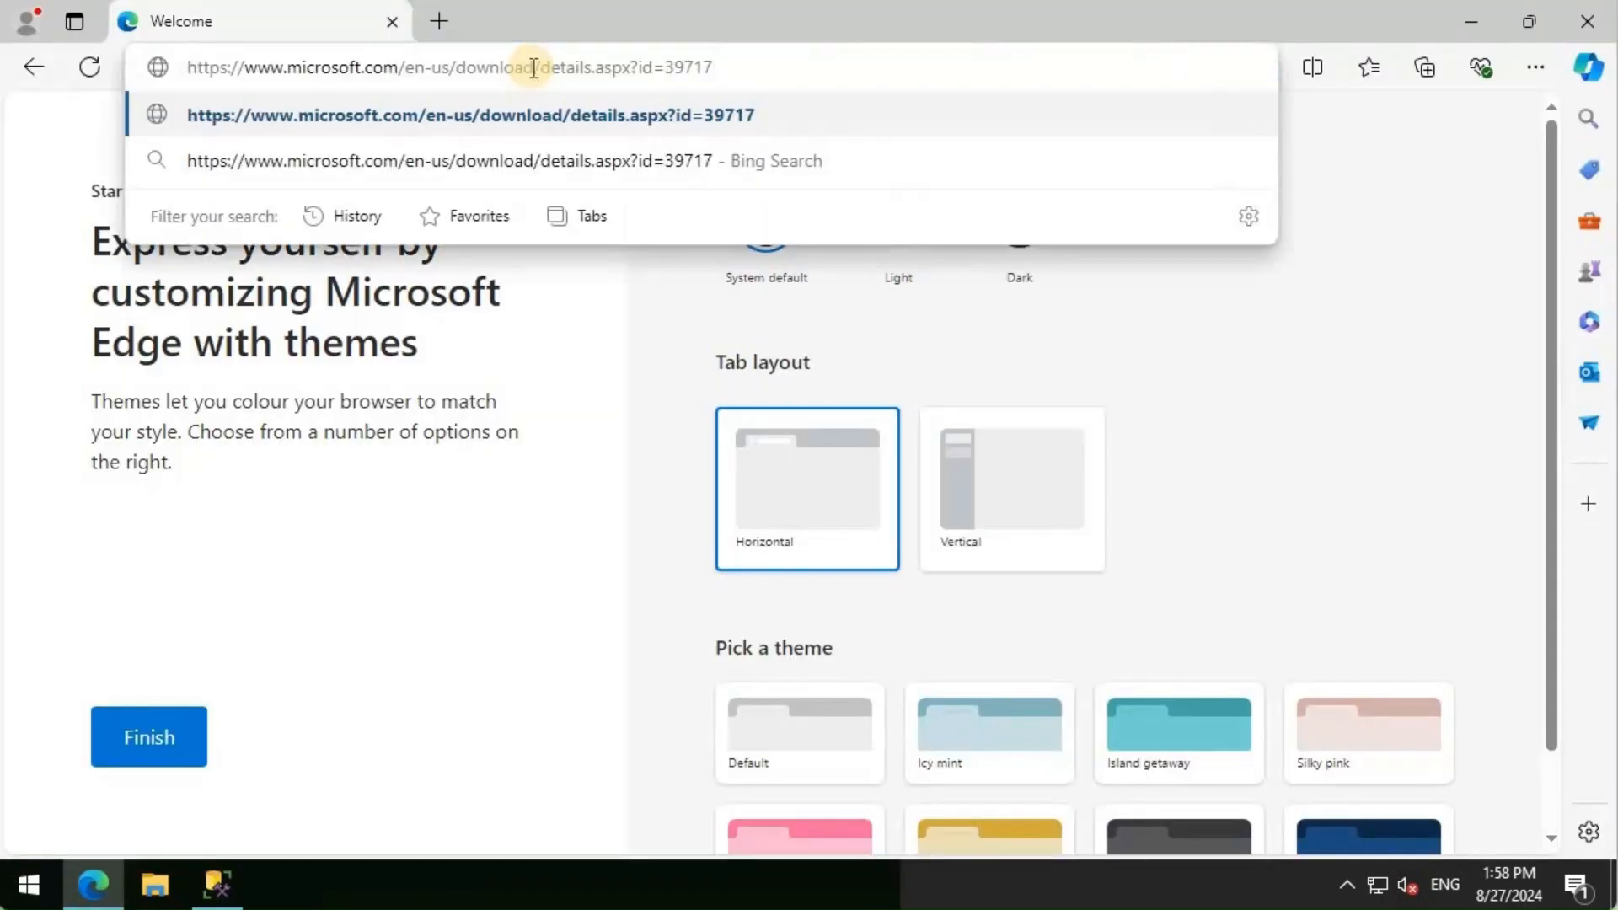
- Load the Integration Runtime download page and open its list of downloadable files
key("Return")
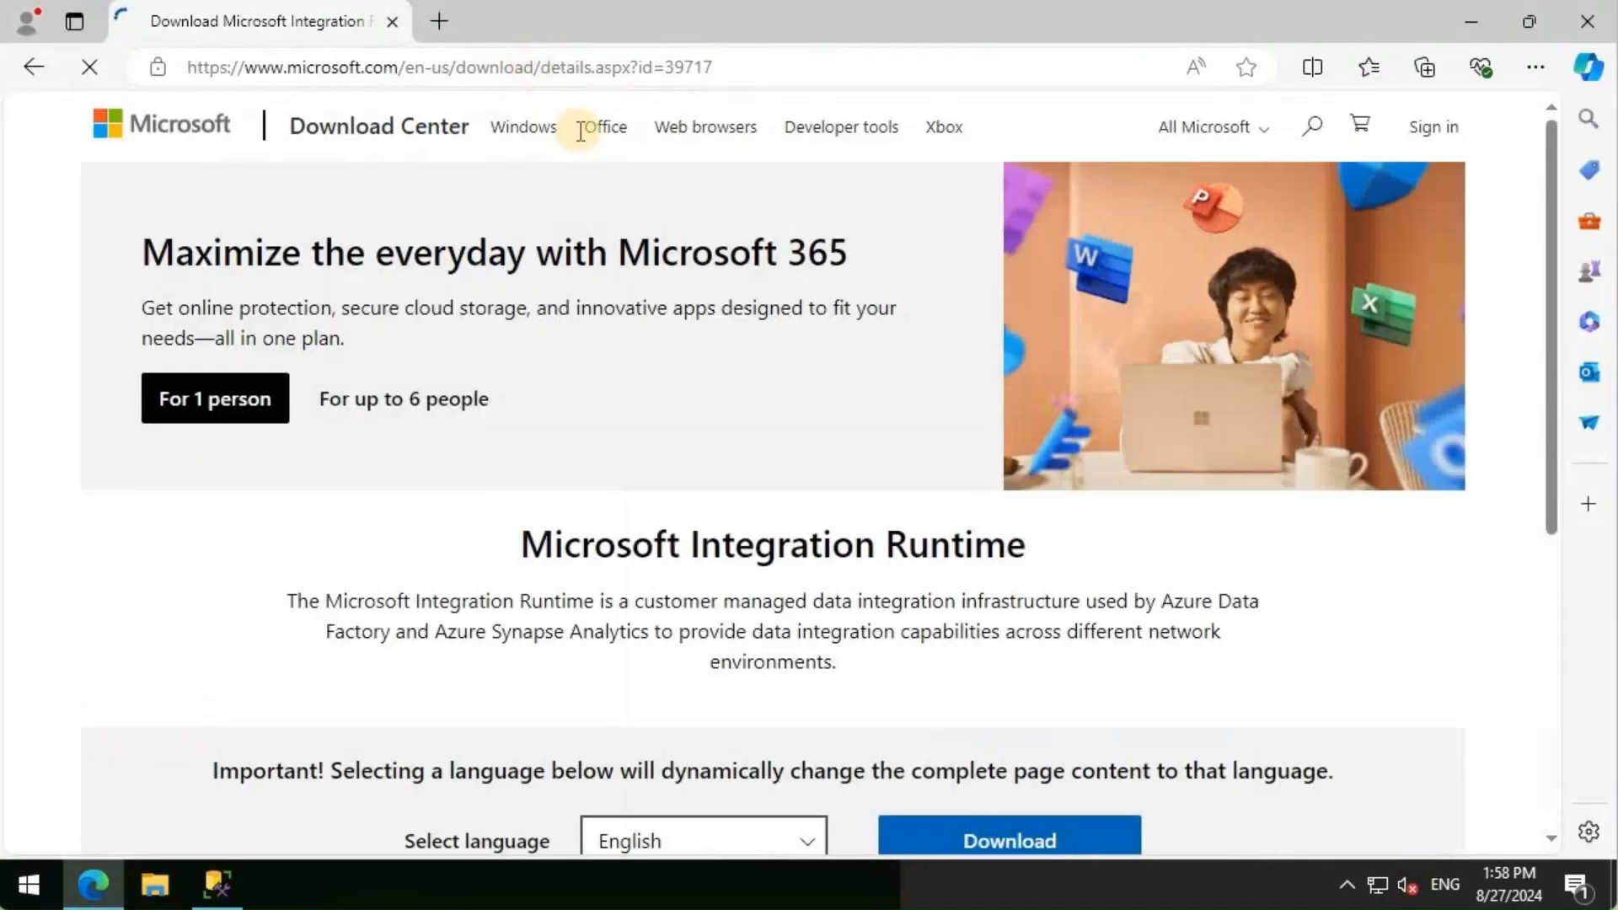
scroll(691, 457, "down", 5)
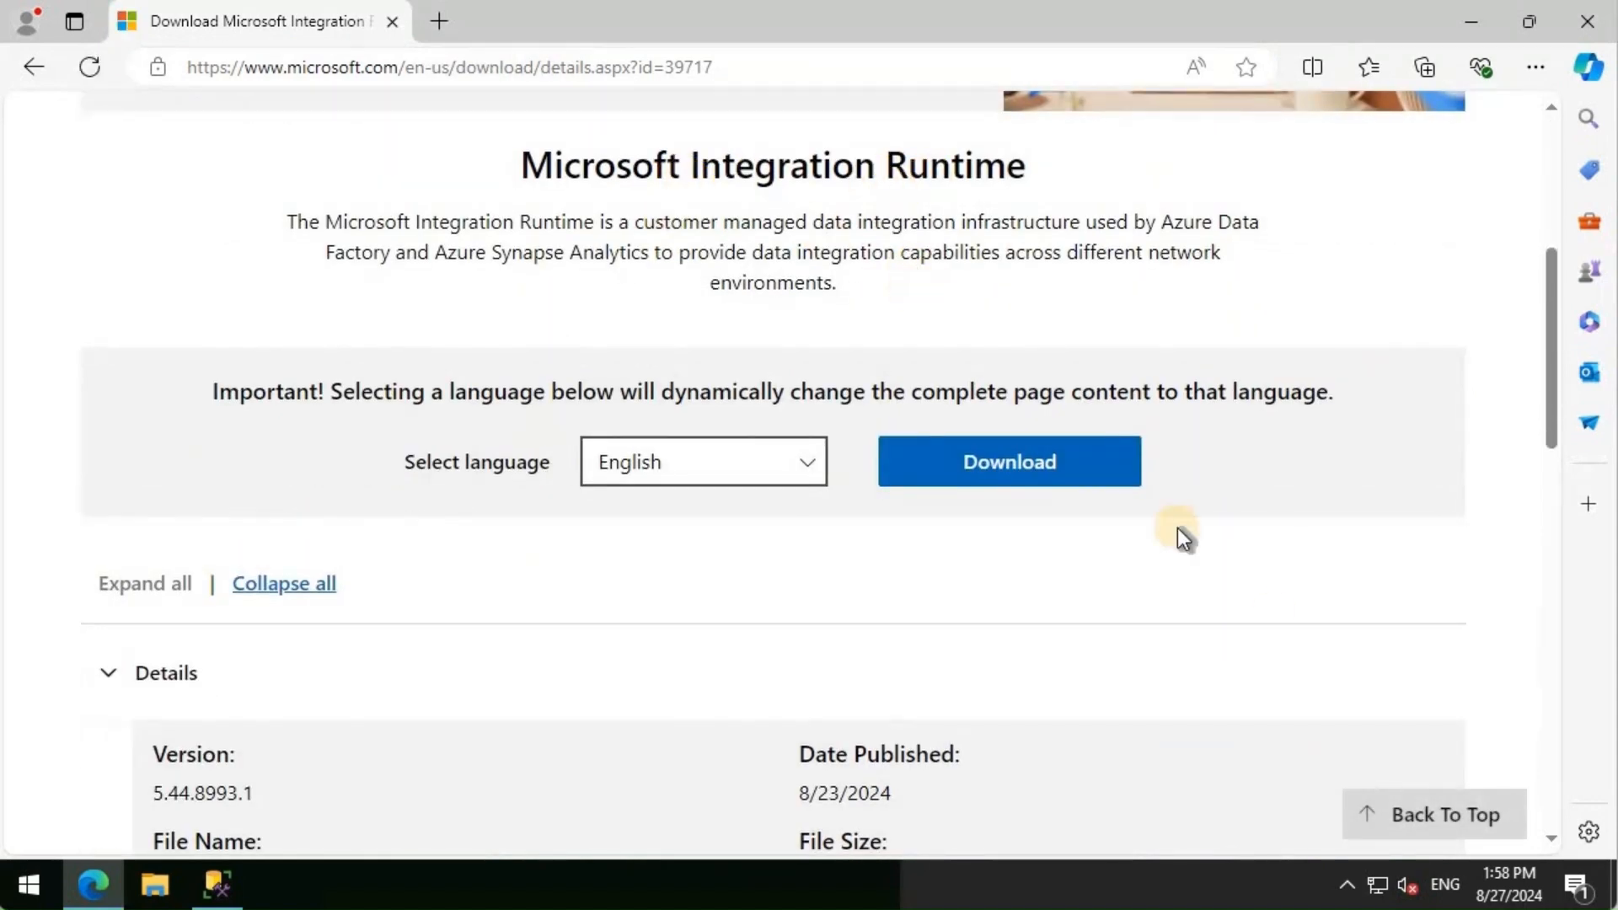
scroll(1315, 495, "down", 5)
scroll(1058, 289, "up", 2)
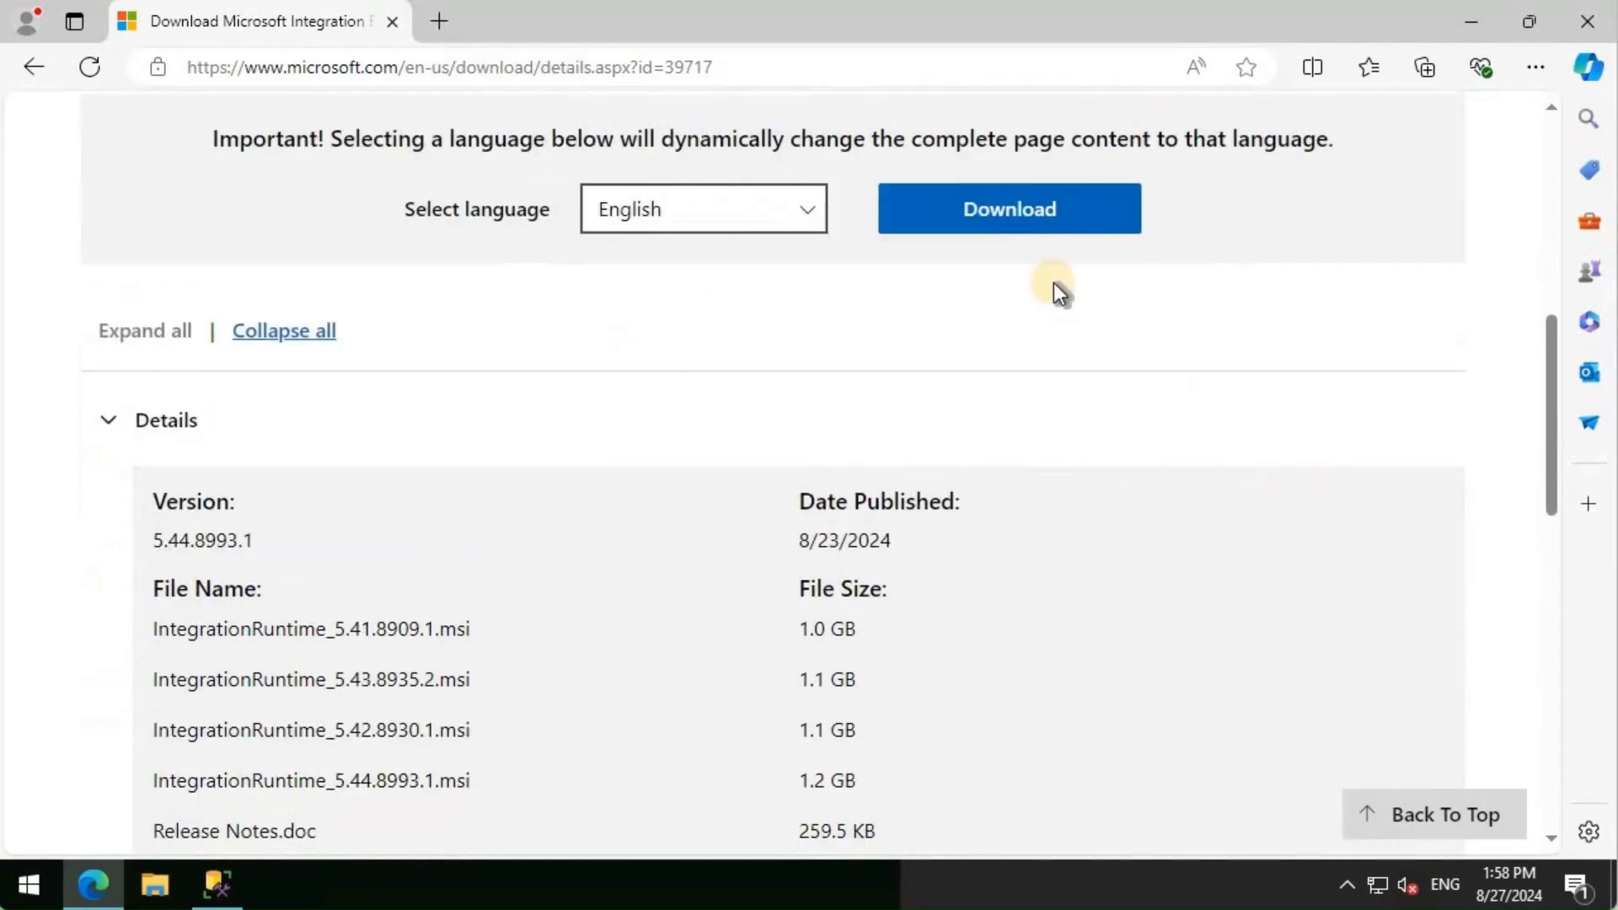
left_click(1033, 221)
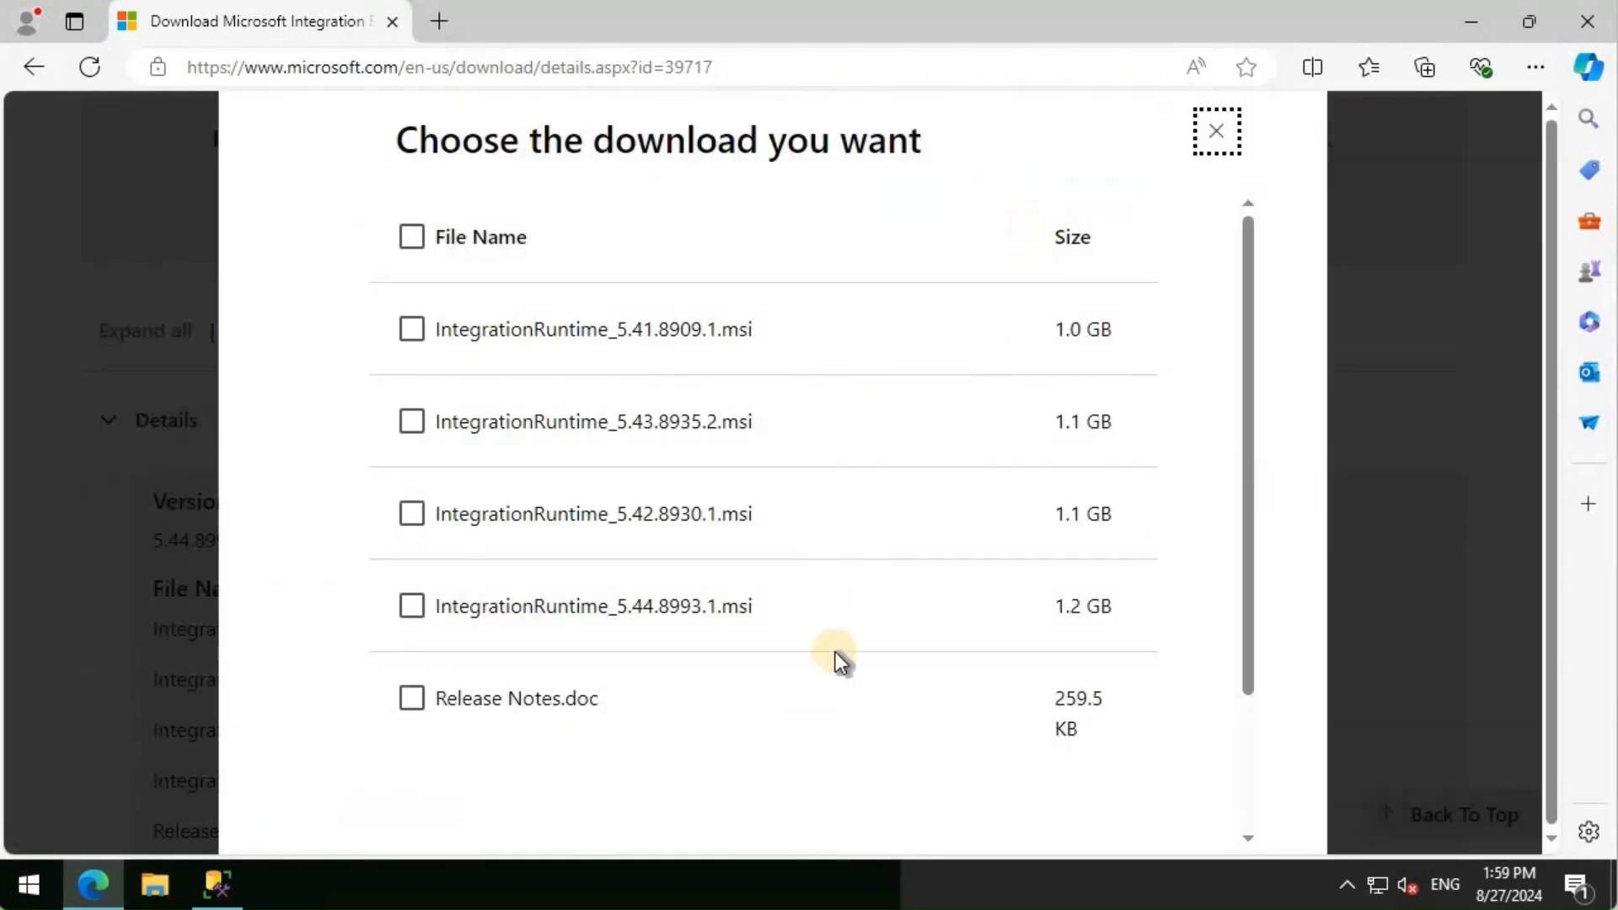
- Download IntegrationRuntime_5.44.8993.1.msi and launch the installer
left_click(413, 606)
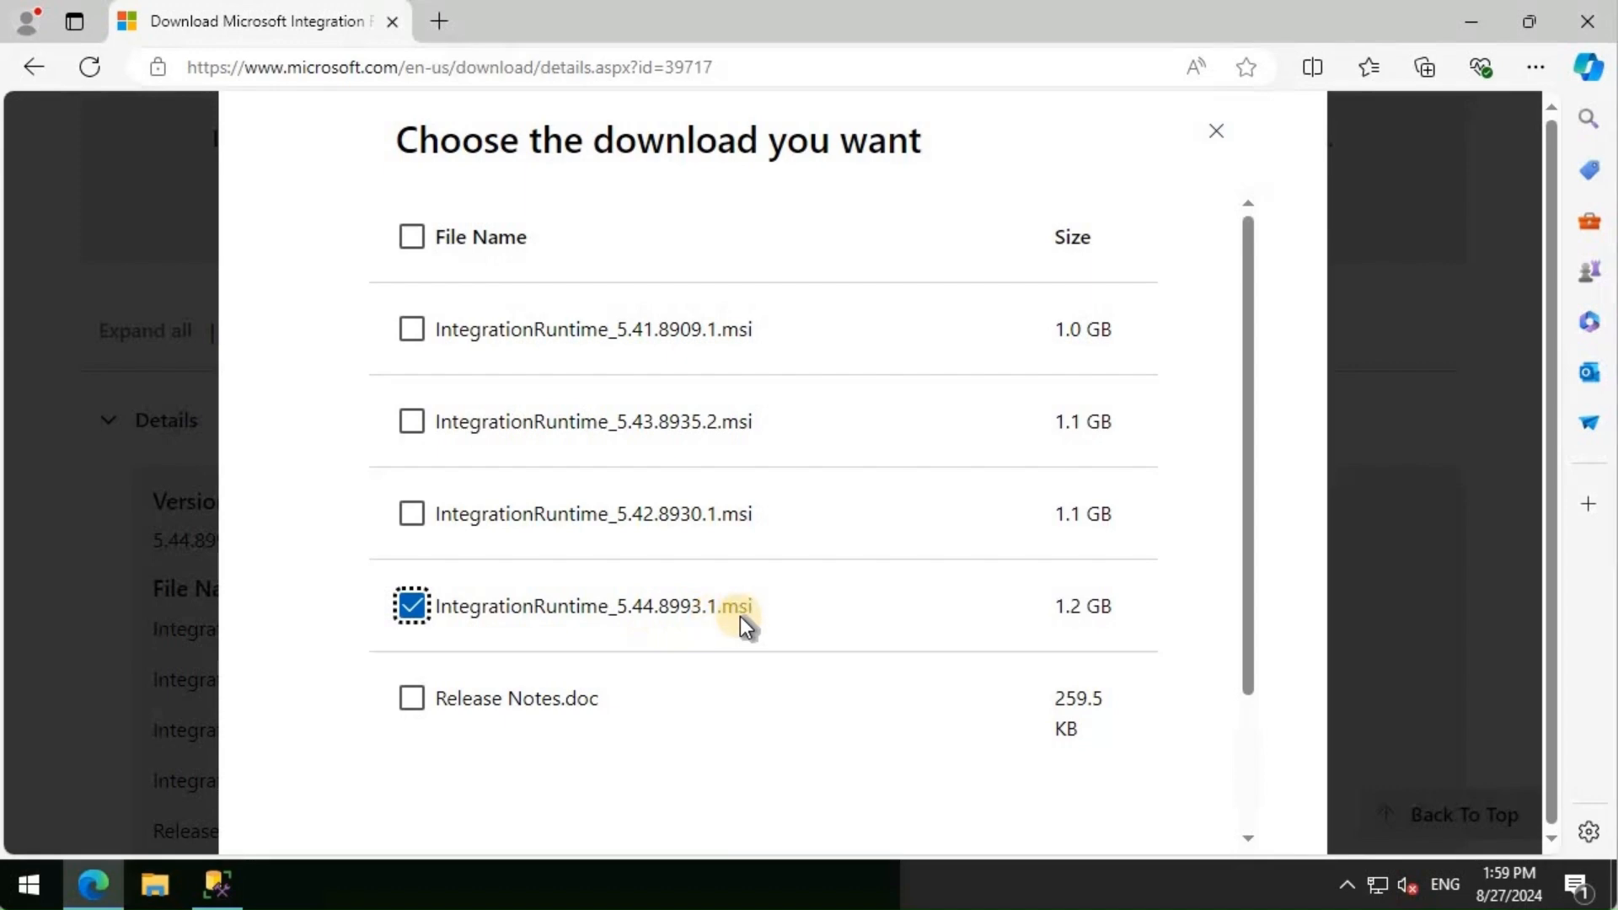
scroll(742, 619, "down", 2)
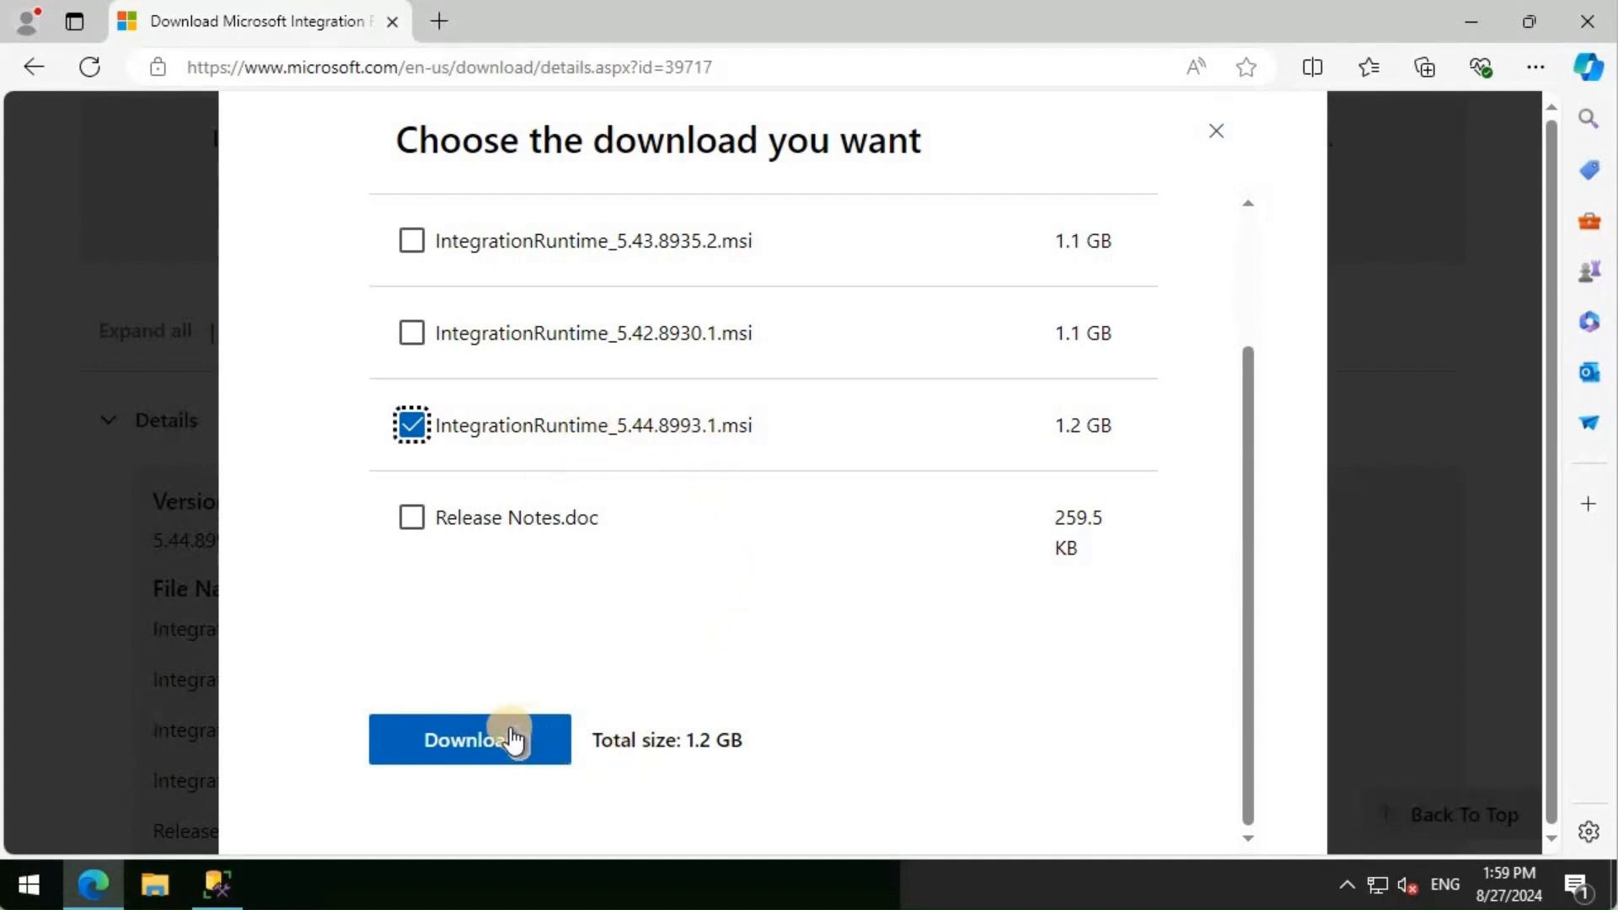
left_click(459, 743)
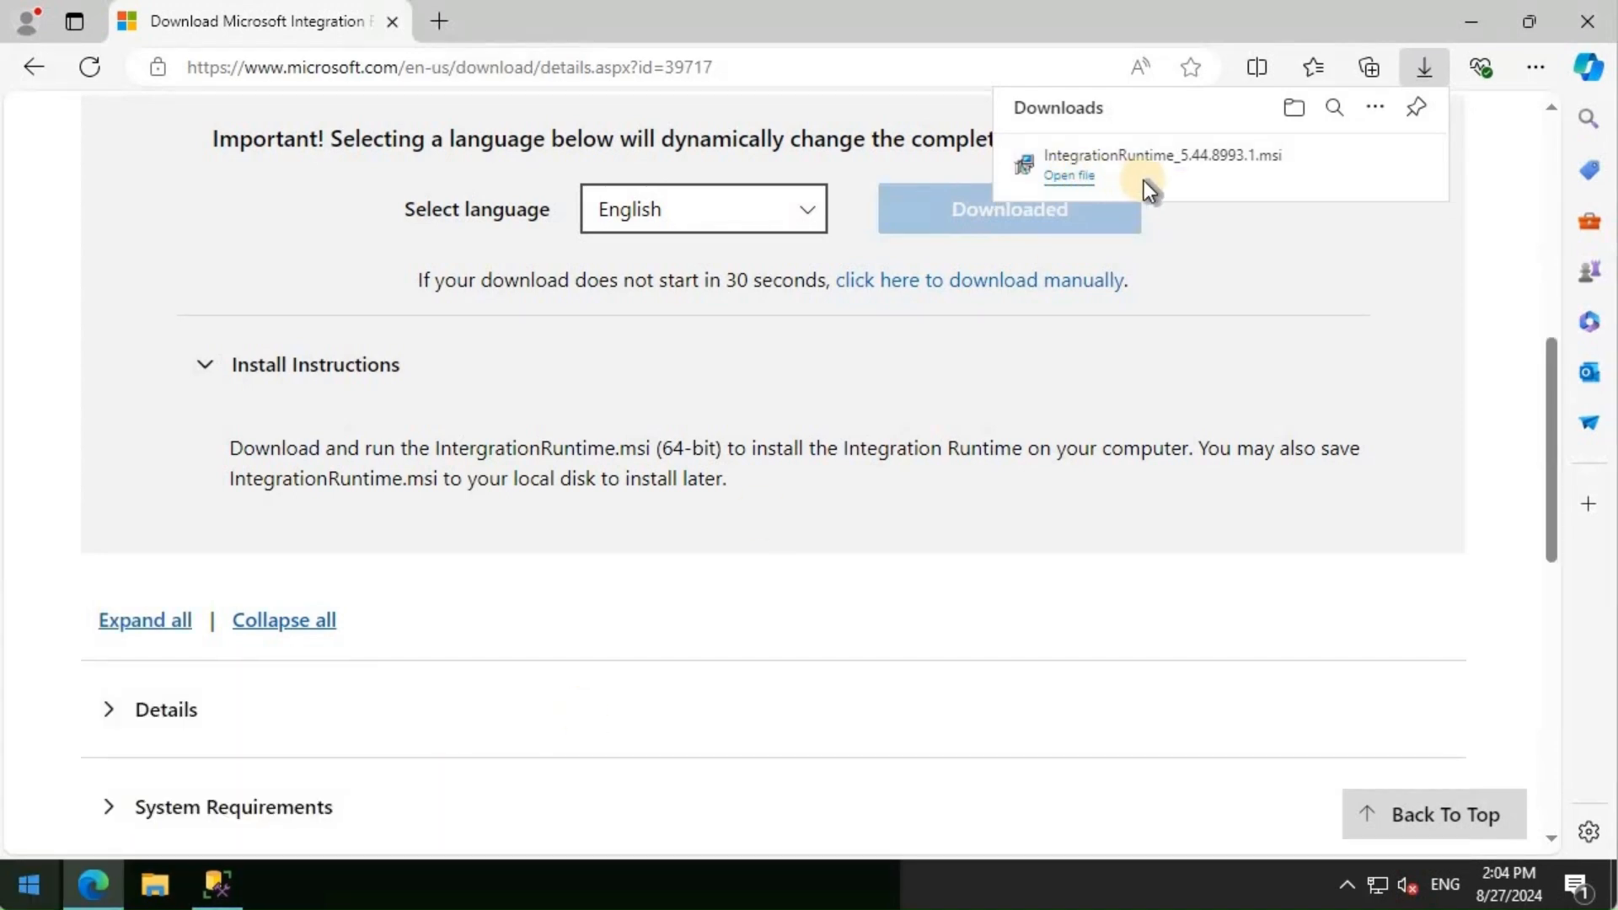
left_click(1071, 177)
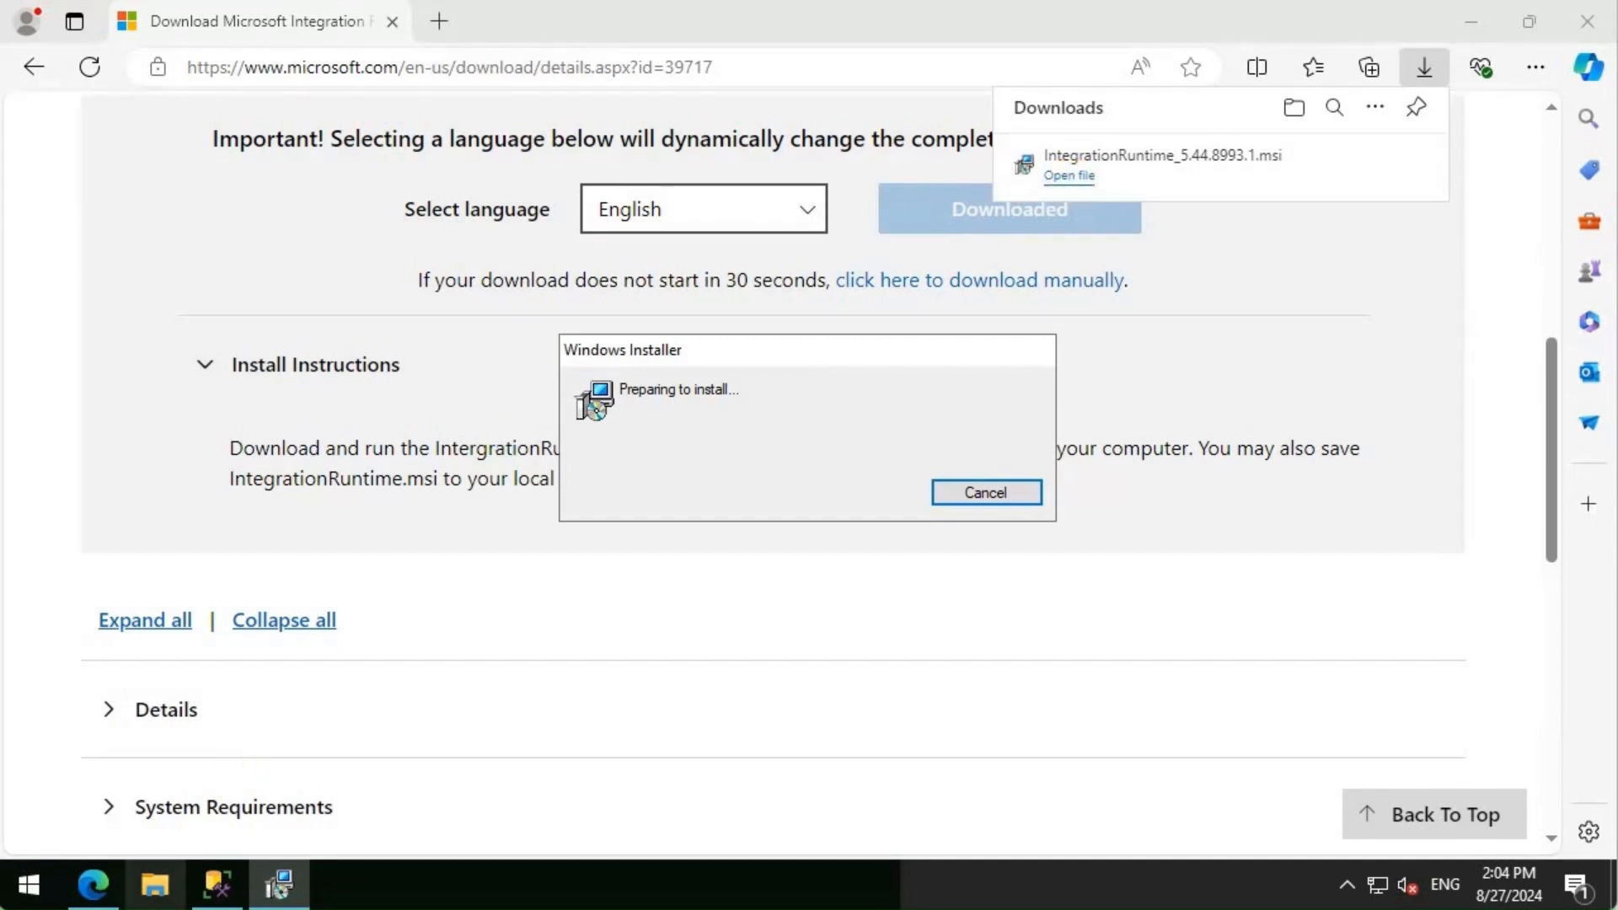
- Accept the license, keep the default Program Files folder, install, and finish the wizard
left_click(932, 636)
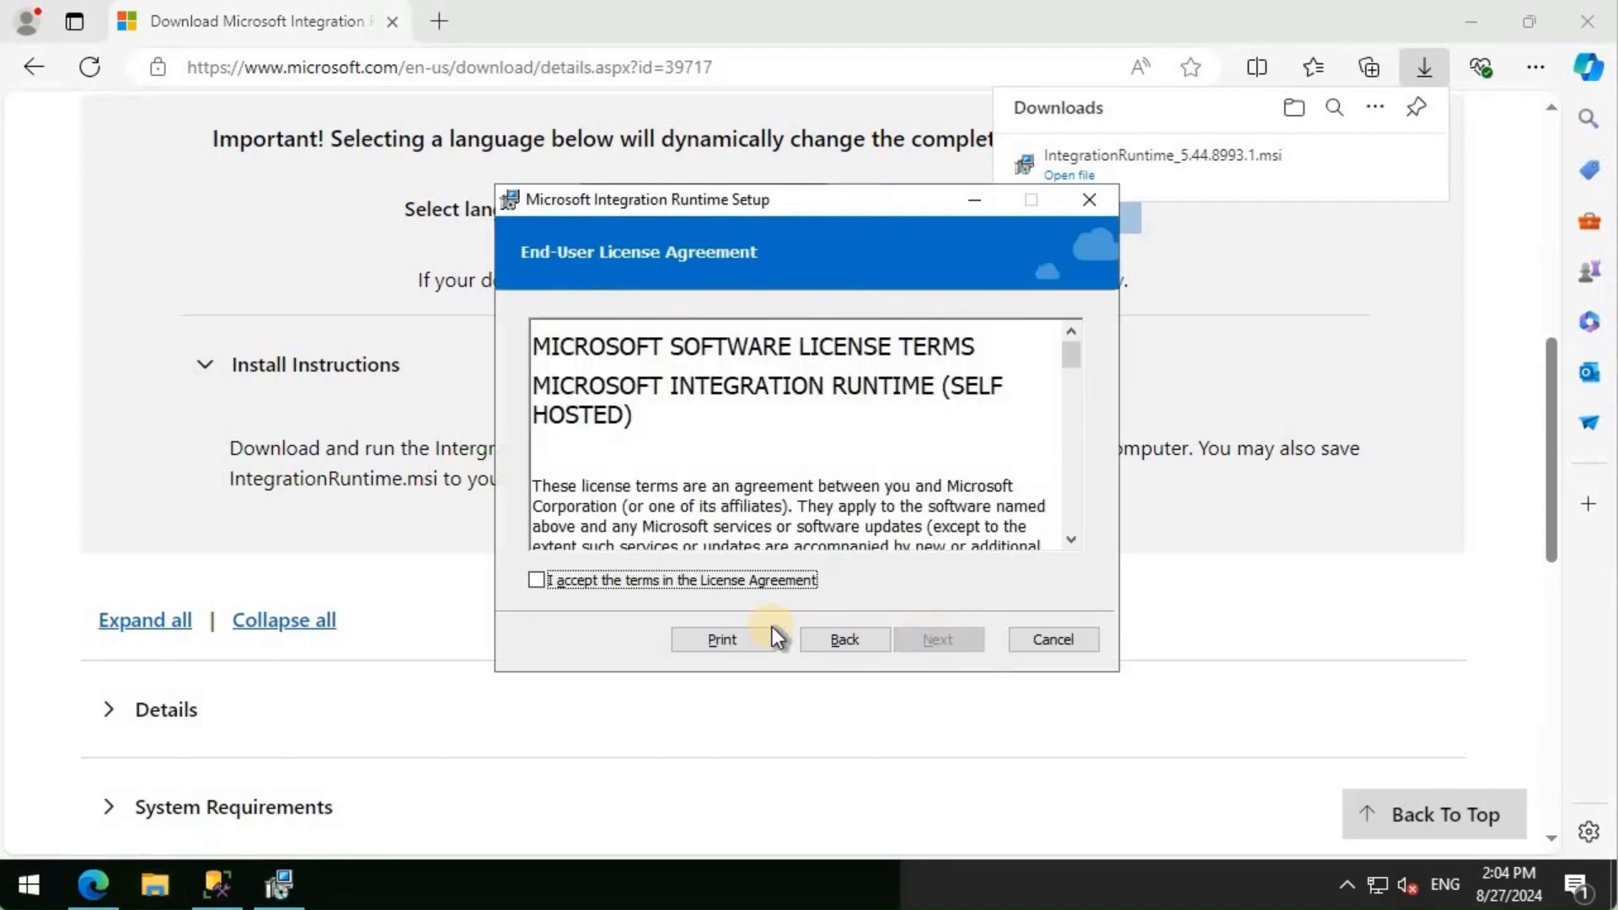
left_click(637, 584)
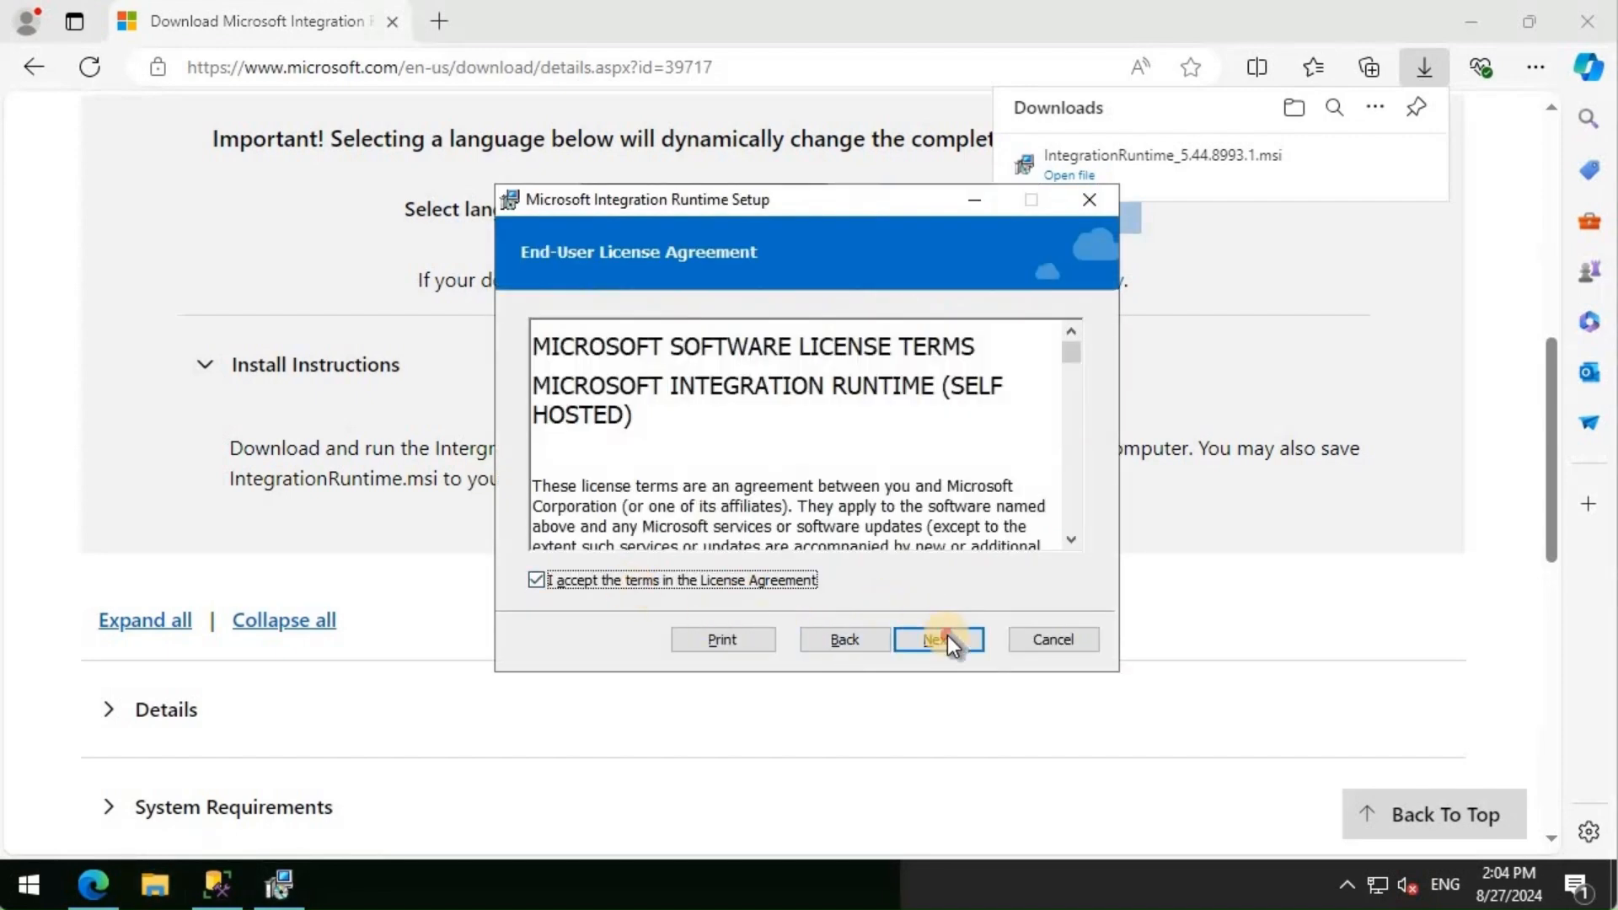
left_click(947, 637)
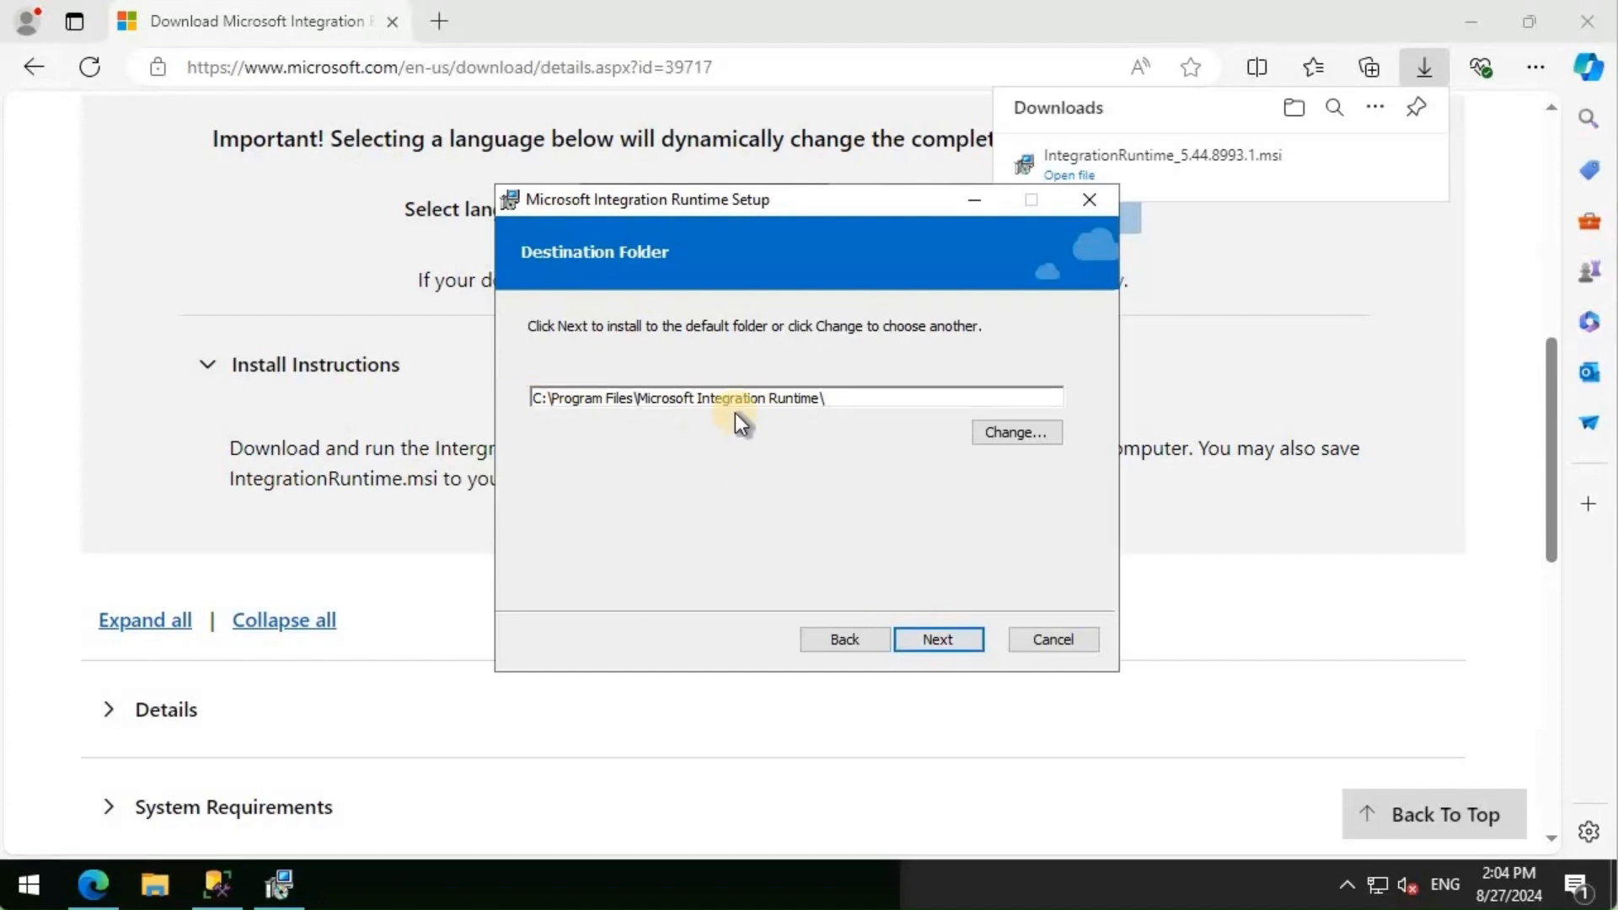
left_click(940, 639)
left_click(948, 639)
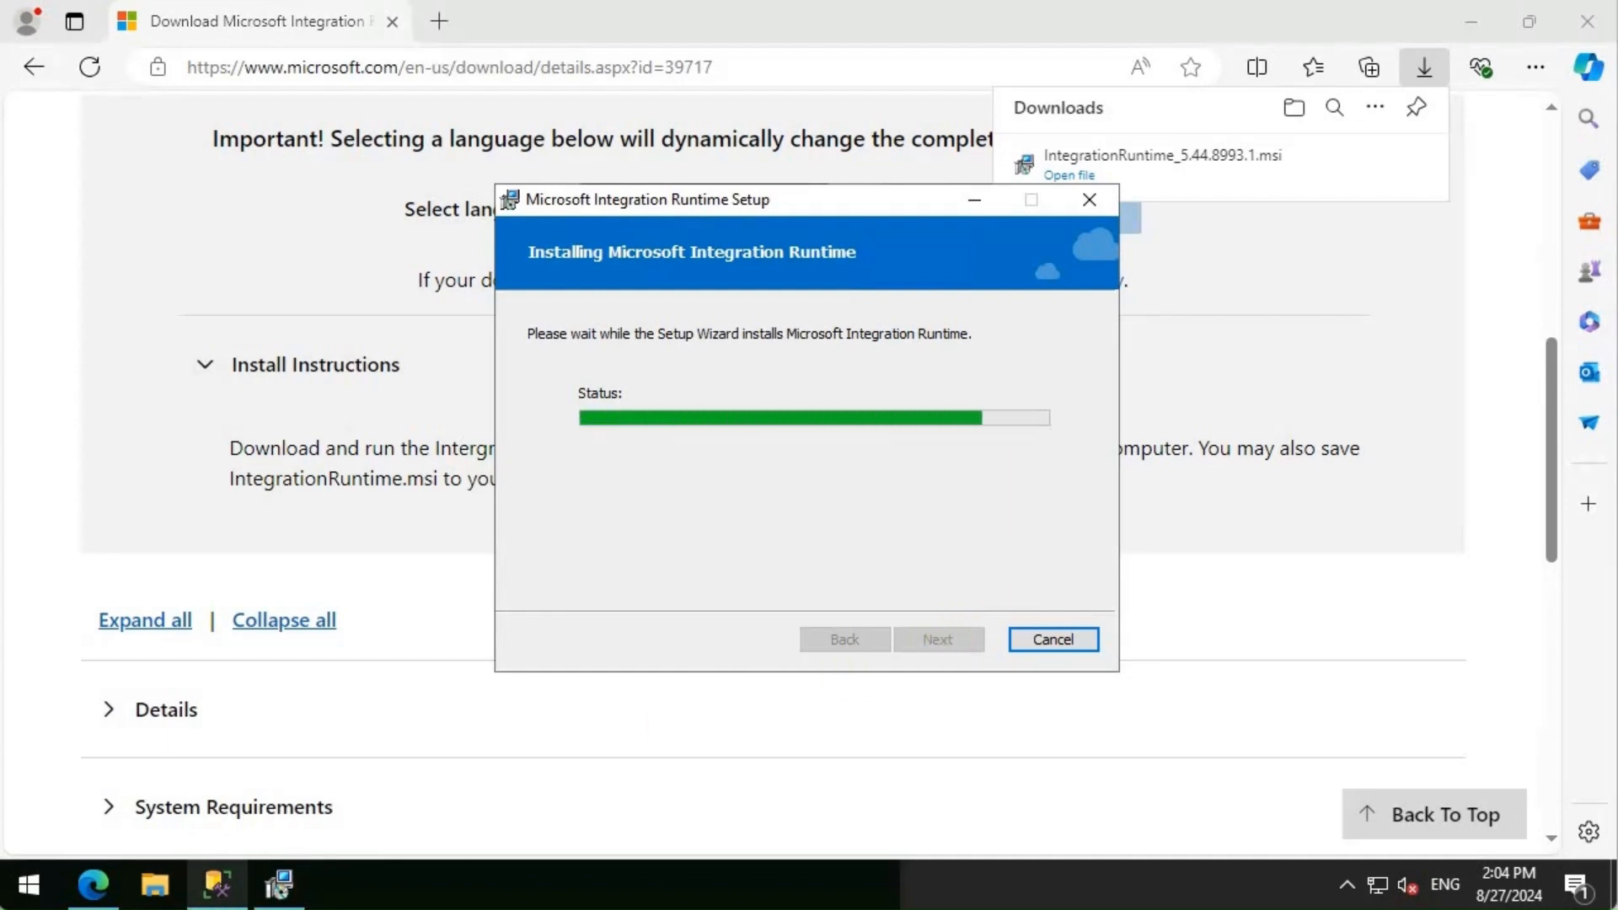
mouse_move(217, 885)
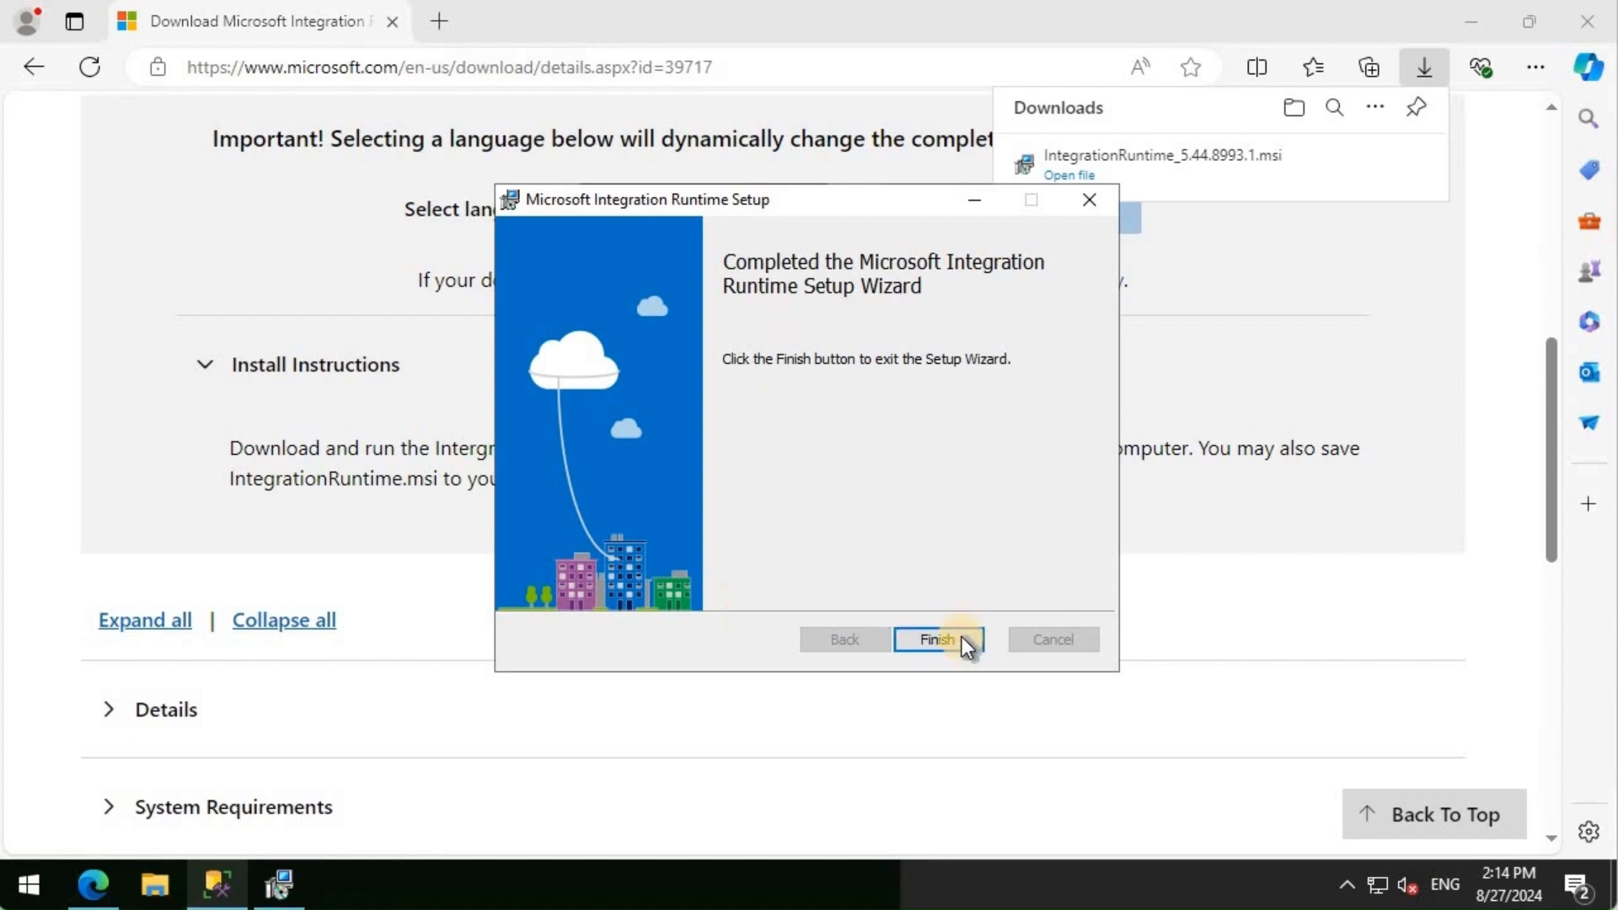
left_click(938, 640)
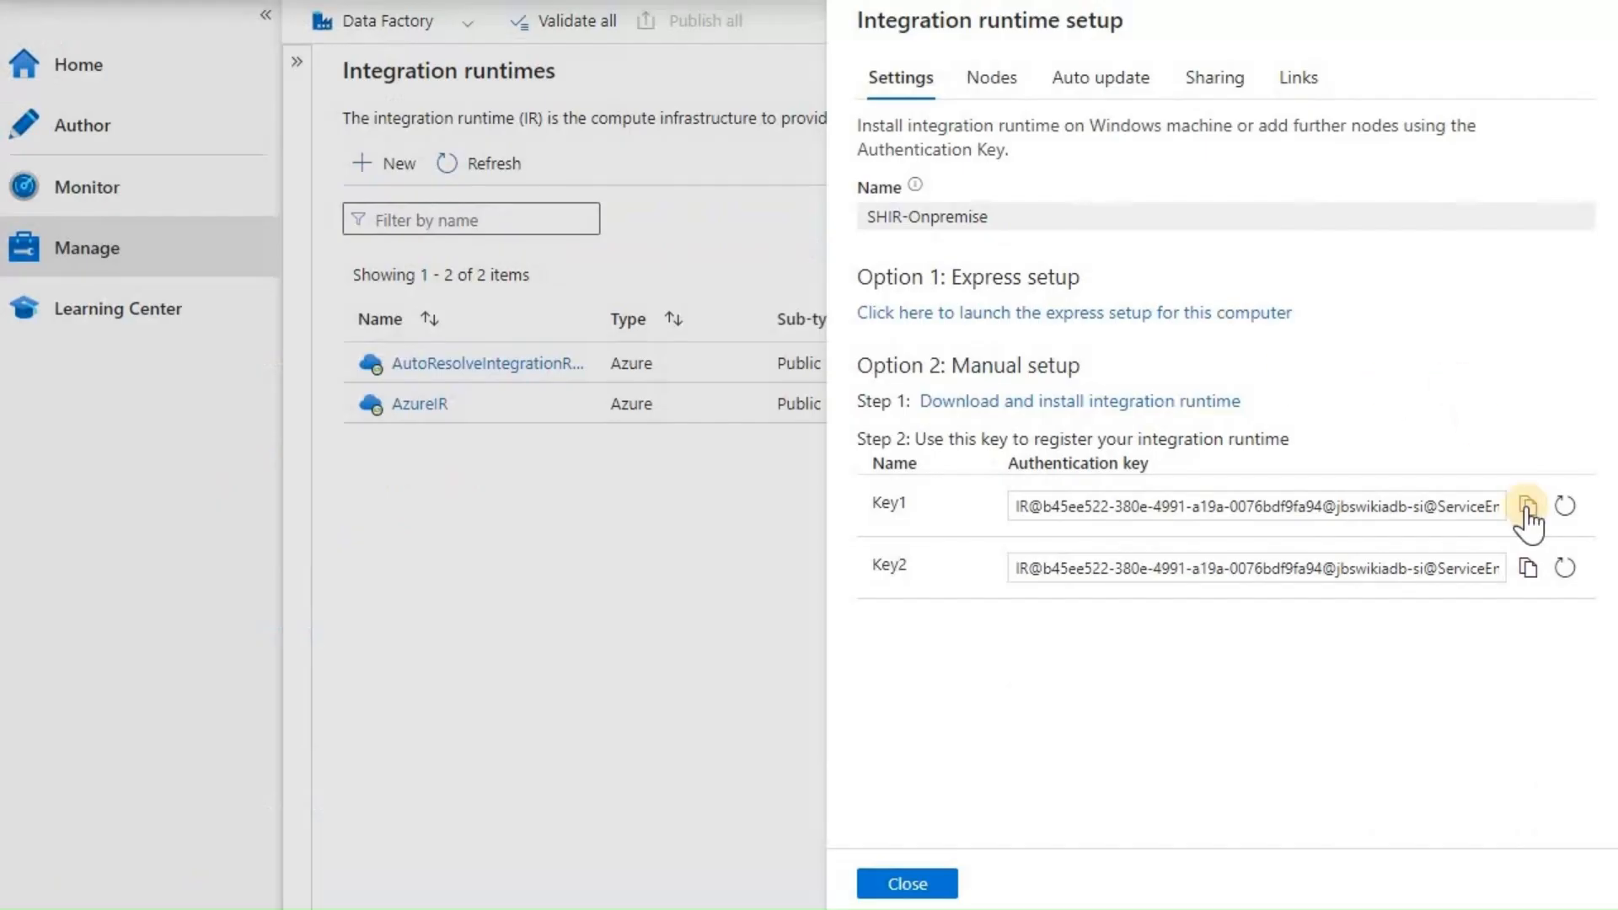
- Paste SHIR-Onpremise's Key1 into Configuration Manager and register the node
left_click(1528, 506)
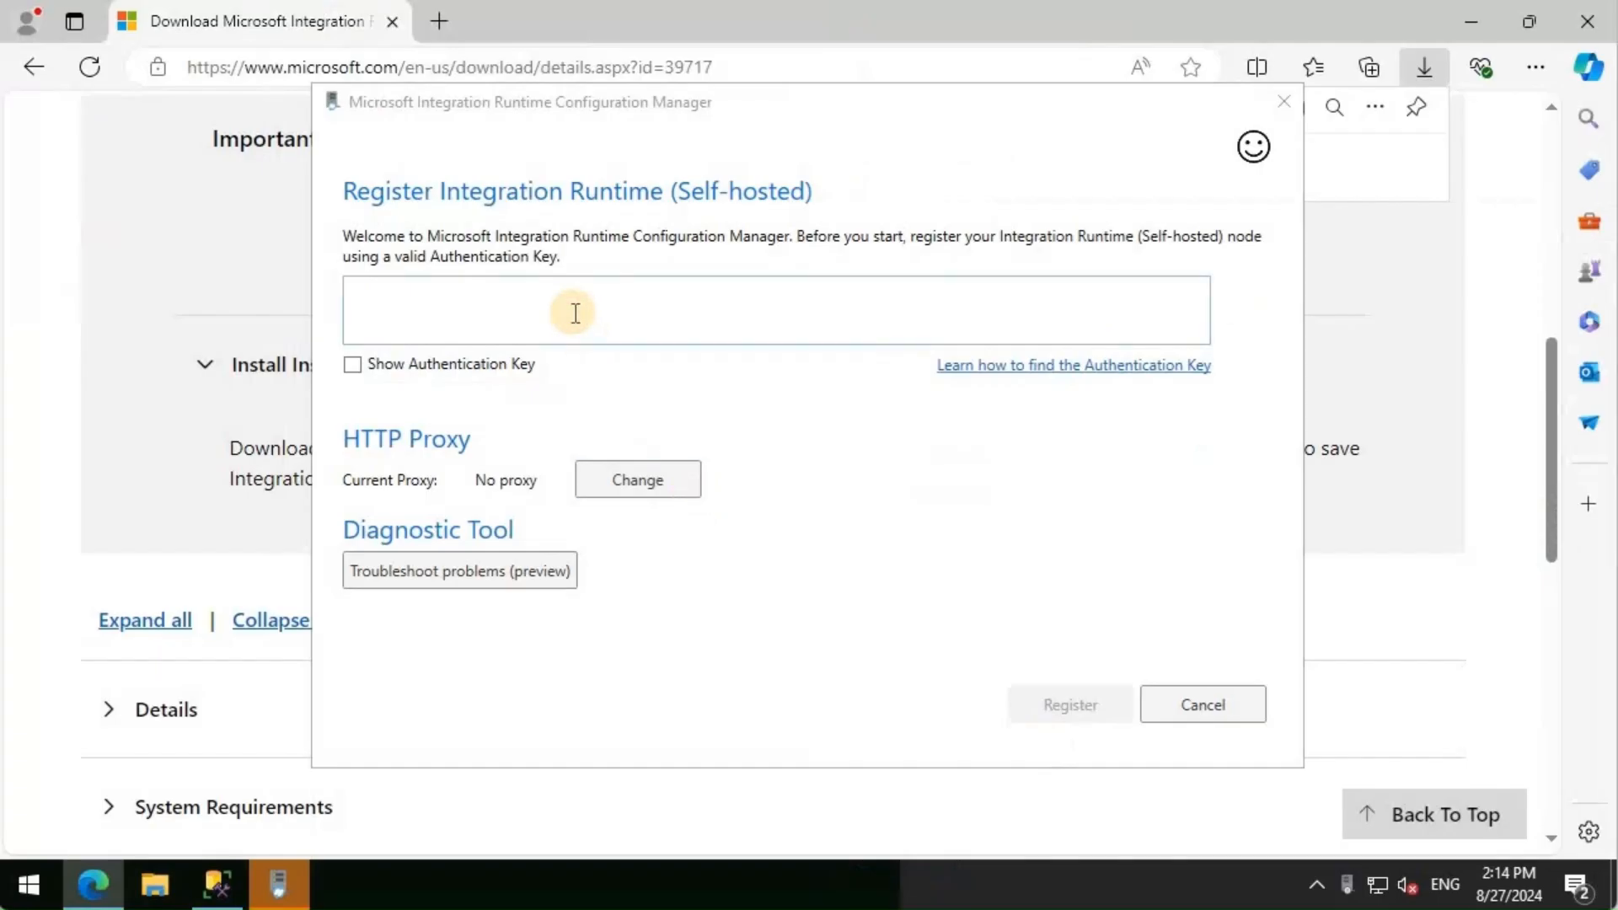
left_click(574, 313)
key("ctrl+v")
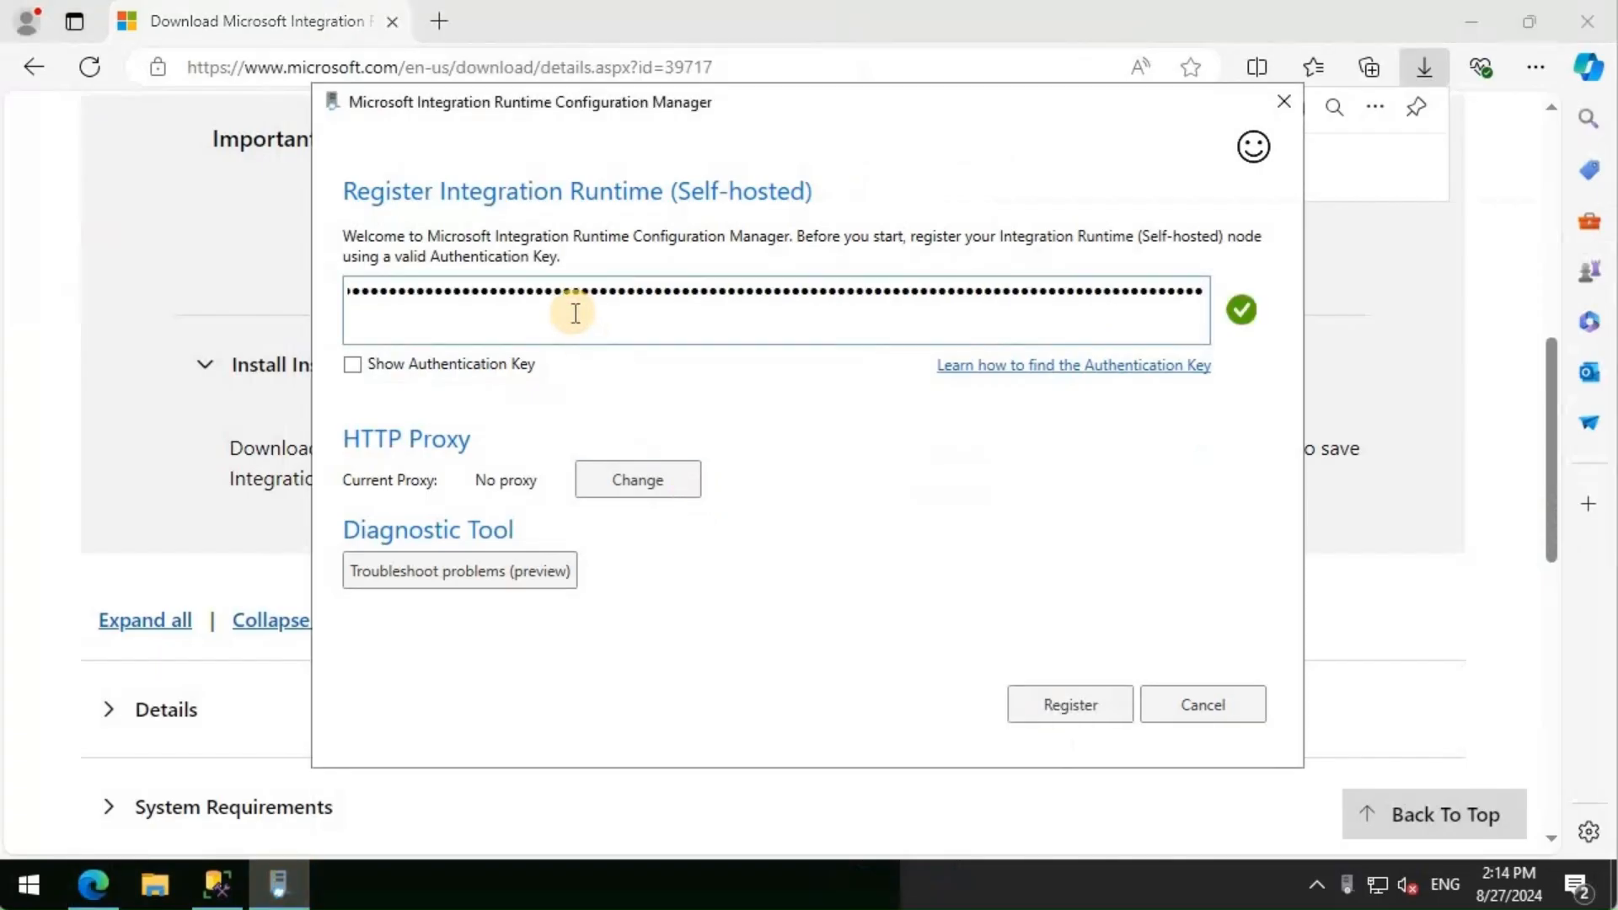
left_click(1051, 703)
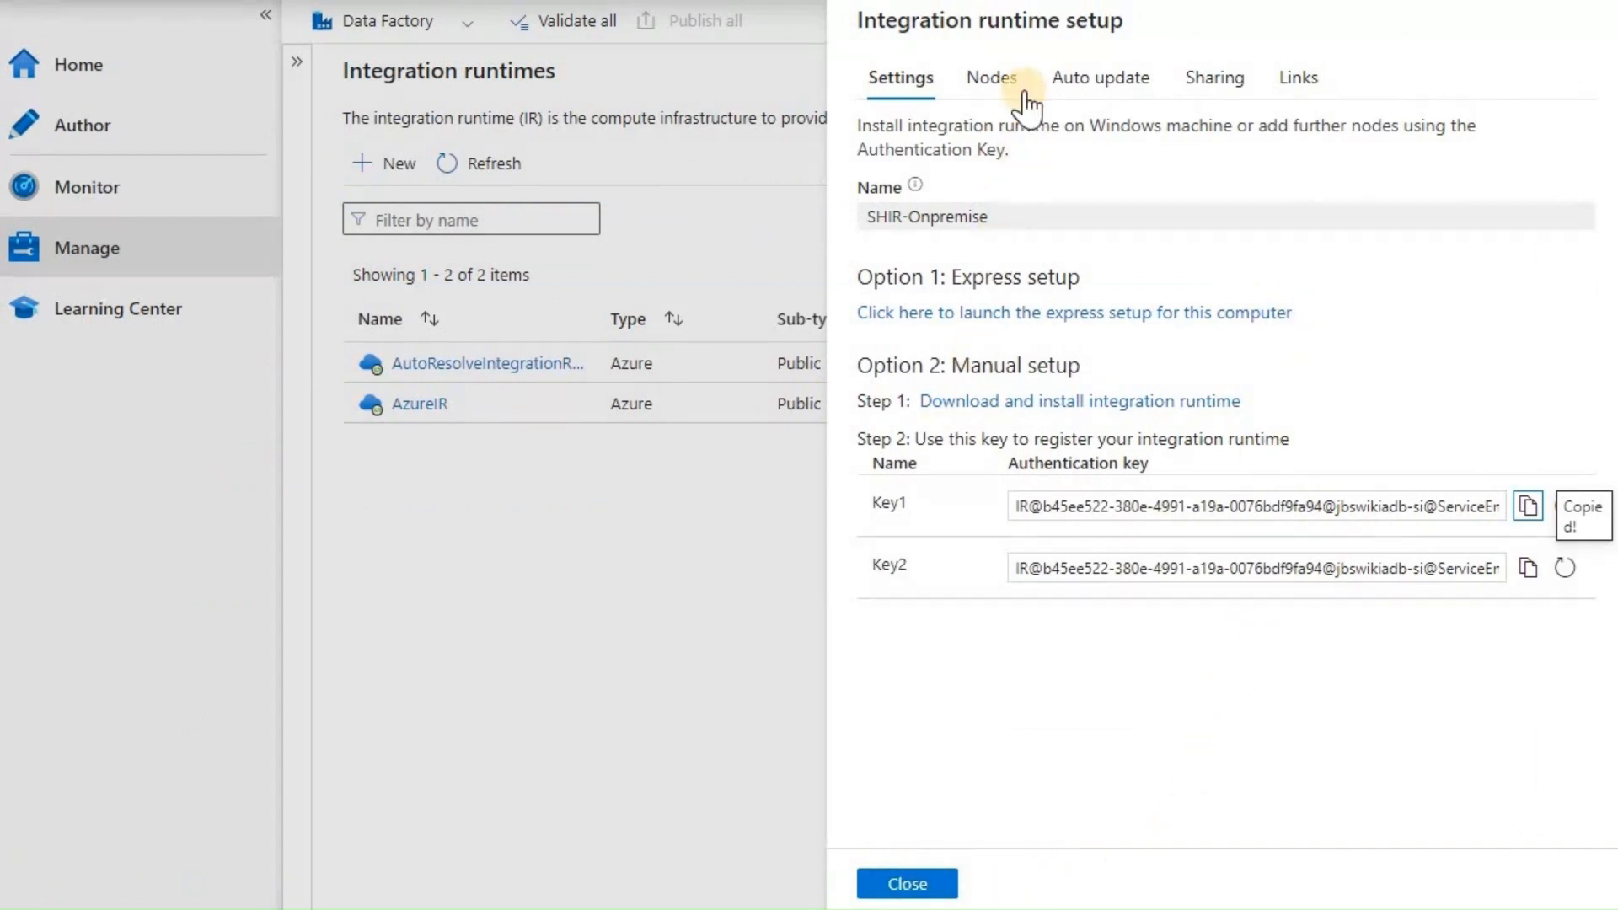
- Check SHIR-Onpremise's Nodes tab, then cancel back to the integration runtimes list
left_click(995, 80)
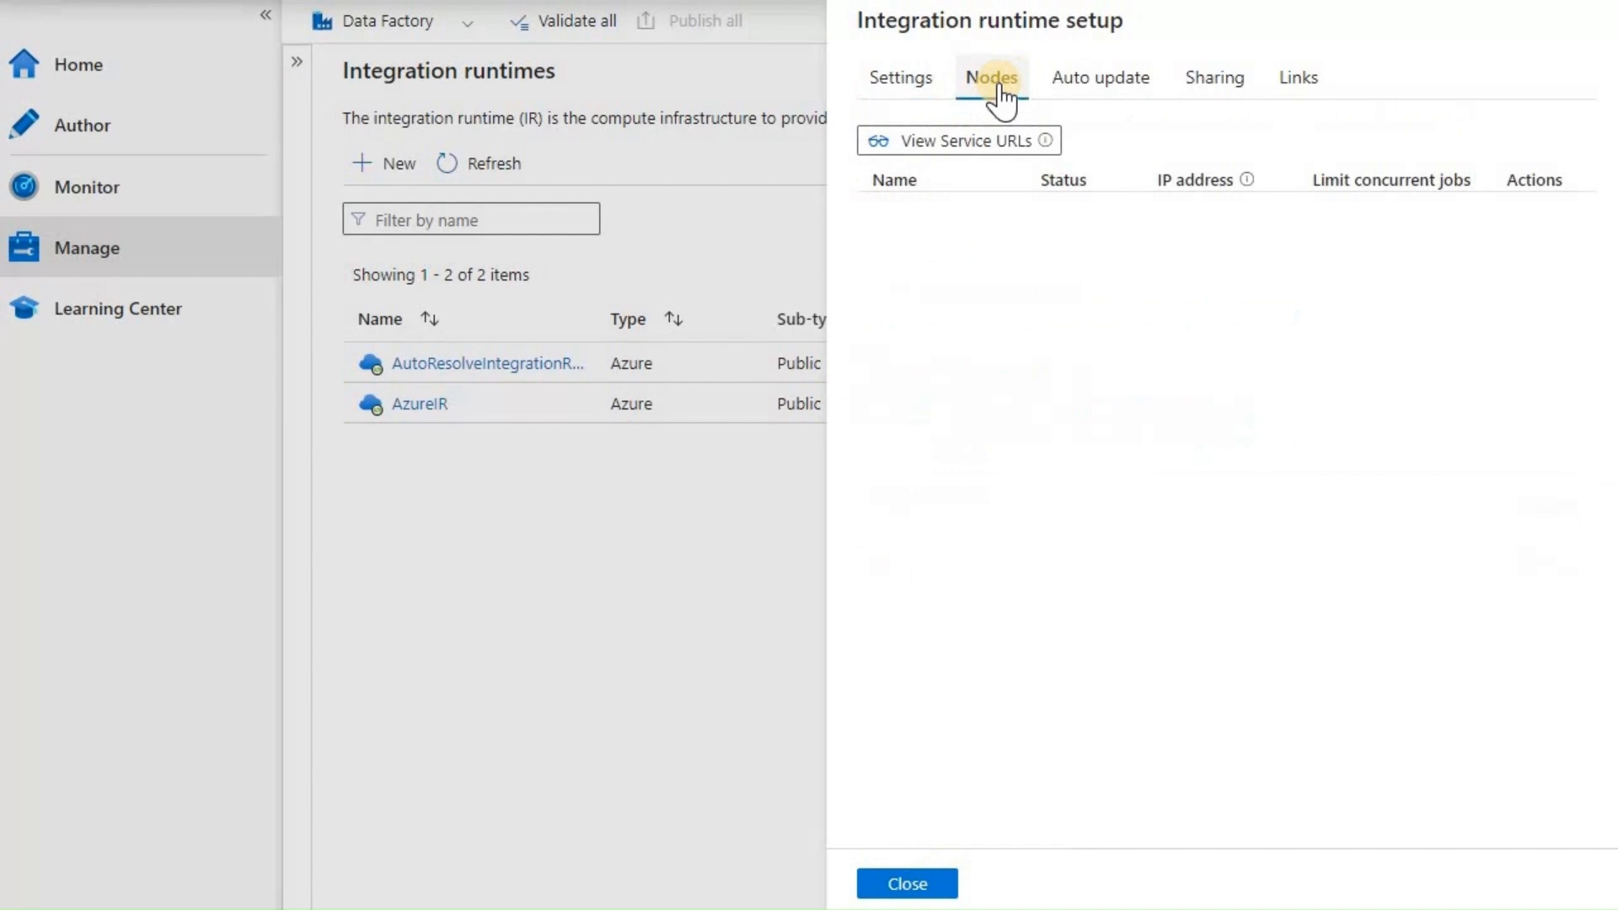
mouse_move(1044, 143)
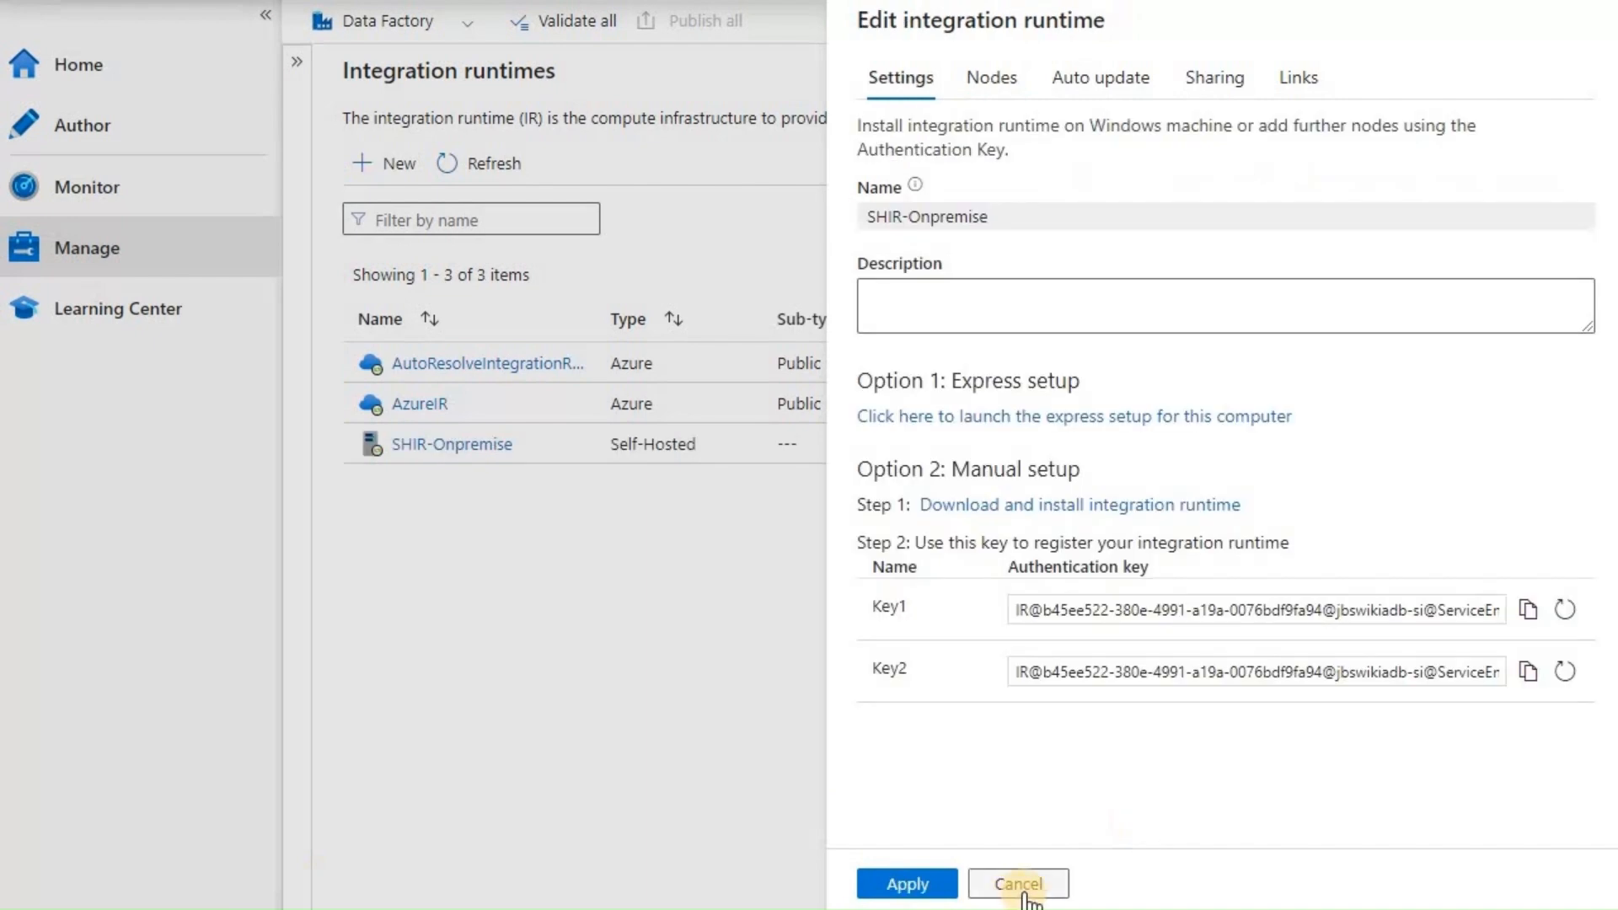
left_click(991, 78)
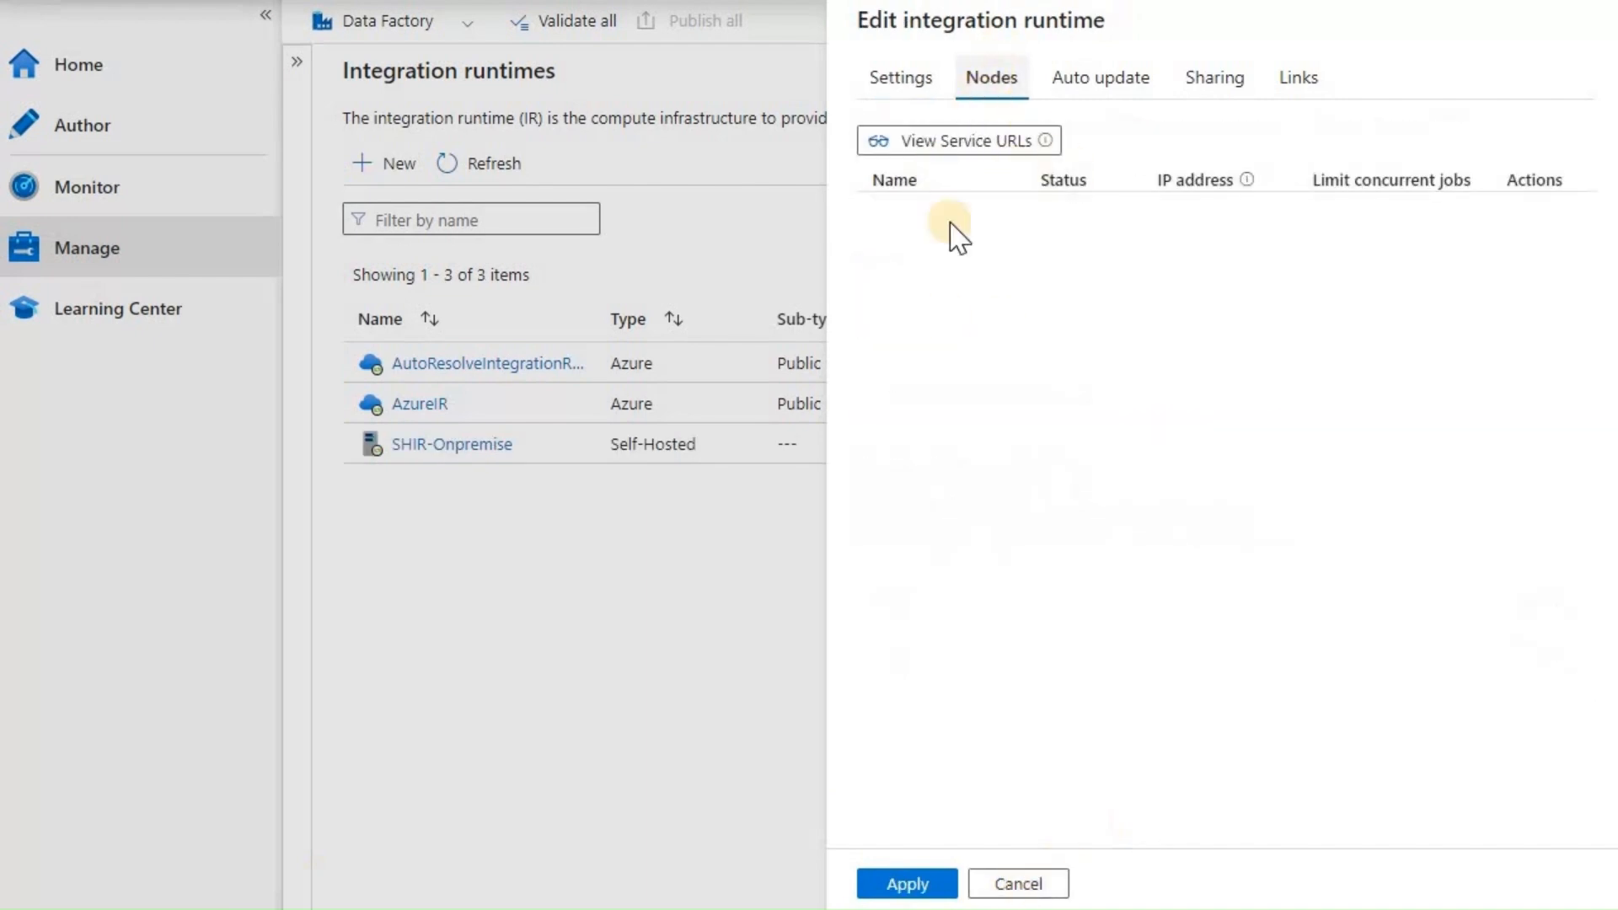
left_click(1020, 884)
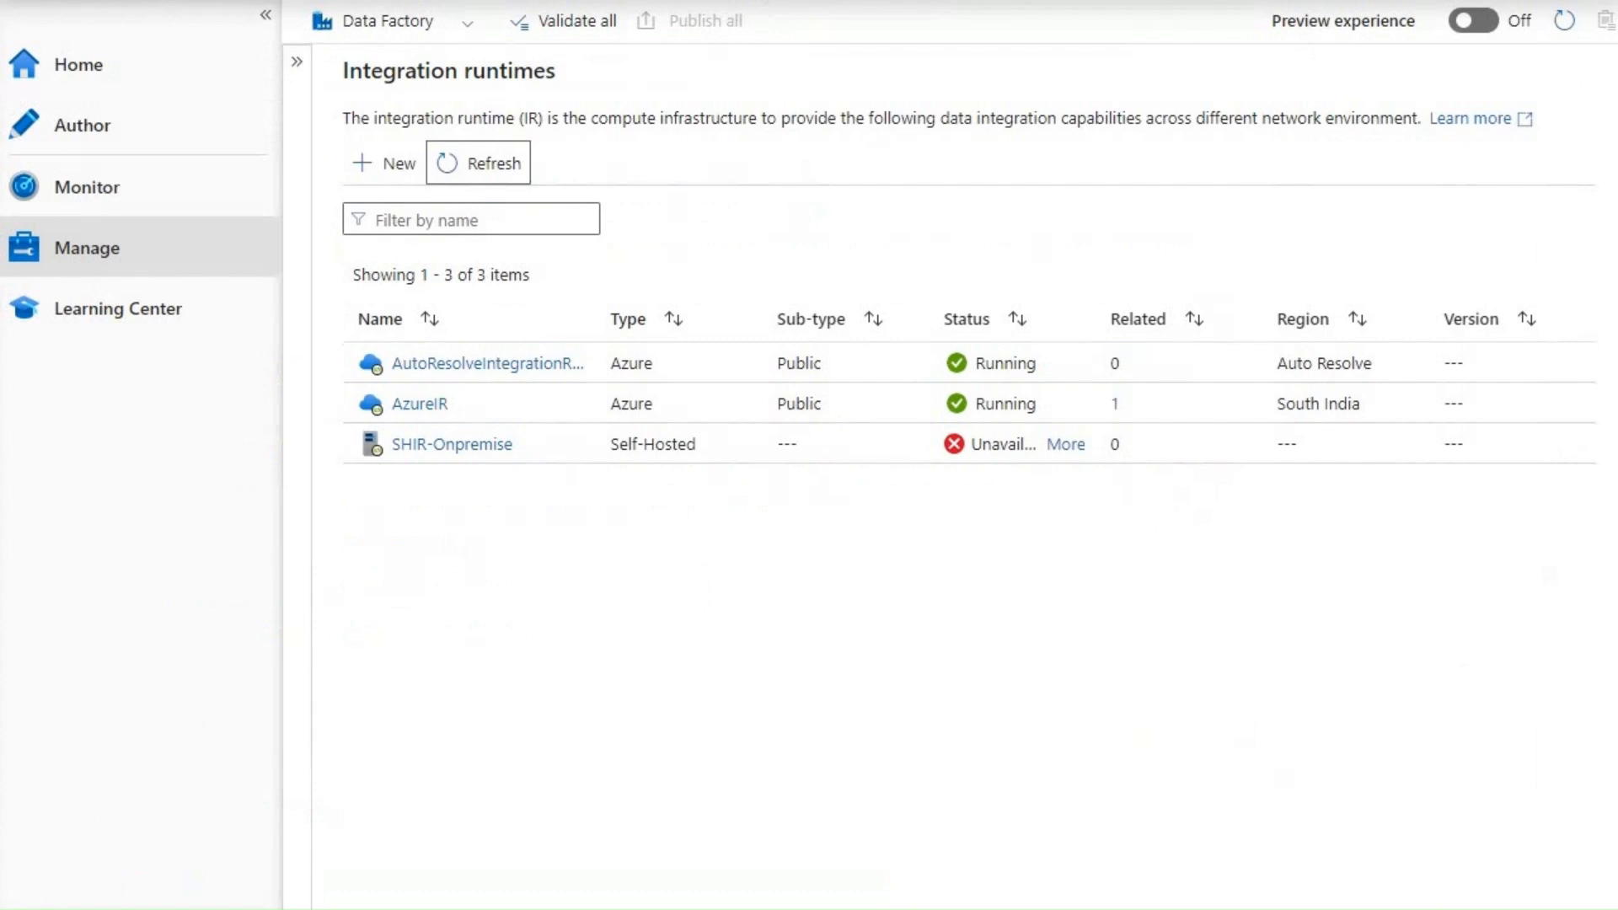
- Refresh the runtimes and open SHIR-Onpremise's Nodes tab showing SHIR1 Running
left_click(493, 169)
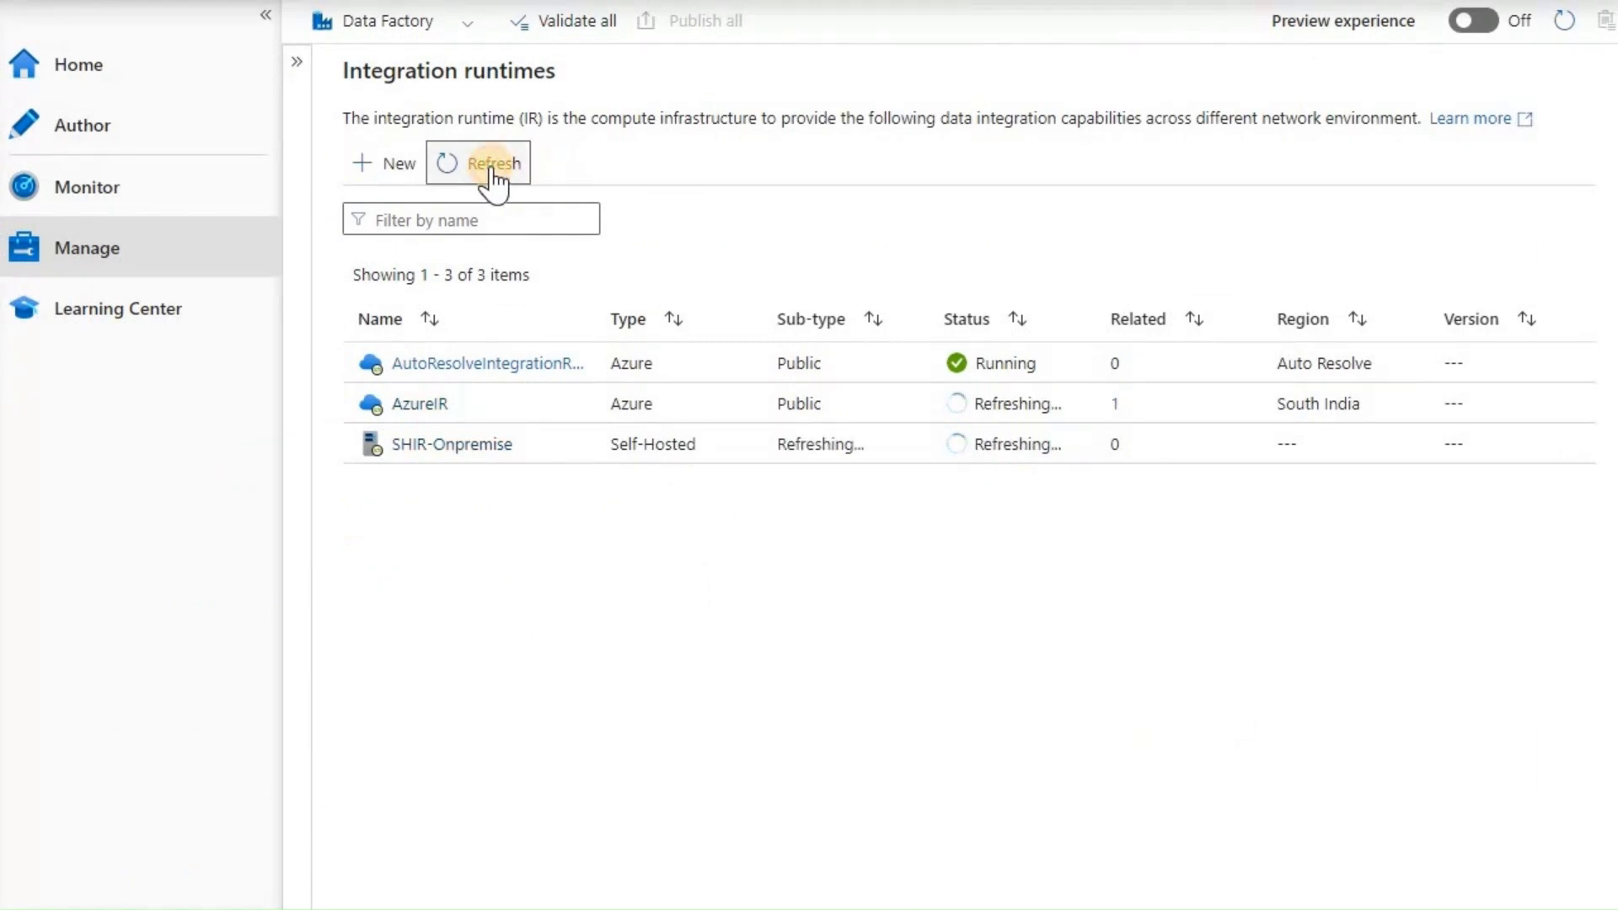
left_click(423, 444)
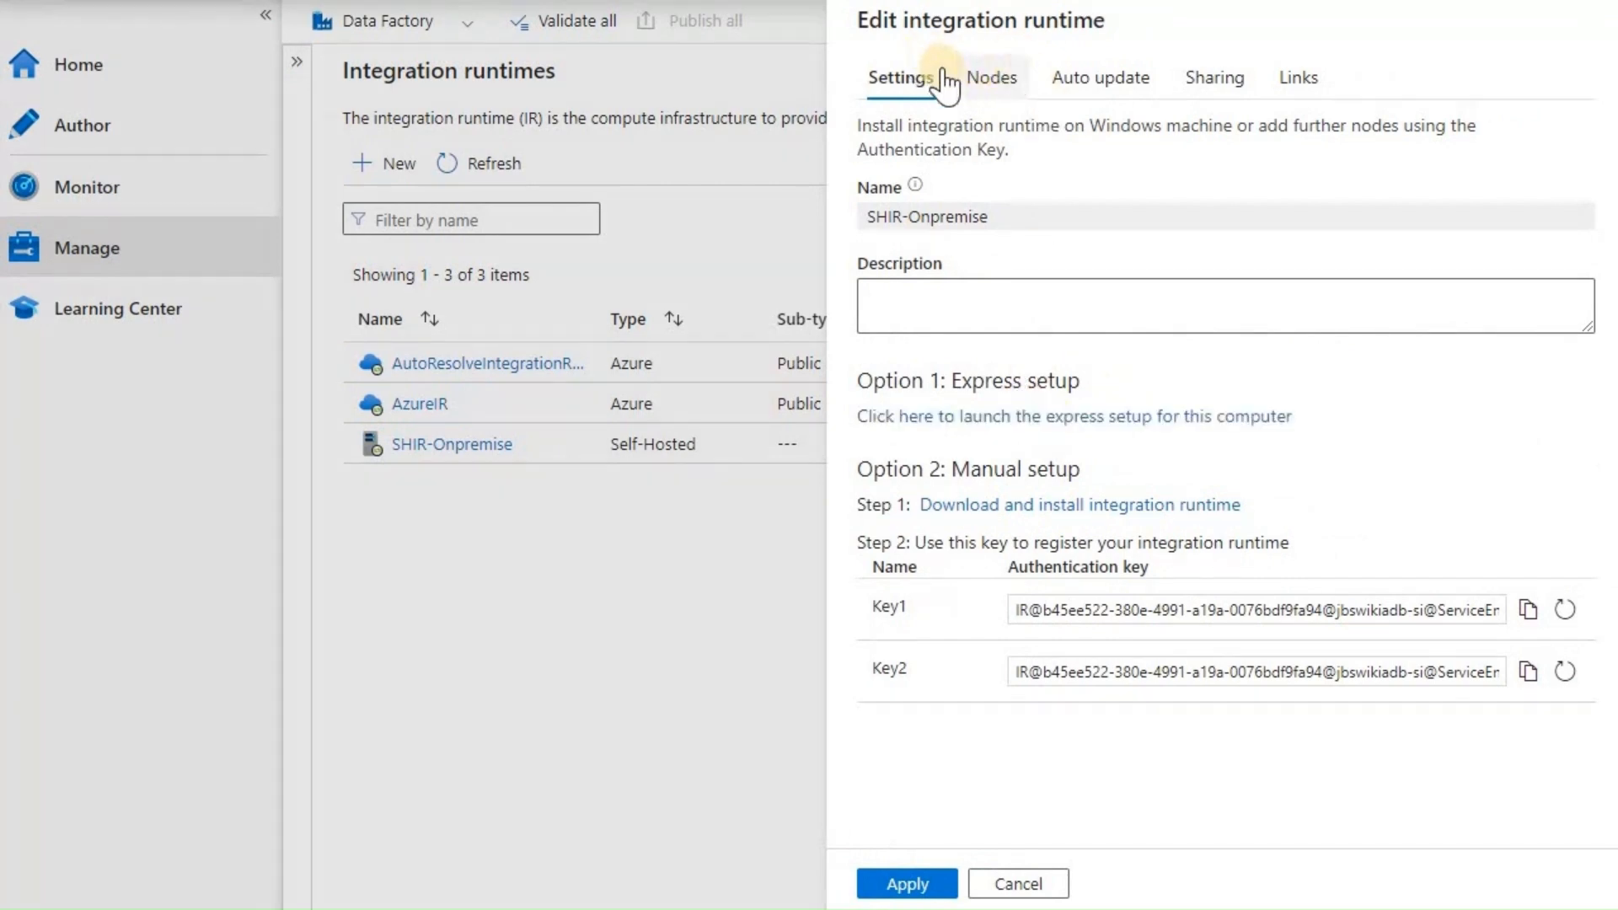
left_click(992, 78)
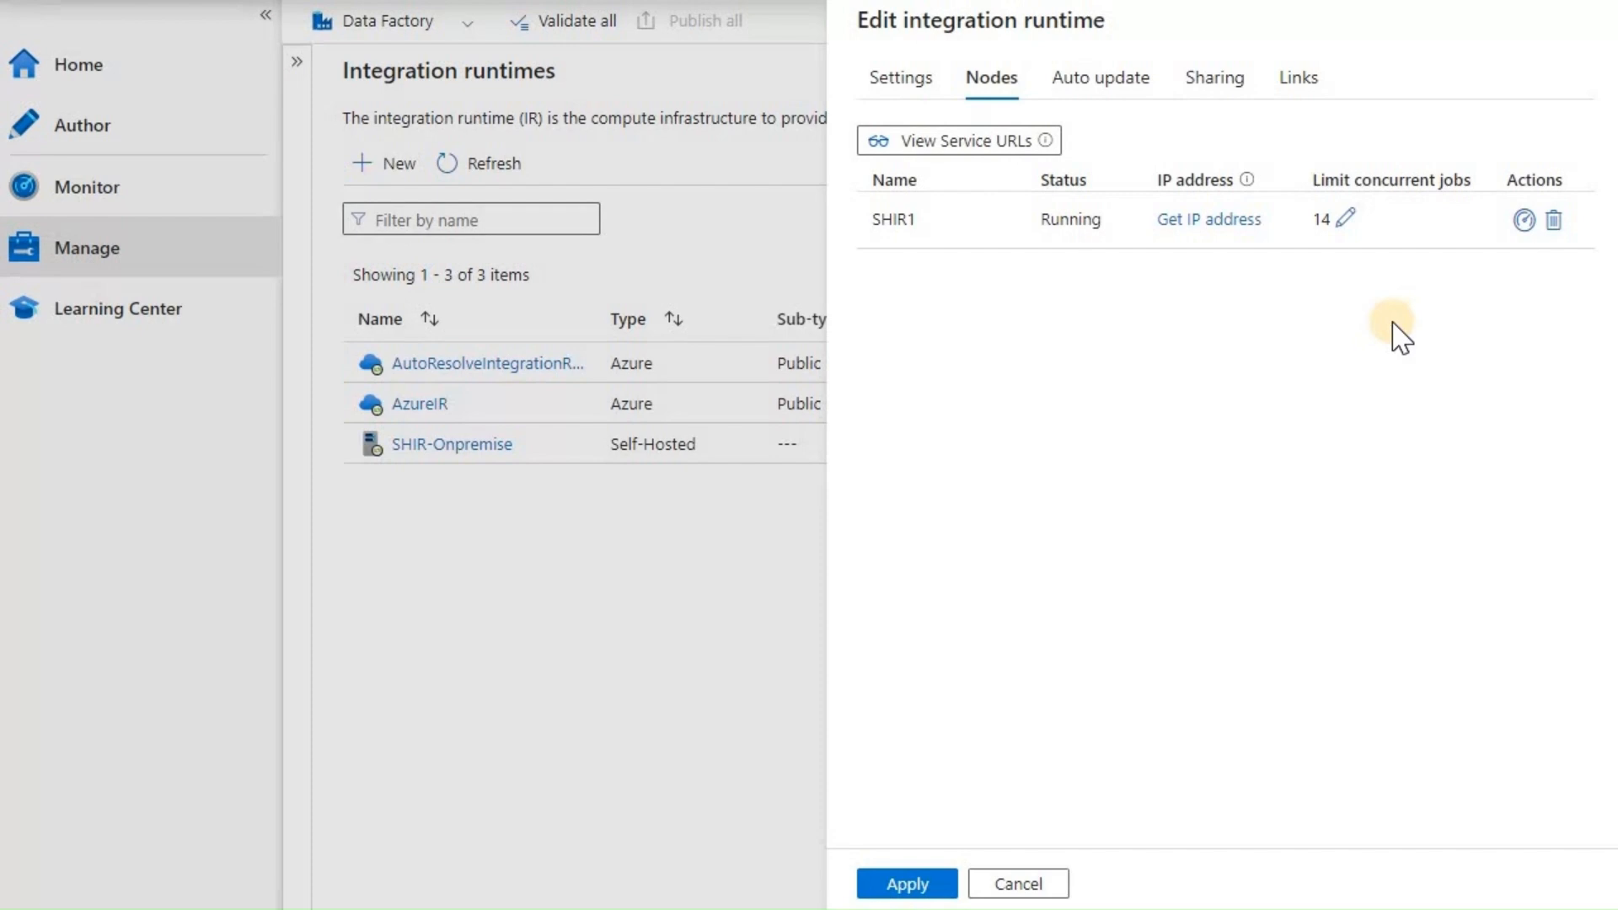
- Review SHIR-Onpremise's Auto update and Sharing tabs, then apply the settings
left_click(1127, 82)
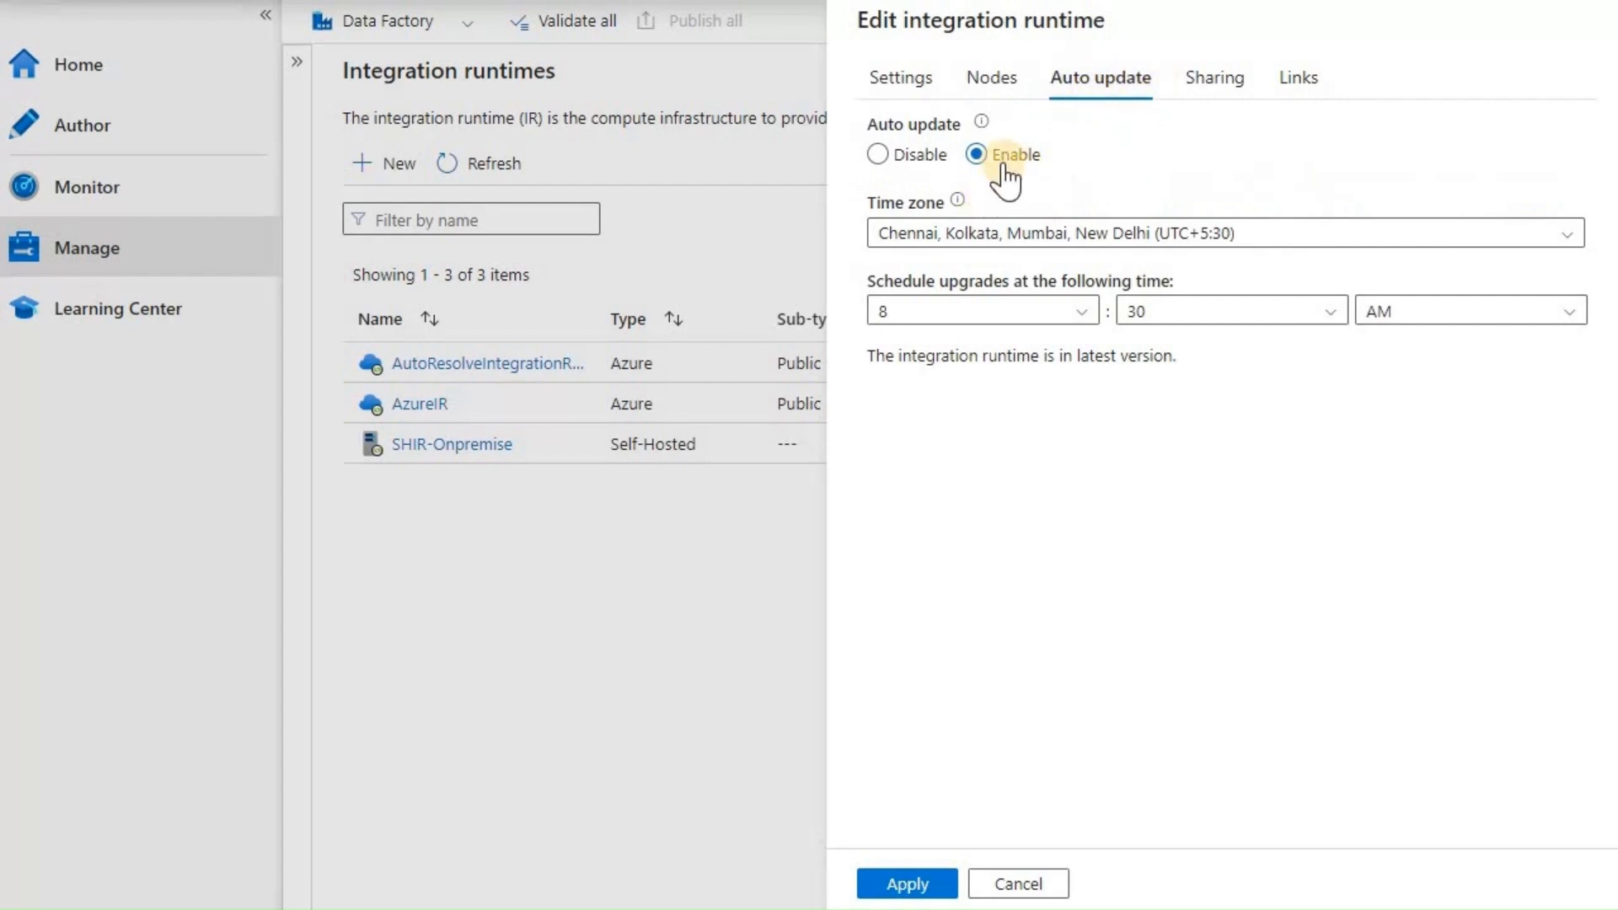
left_click(1222, 89)
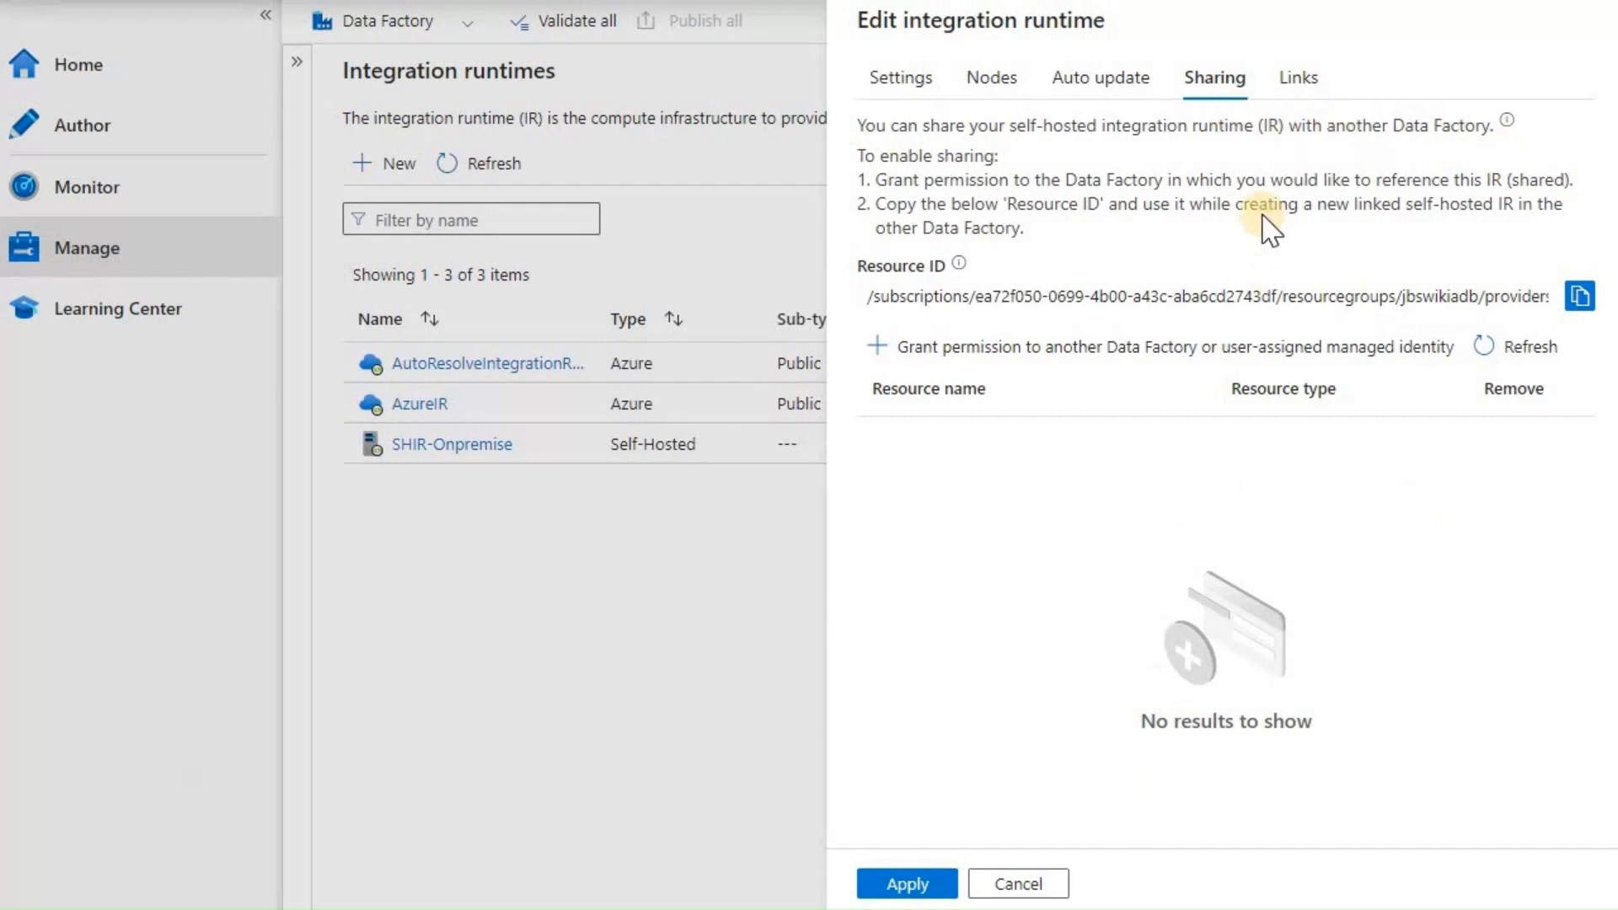
left_click(923, 885)
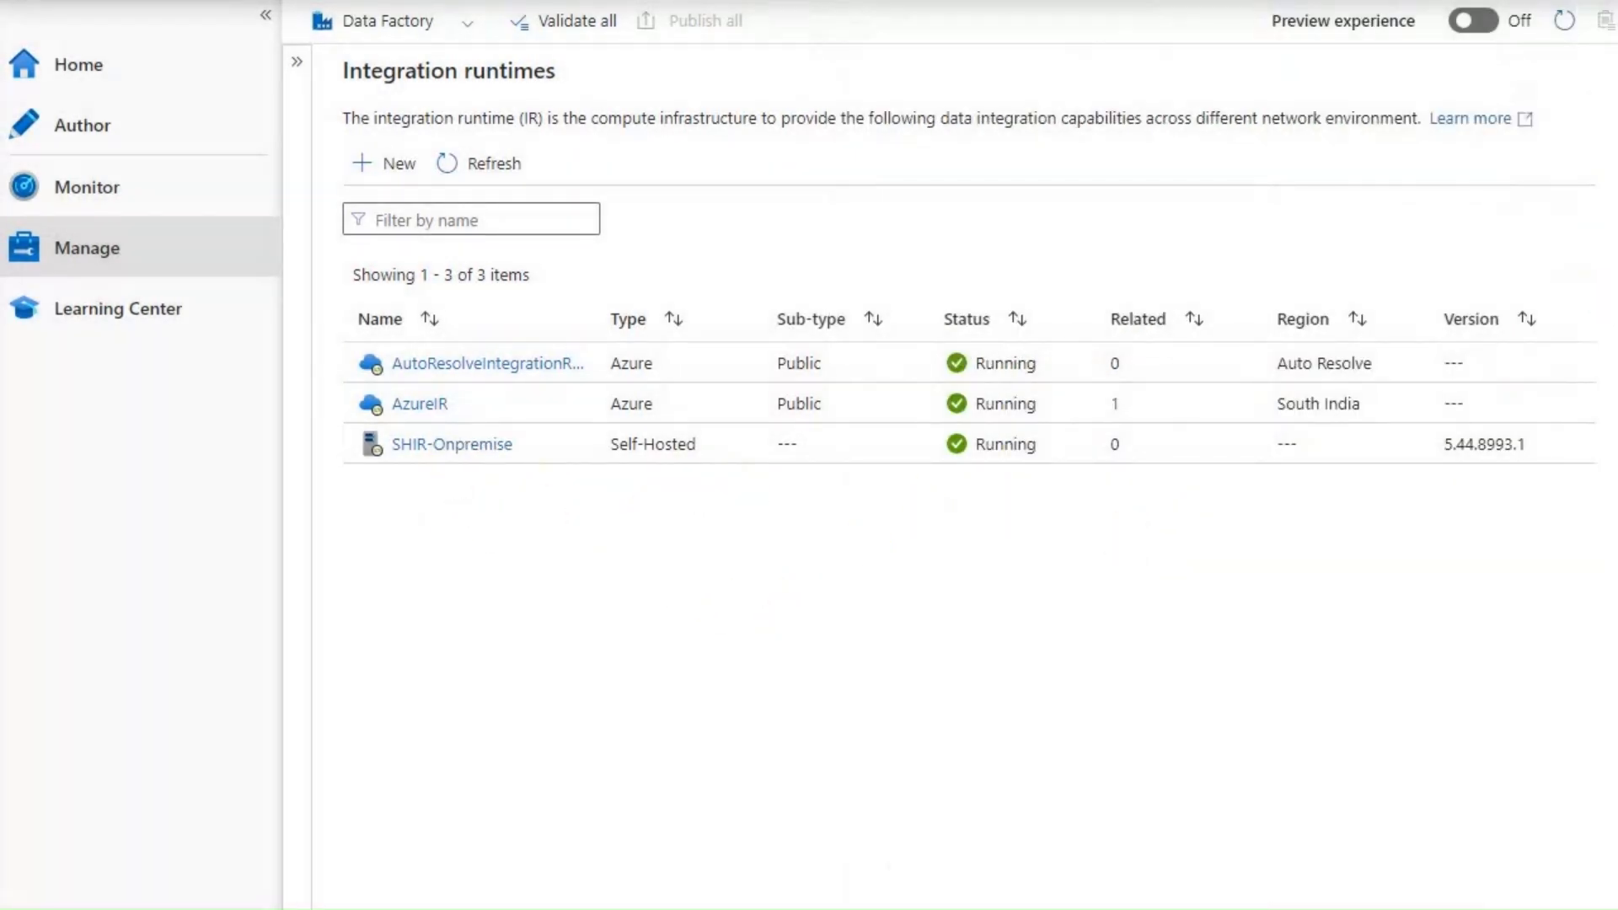
- Bring up the full Integration Runtime Configuration Manager window
mouse_move(1095, 909)
left_click(1096, 851)
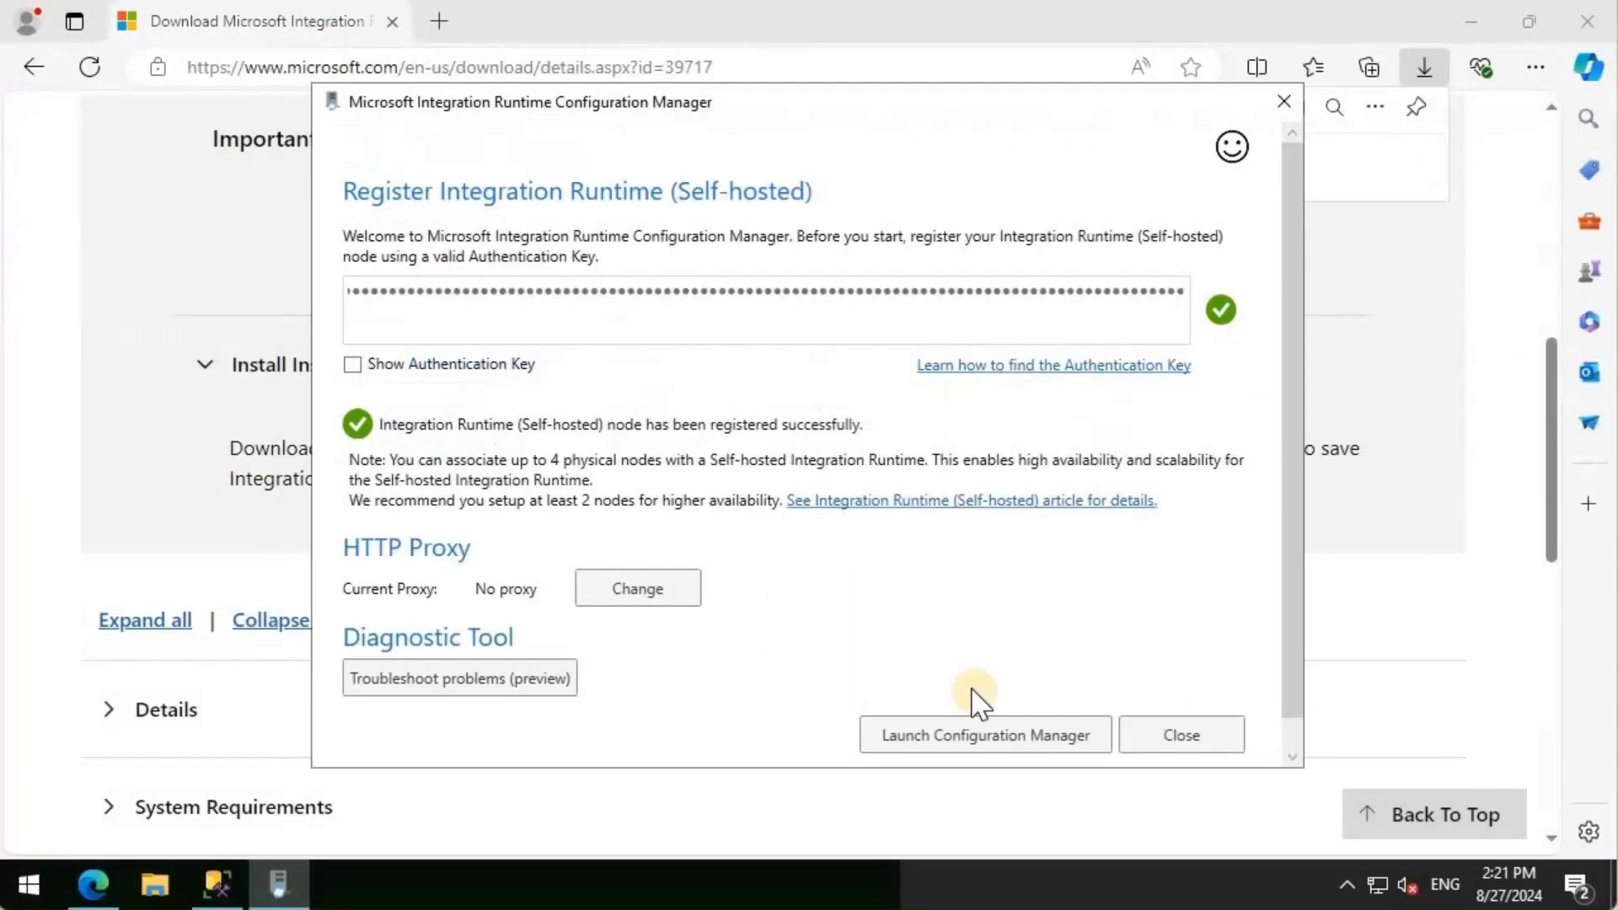
left_click(1000, 737)
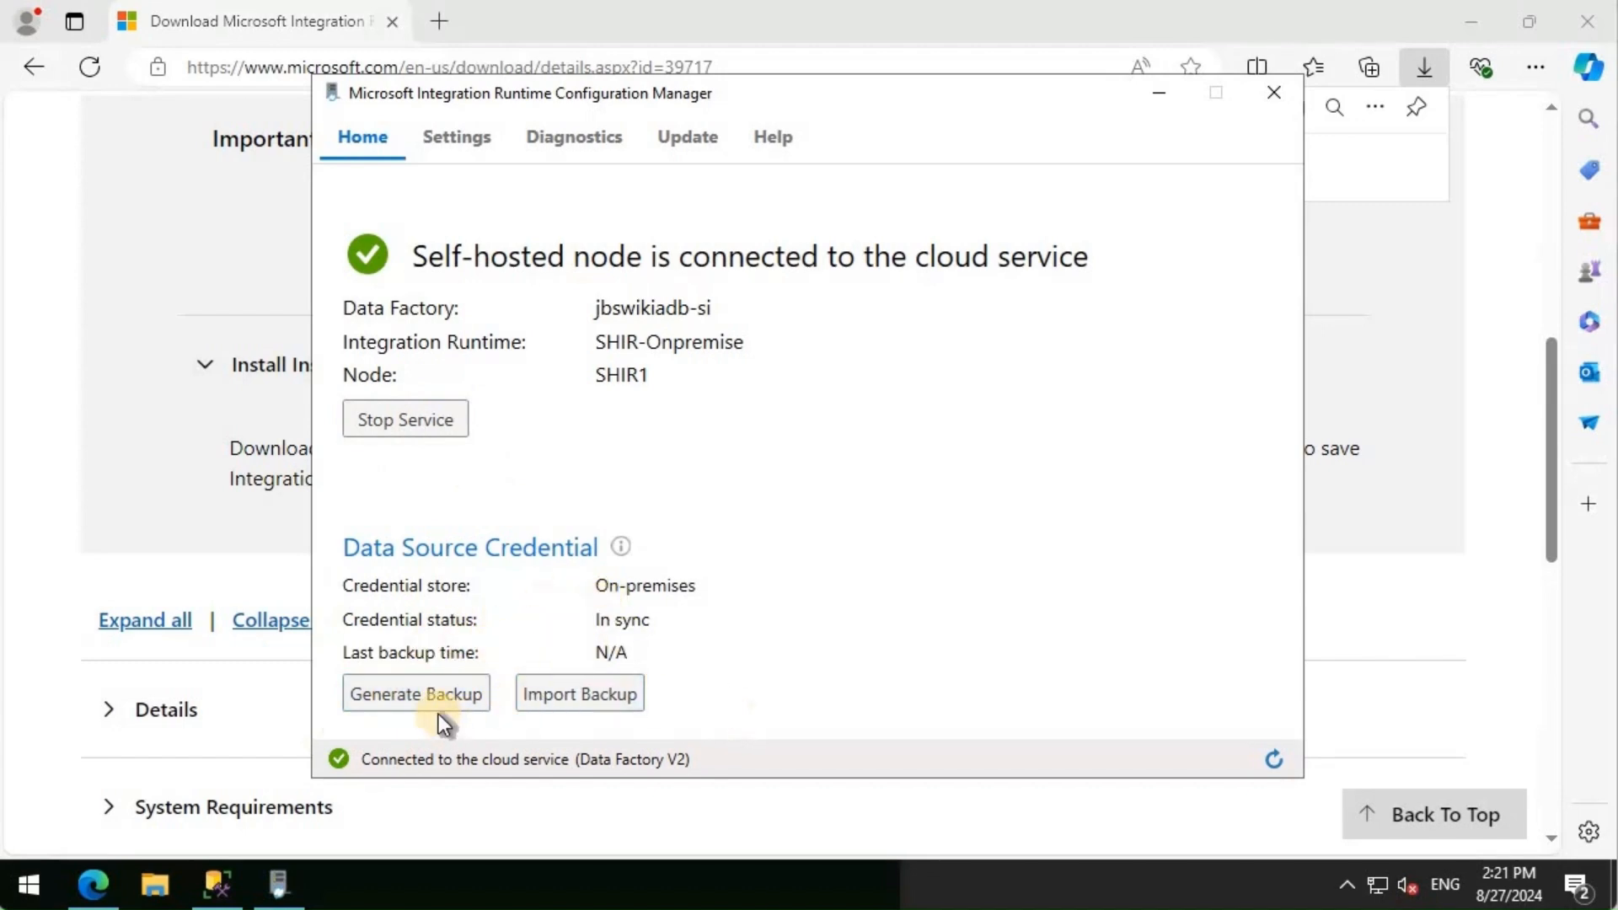
- Confirm the HTTP proxy is set to No proxy, then show the Diagnostics page
left_click(464, 139)
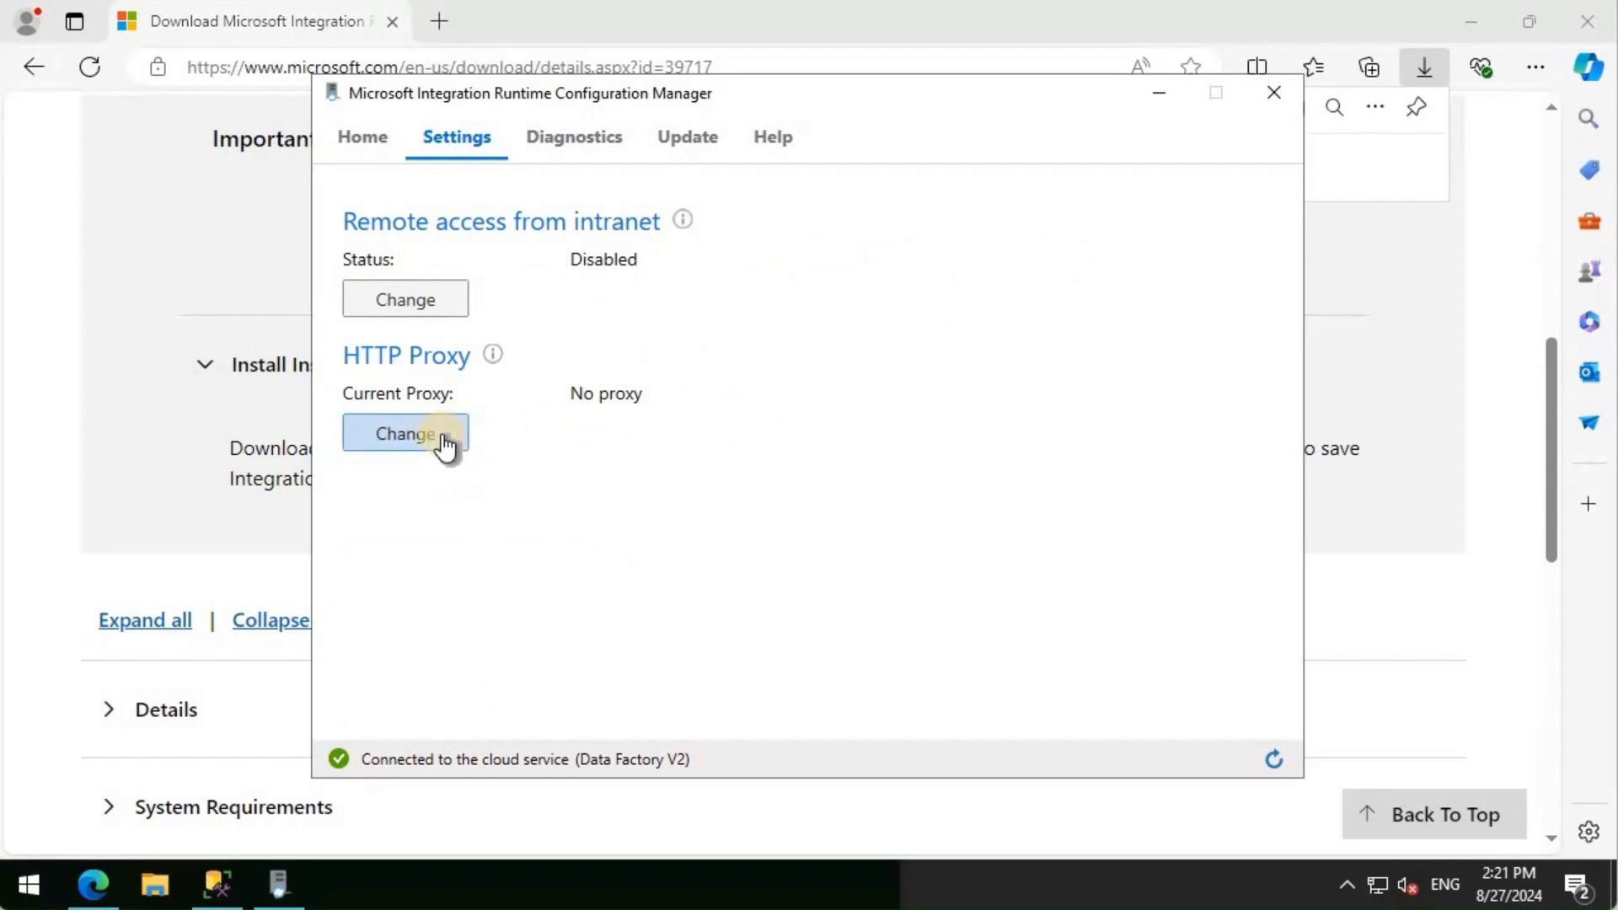
left_click(405, 433)
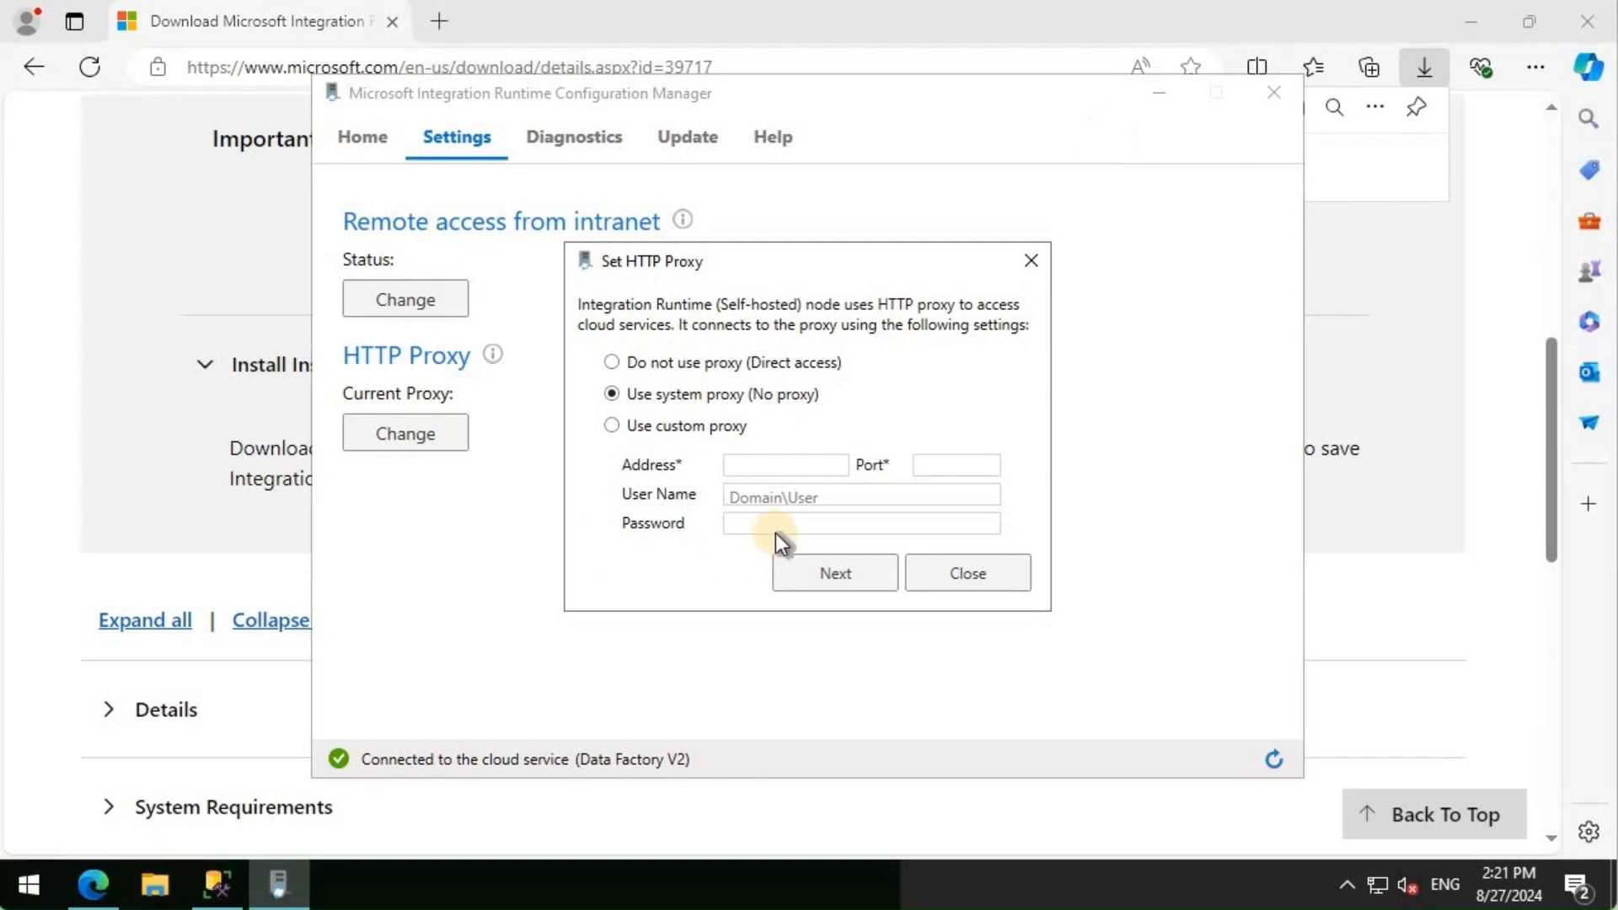
left_click(999, 573)
left_click(595, 145)
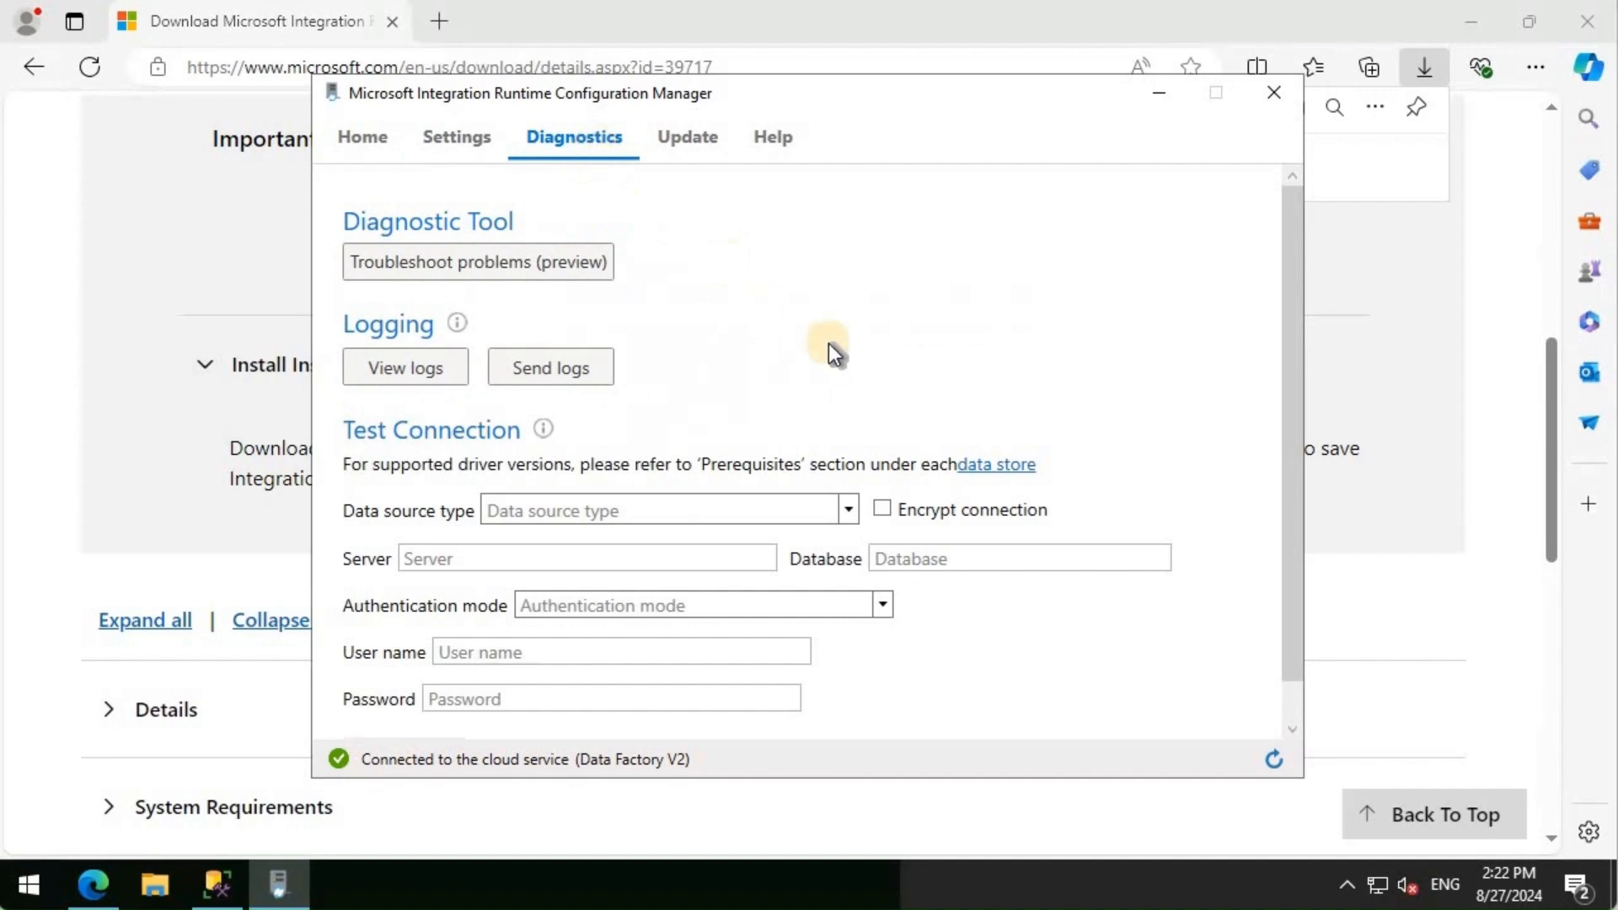
- Connect SQL Server Management Studio to the SHIR1 database engine
scroll(831, 342, "down", 1)
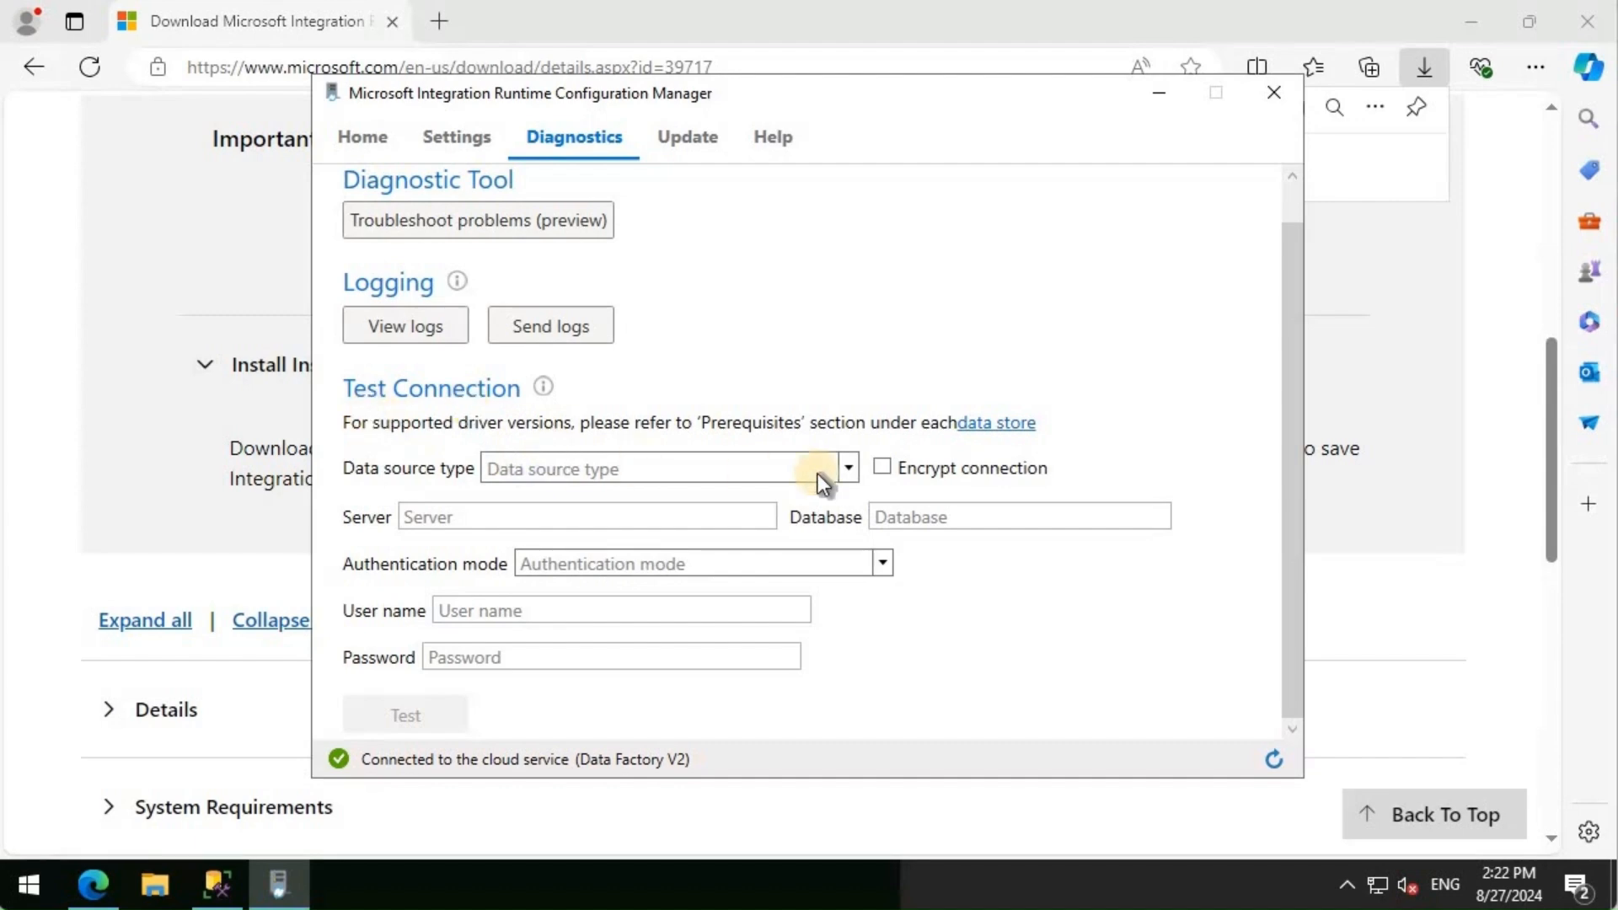
left_click(216, 884)
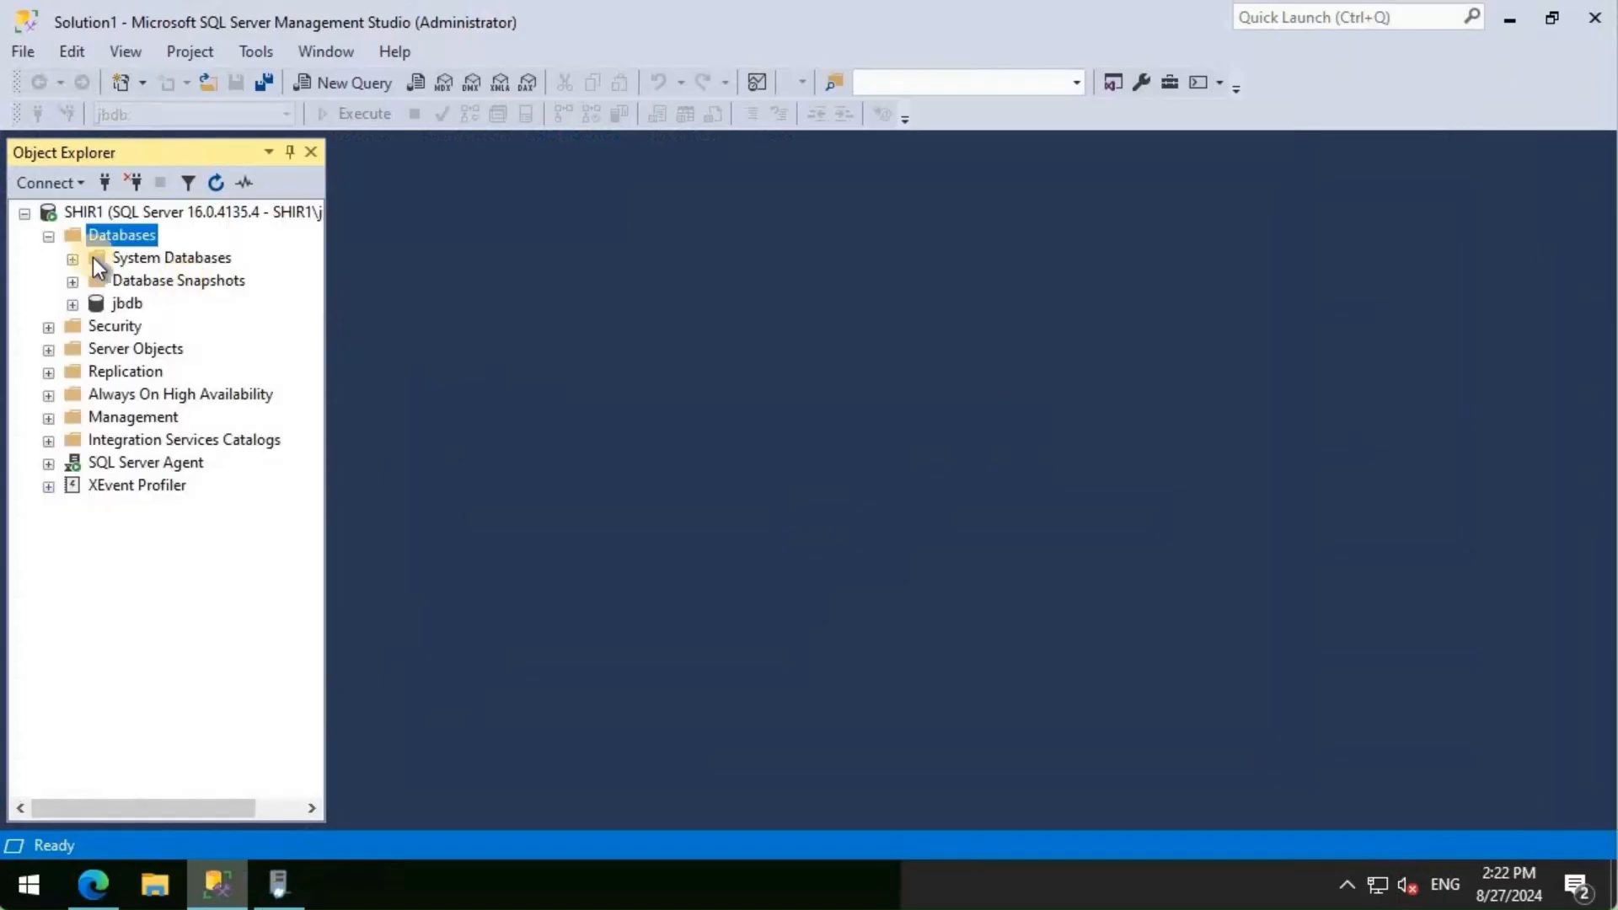
left_click(76, 183)
left_click(77, 217)
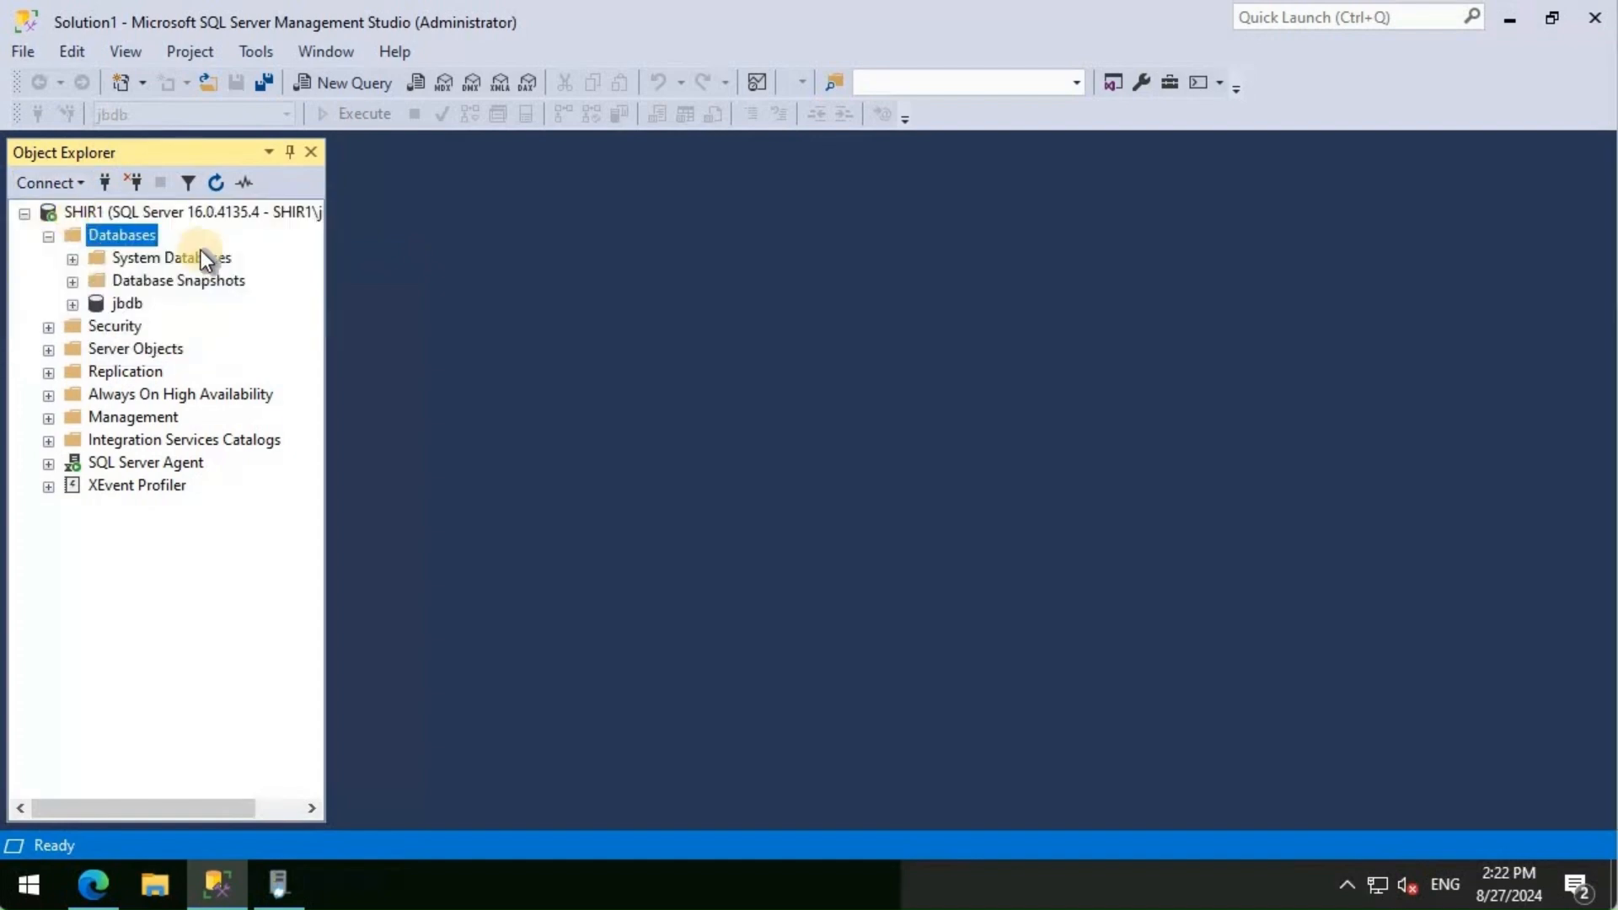
left_click(727, 720)
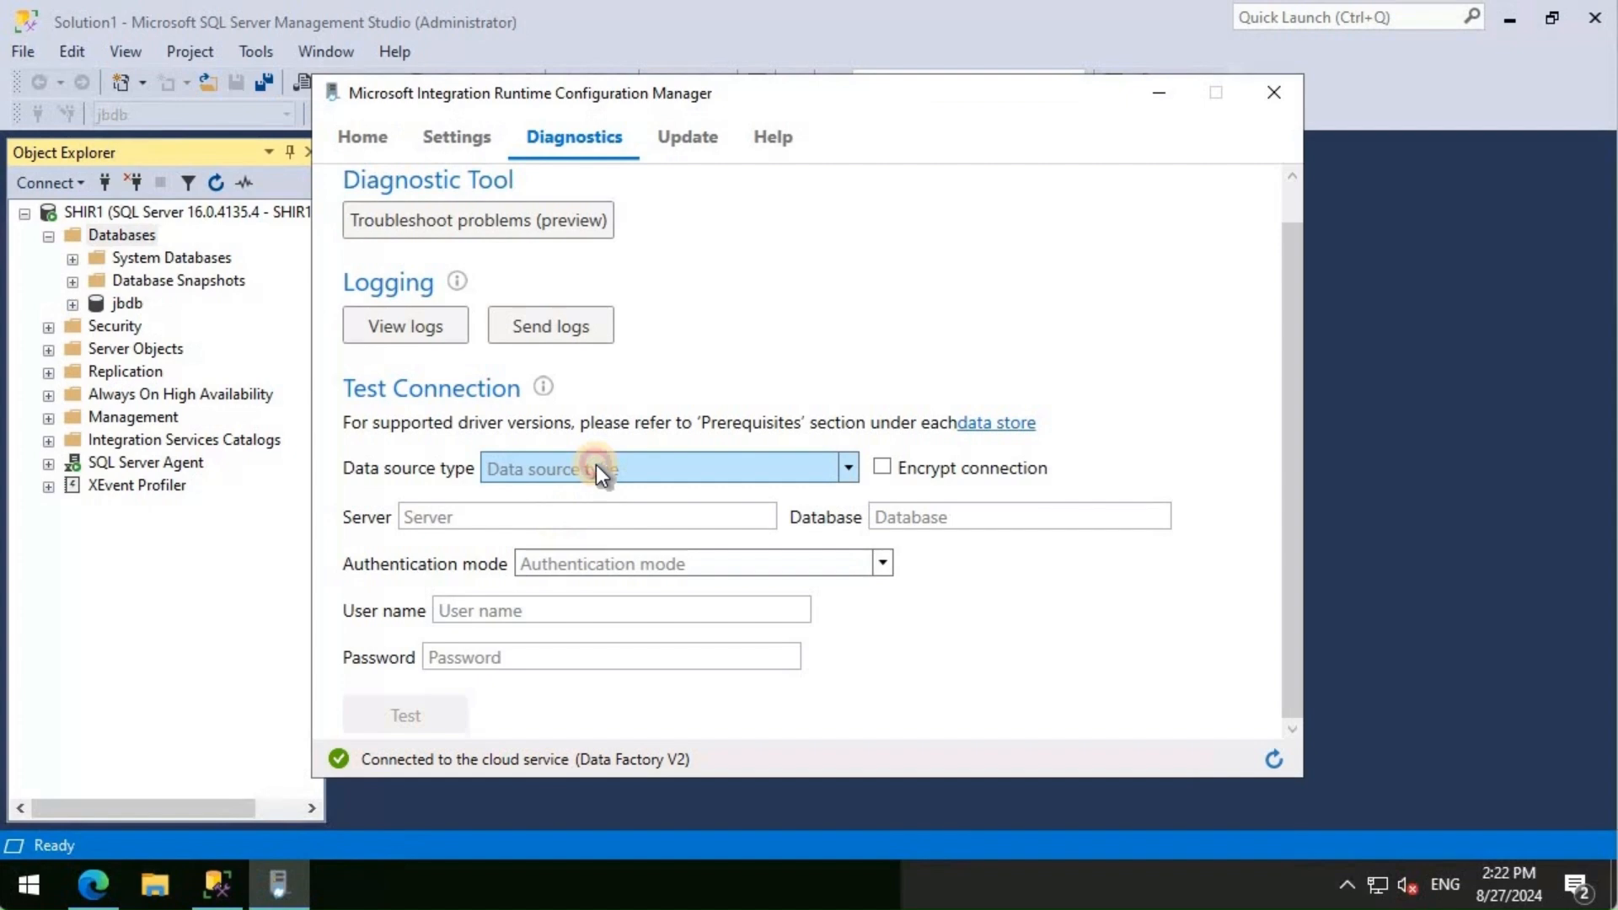
- On Diagnostics, keep SqlServer as the data source with server SHIR1 and database jbdb
left_click(595, 466)
left_click(573, 497)
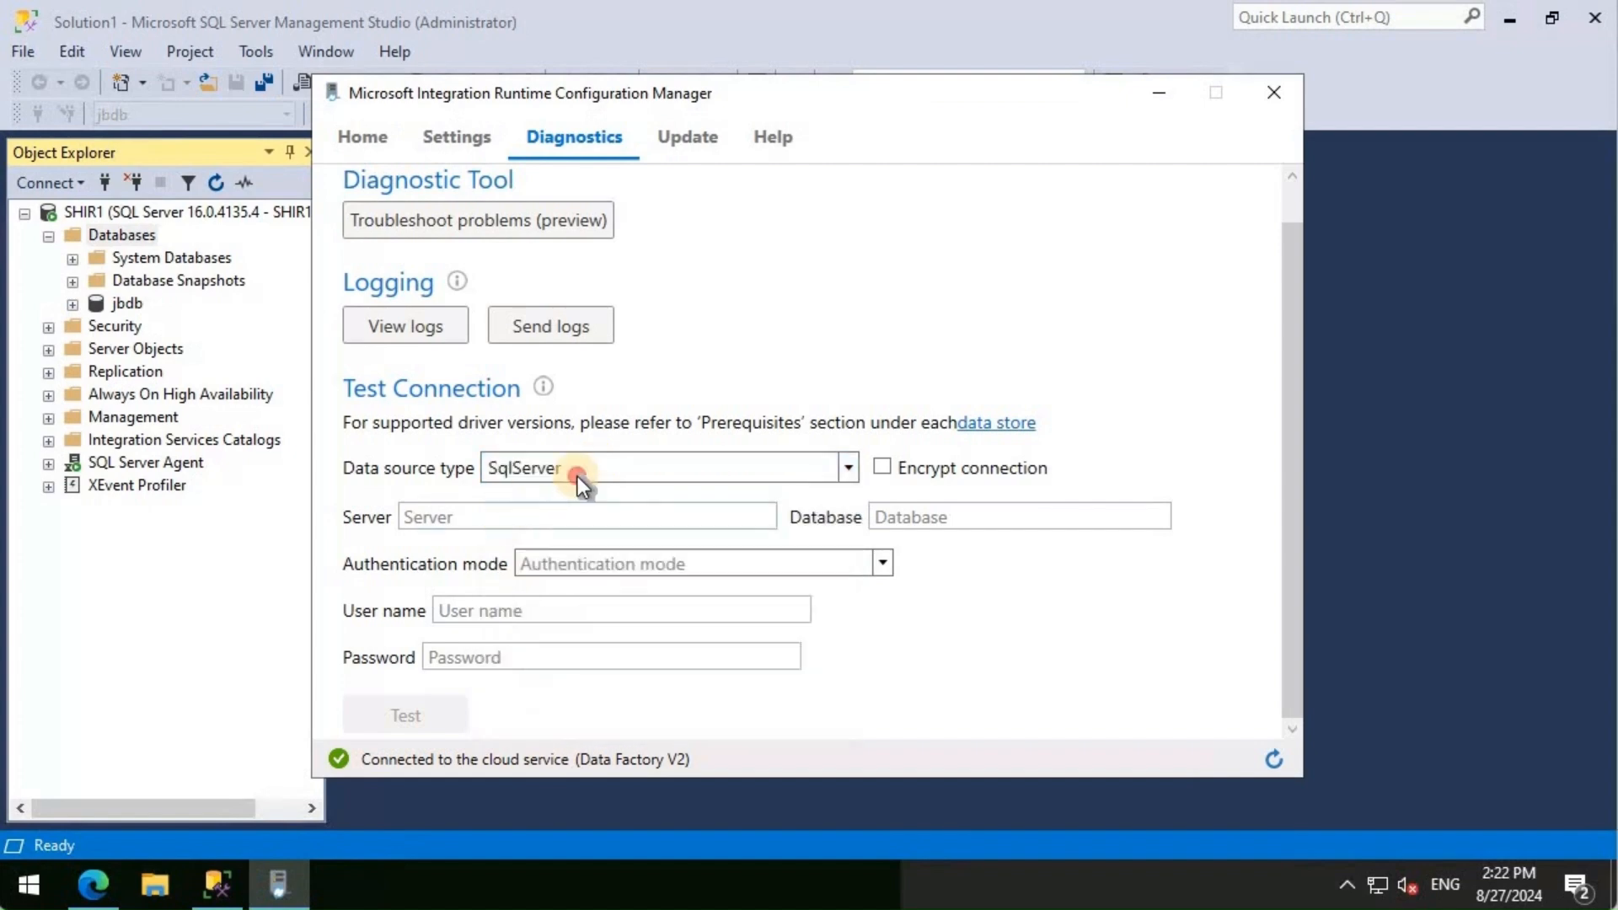
left_click(579, 477)
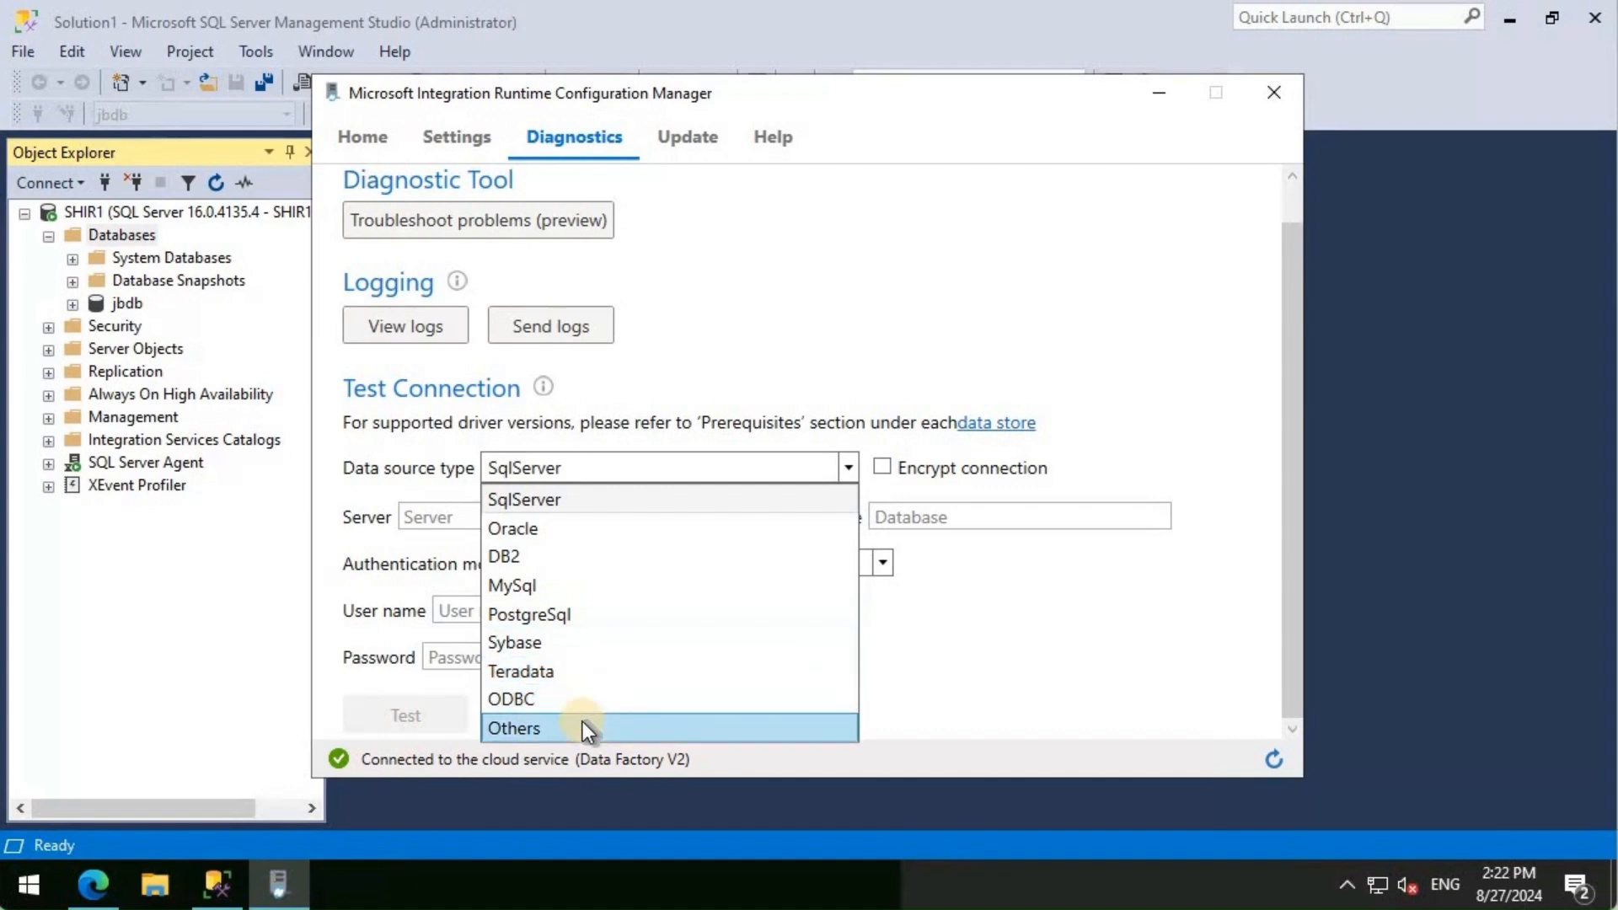
left_click(430, 518)
left_click(455, 517)
type("SHIR1")
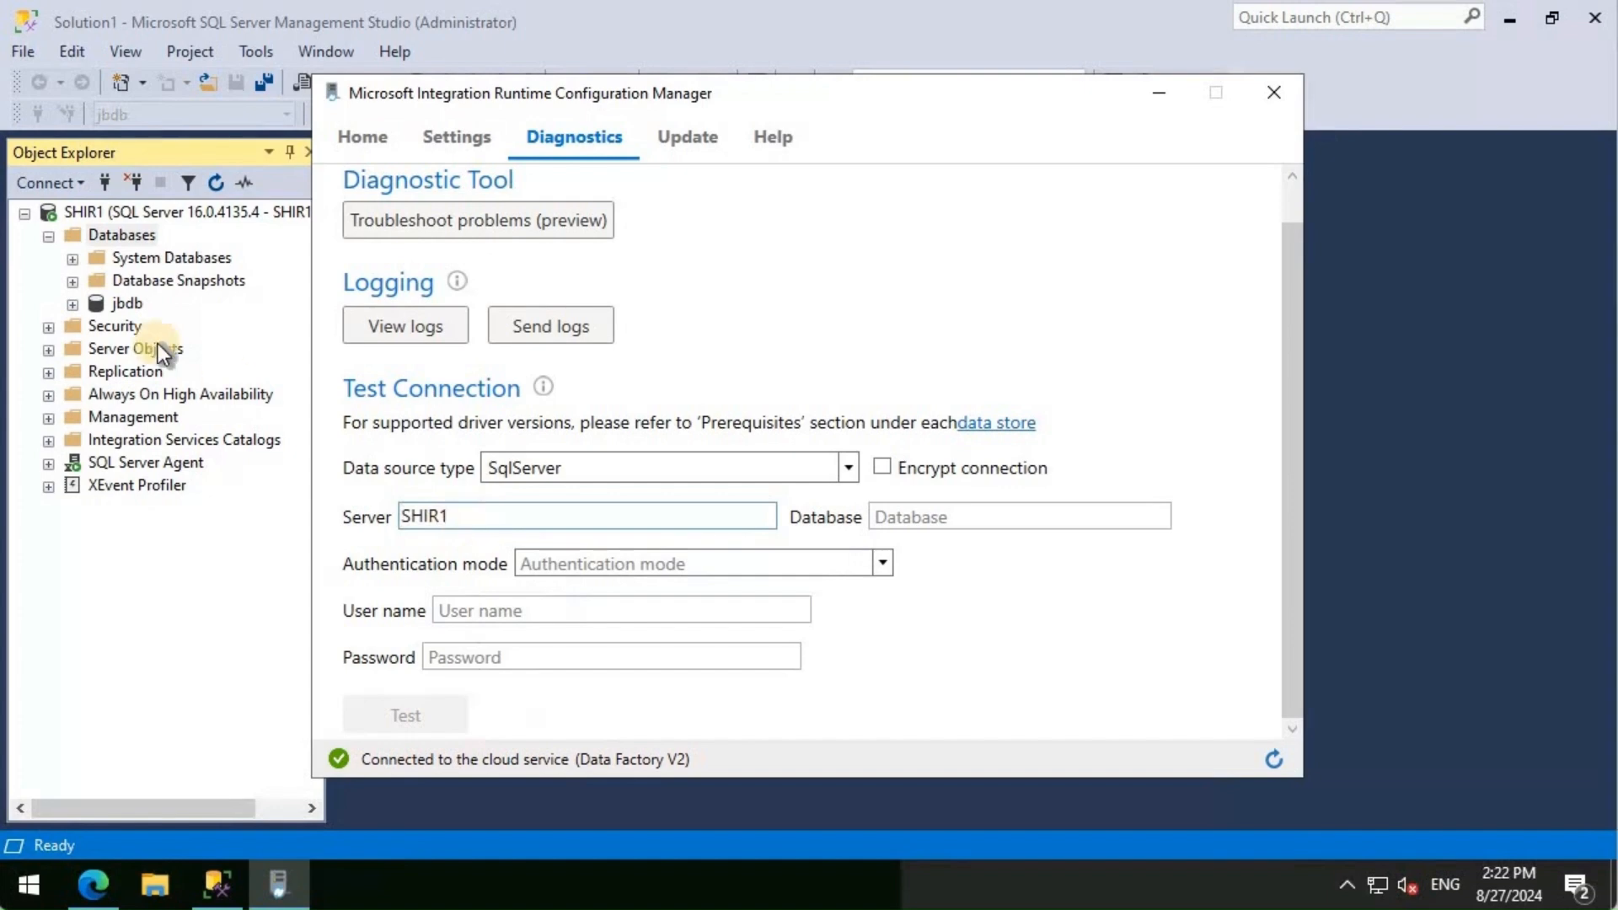
left_click(882, 516)
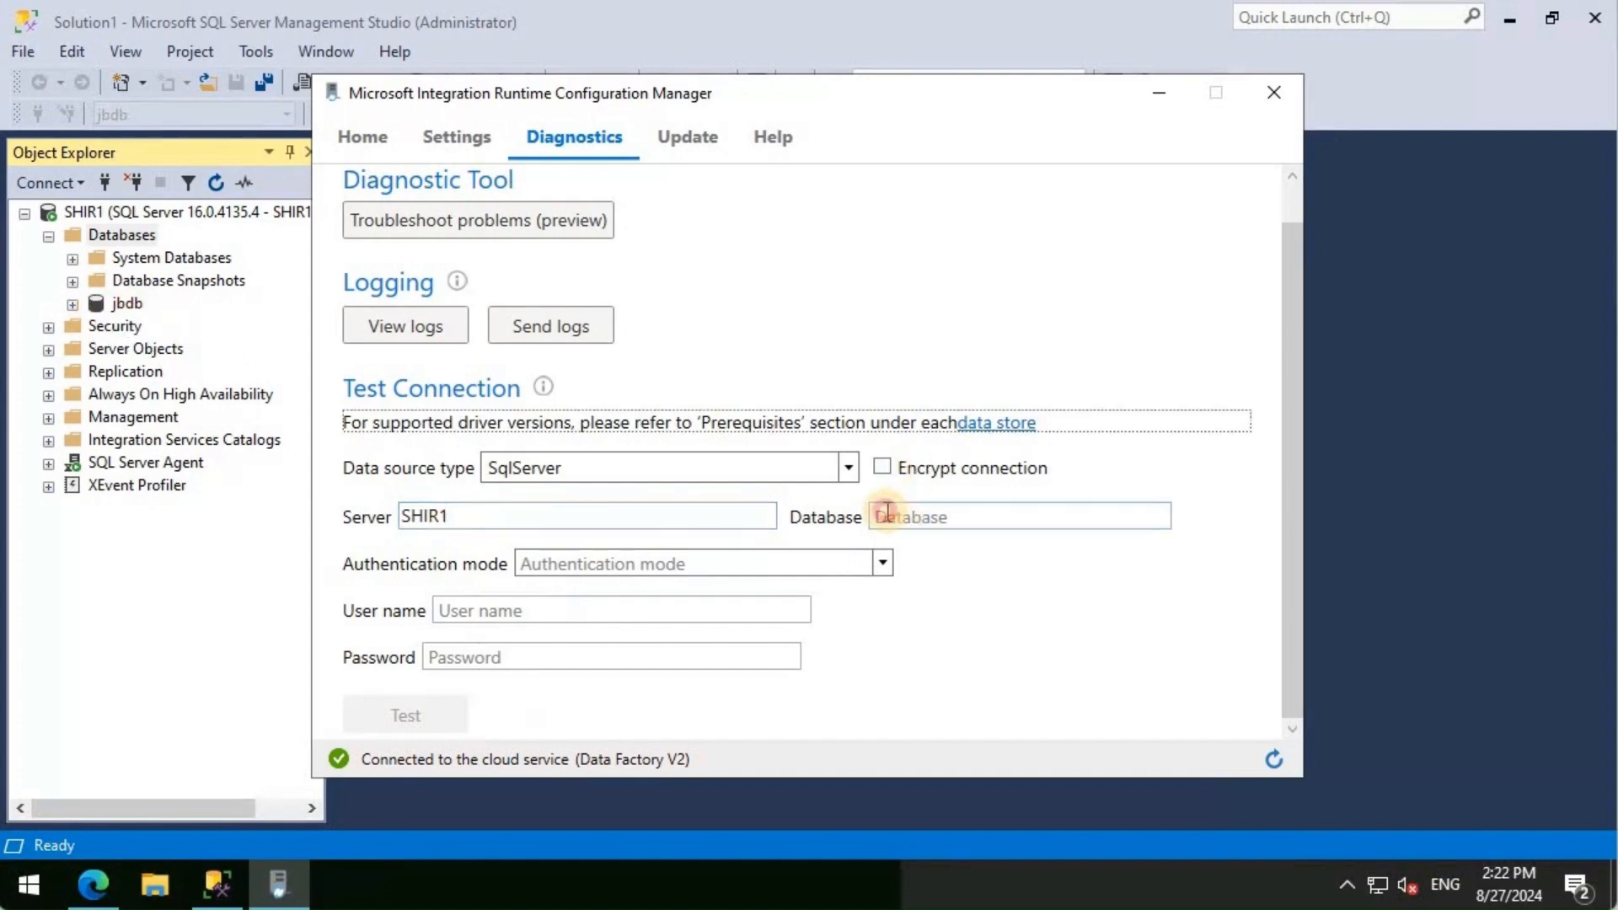
type("j")
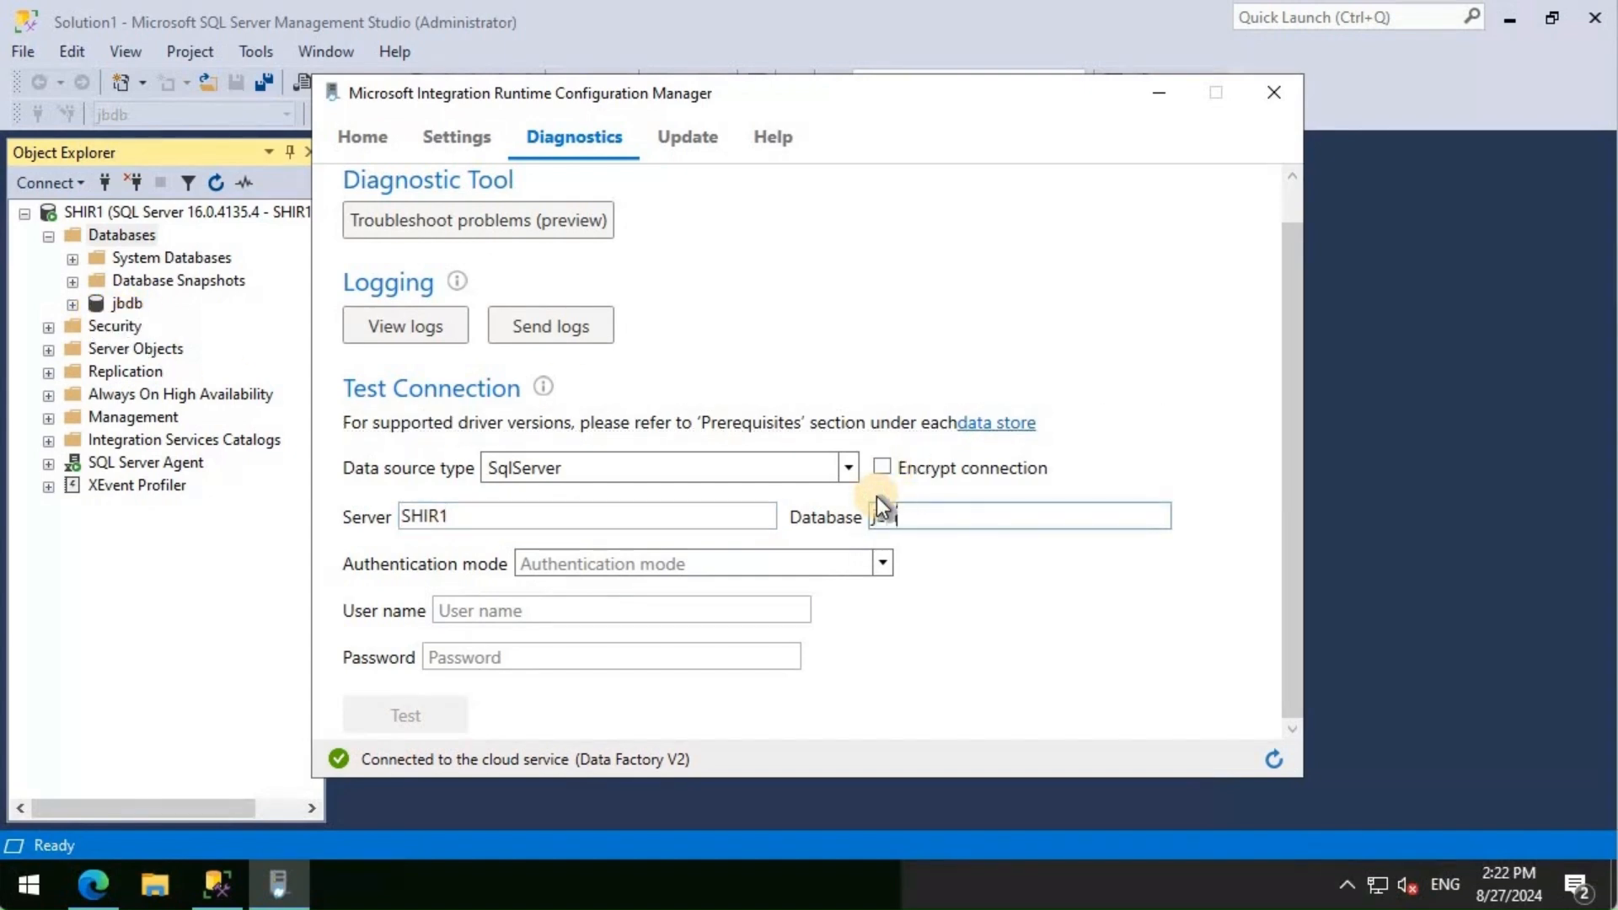
type("bdb")
- Choose Basic authentication, enter the login user name and password, and test the connection
left_click(818, 566)
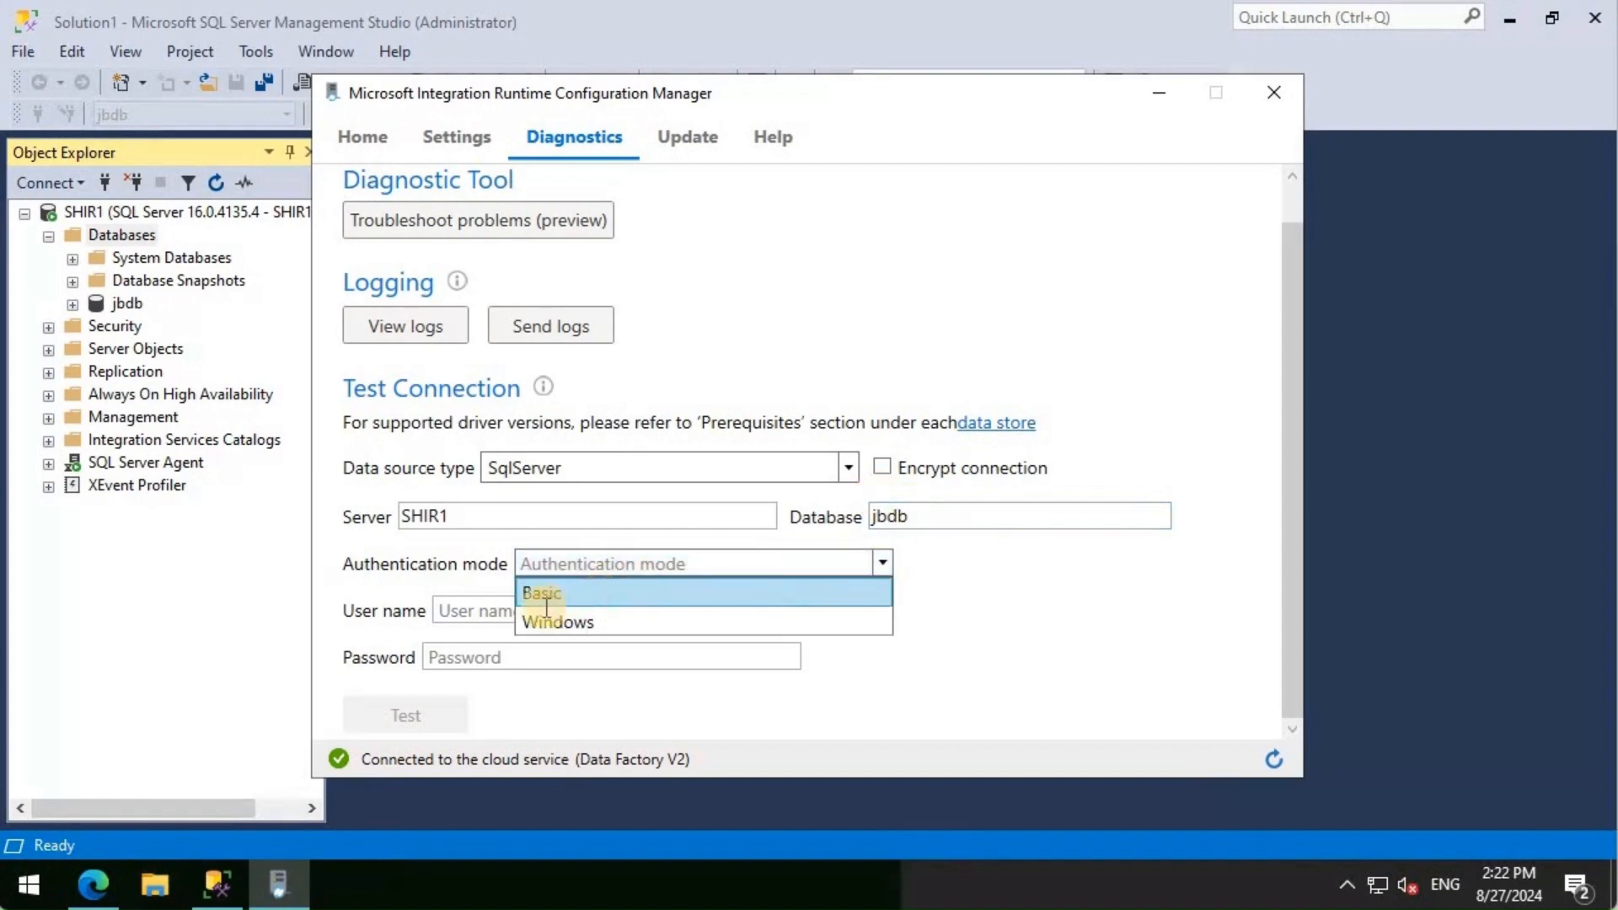
left_click(550, 594)
left_click(545, 608)
type("jvive")
type("2k1")
key("Left")
key("Left")
key("Left")
type("k")
key("Tab")
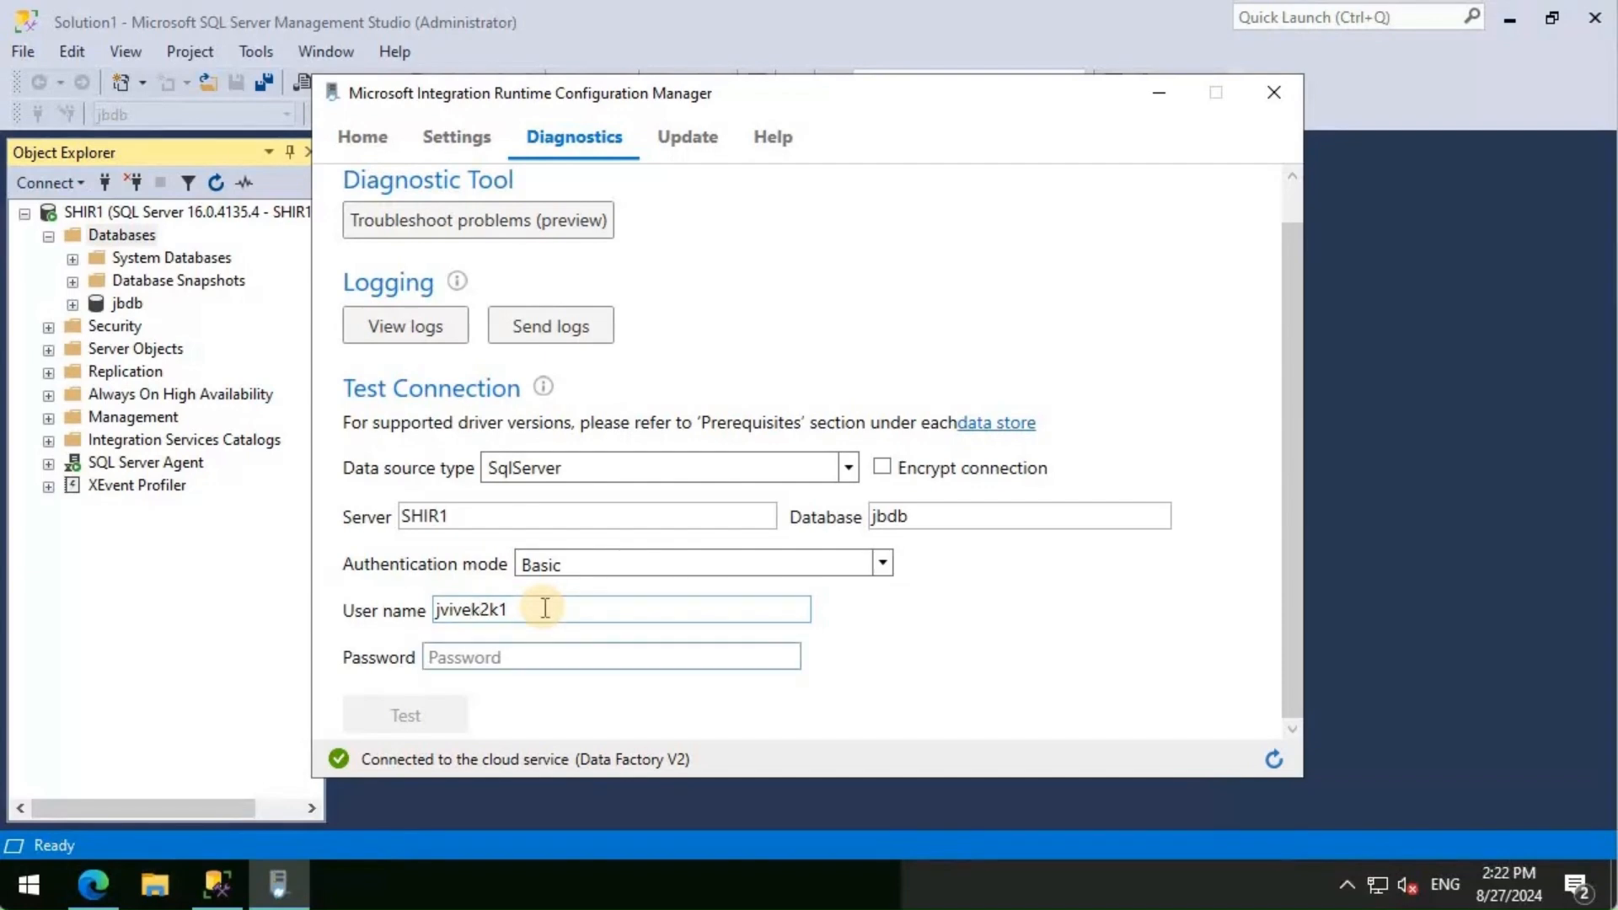
type("•••••••••••")
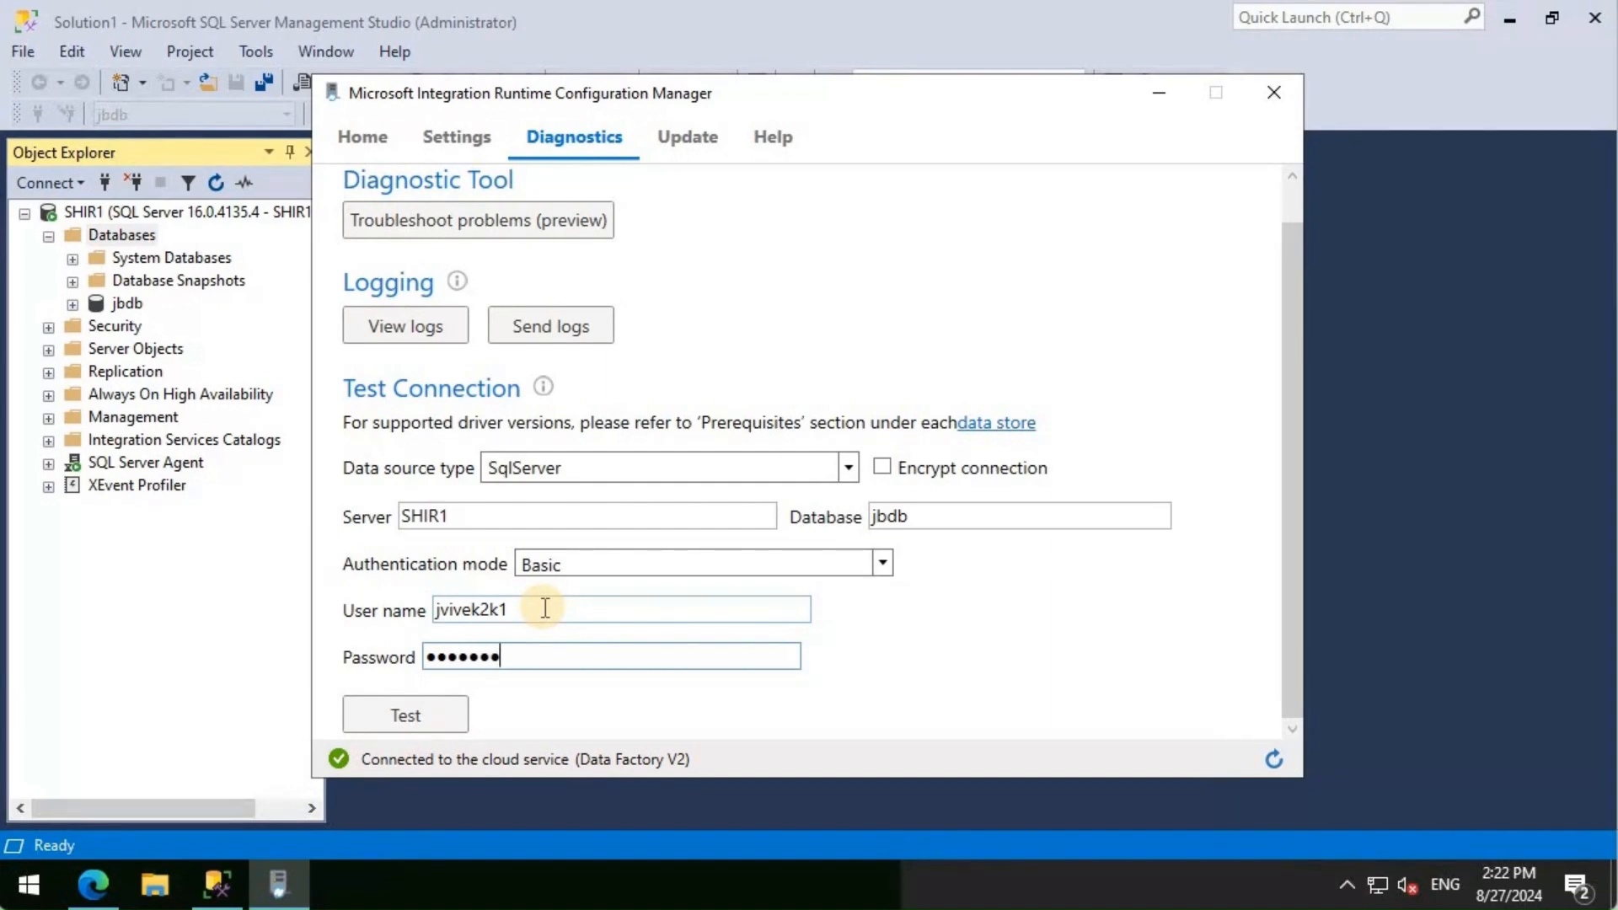
type("•••••••••••••")
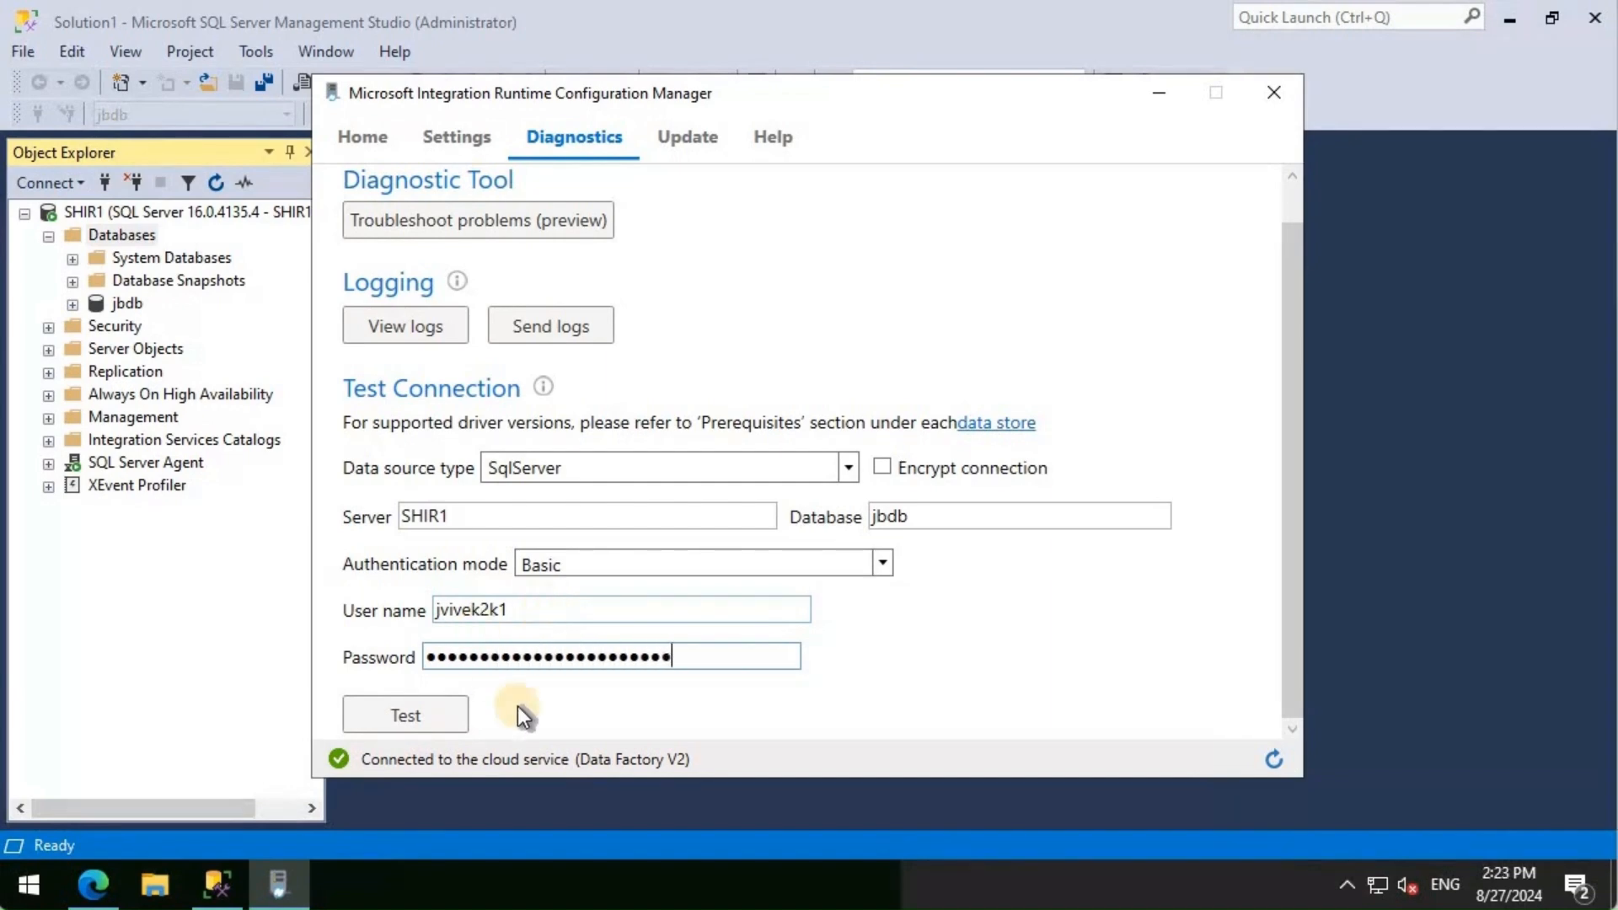
left_click(402, 713)
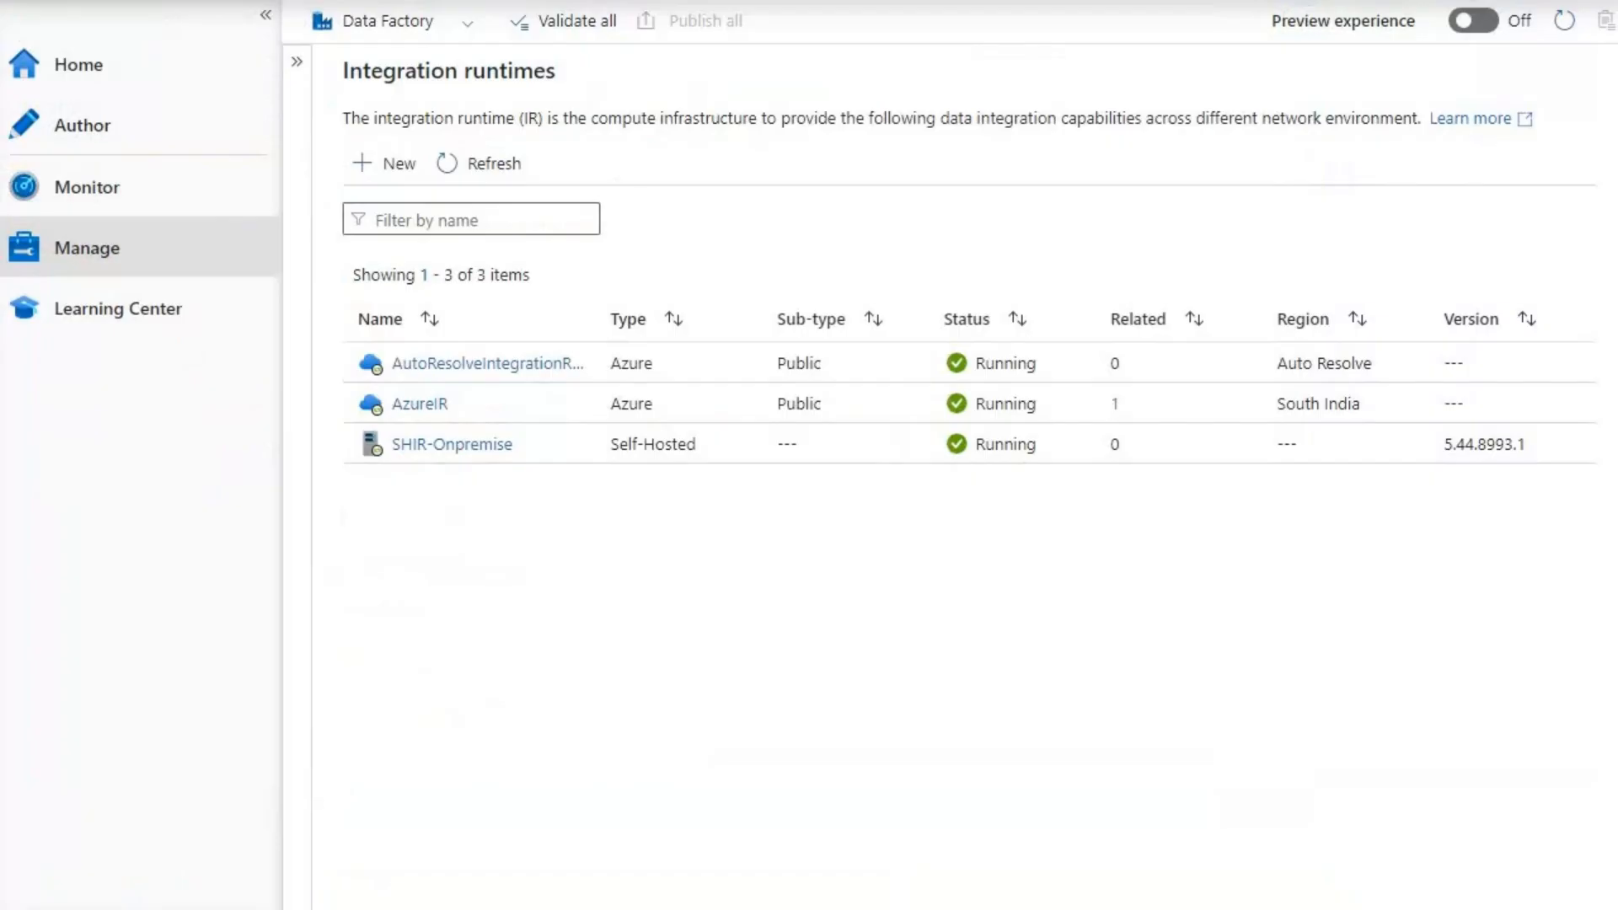
- Scroll through the Service URLs on SHIR-Onpremise's Nodes tab, then close the list
left_click(417, 450)
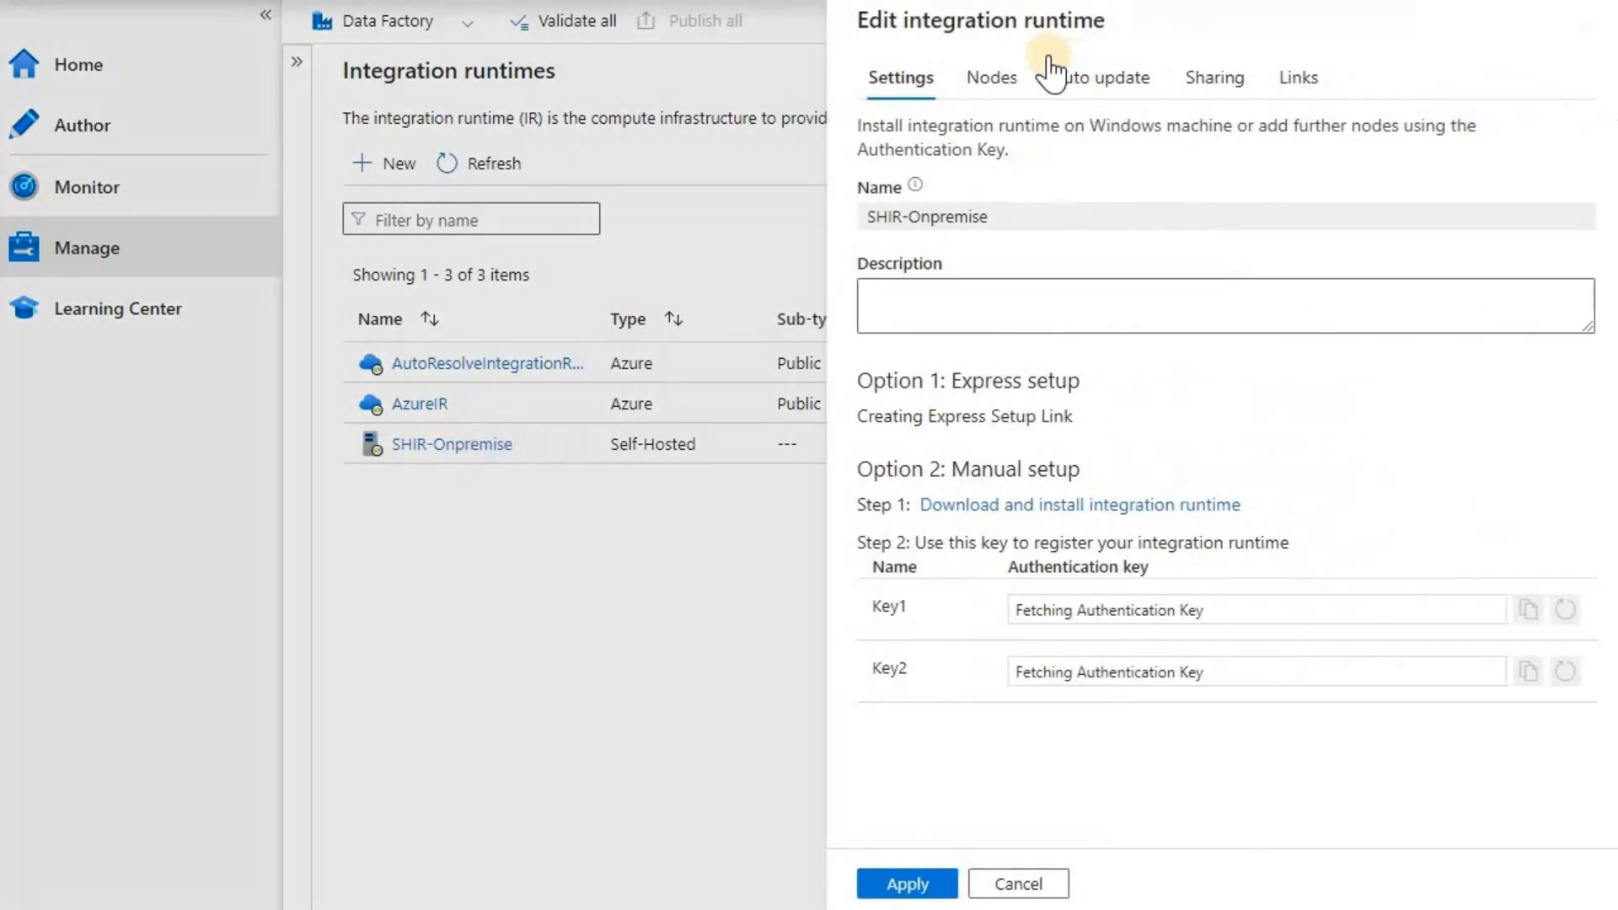
left_click(1001, 82)
left_click(957, 139)
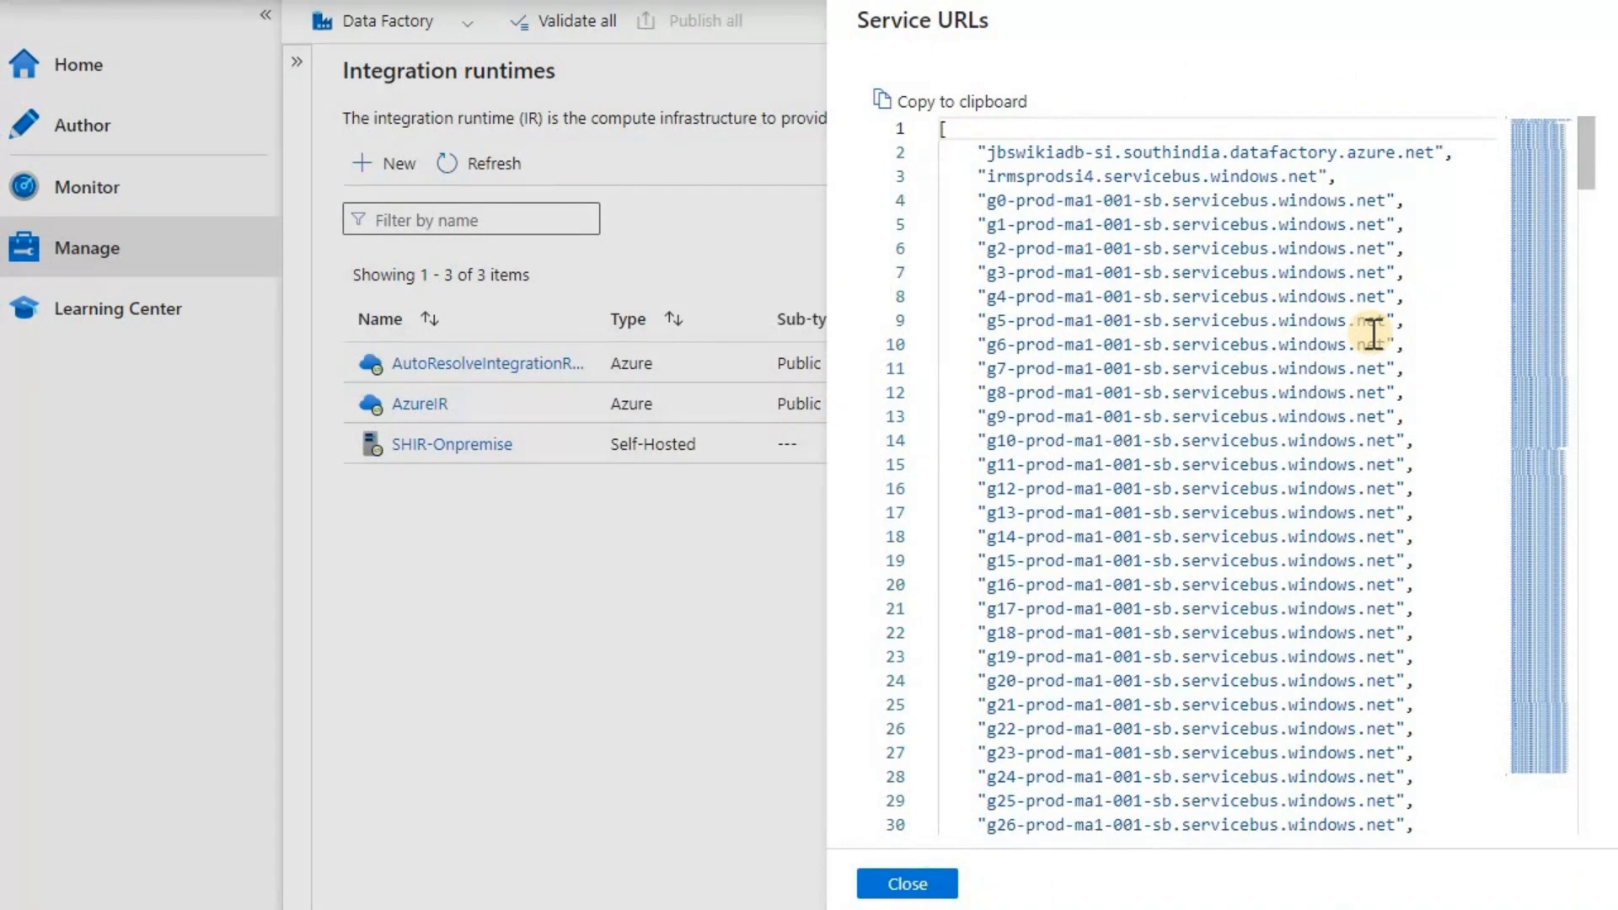
scroll(1374, 334, "down", 14)
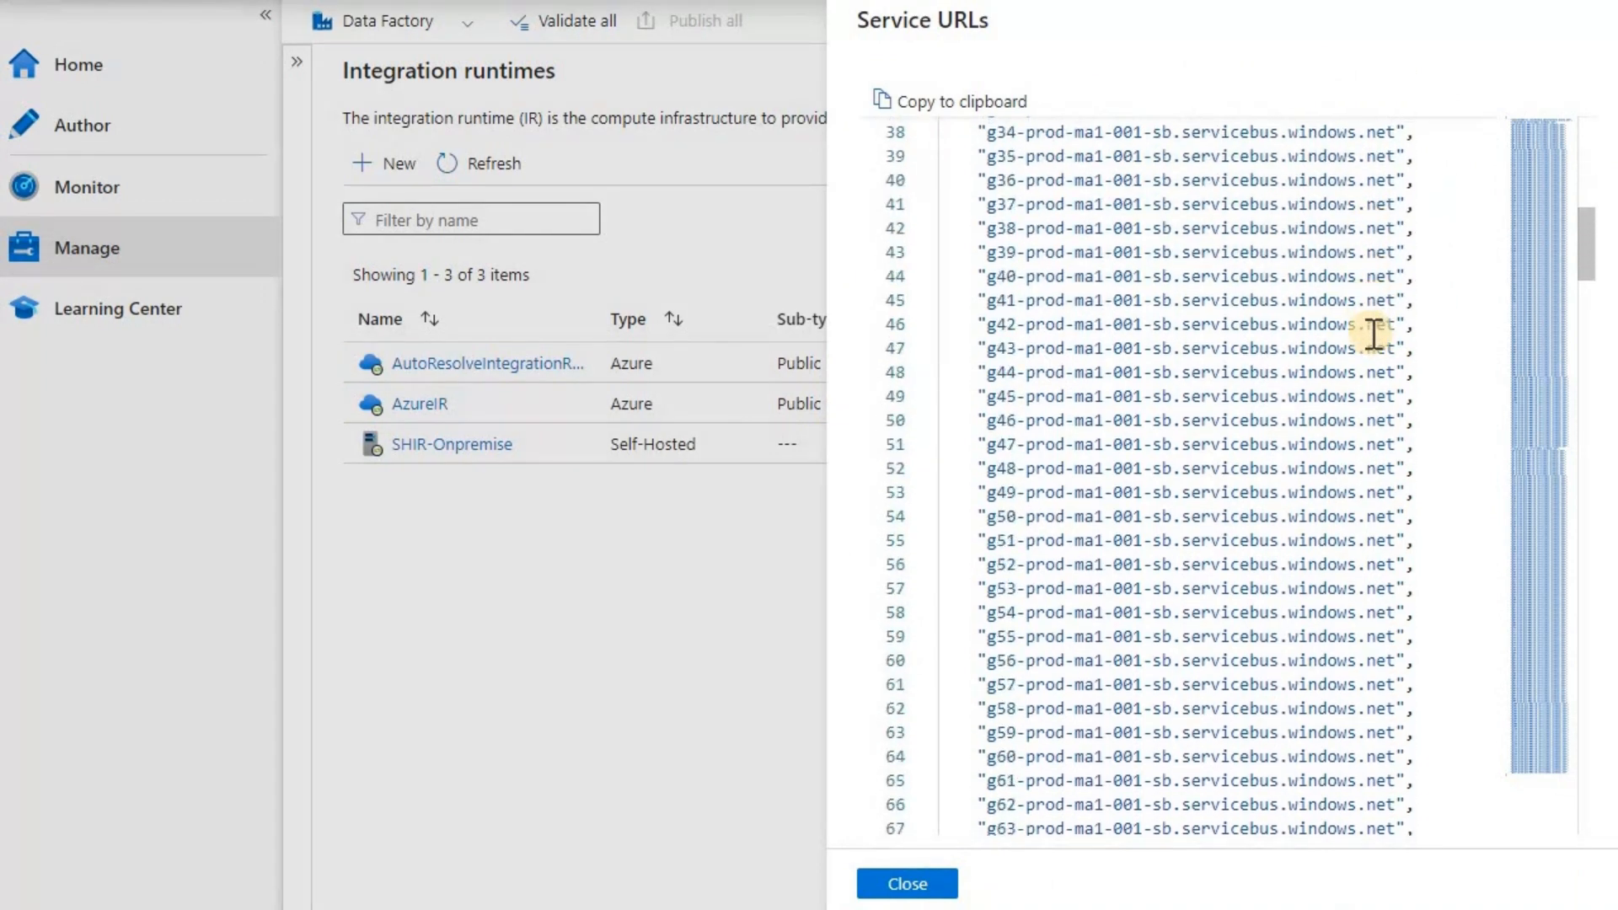
scroll(1374, 334, "down", 8)
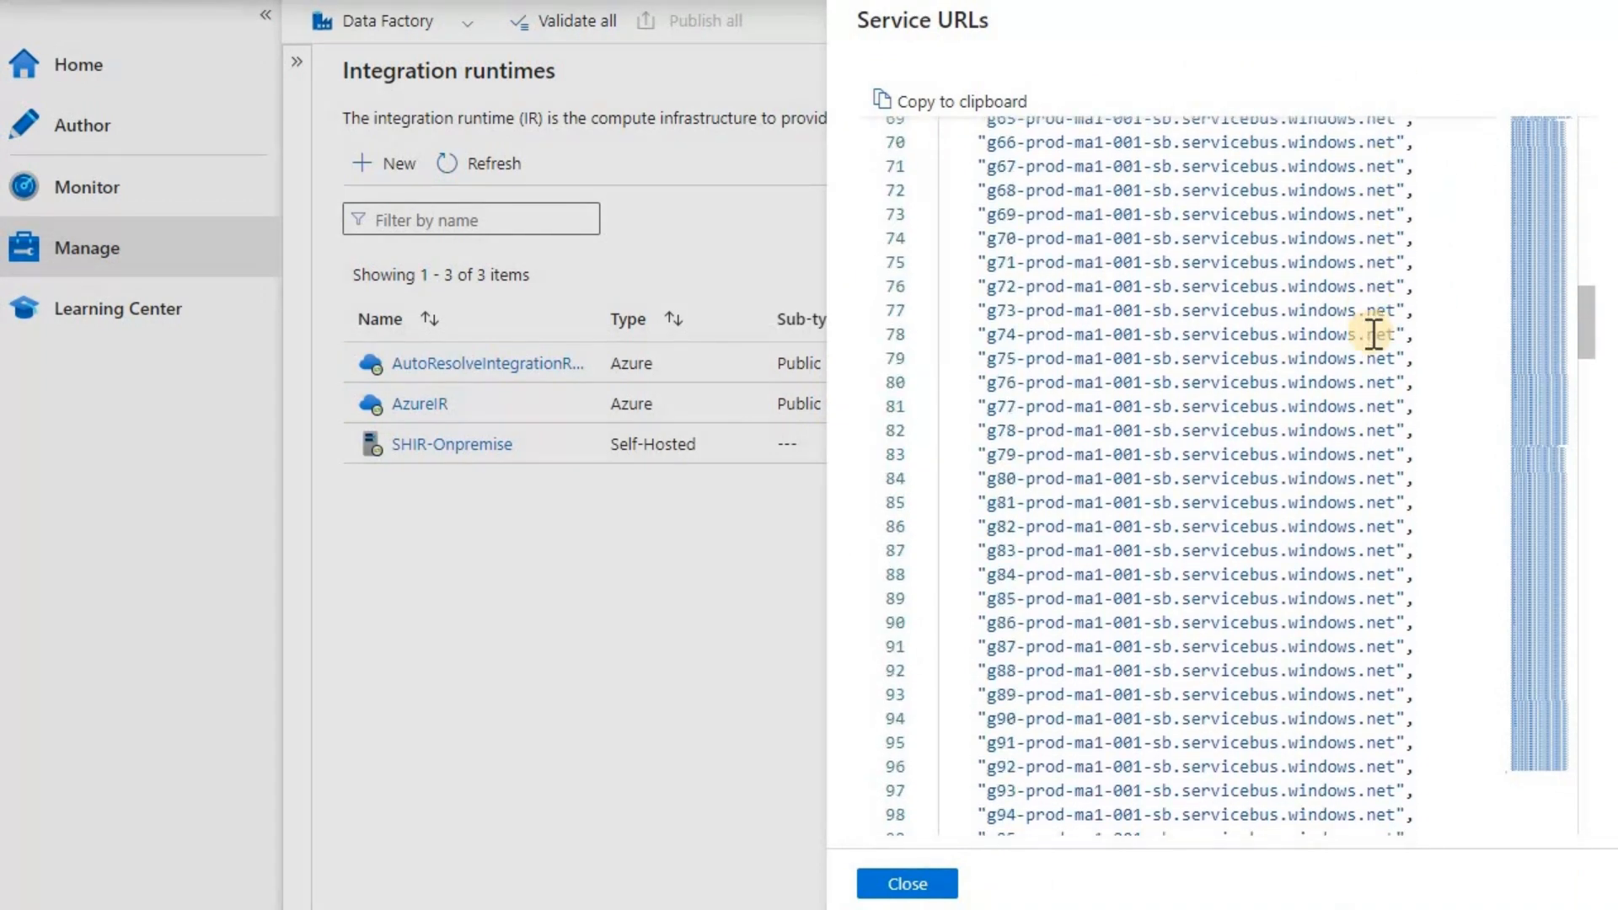
scroll(1374, 334, "down", 7)
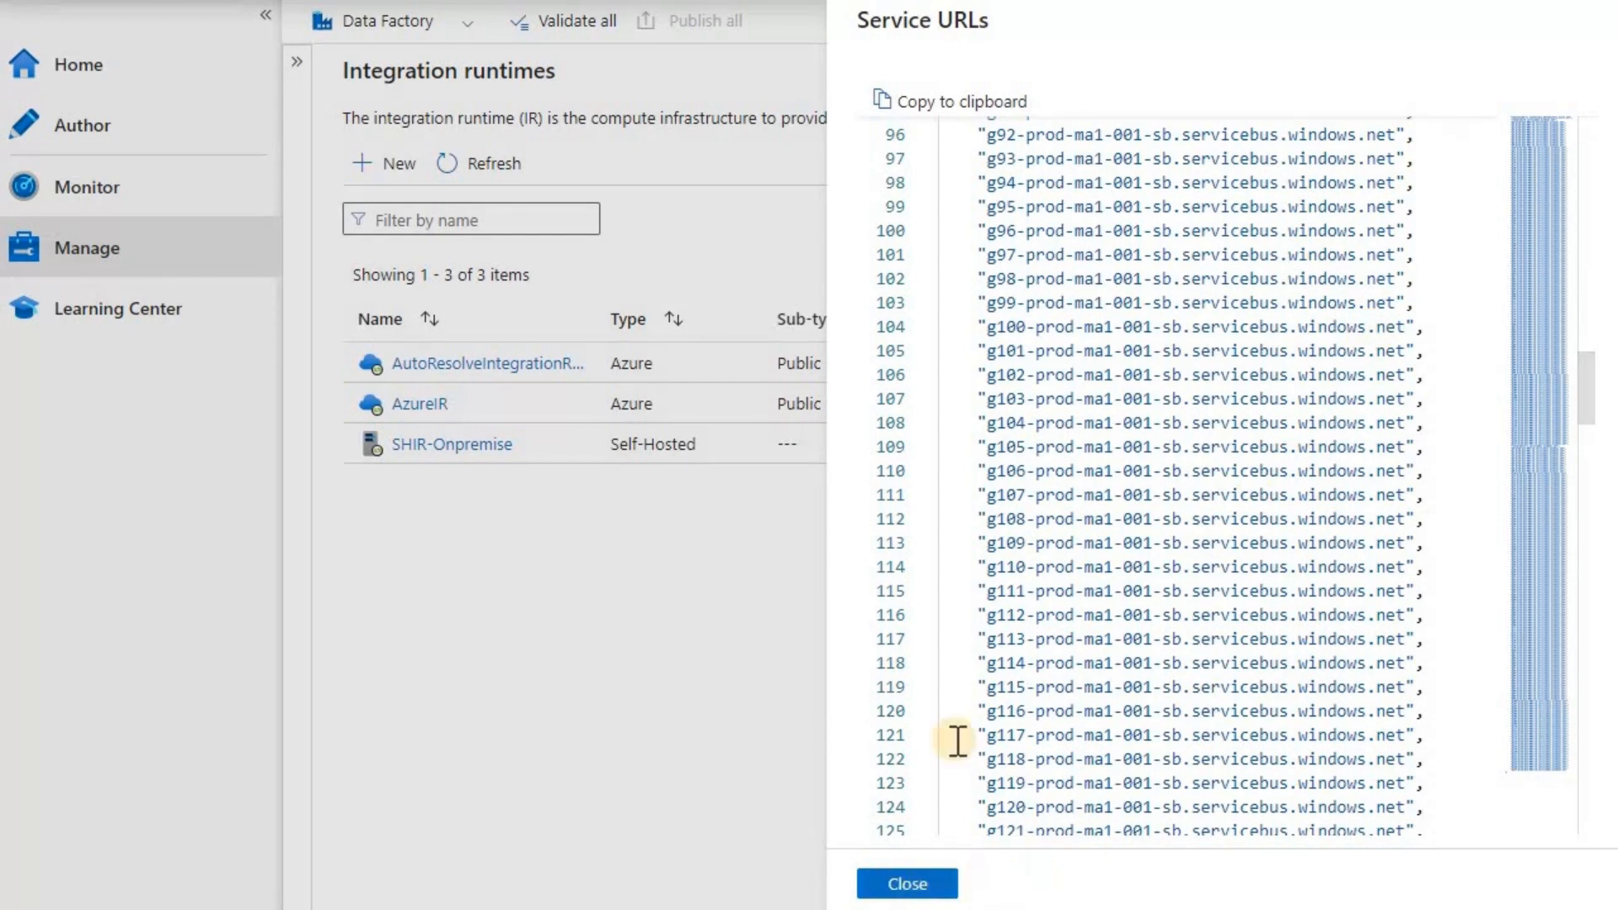
left_click(930, 883)
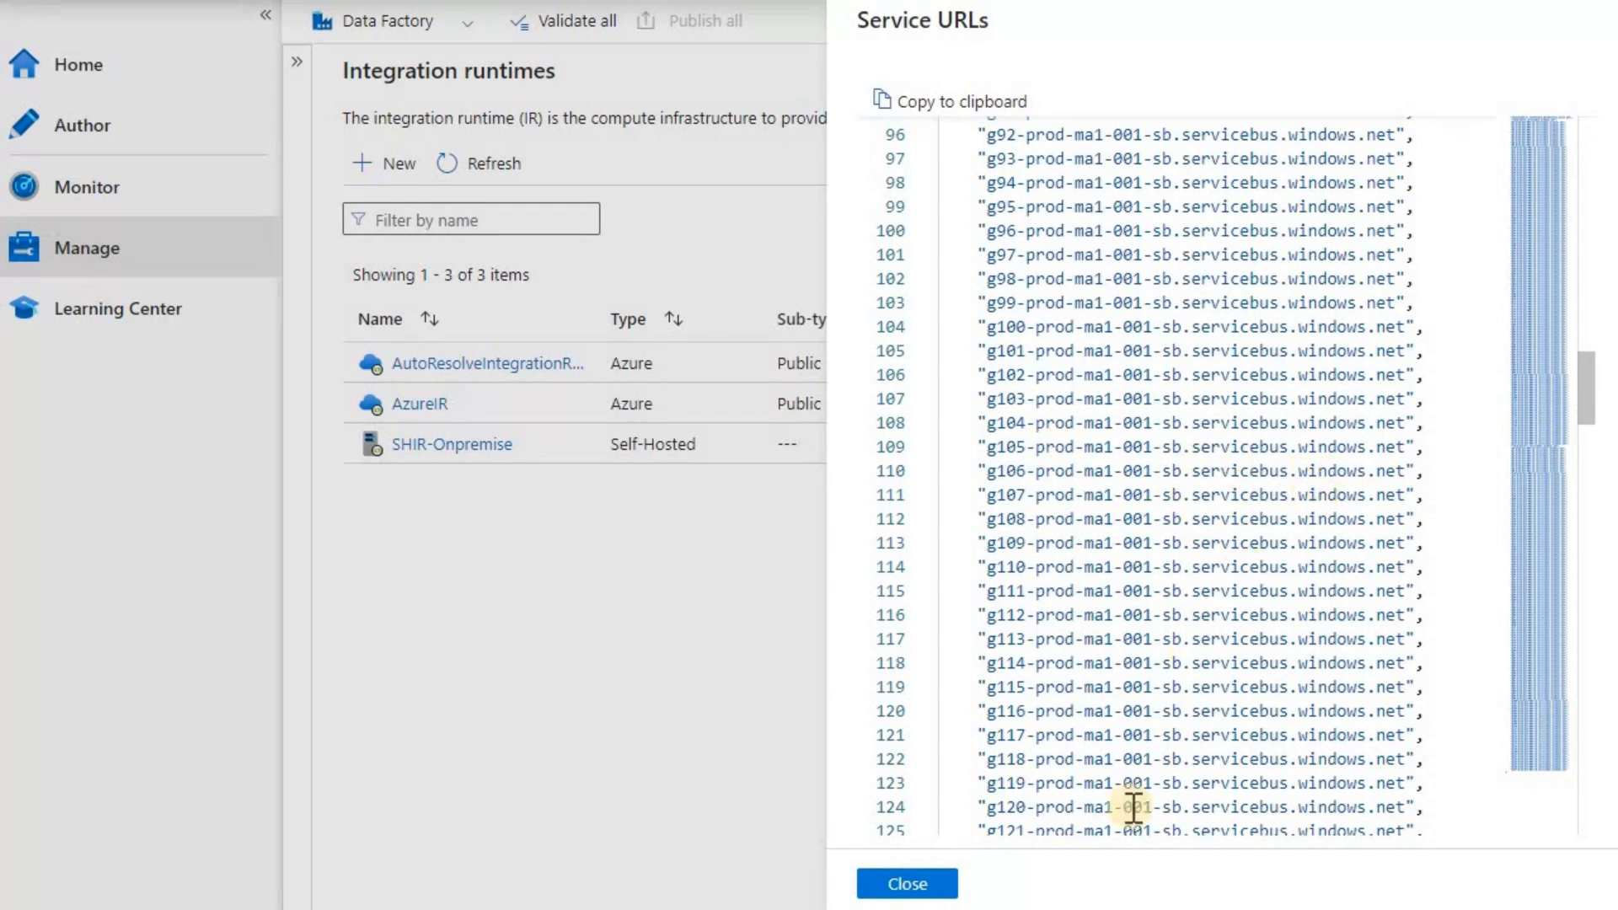
left_click(906, 885)
key("Escape")
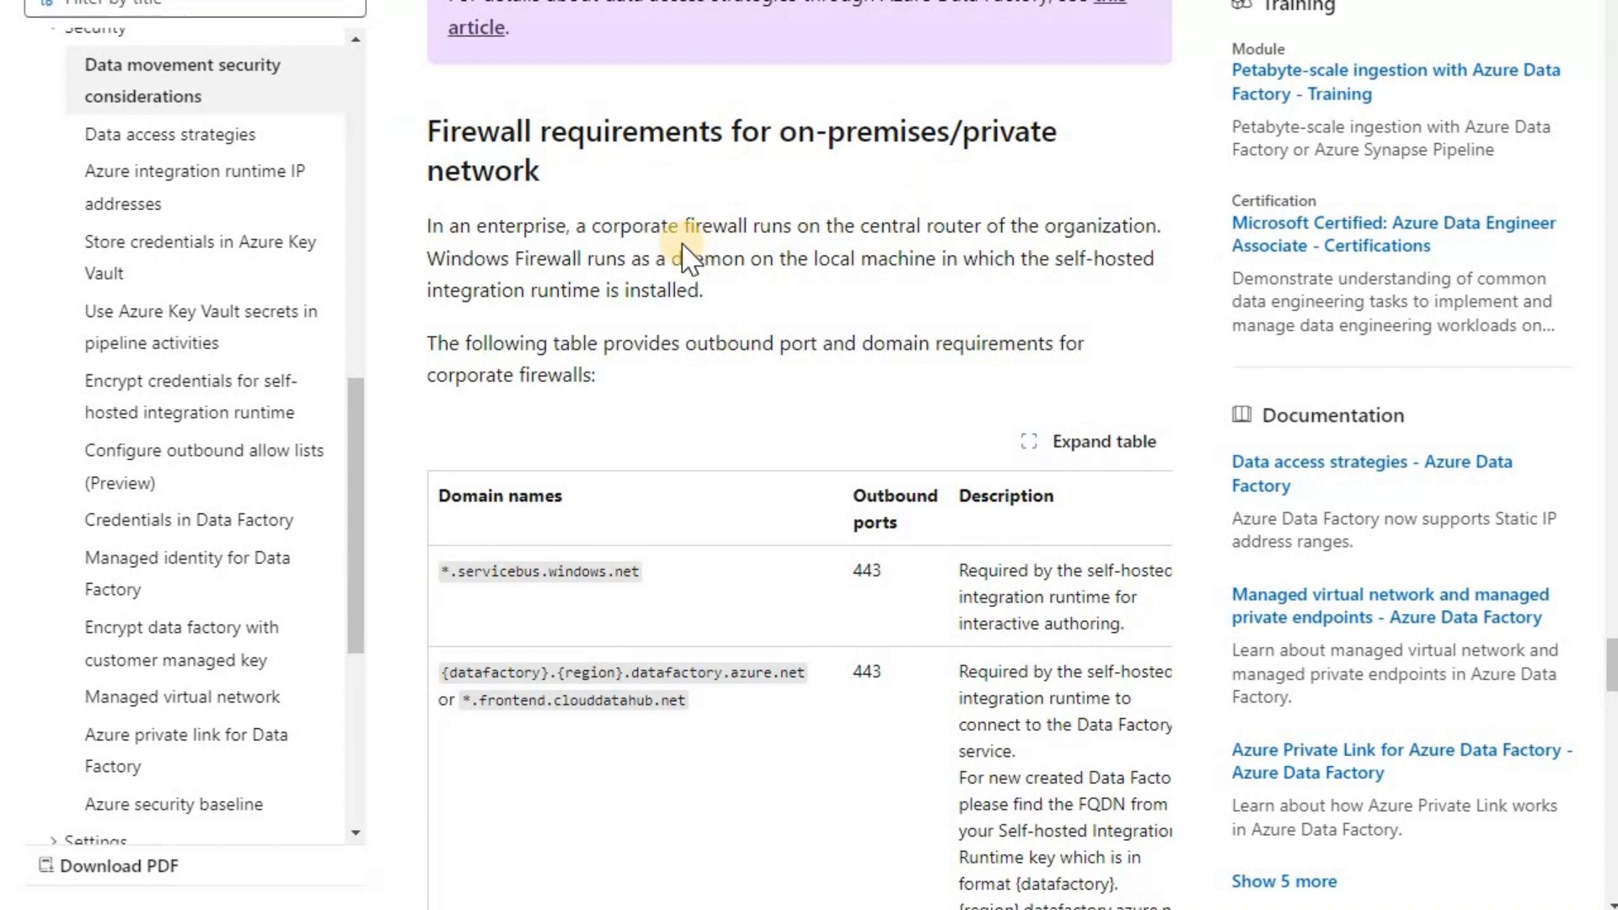
- Read the domain and outbound port table, then reopen and scroll the runtime's Service URLs
scroll(451, 312, "down", 3)
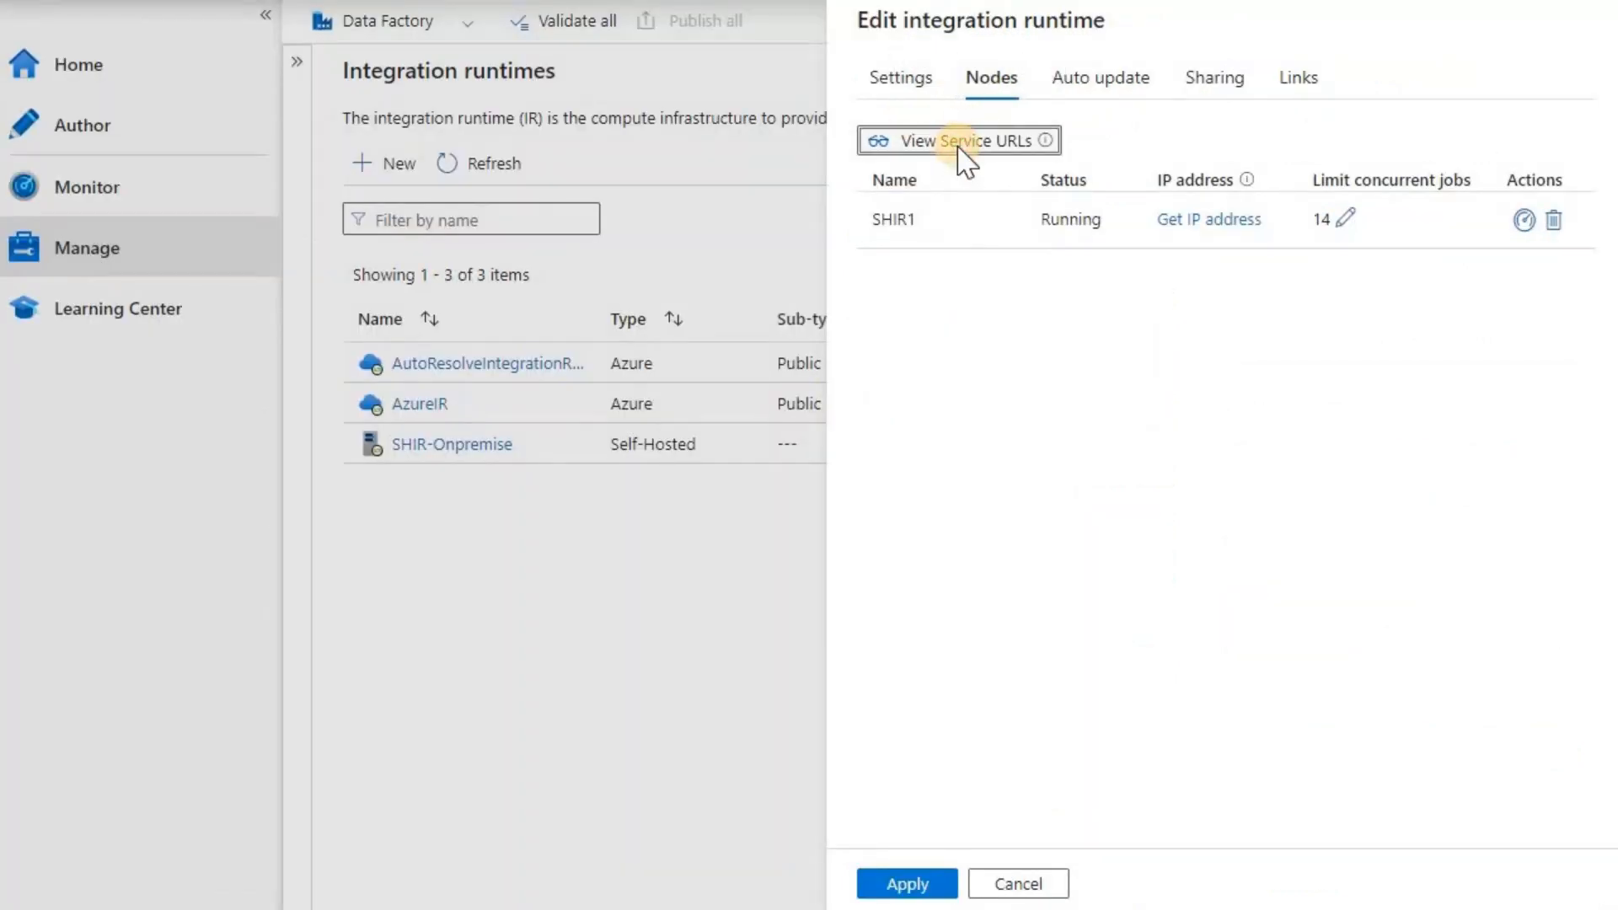
left_click(962, 145)
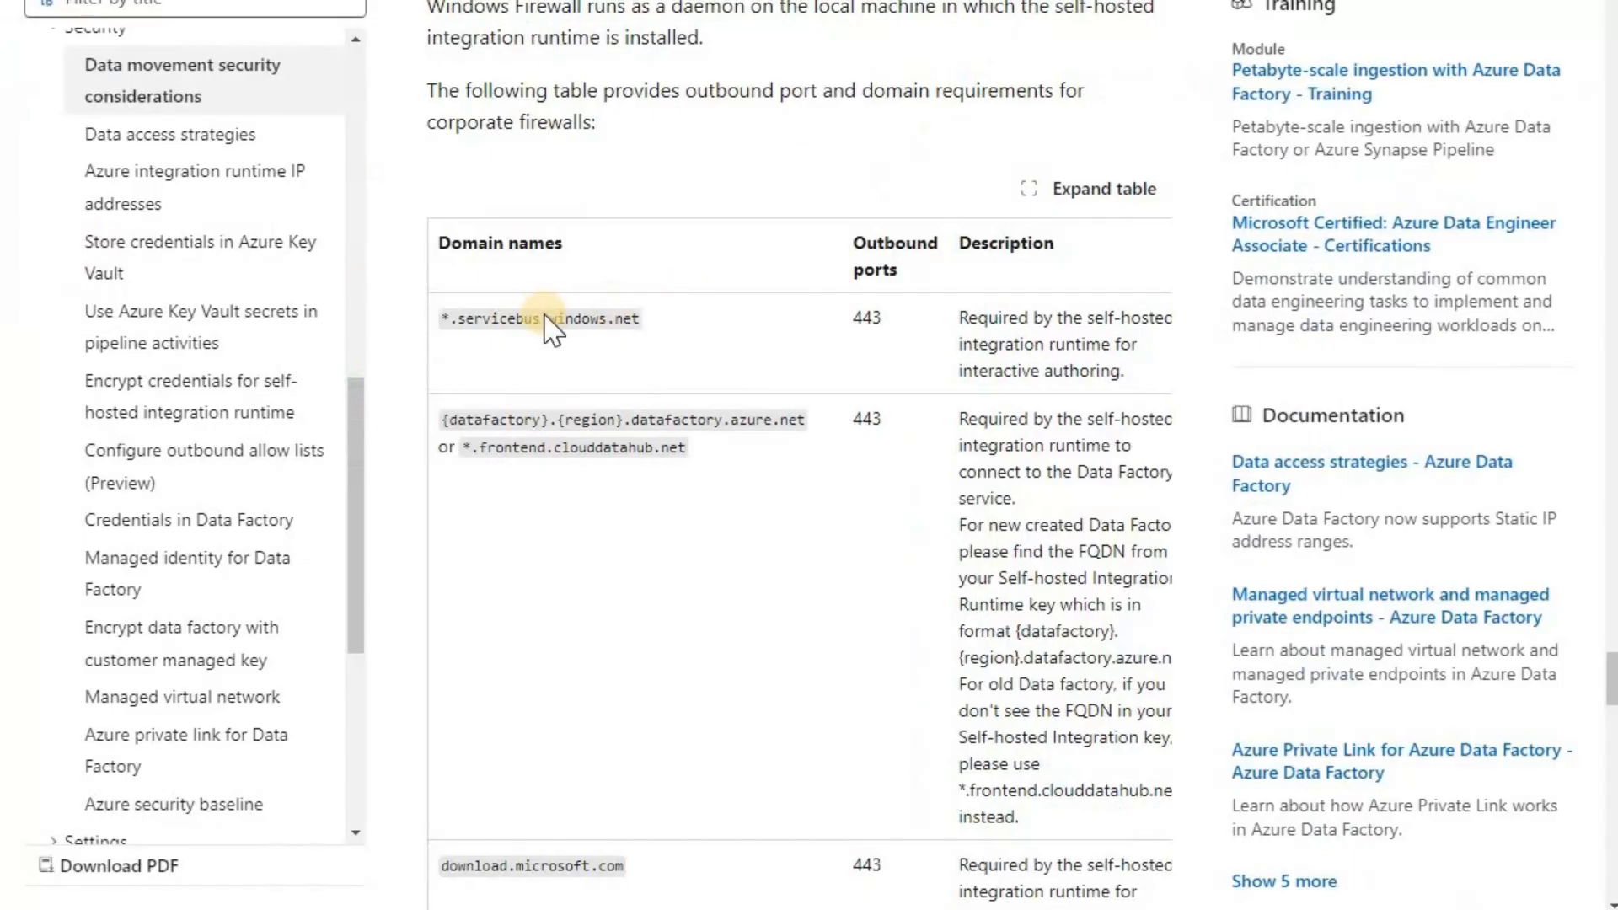
scroll(548, 324, "down", 6)
scroll(590, 334, "down", 3)
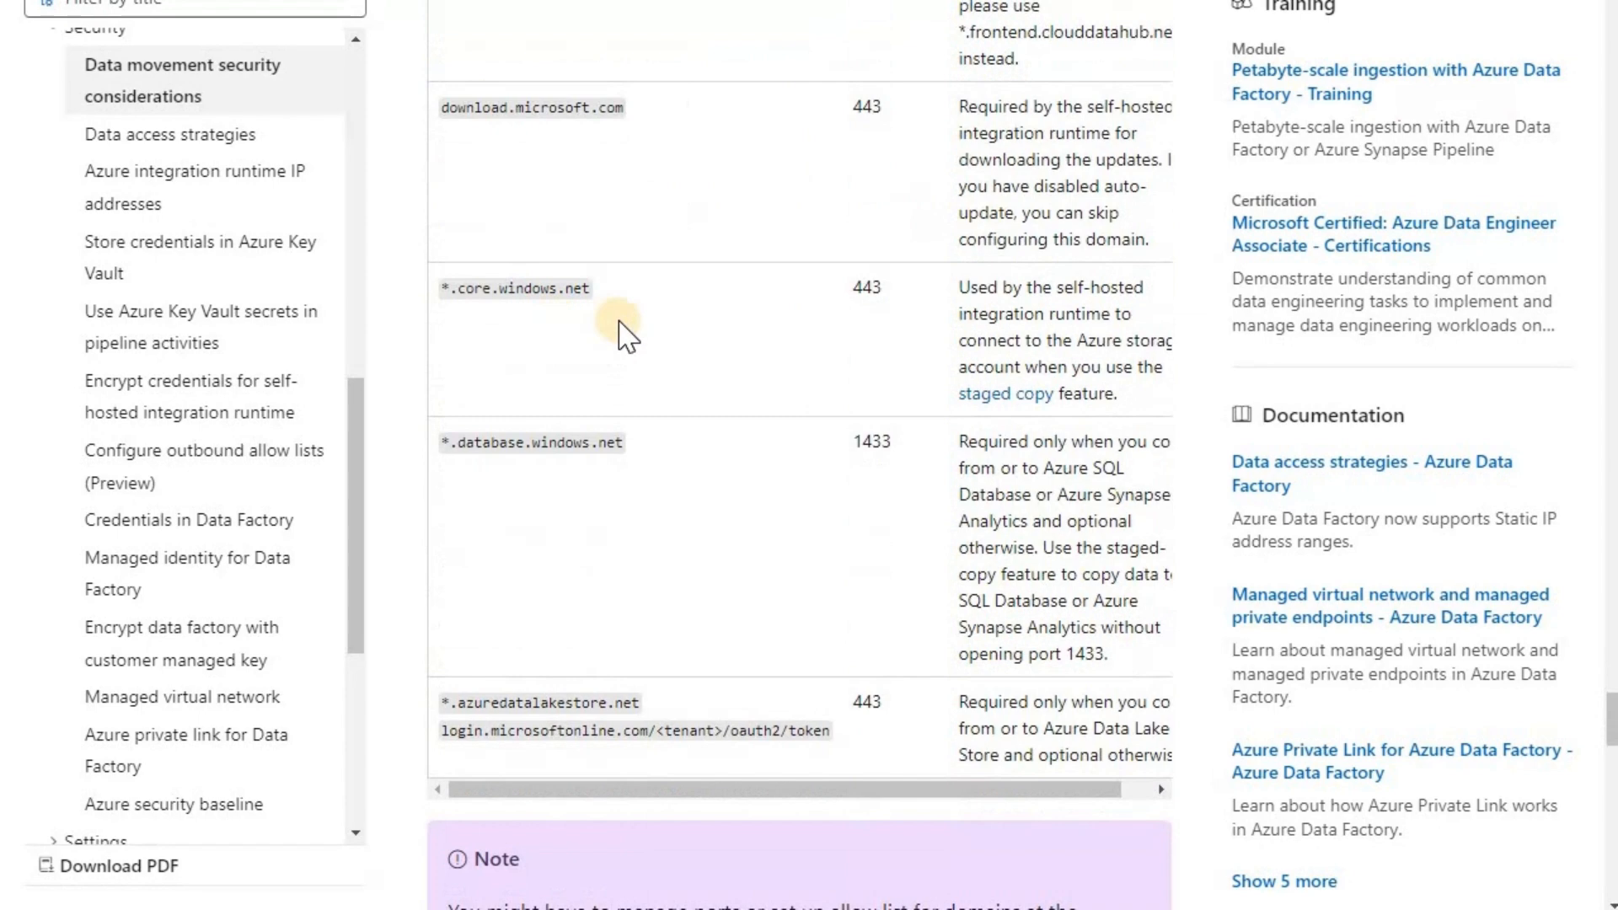
scroll(628, 335, "up", 6)
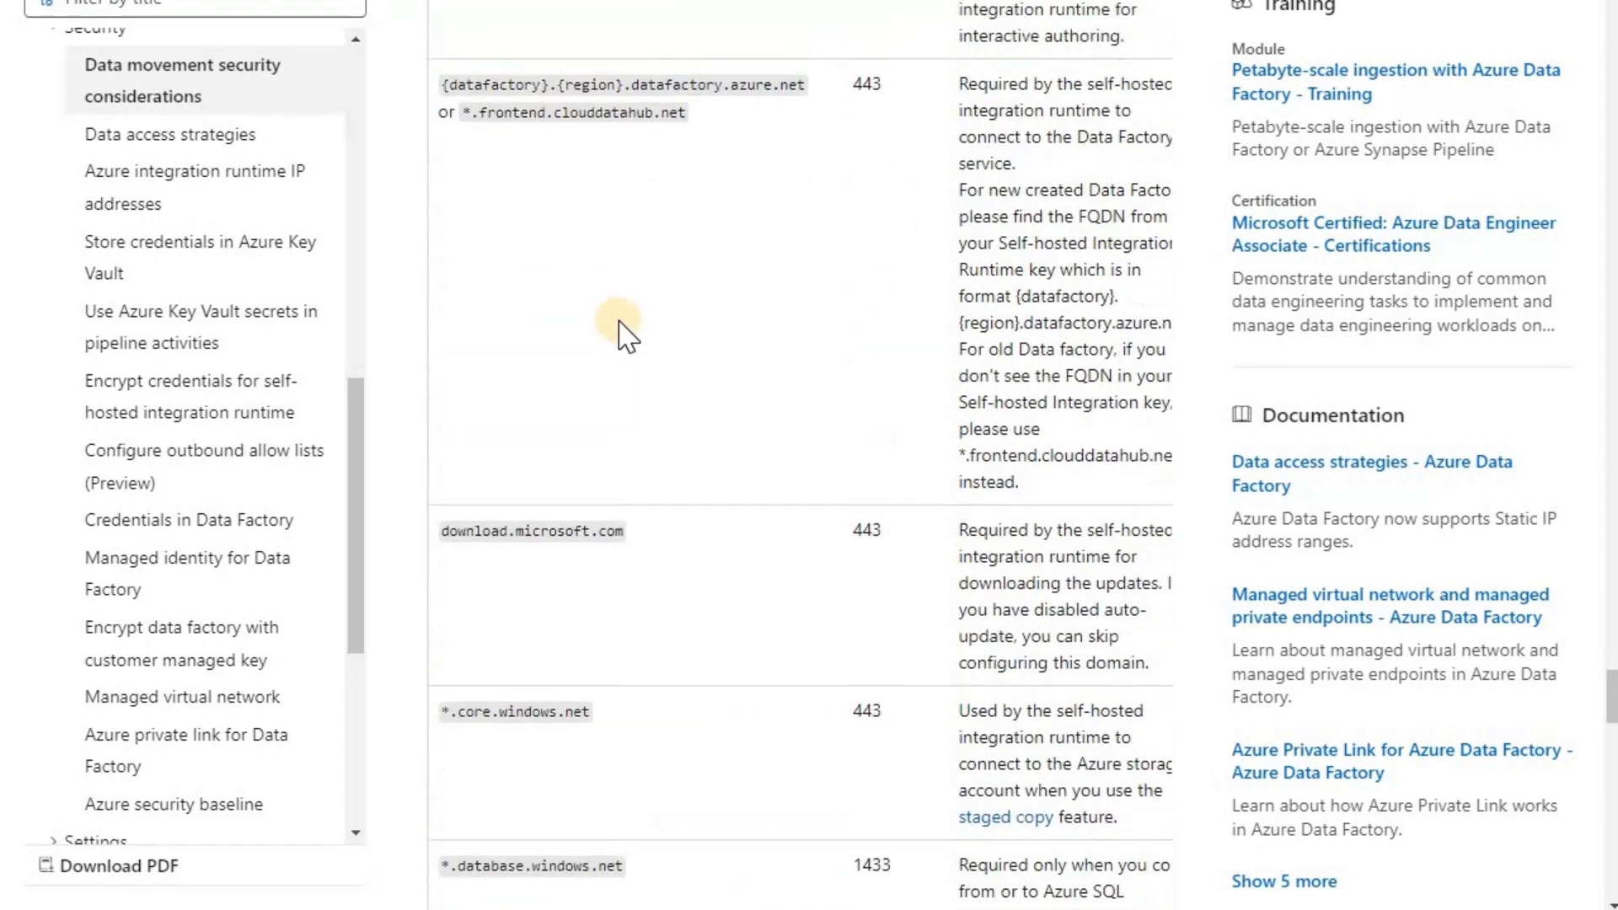
scroll(621, 322, "up", 2)
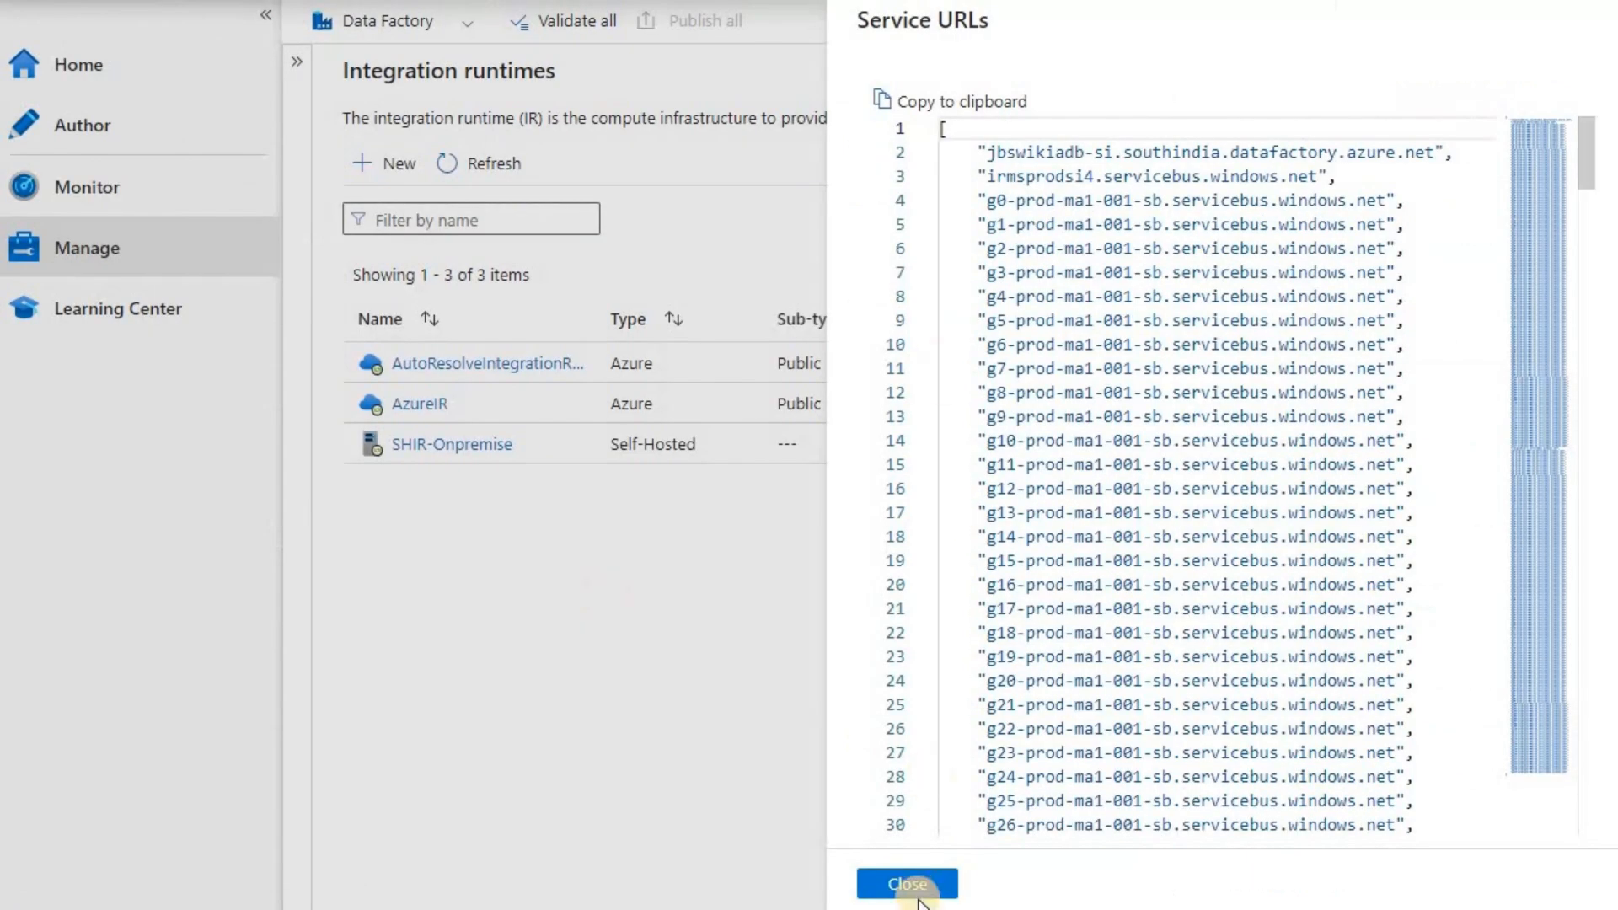
- Close the Service URLs list and cancel the Edit integration runtime panel
left_click(915, 883)
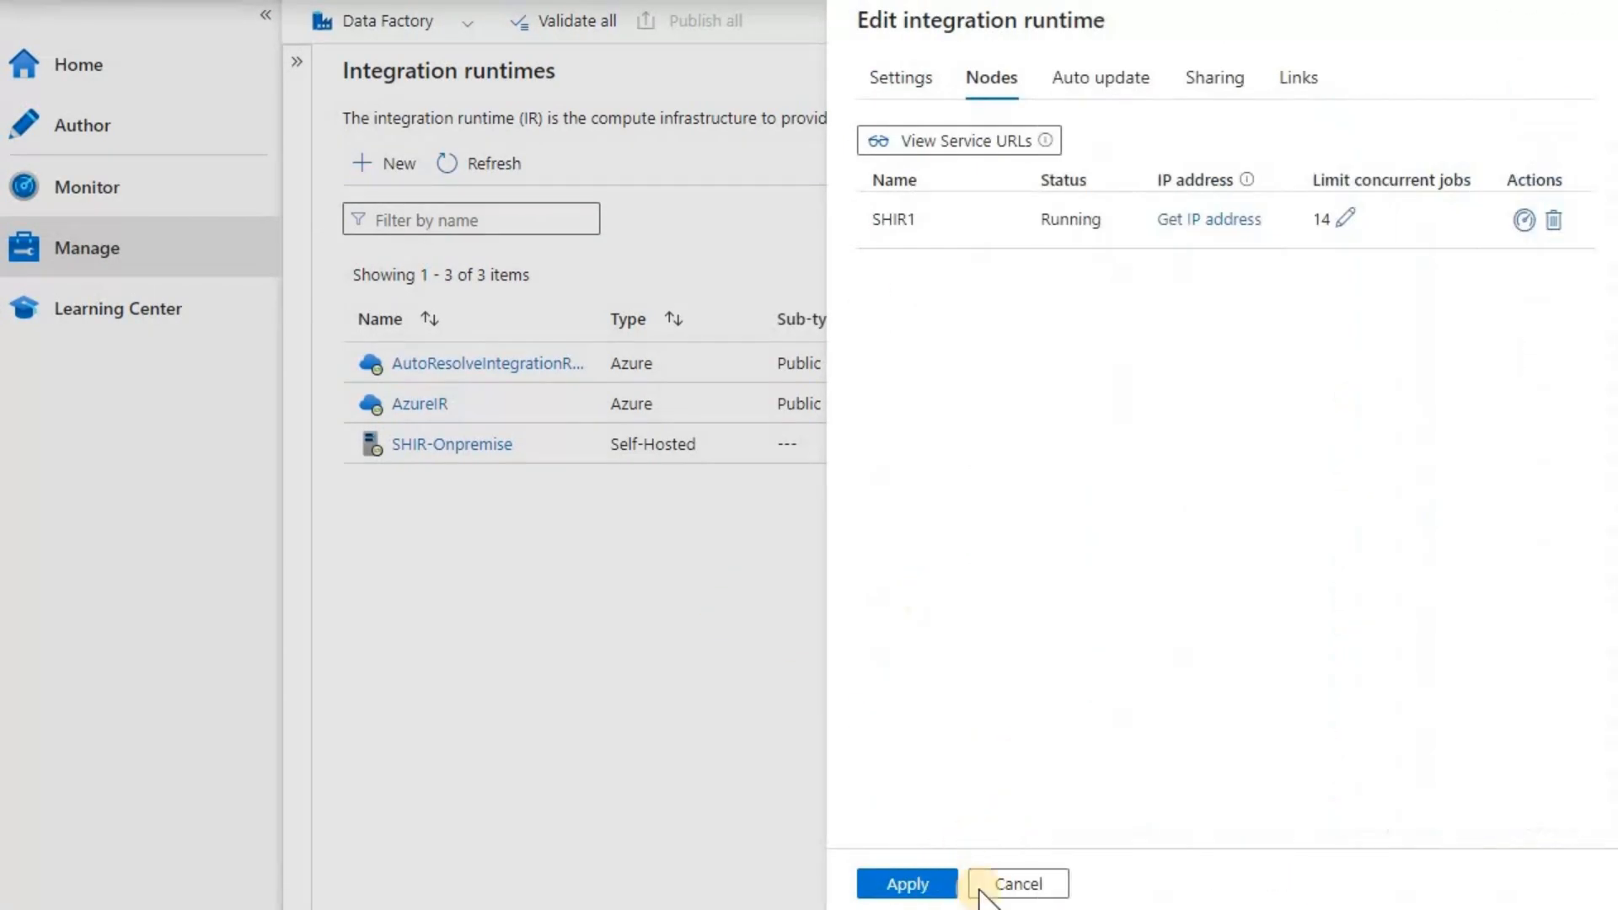
left_click(1020, 885)
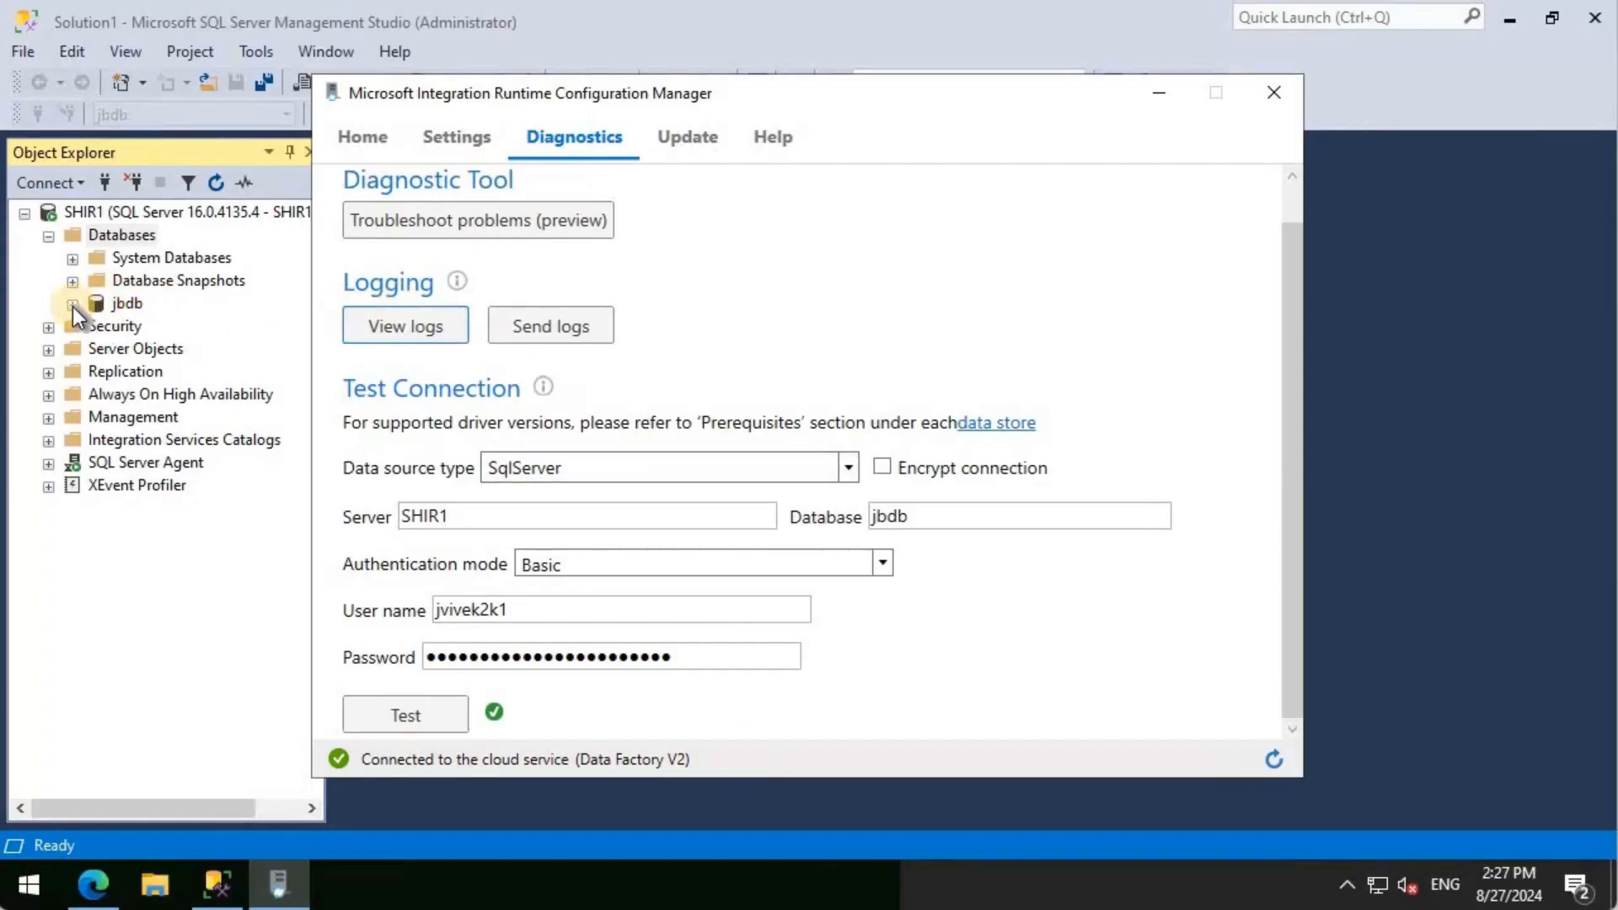
- Select jbdb in SSMS Object Explorer, then return to the Data Factory Manage page
left_click(126, 304)
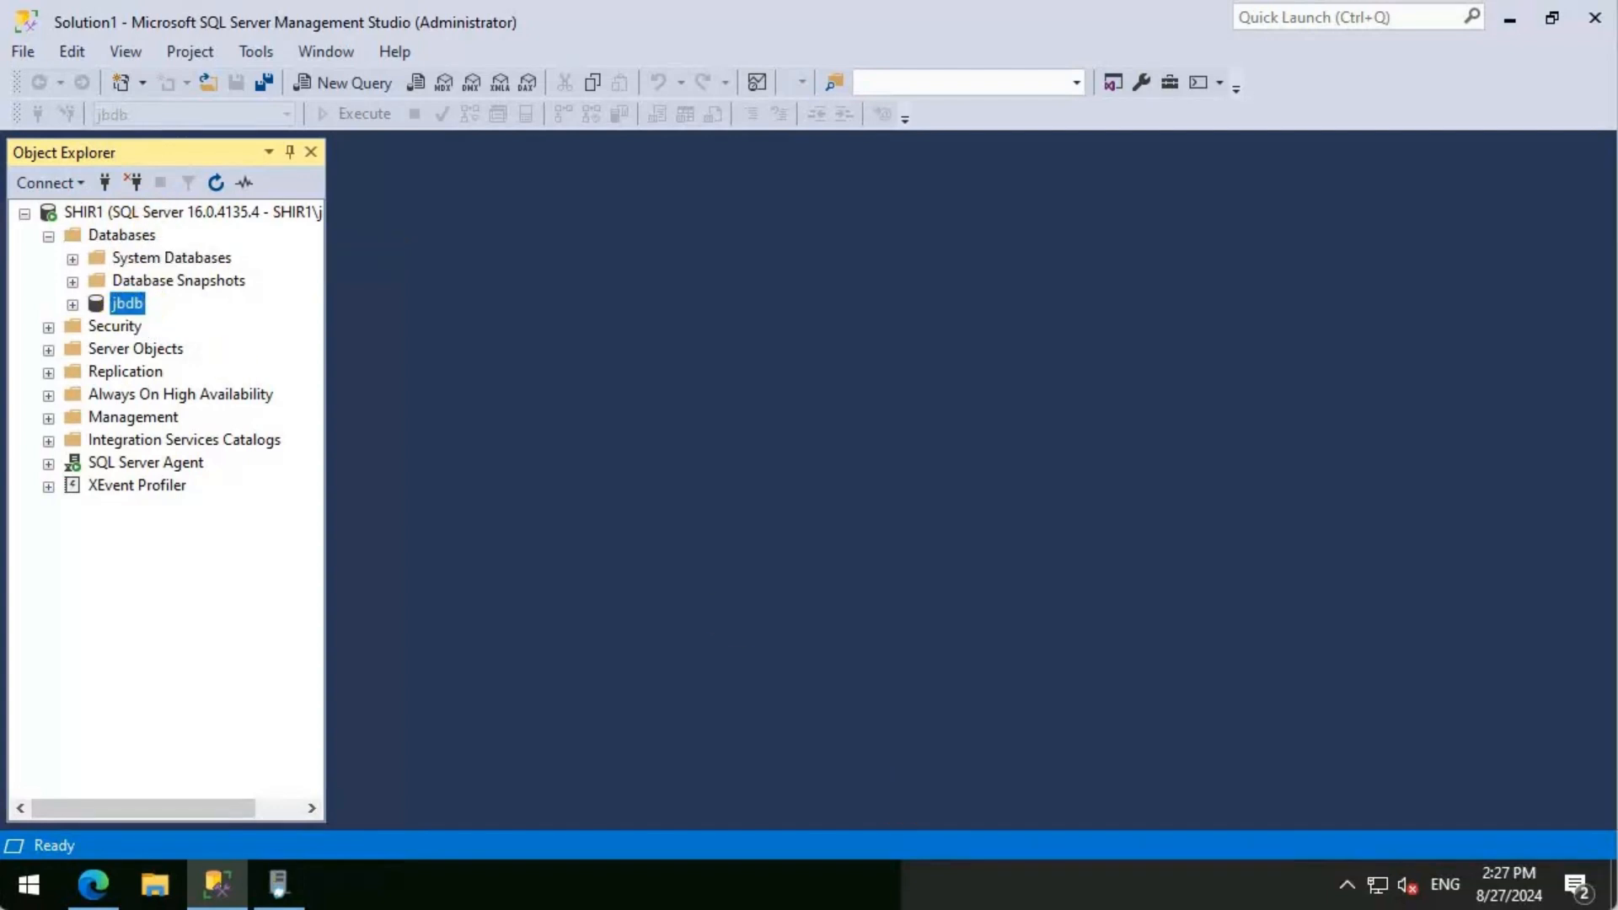
mouse_move(1095, 909)
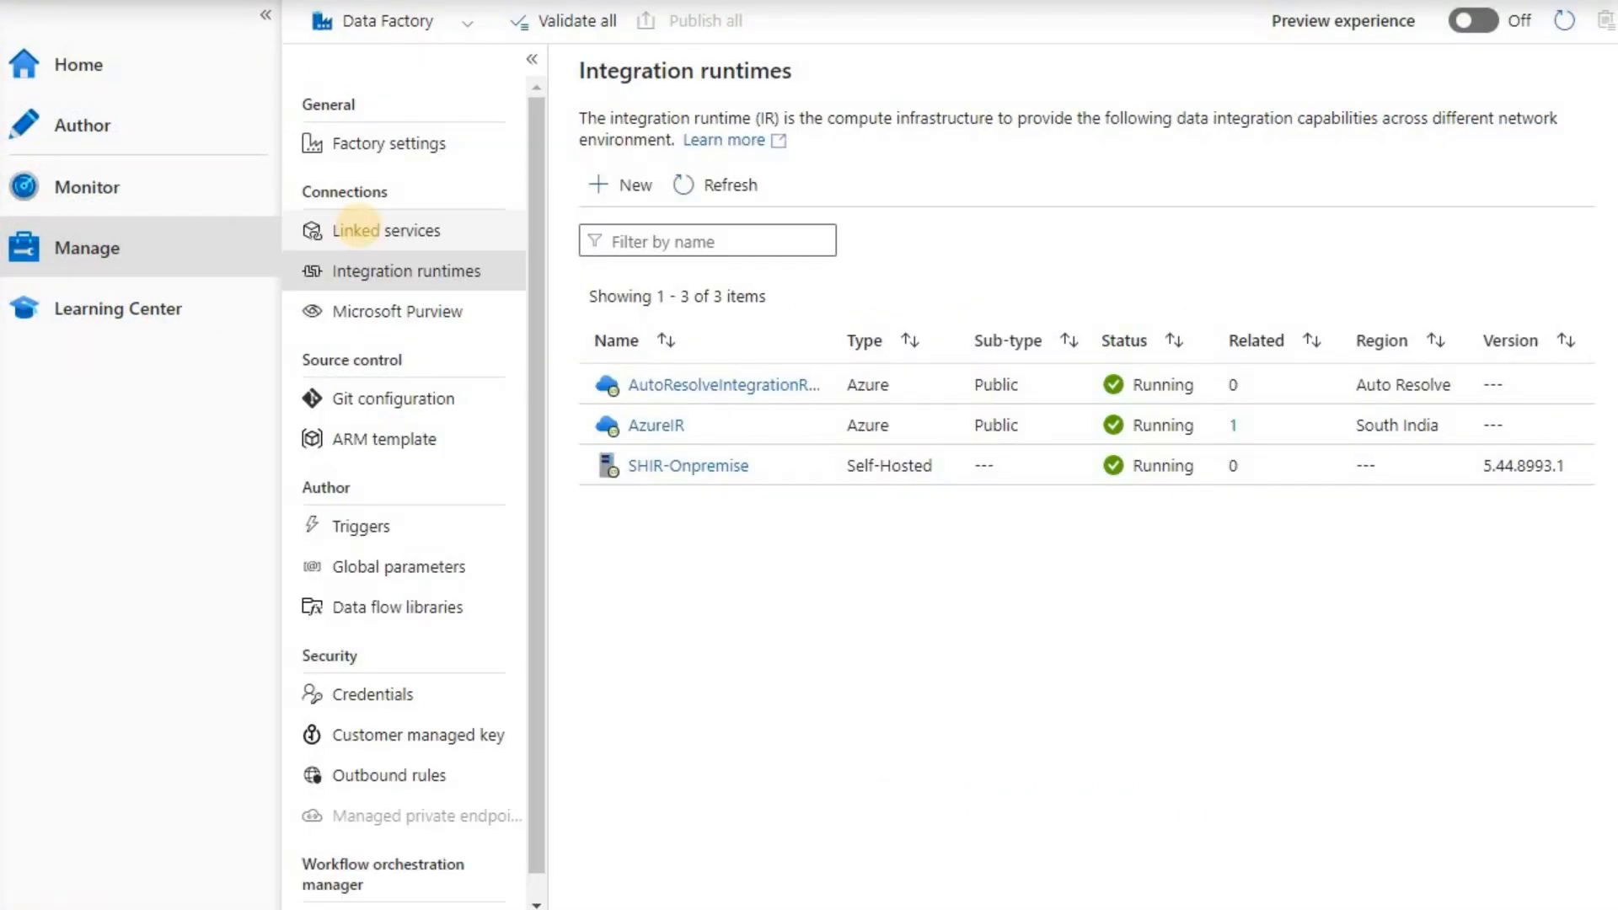
- Start a new linked service, filter to Database connectors, and continue with SQL server
left_click(359, 230)
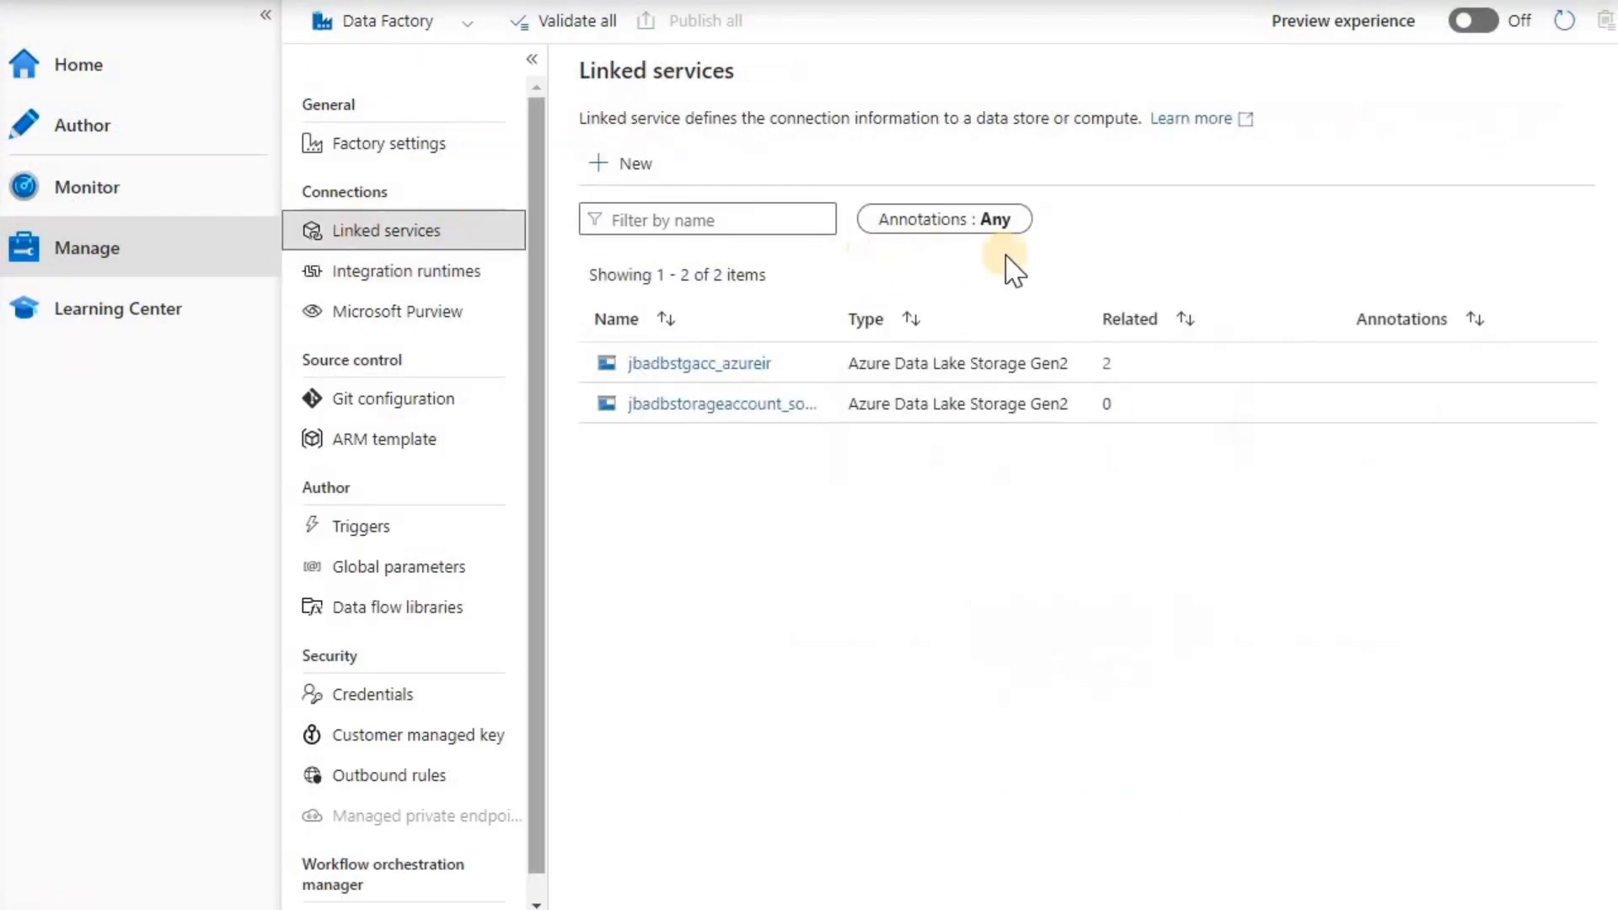
left_click(645, 163)
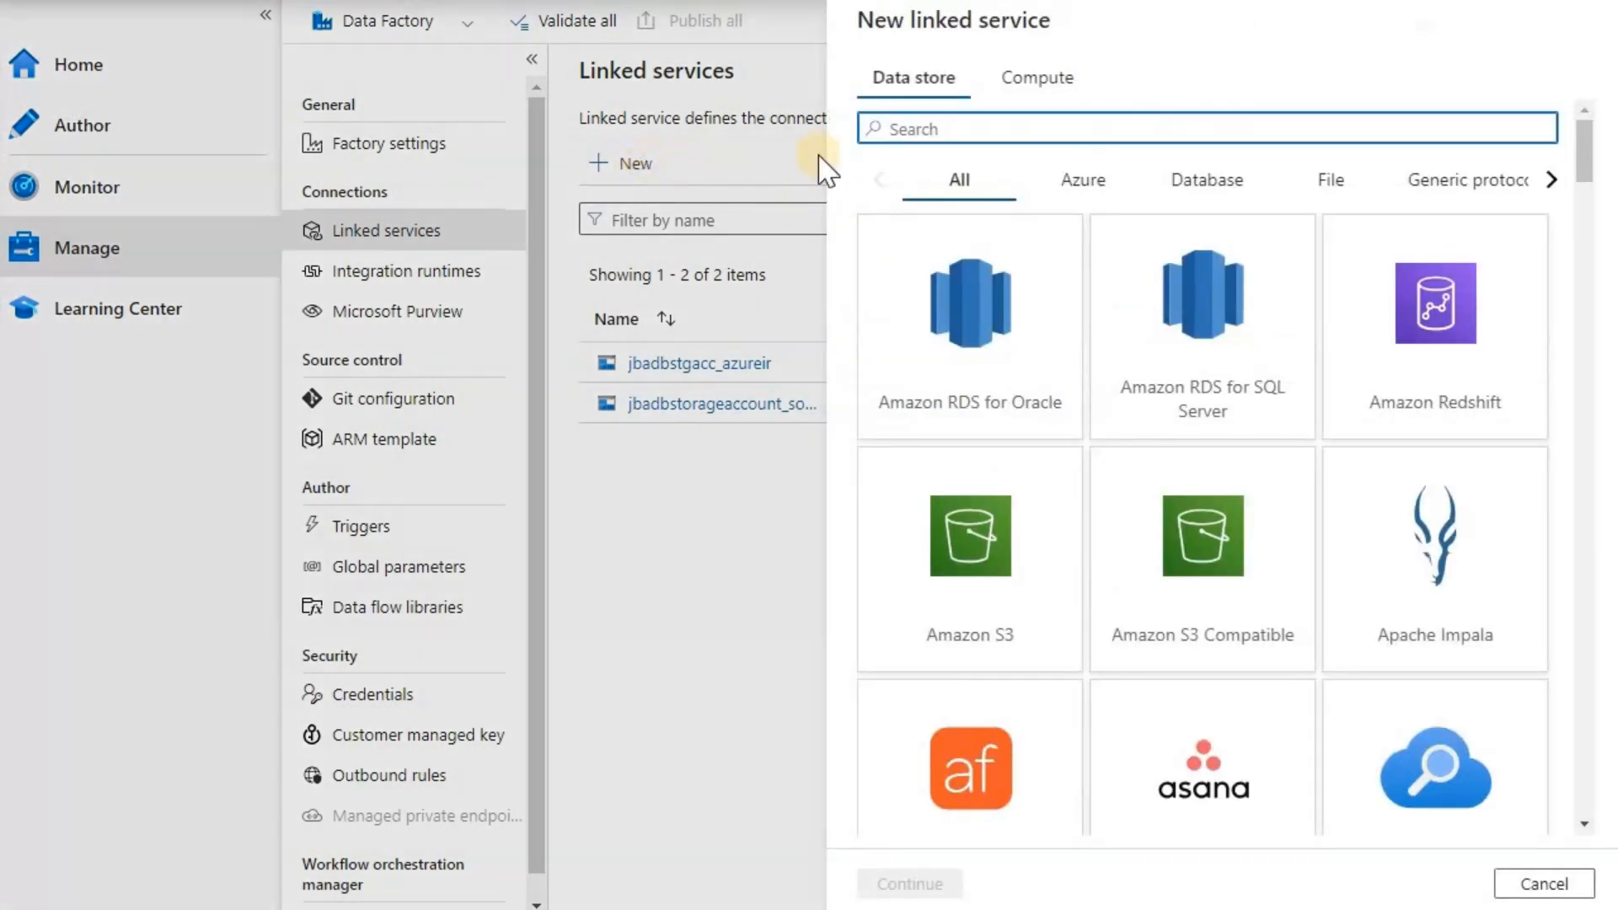
left_click(1236, 196)
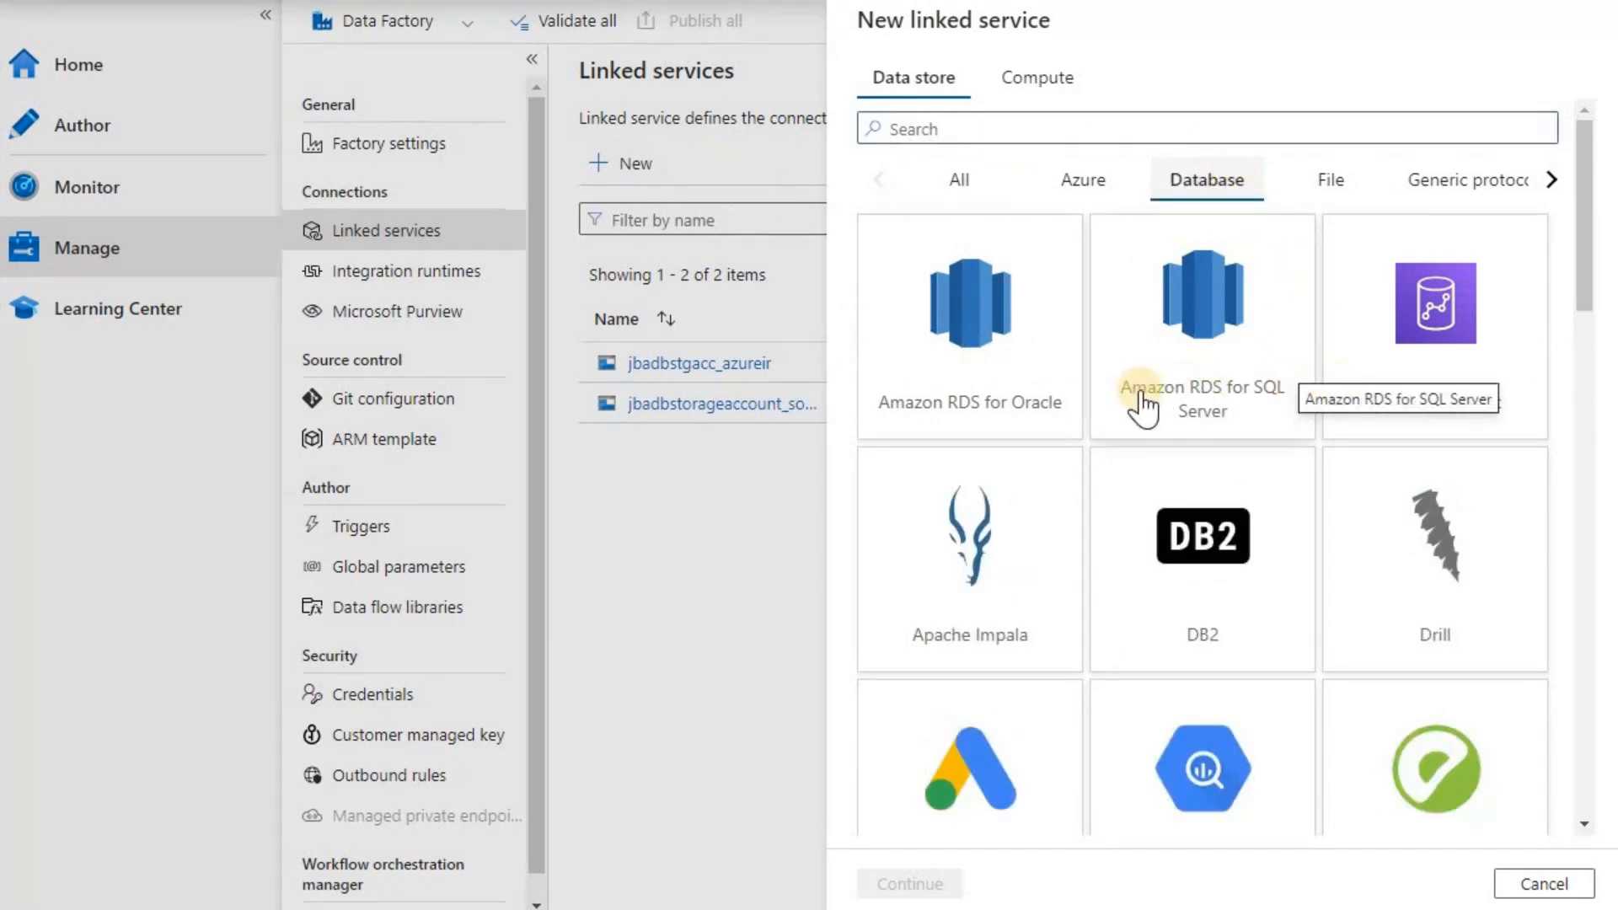
scroll(1144, 404, "down", 10)
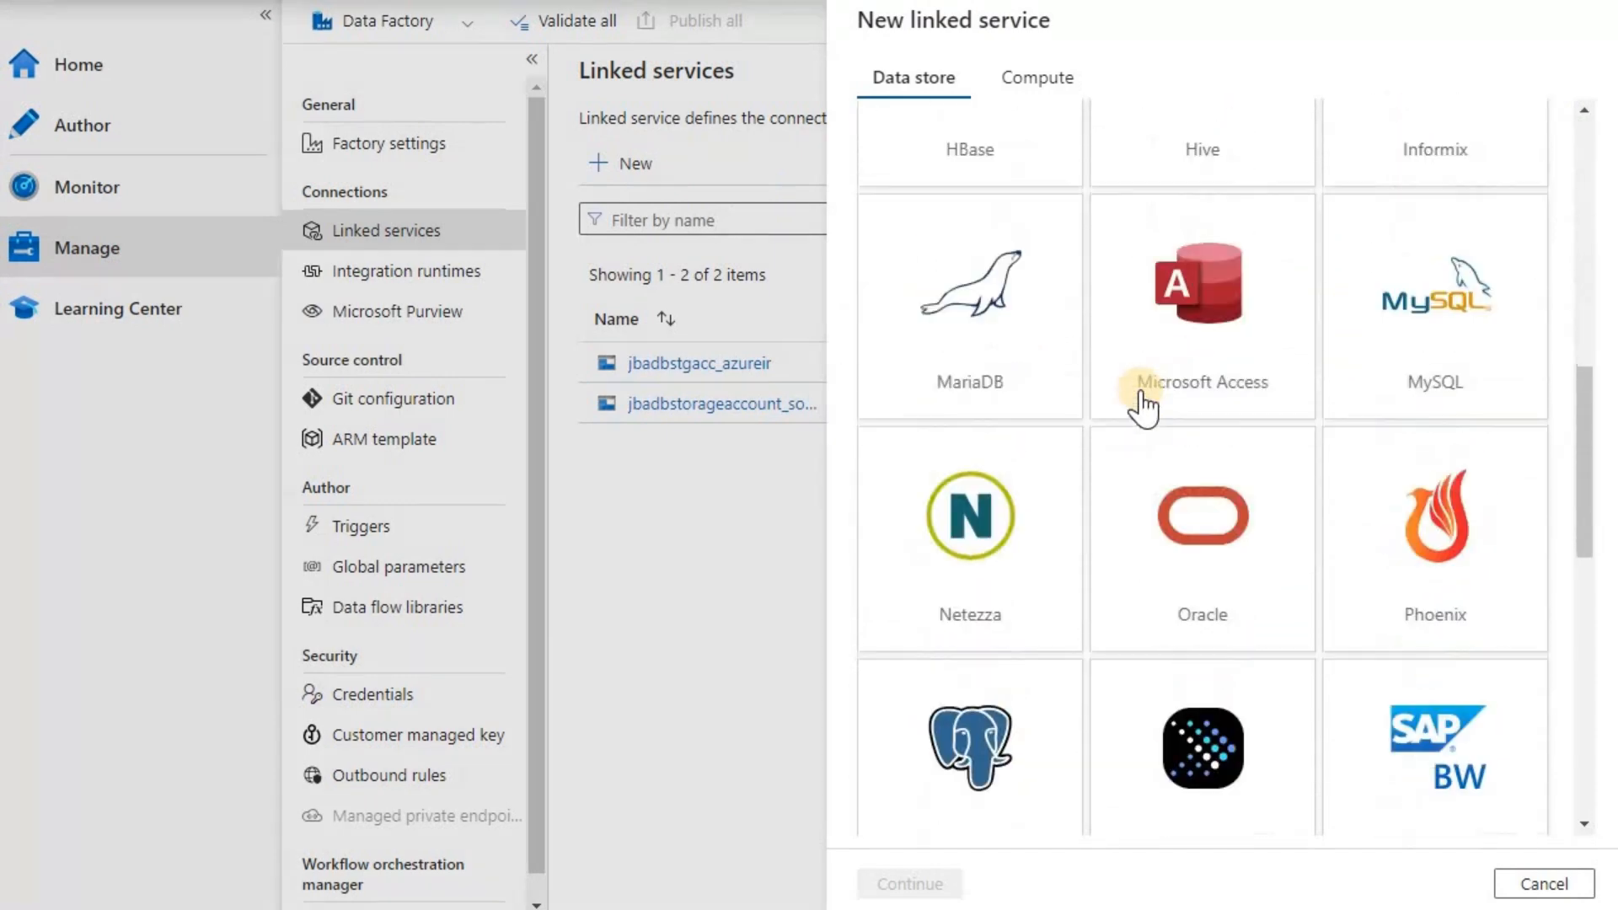
scroll(1144, 404, "down", 7)
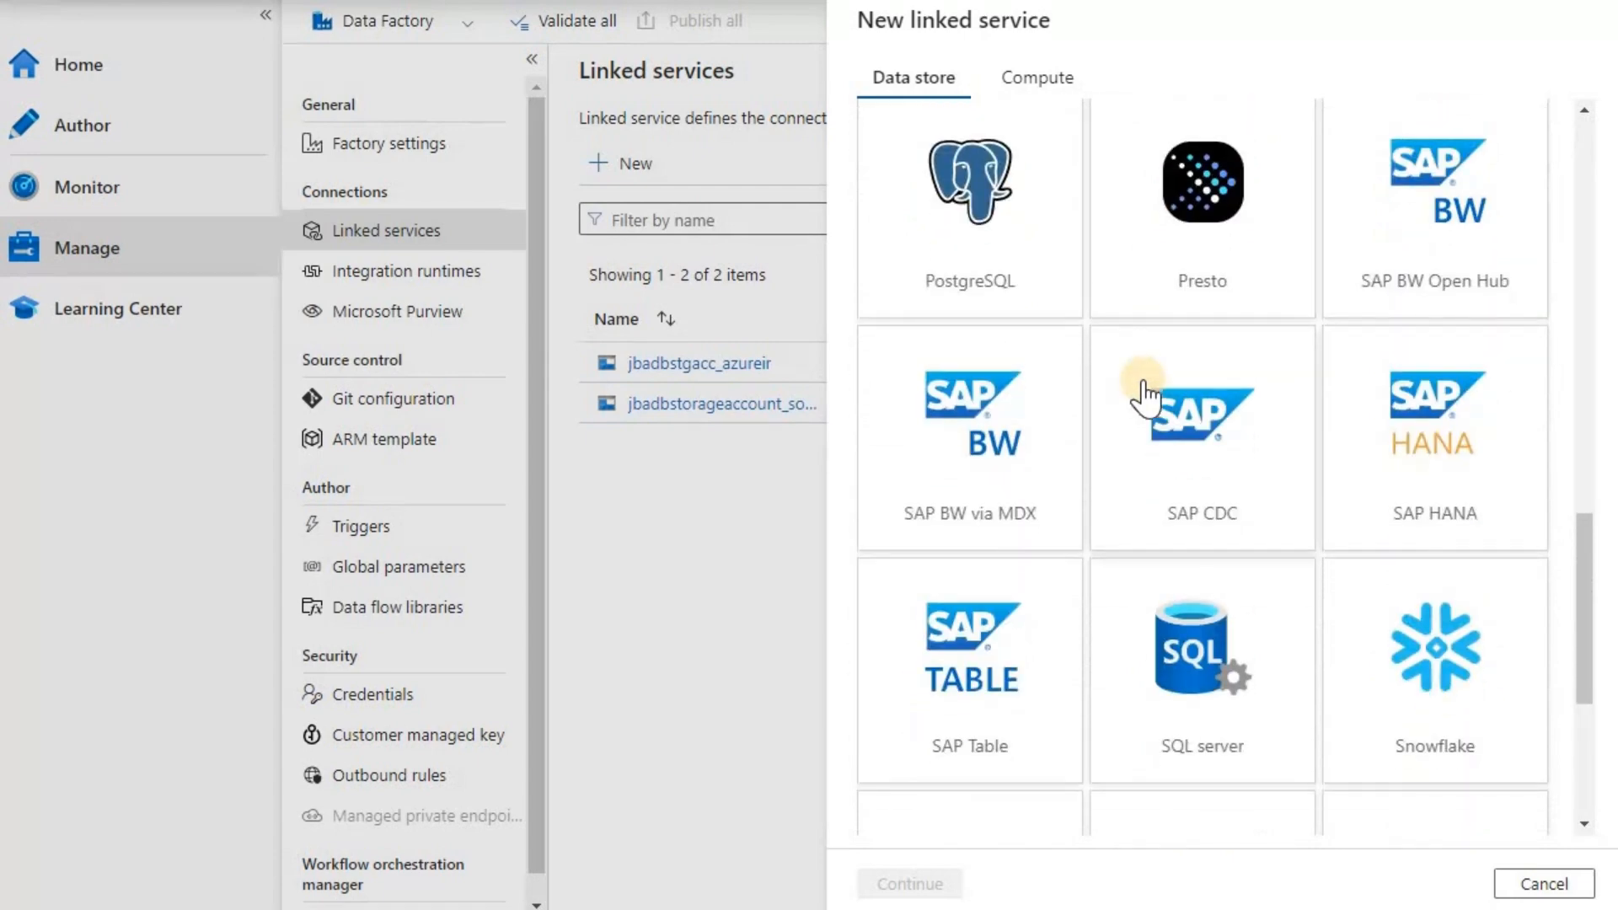
scroll(1144, 395, "down", 5)
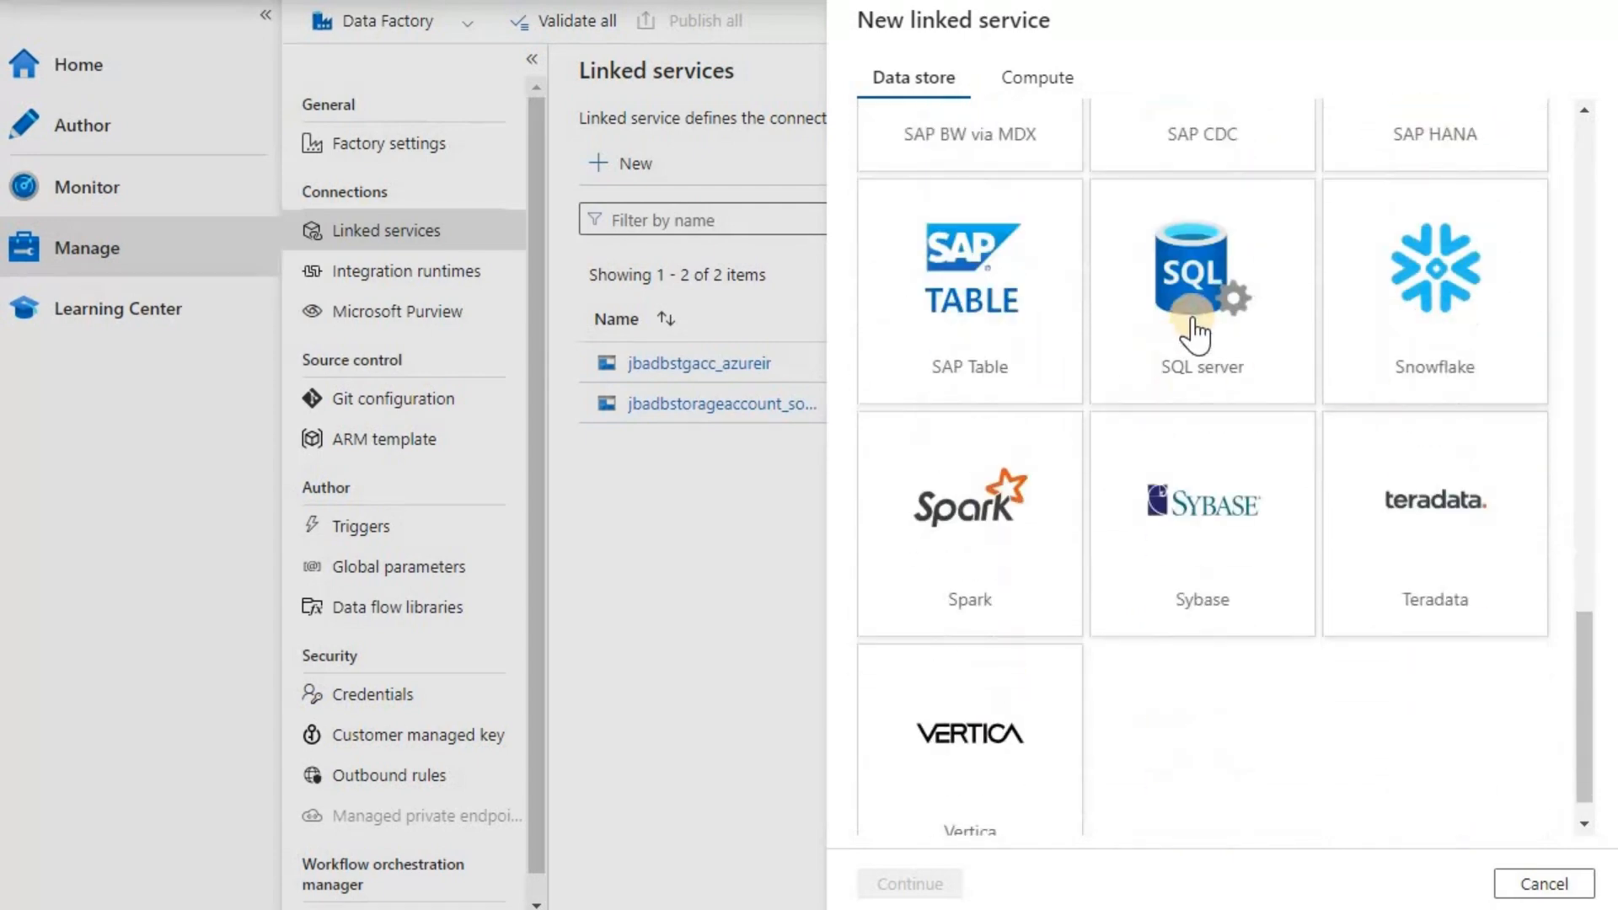
left_click(1195, 325)
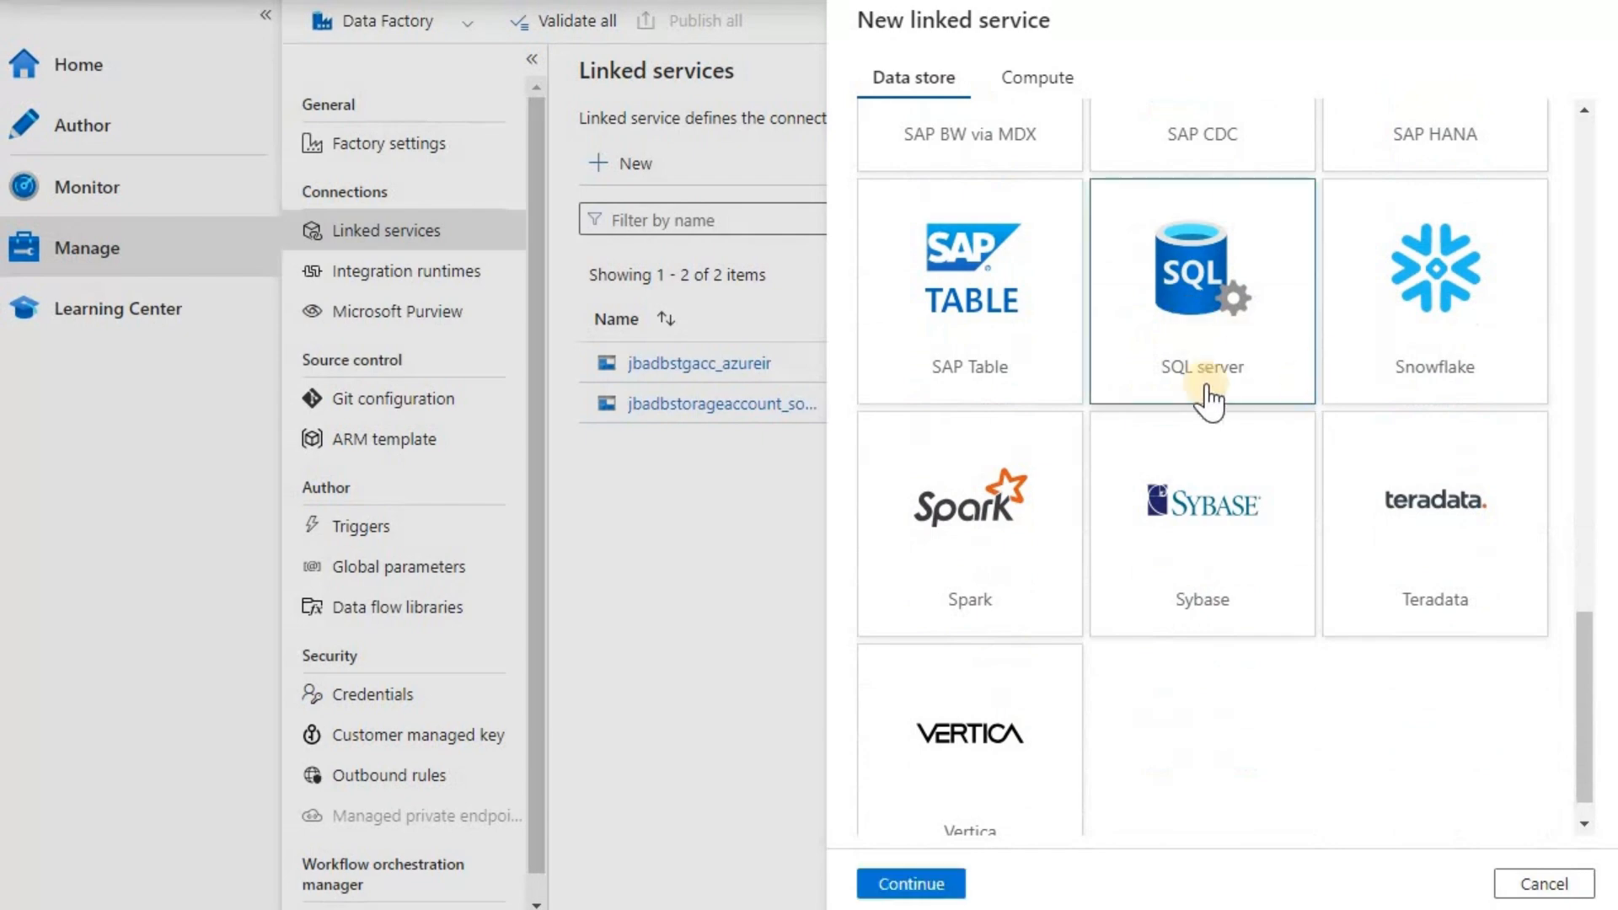
left_click(936, 880)
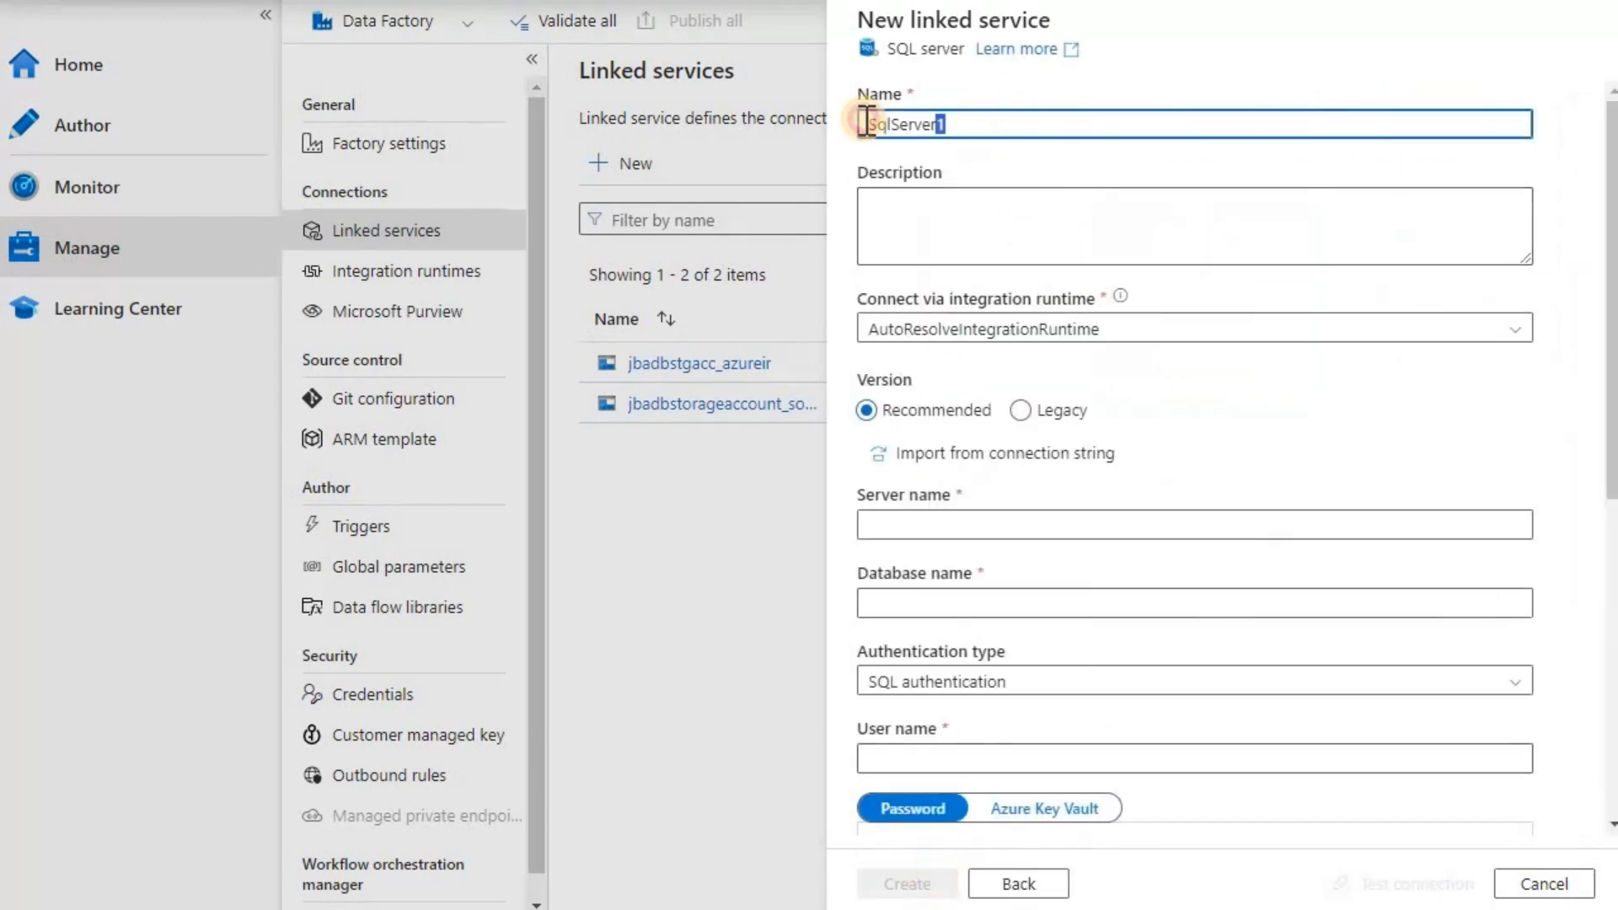
- Name the linked service SHIR1_on_prem_SQLServer, using underscores instead of hyphens, and select runtime SHIR-Onpremise
double_click(866, 124)
type("SH")
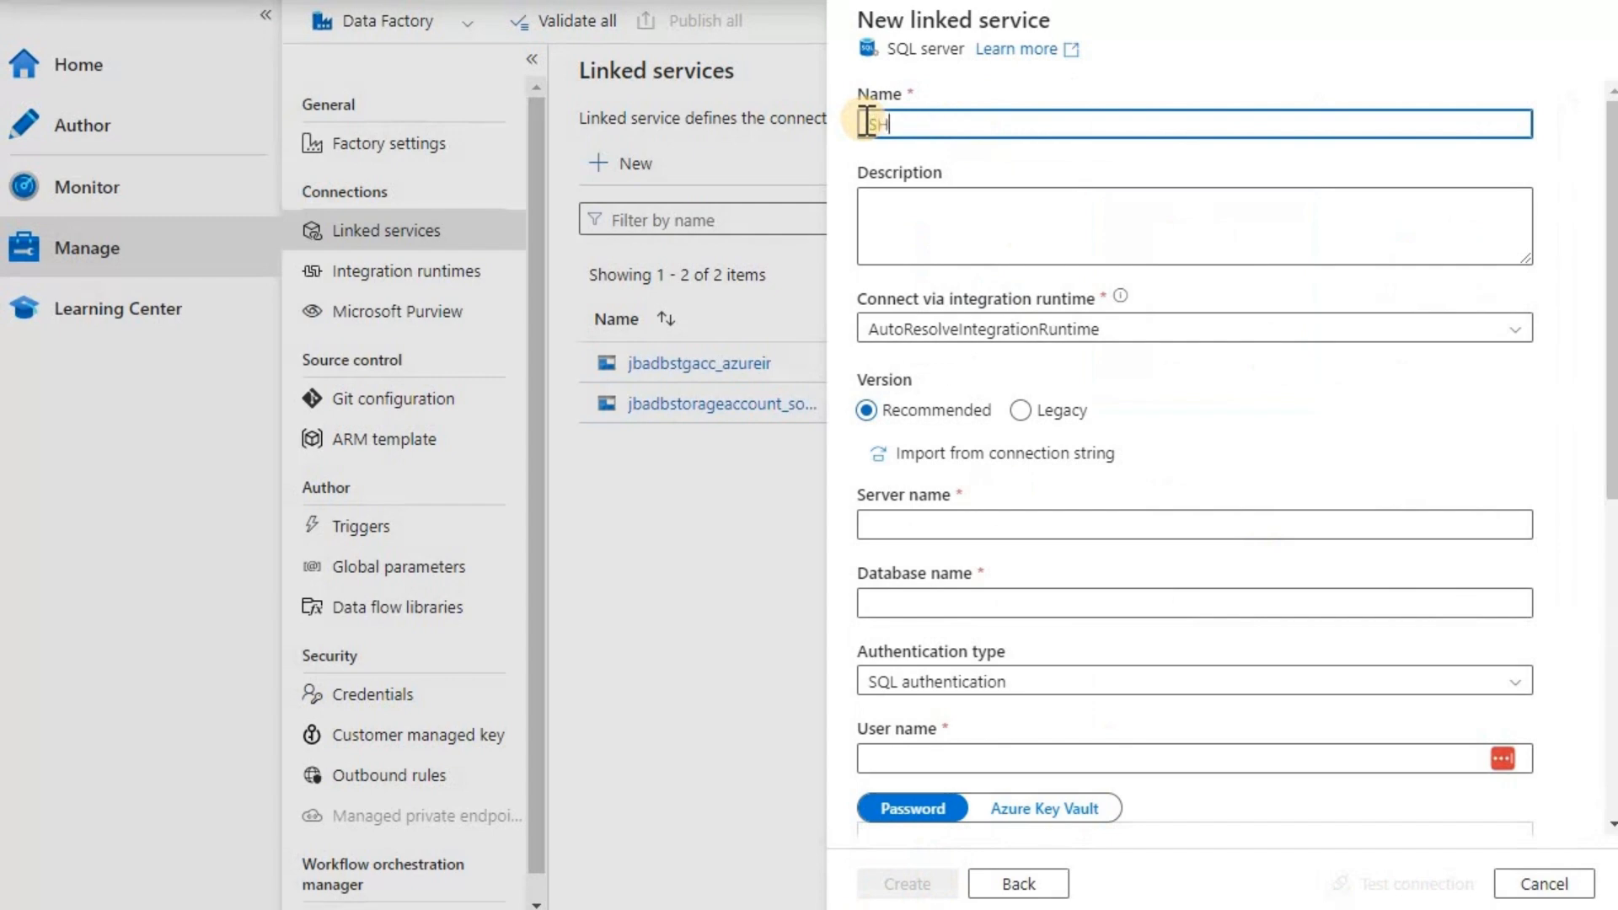
type("IR1-")
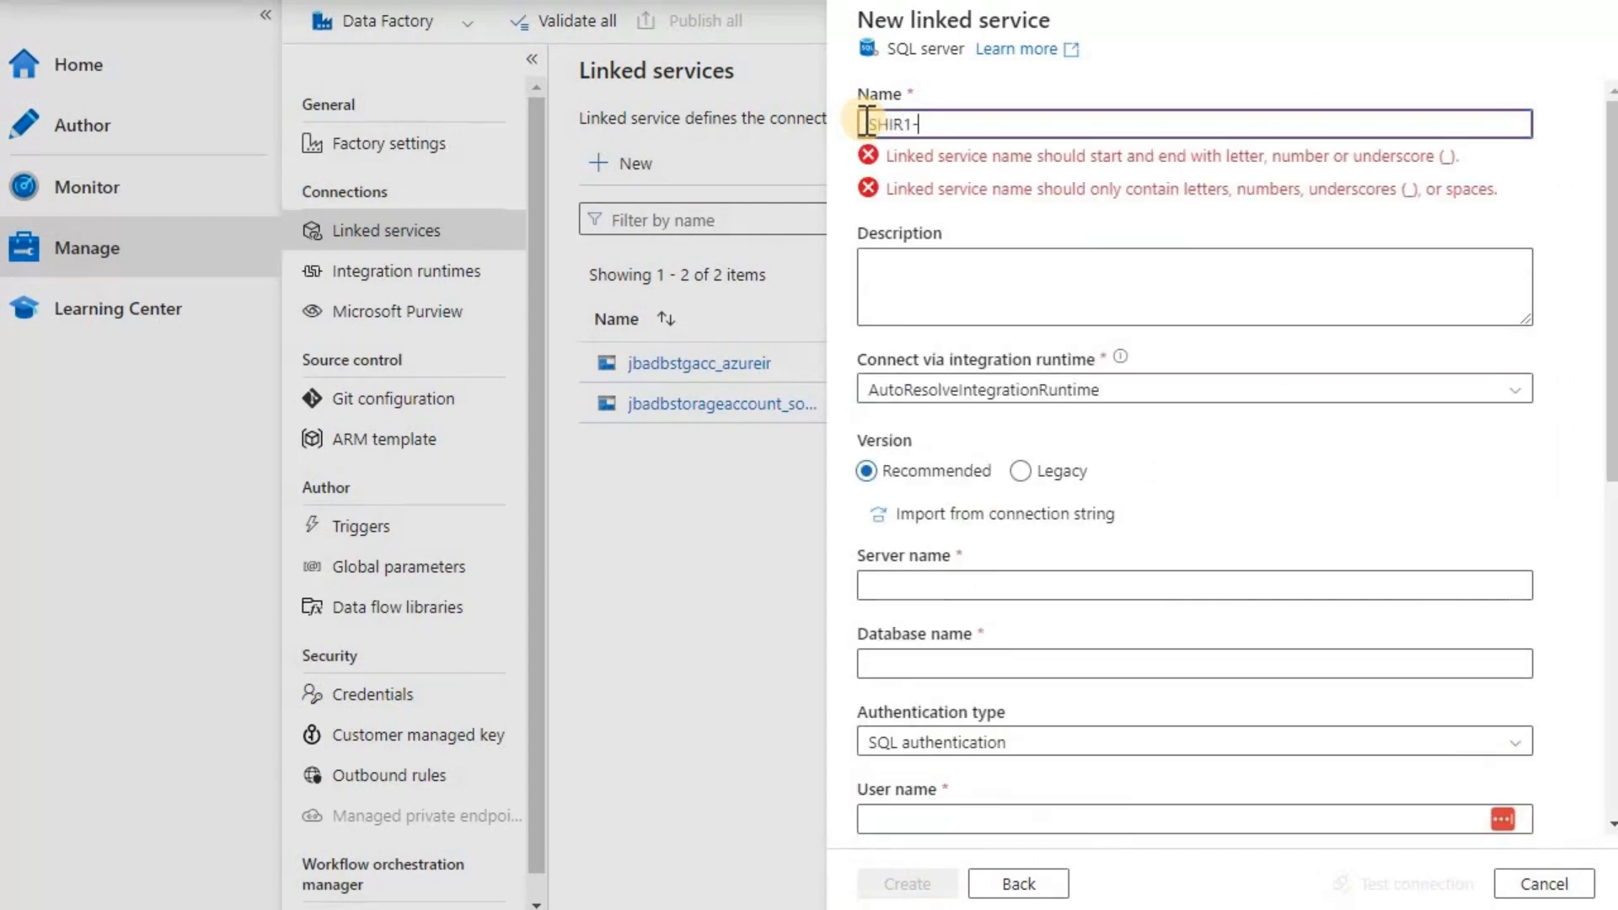
type("on-prem-SQLServer")
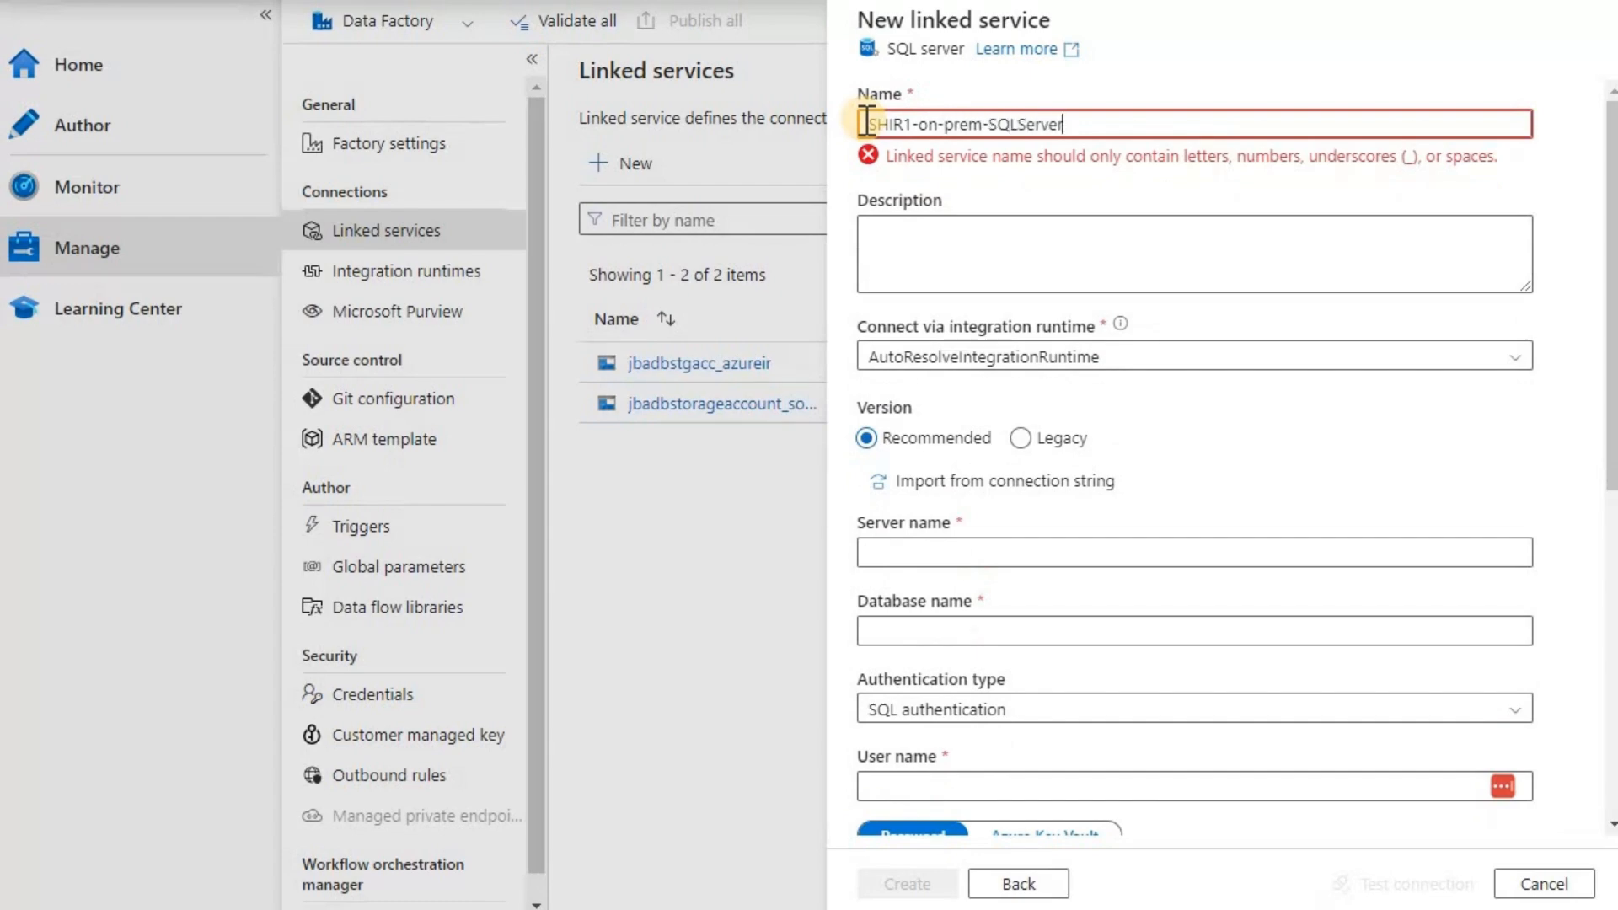
key("BackSpace")
type("_")
key("BackSpace")
type("_")
key("BackSpace")
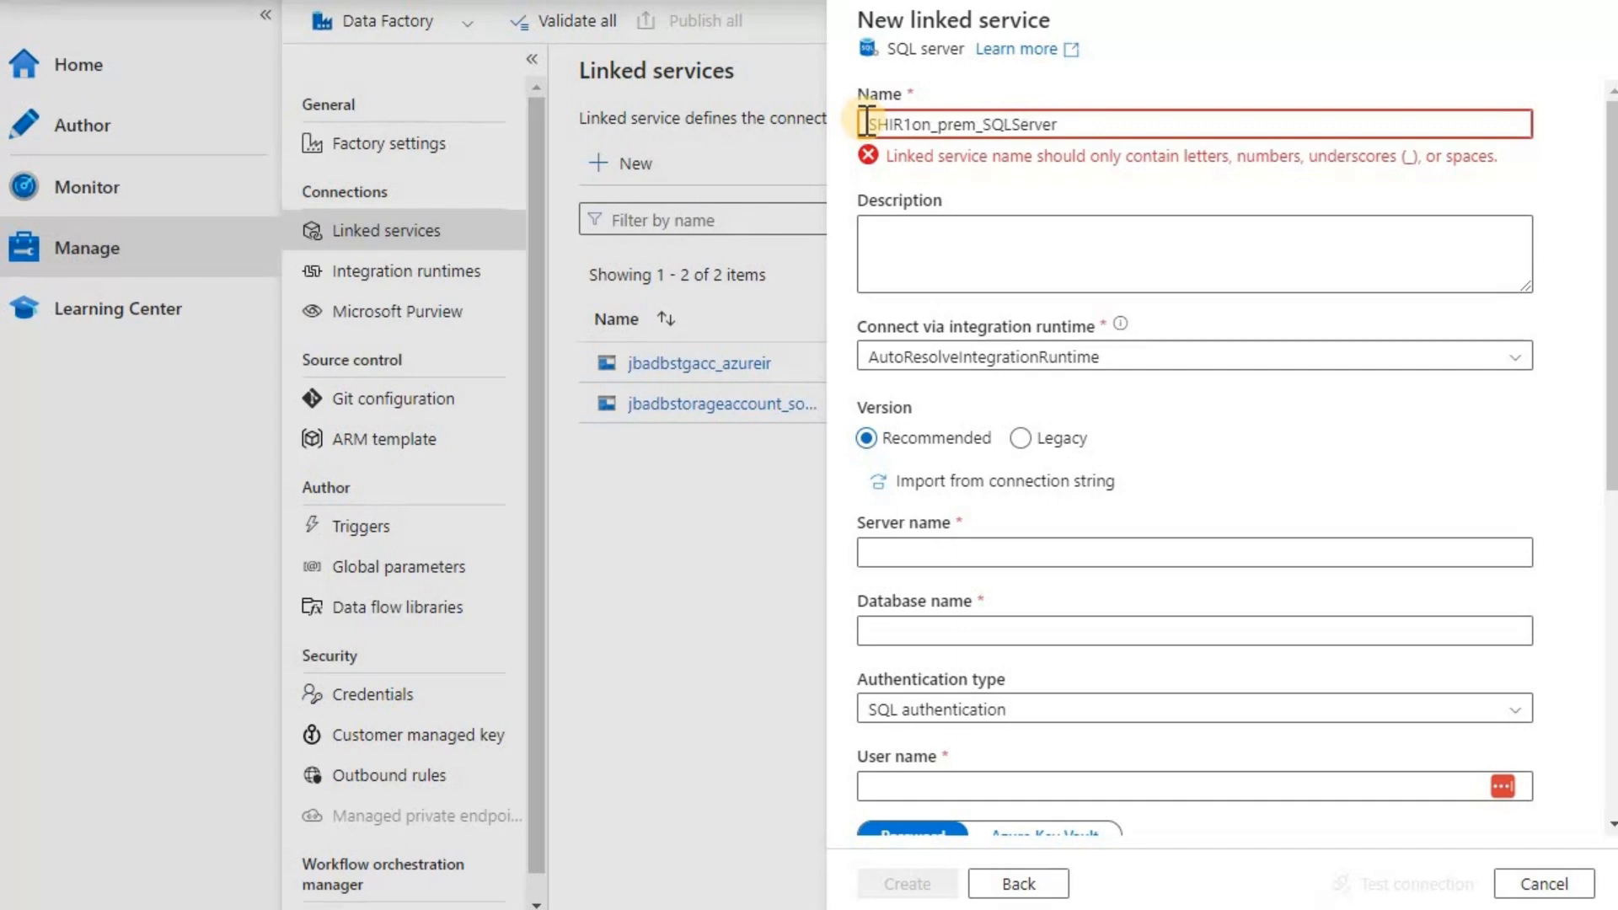
type("_")
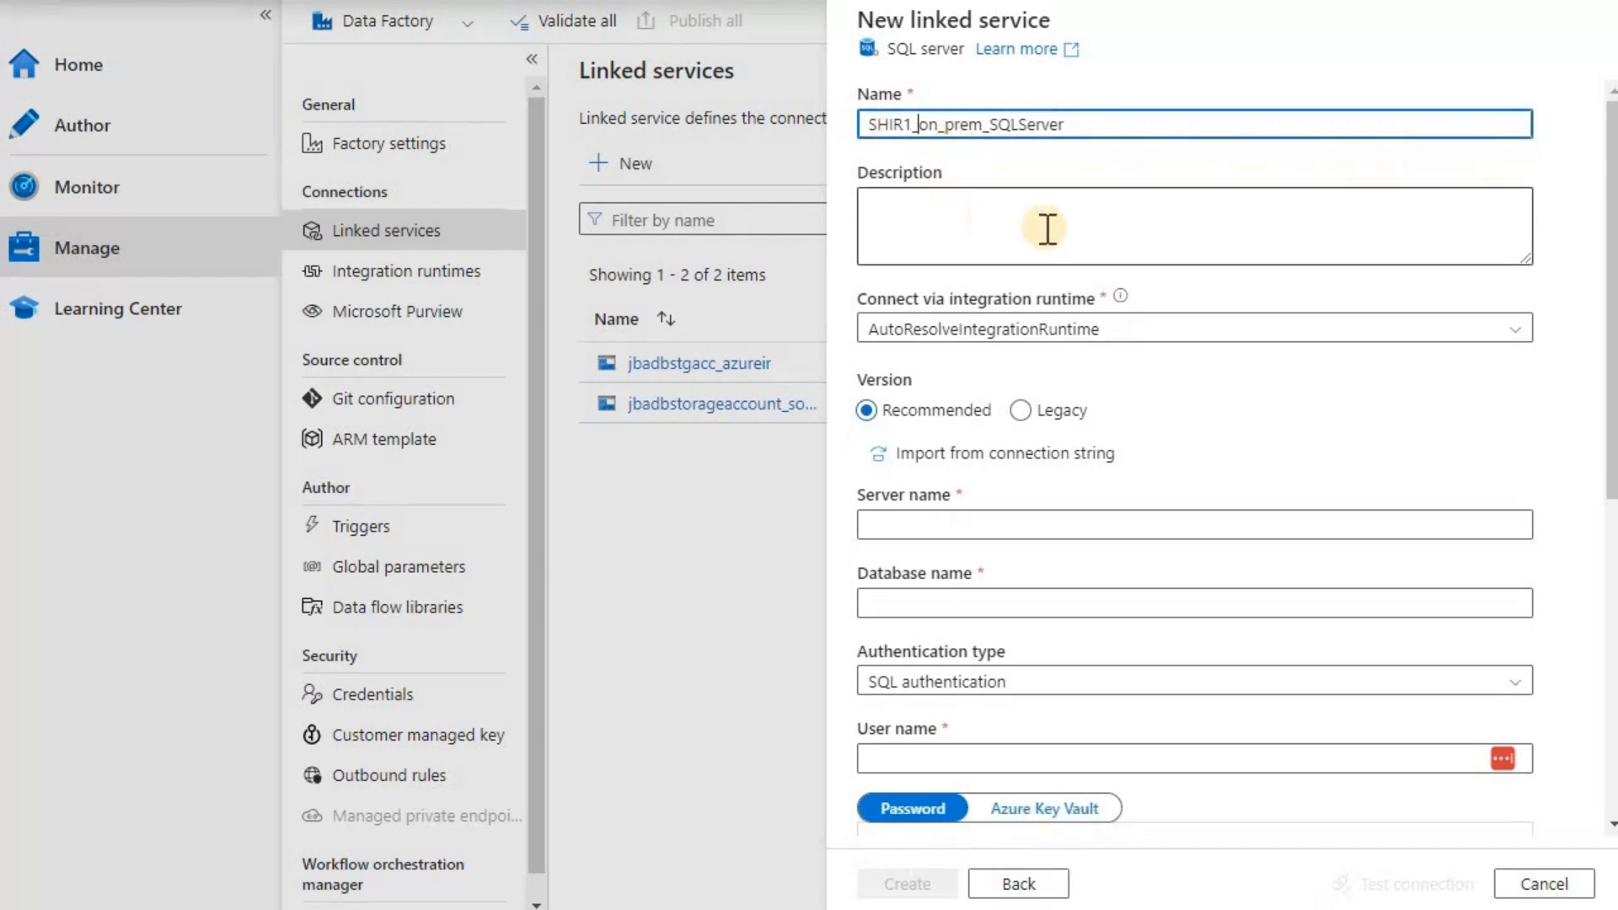
left_click(1513, 331)
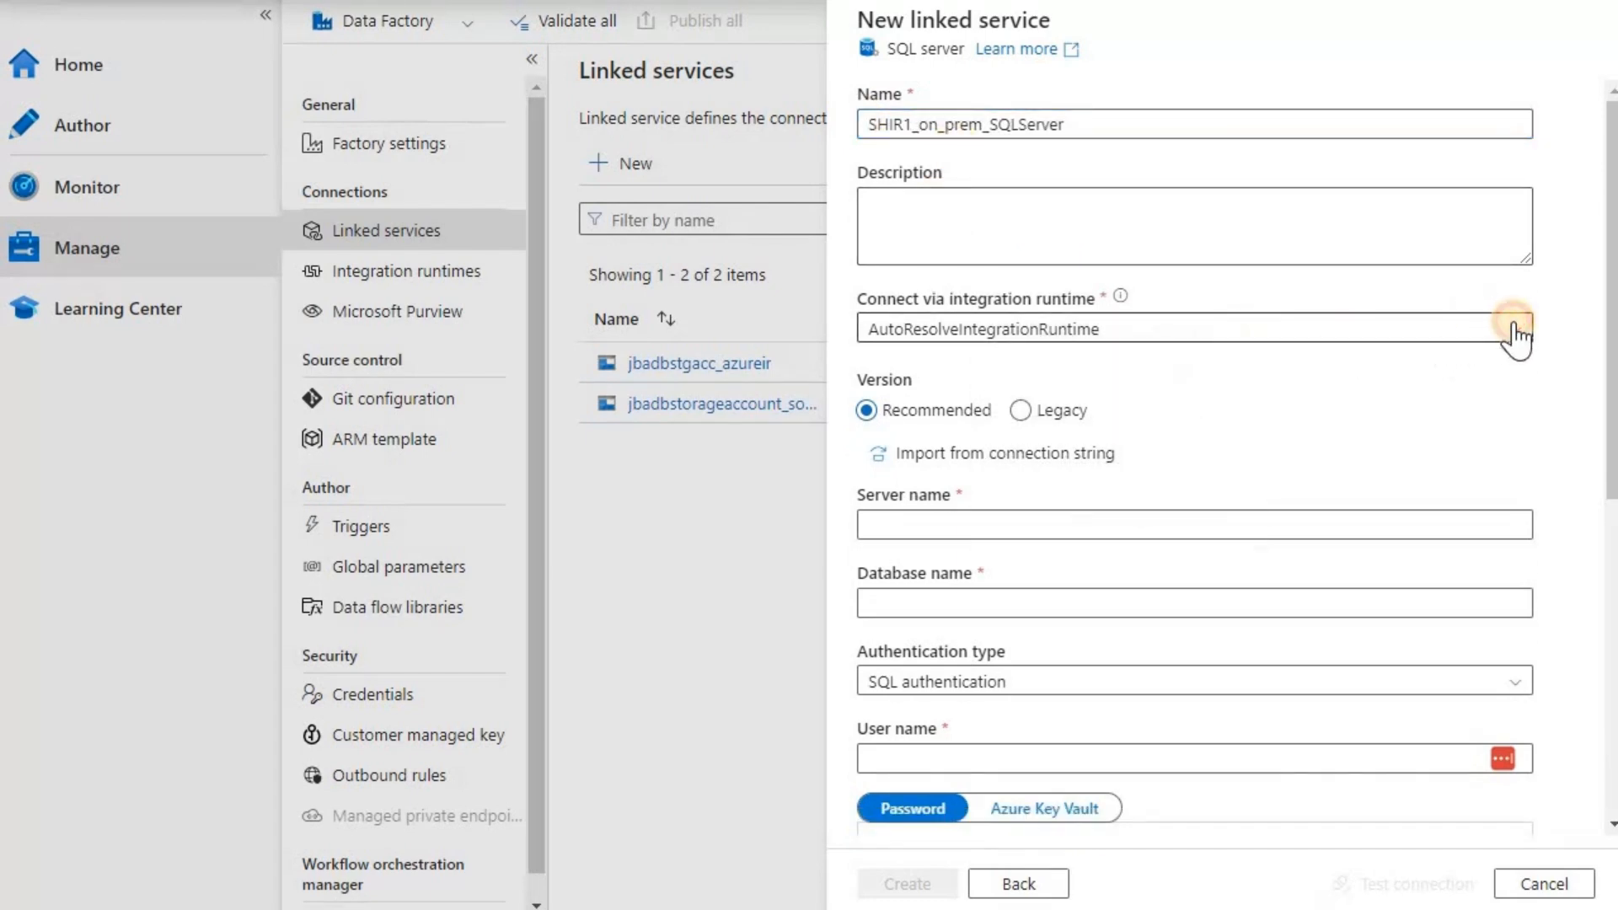
left_click(1515, 333)
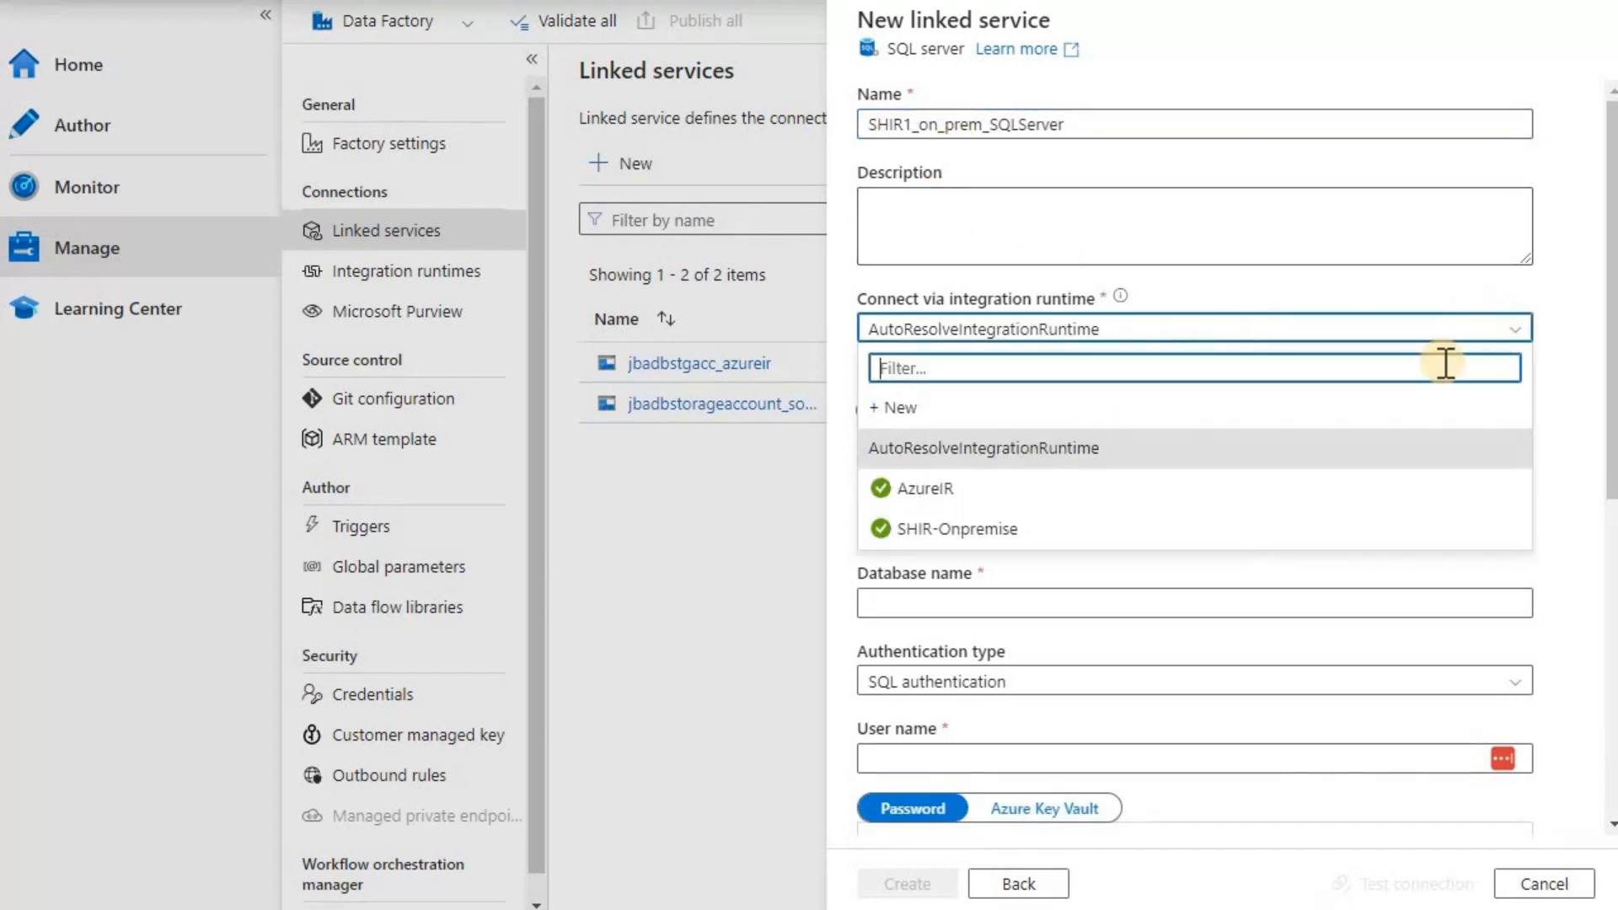
left_click(957, 531)
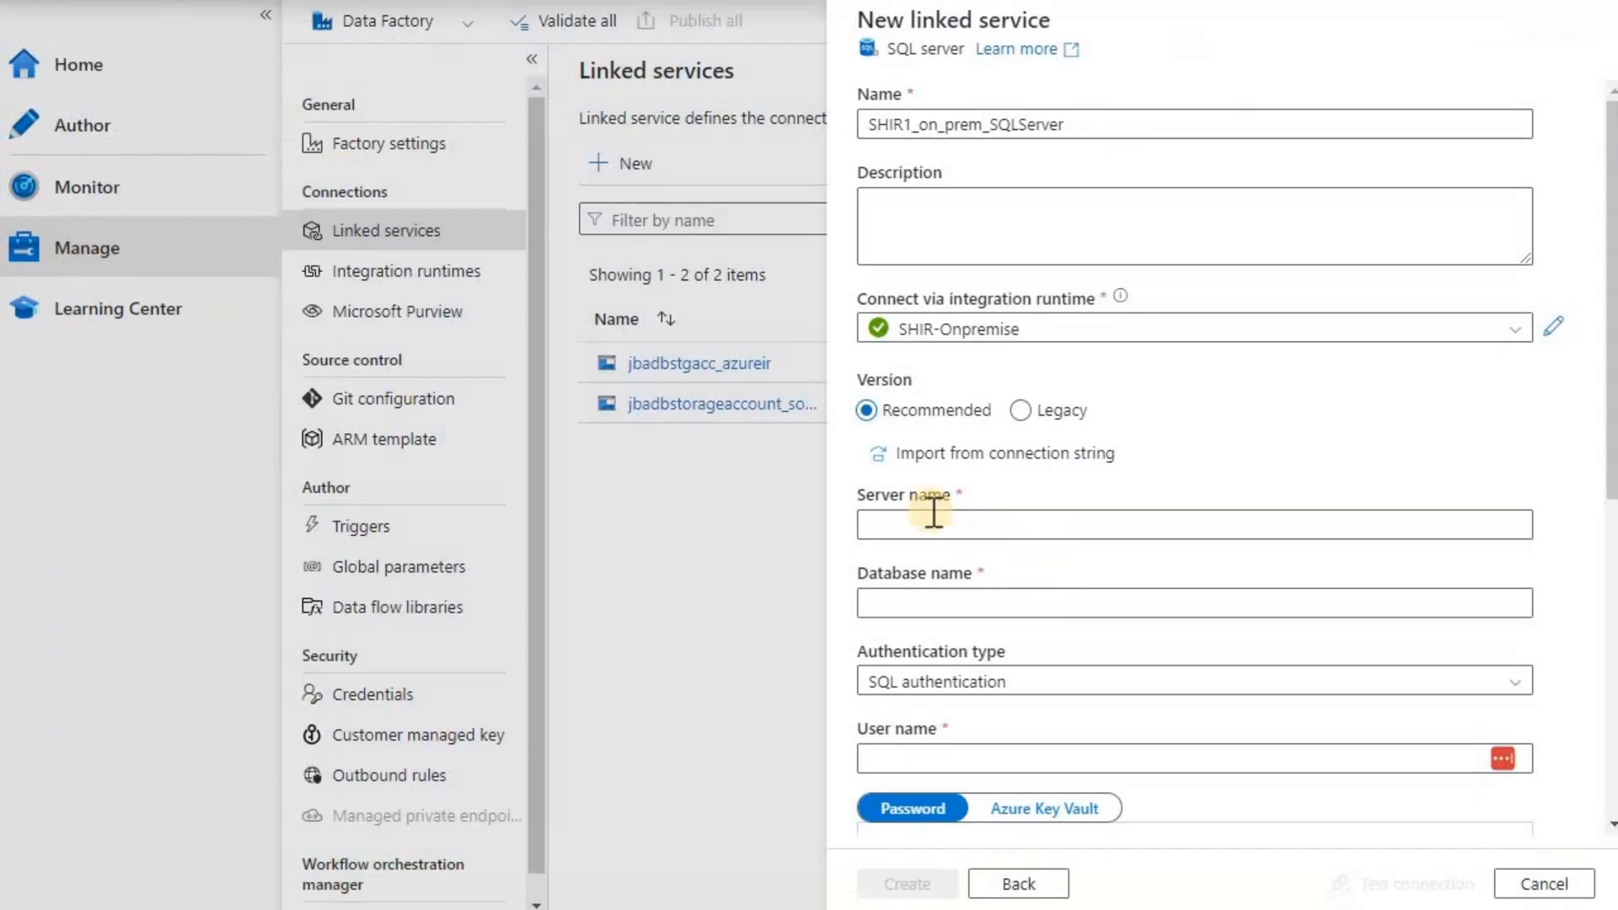
- Enter SHIR1 as the server name and jbdb as the database name
left_click(929, 523)
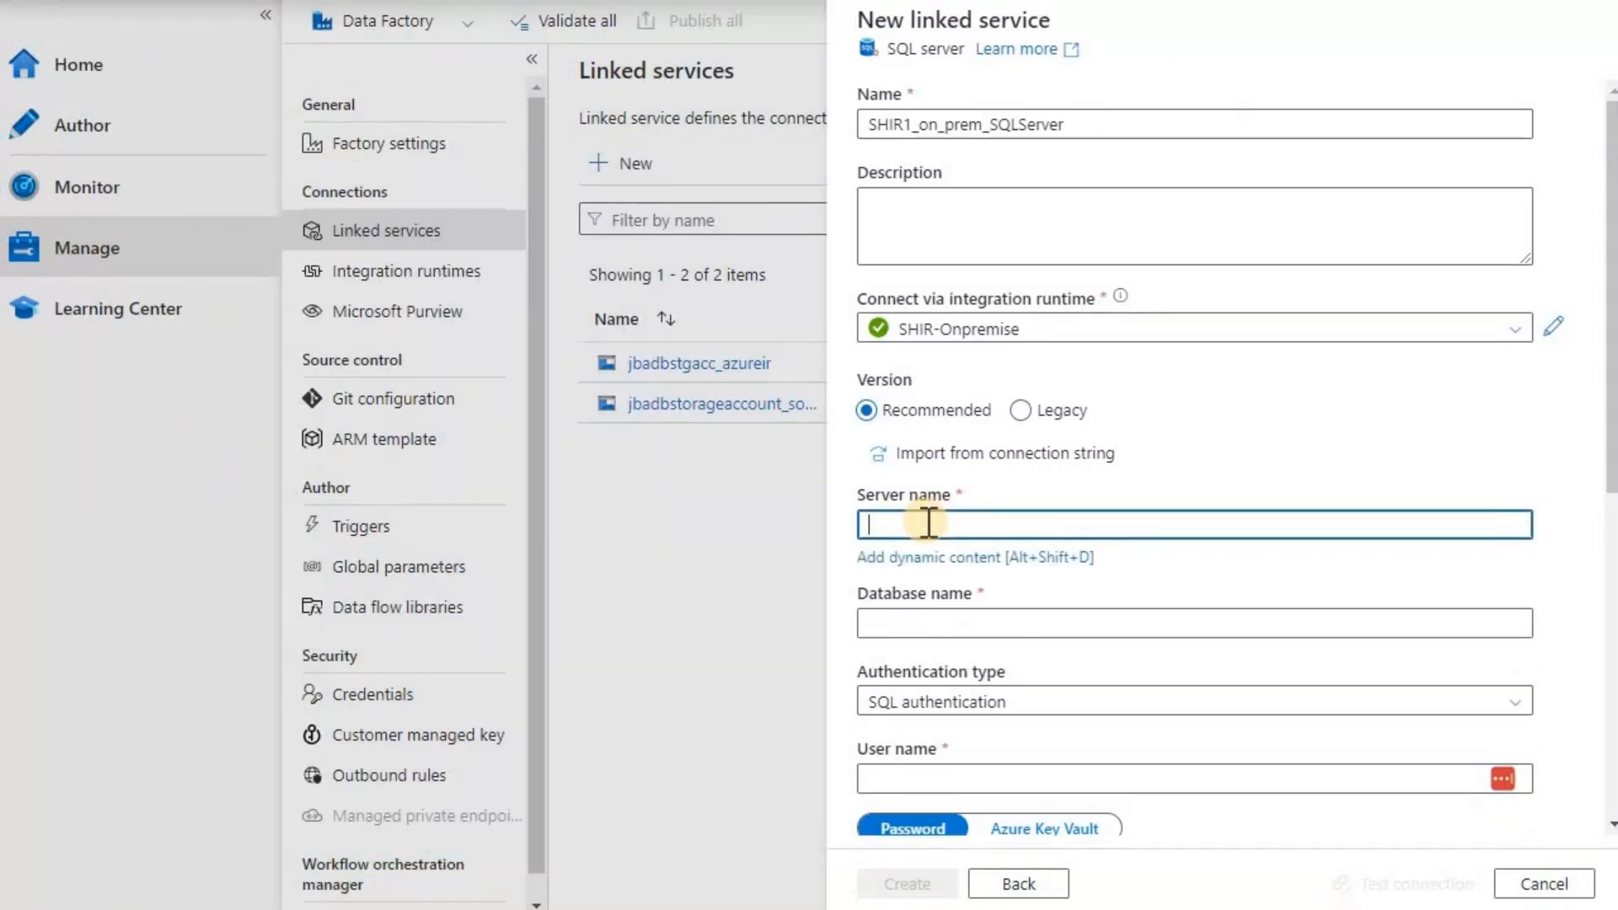
type("SHIR1")
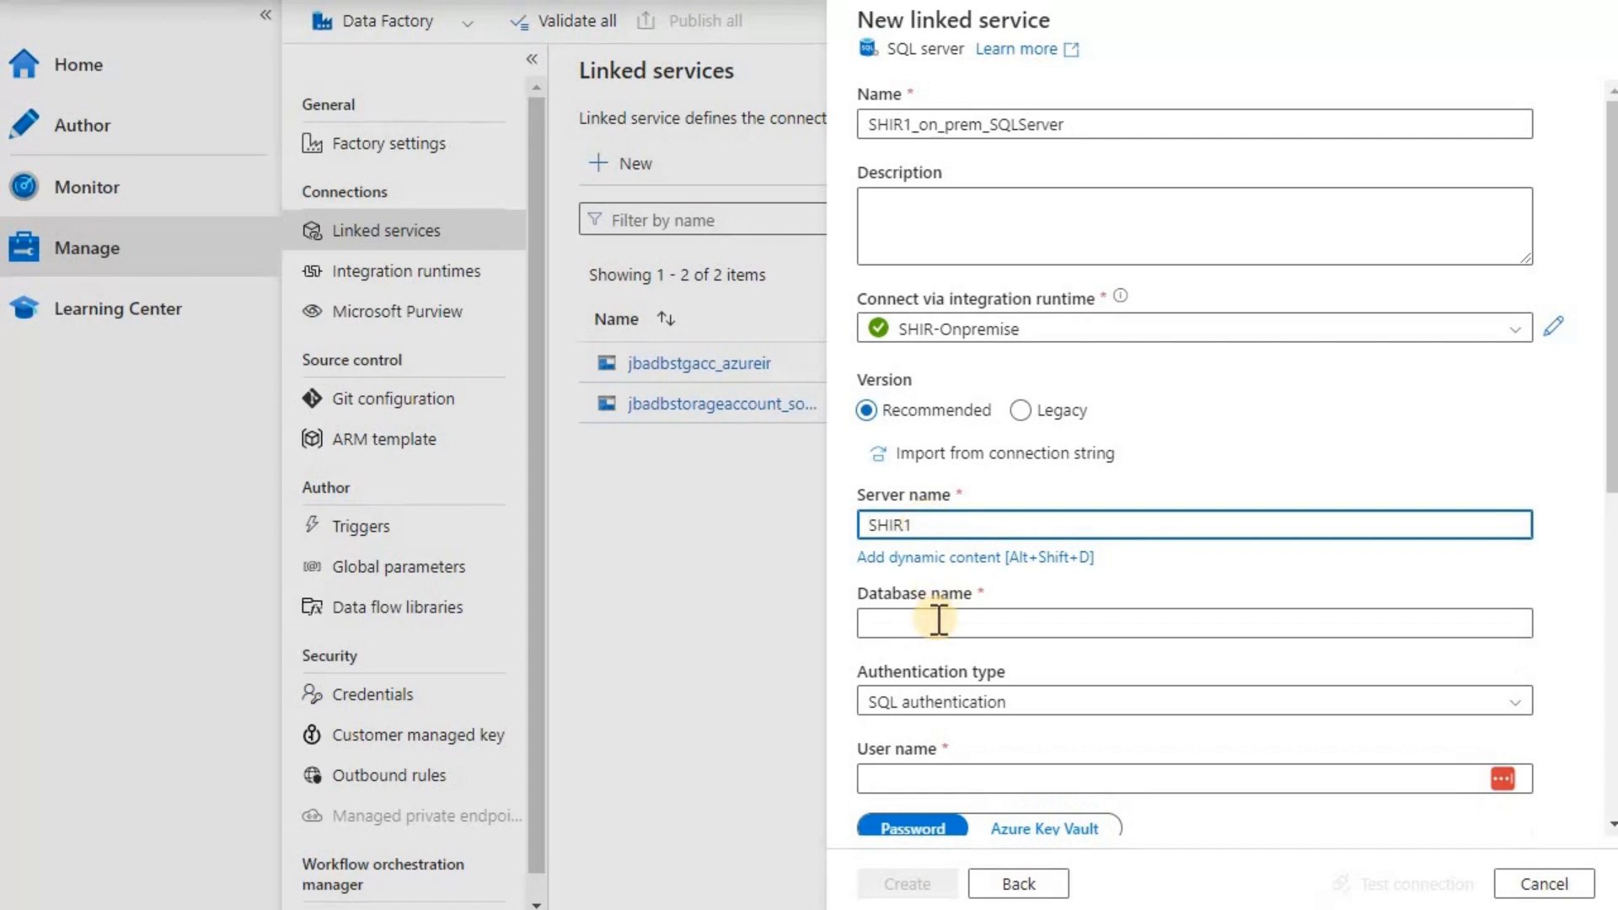
left_click(938, 624)
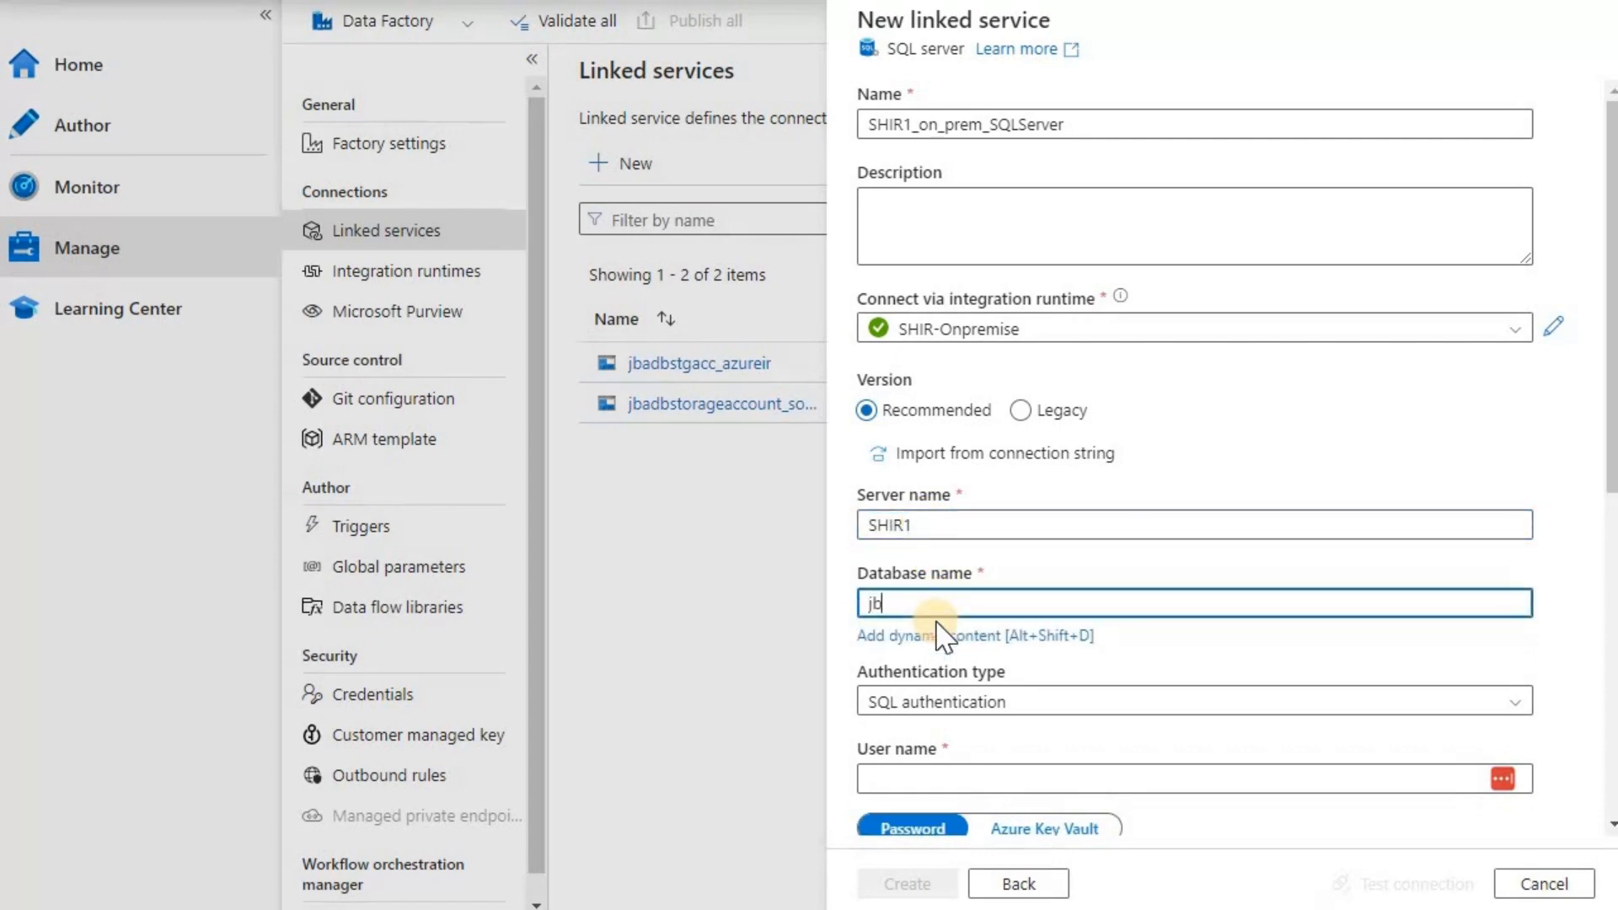
scroll(1096, 506, "down", 3)
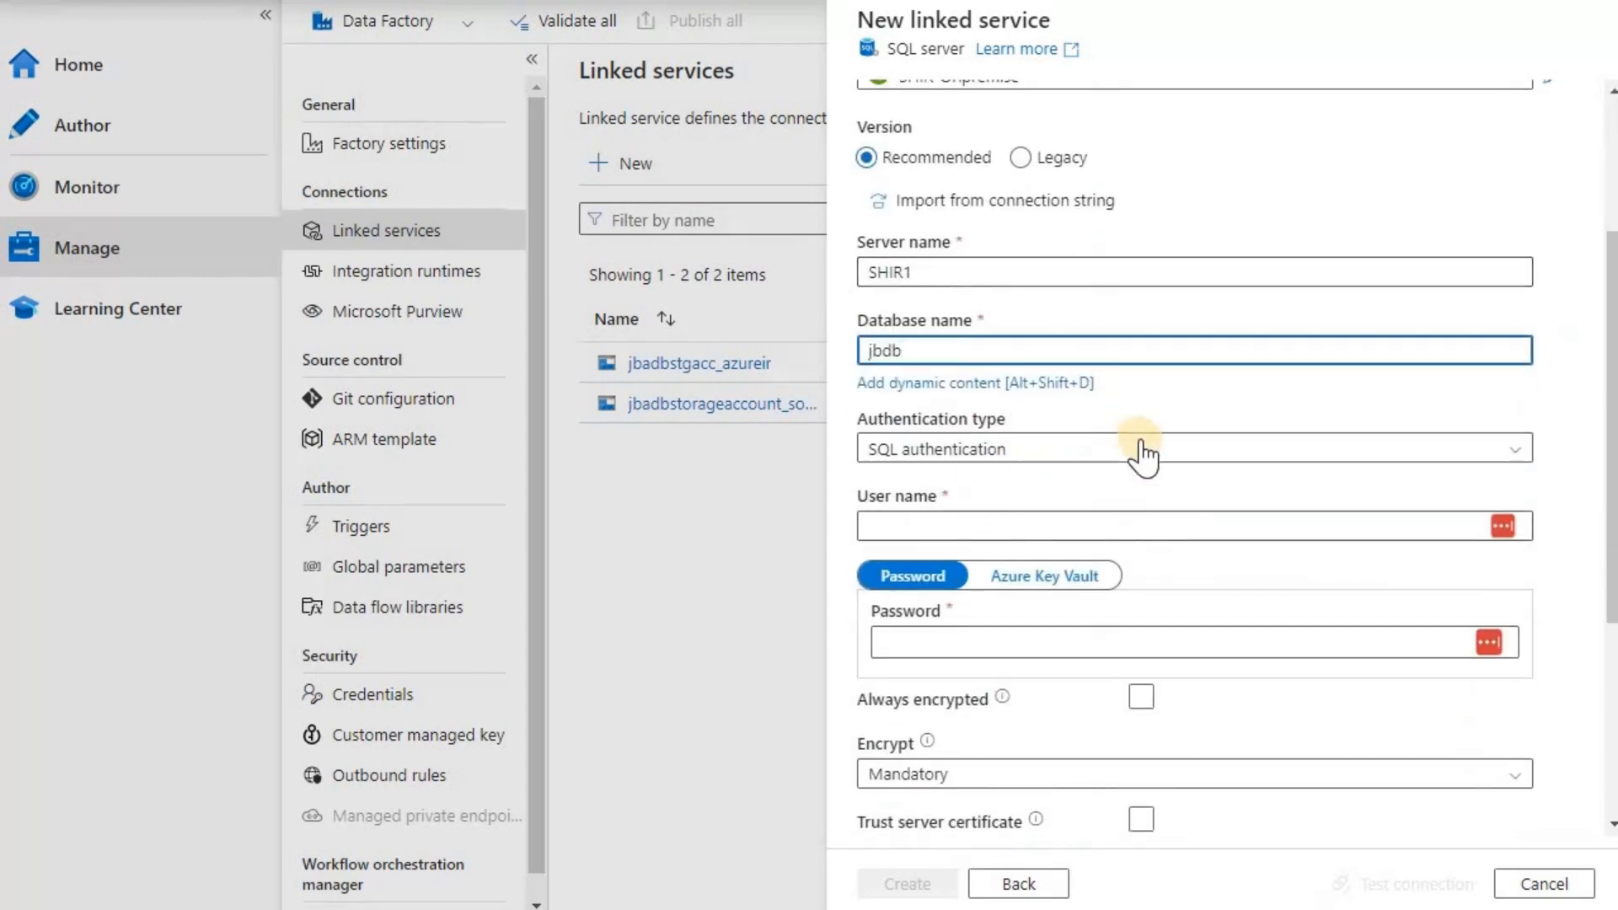
- Keep SQL authentication and fill in the database user name and password
left_click(1143, 449)
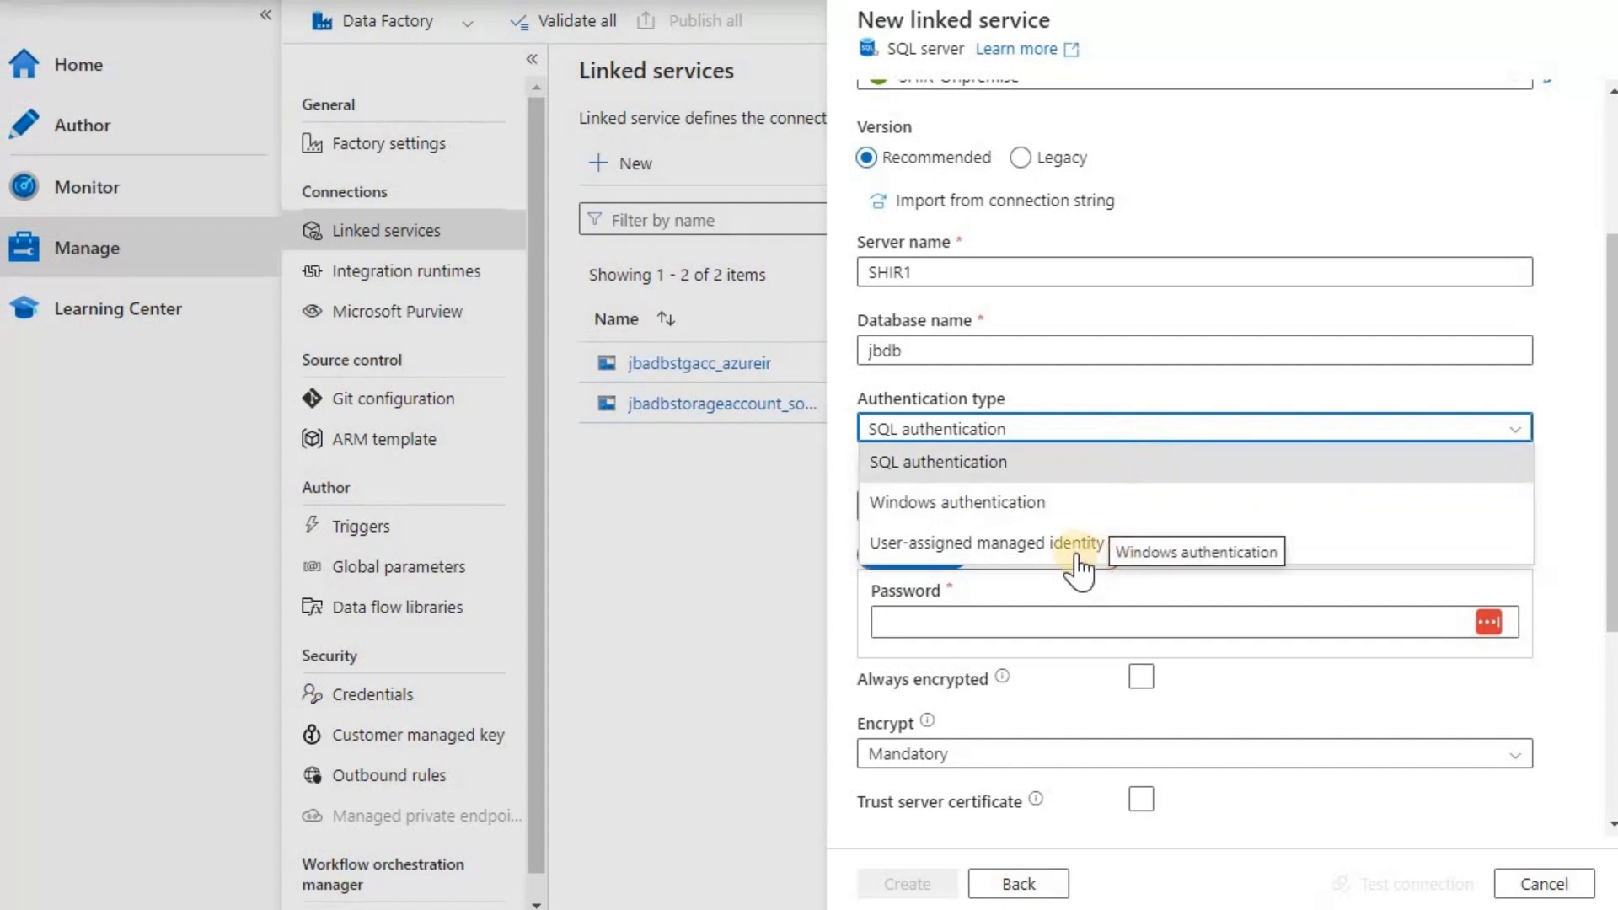
left_click(1032, 463)
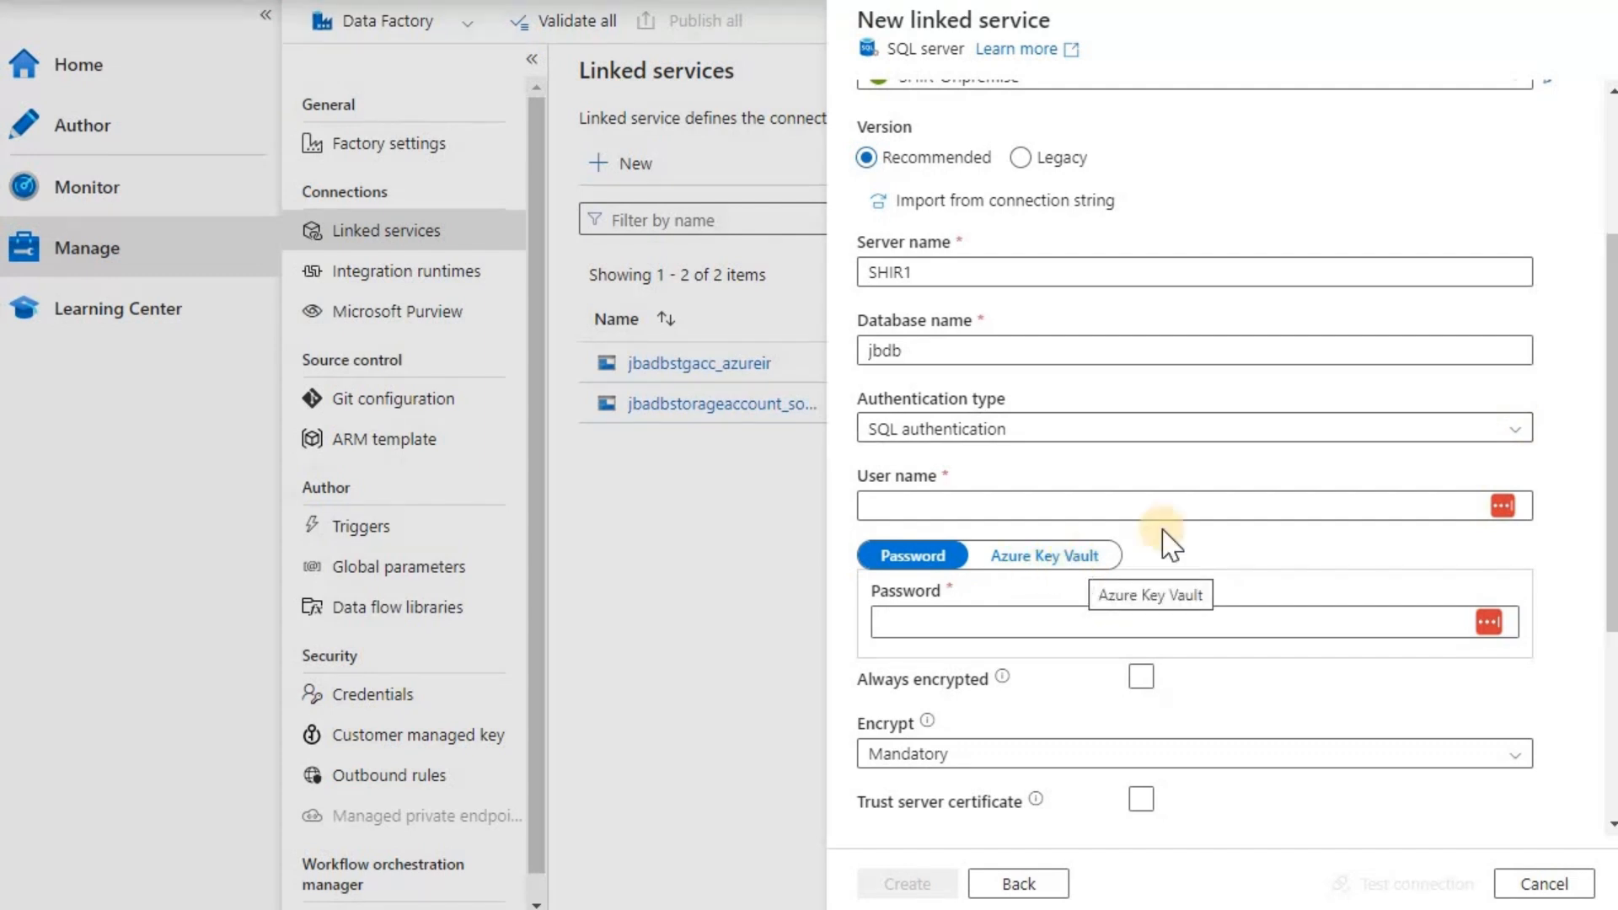
left_click(1517, 432)
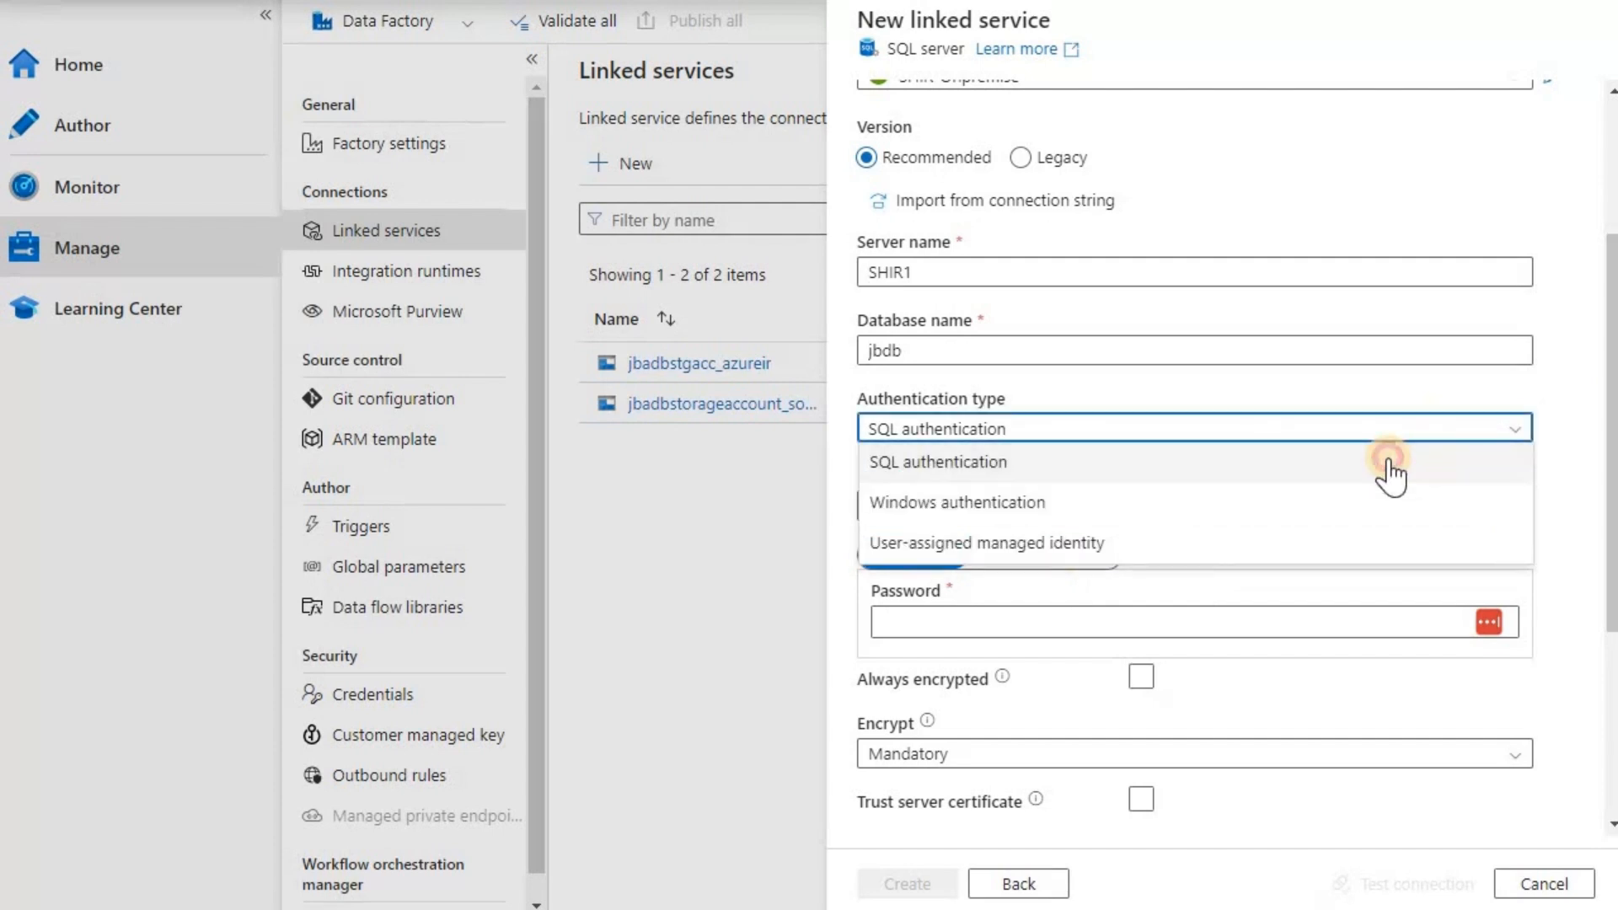
left_click(1385, 462)
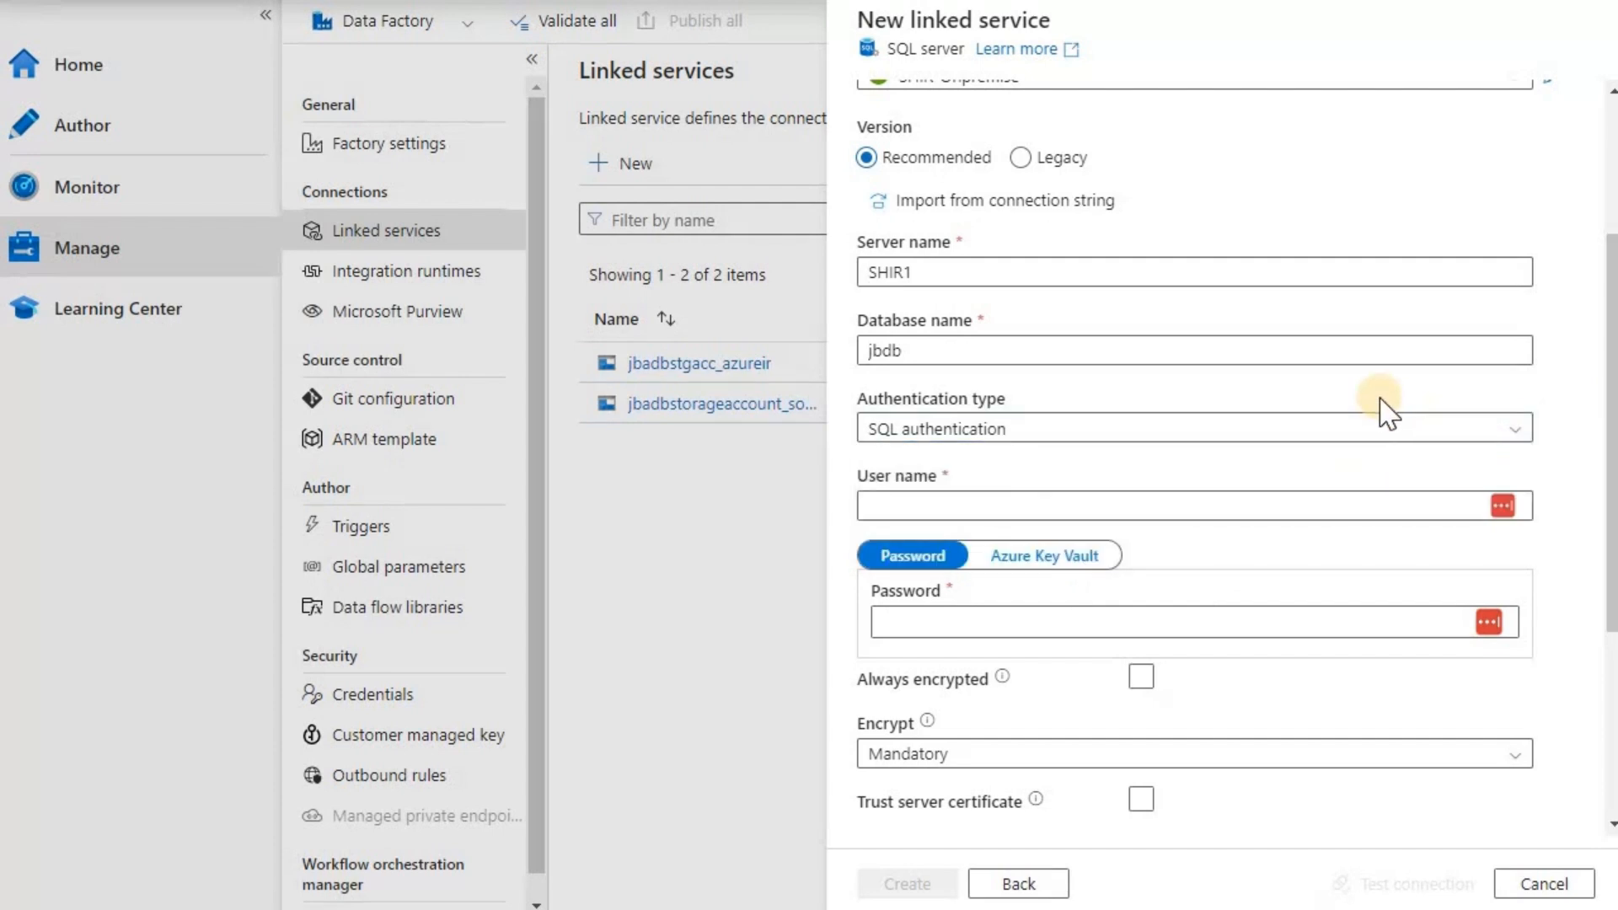
key("Tab")
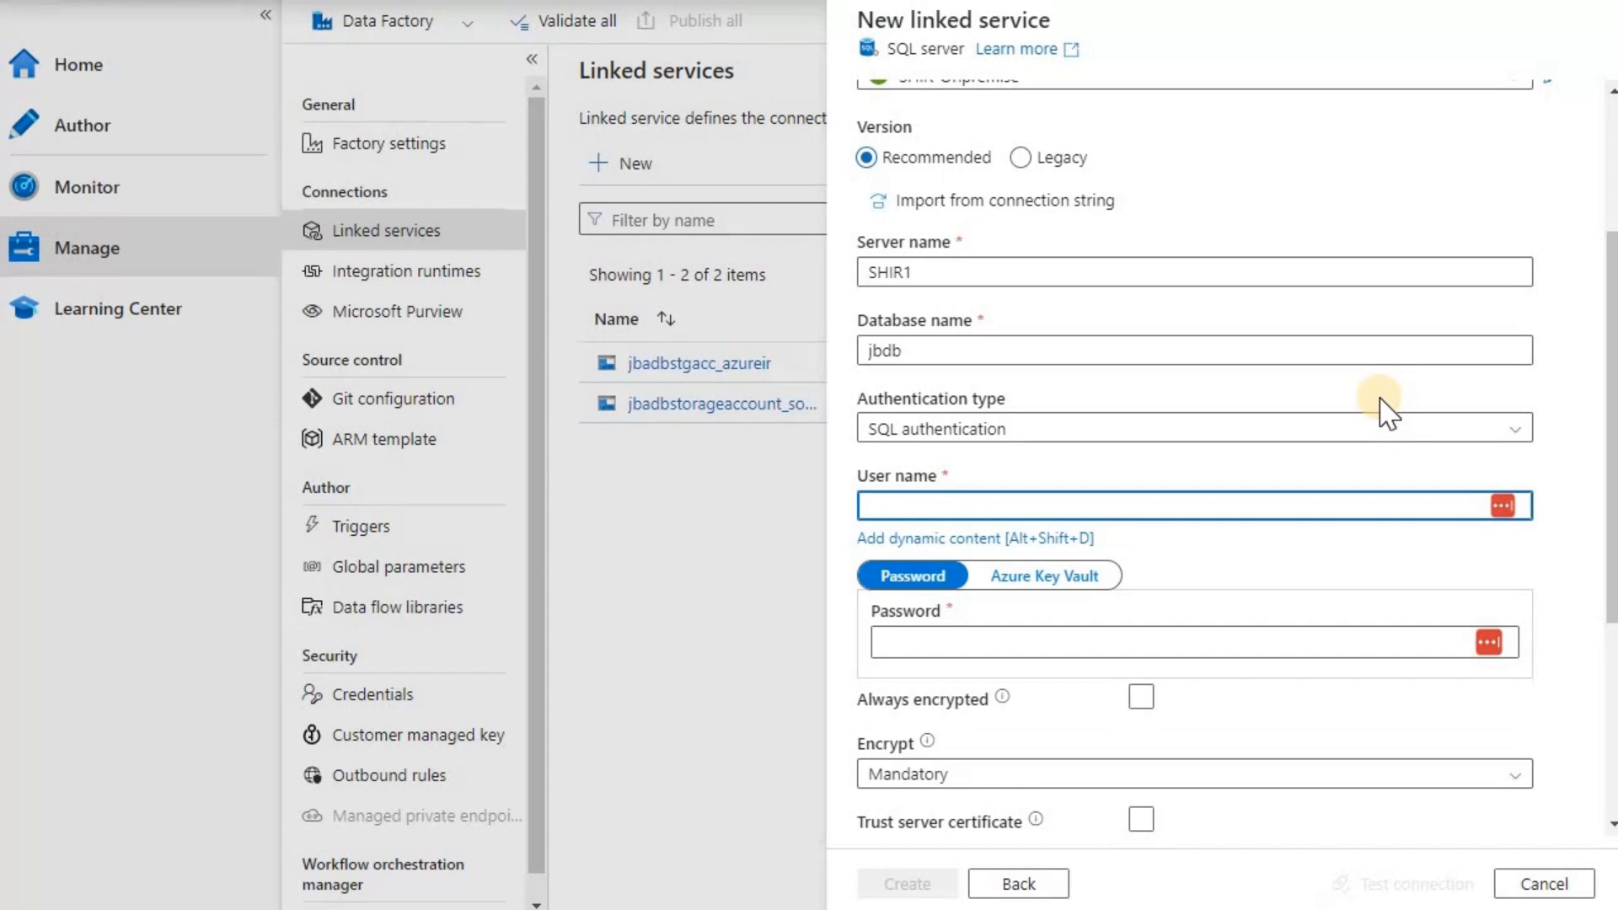
type("jvivek2k1")
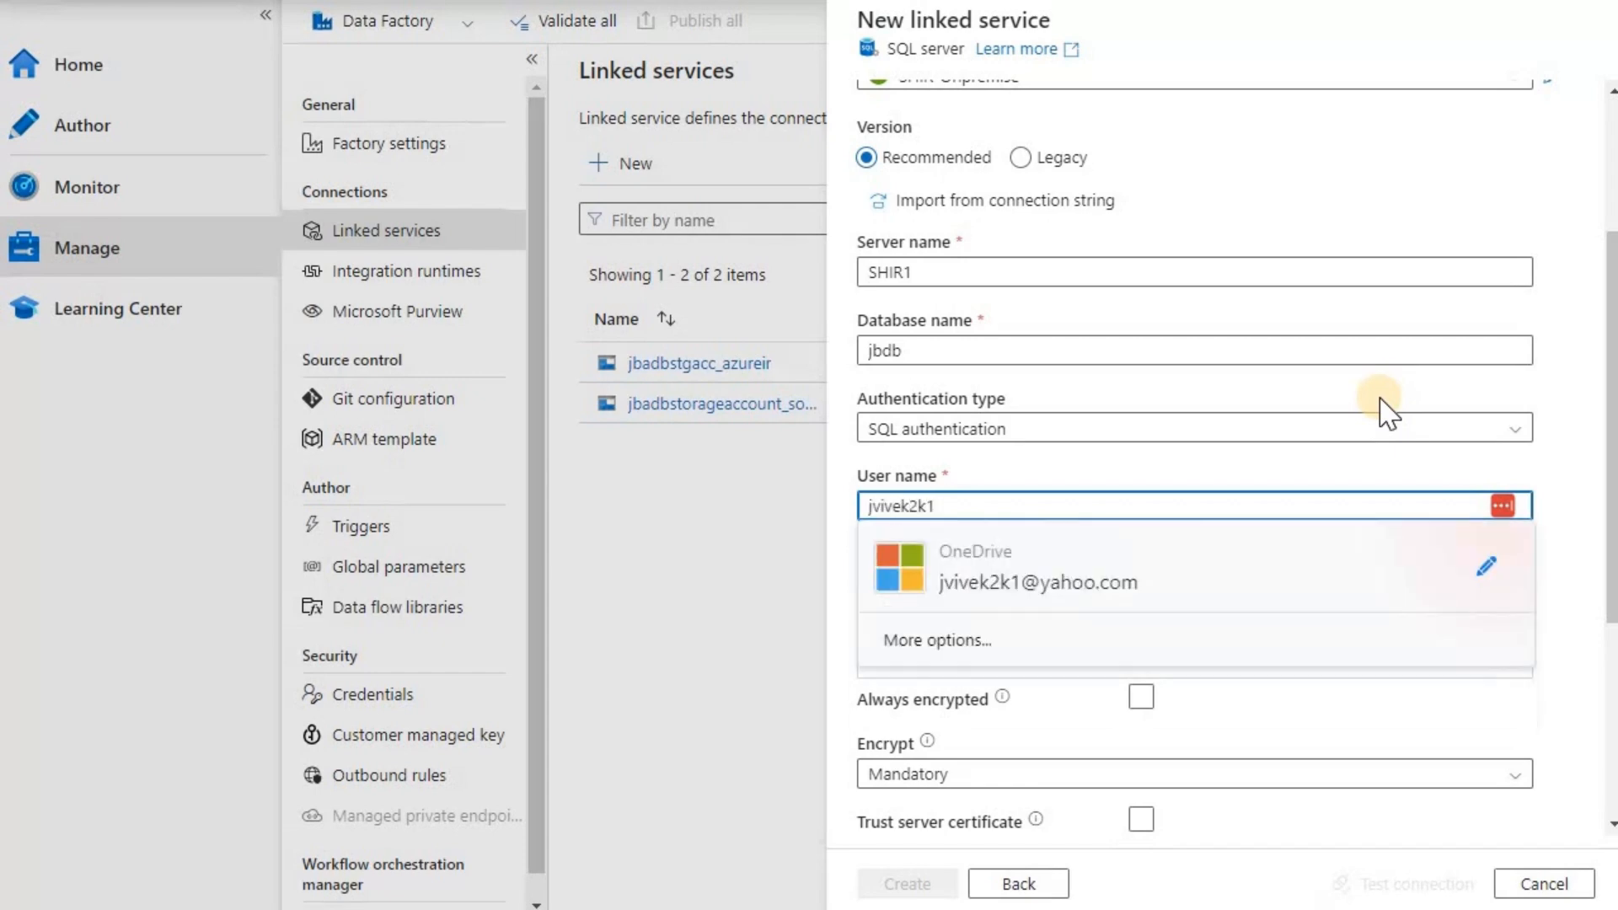
key("Tab")
key("Tab")
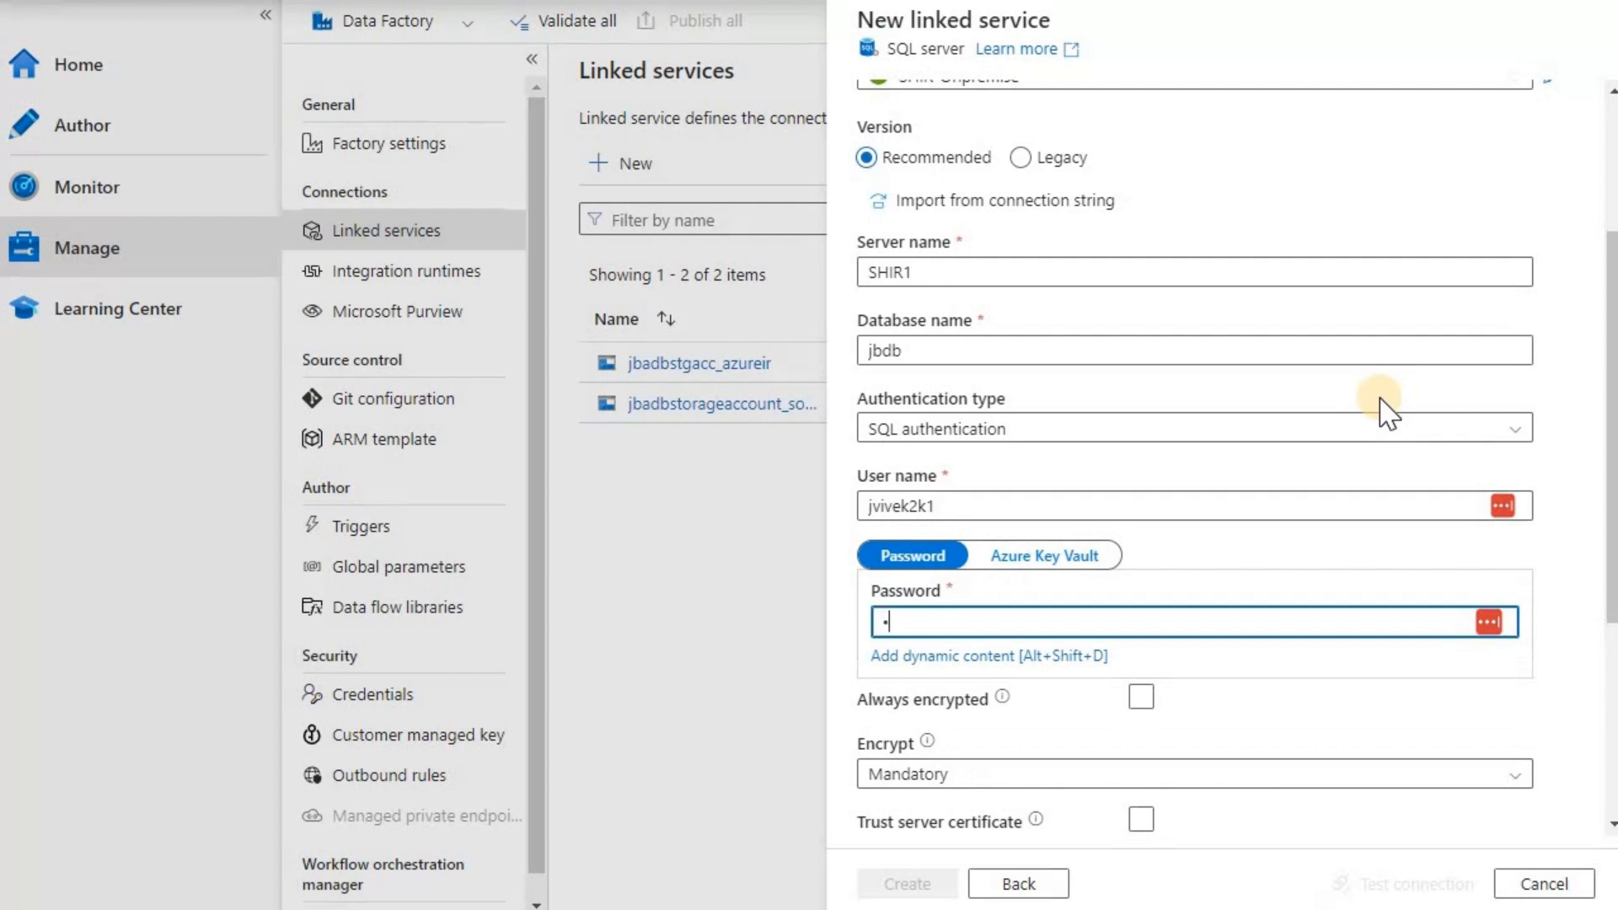
type("•")
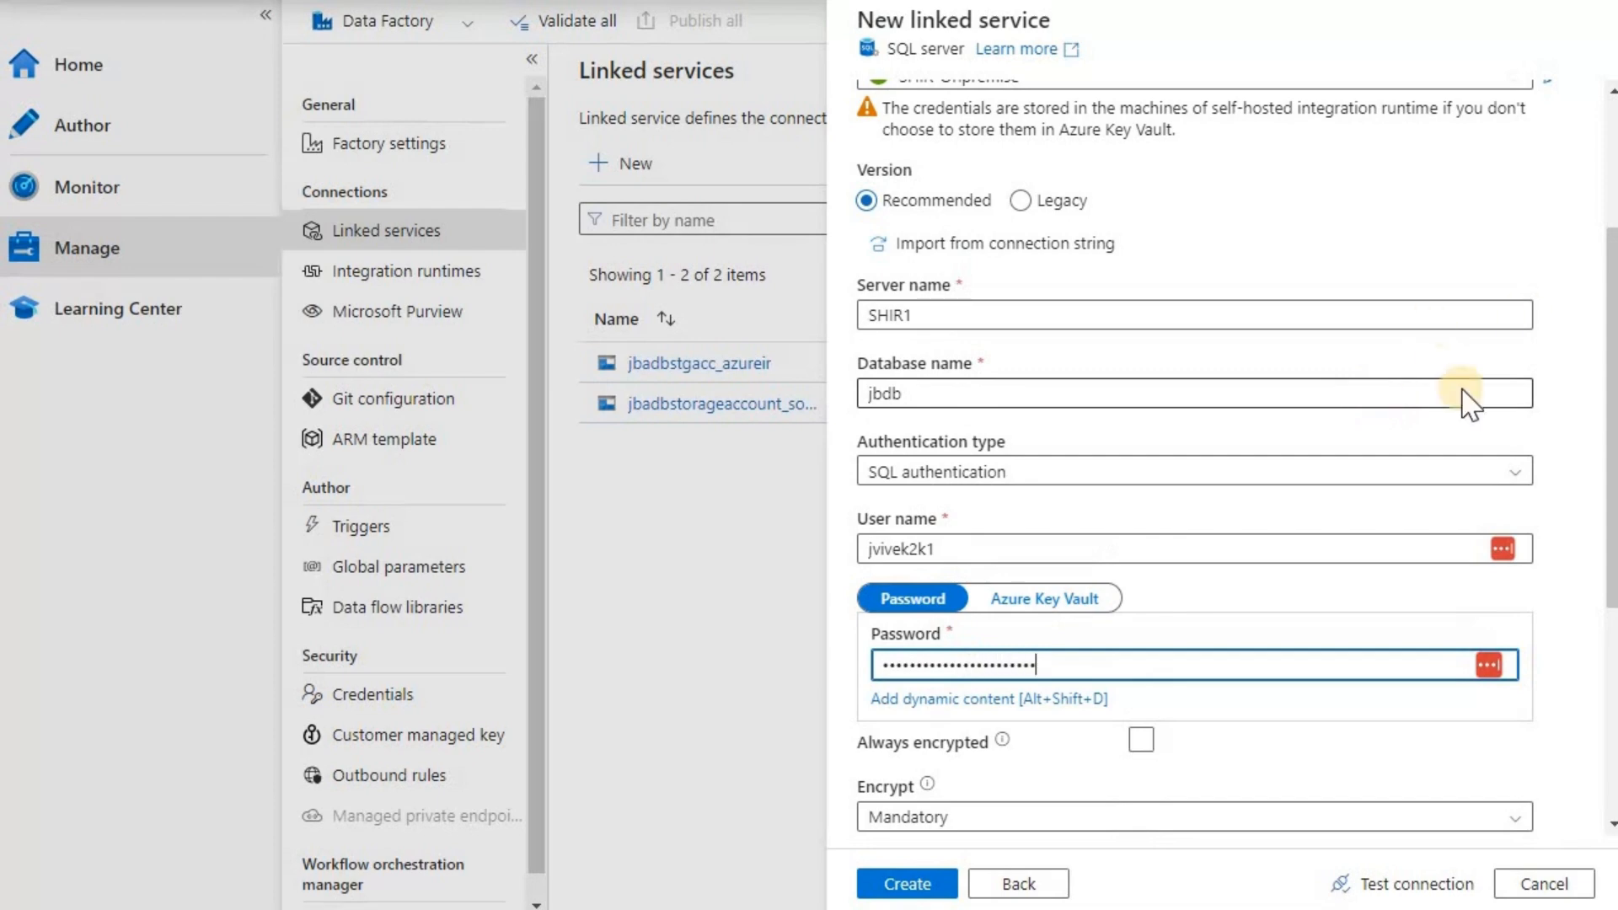
- Trust the server certificate, pass the connection test, and create SHIR1_on_prem_SQLServer
scroll(1610, 590, "down", 3)
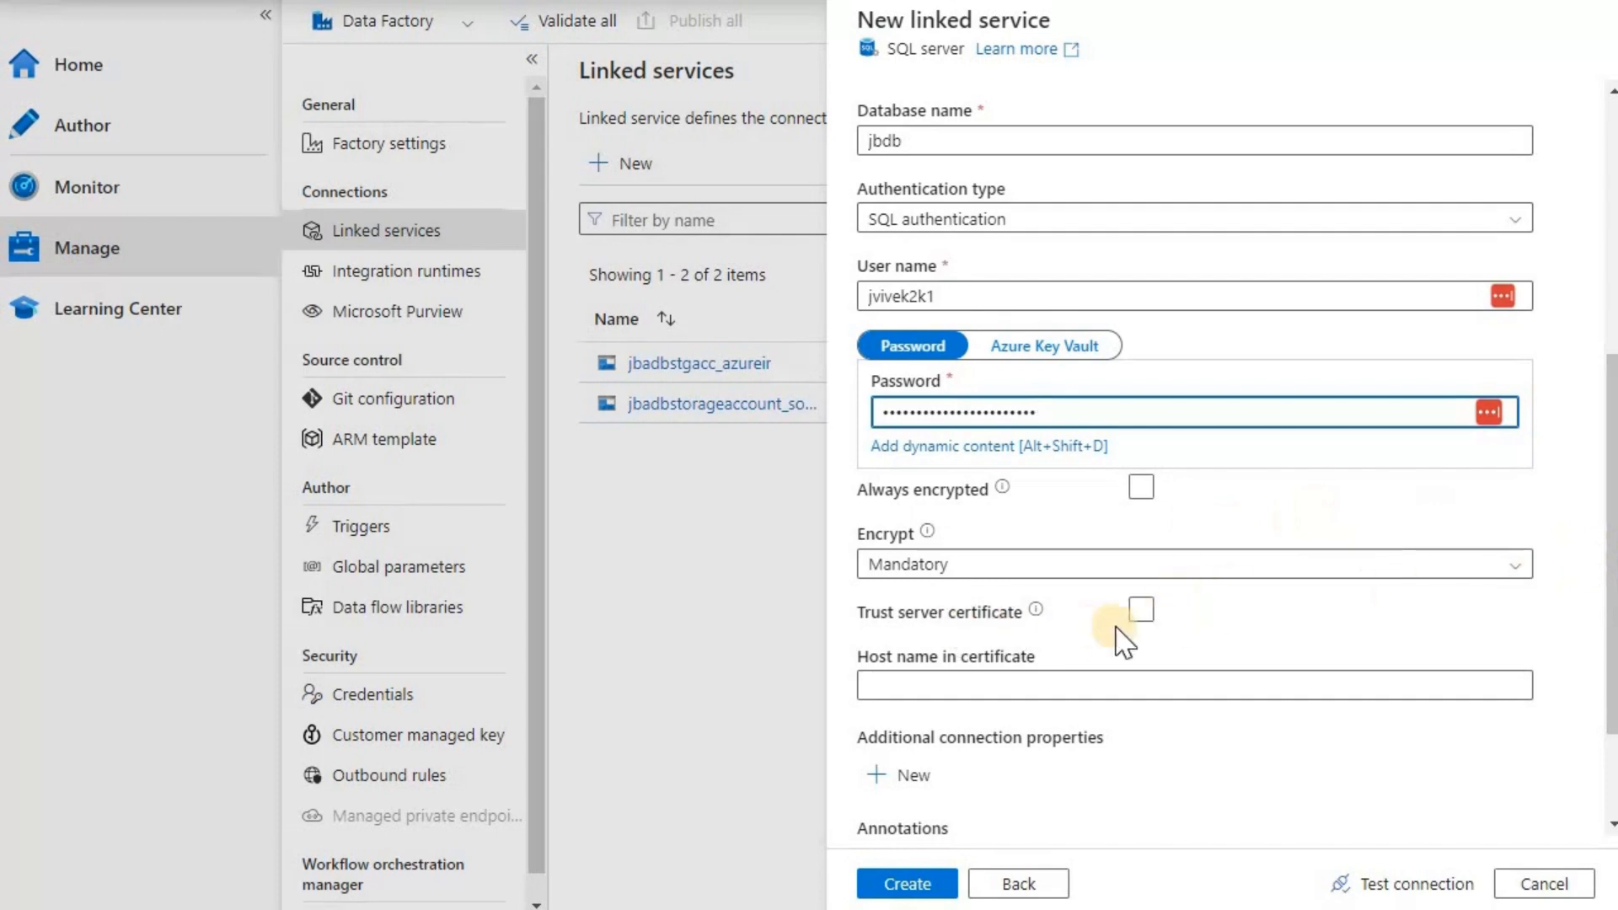
left_click(1141, 610)
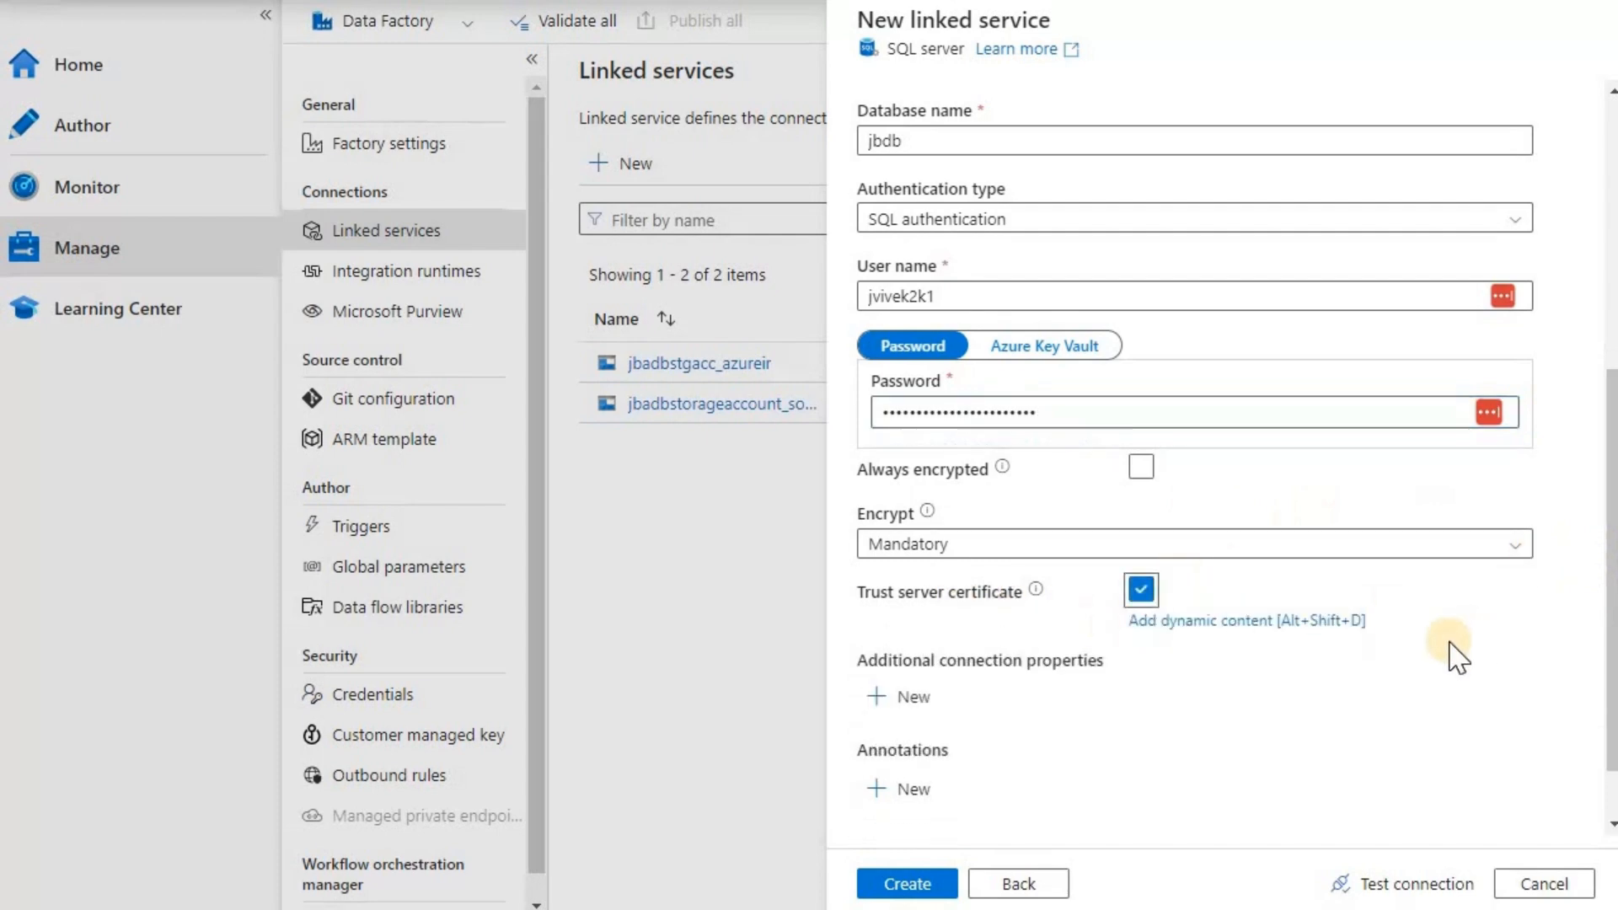
scroll(1463, 649, "down", 1)
left_click(1420, 885)
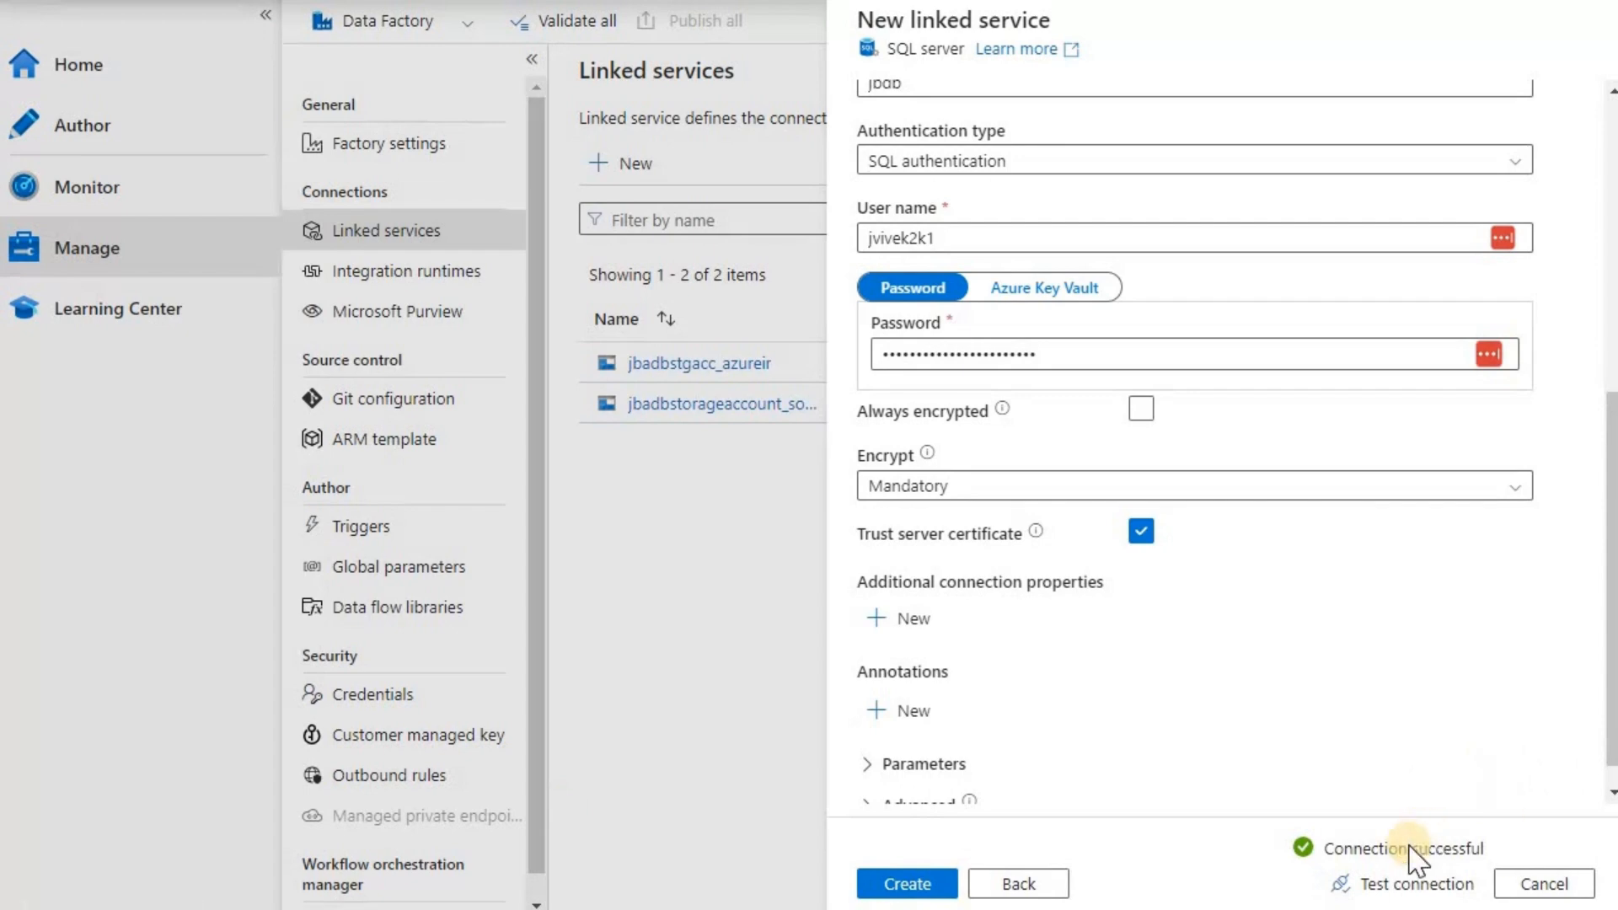
left_click(936, 887)
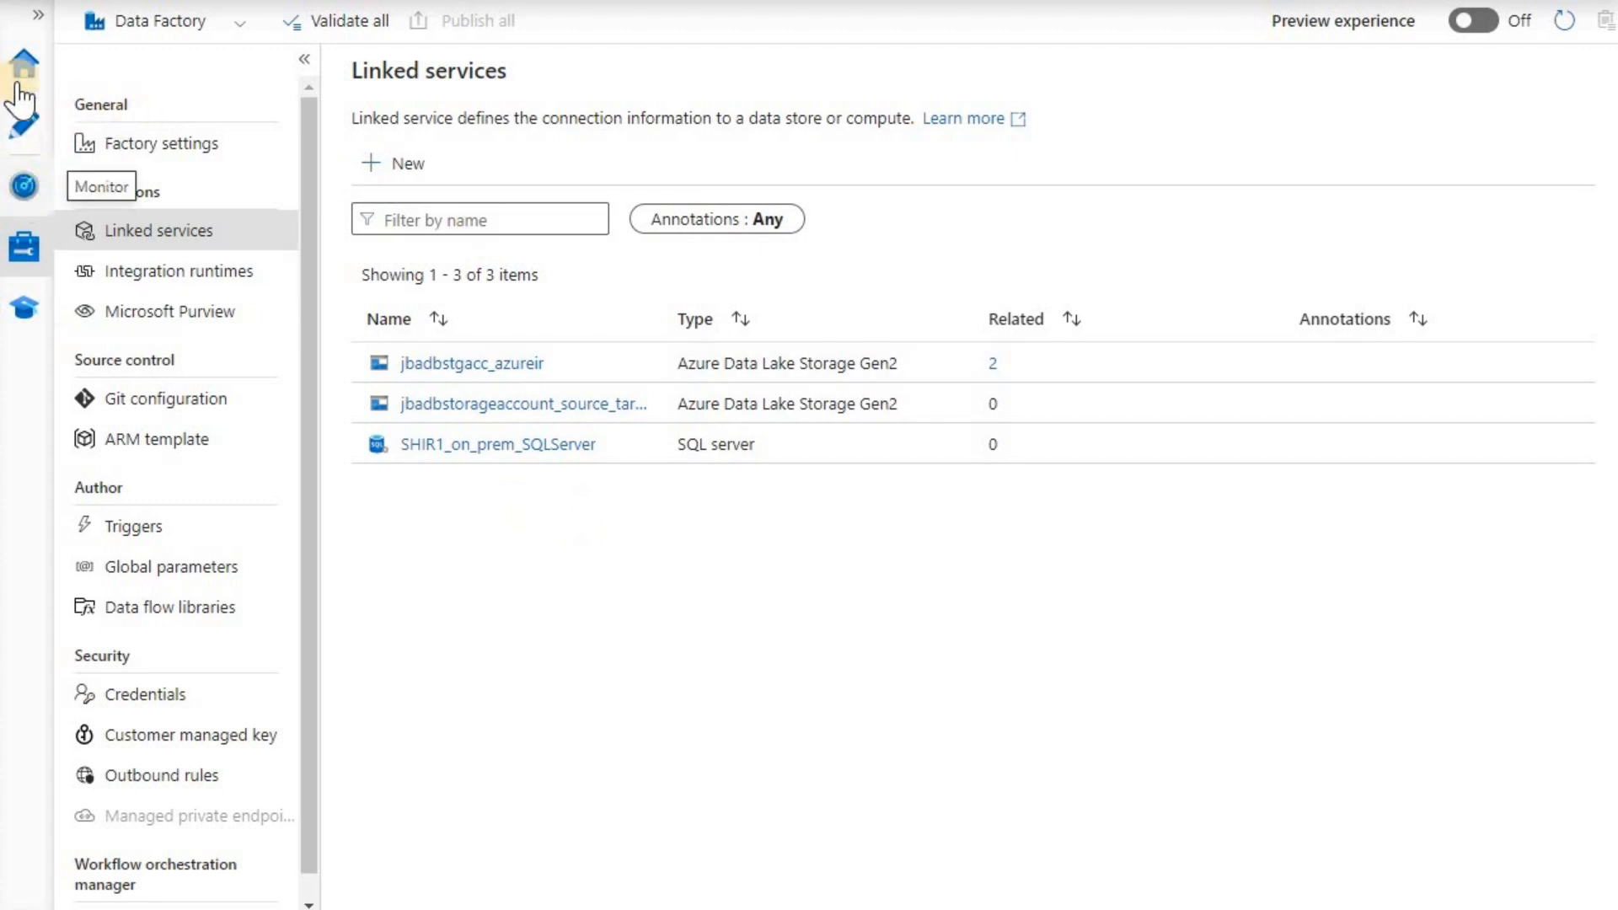
left_click(26, 124)
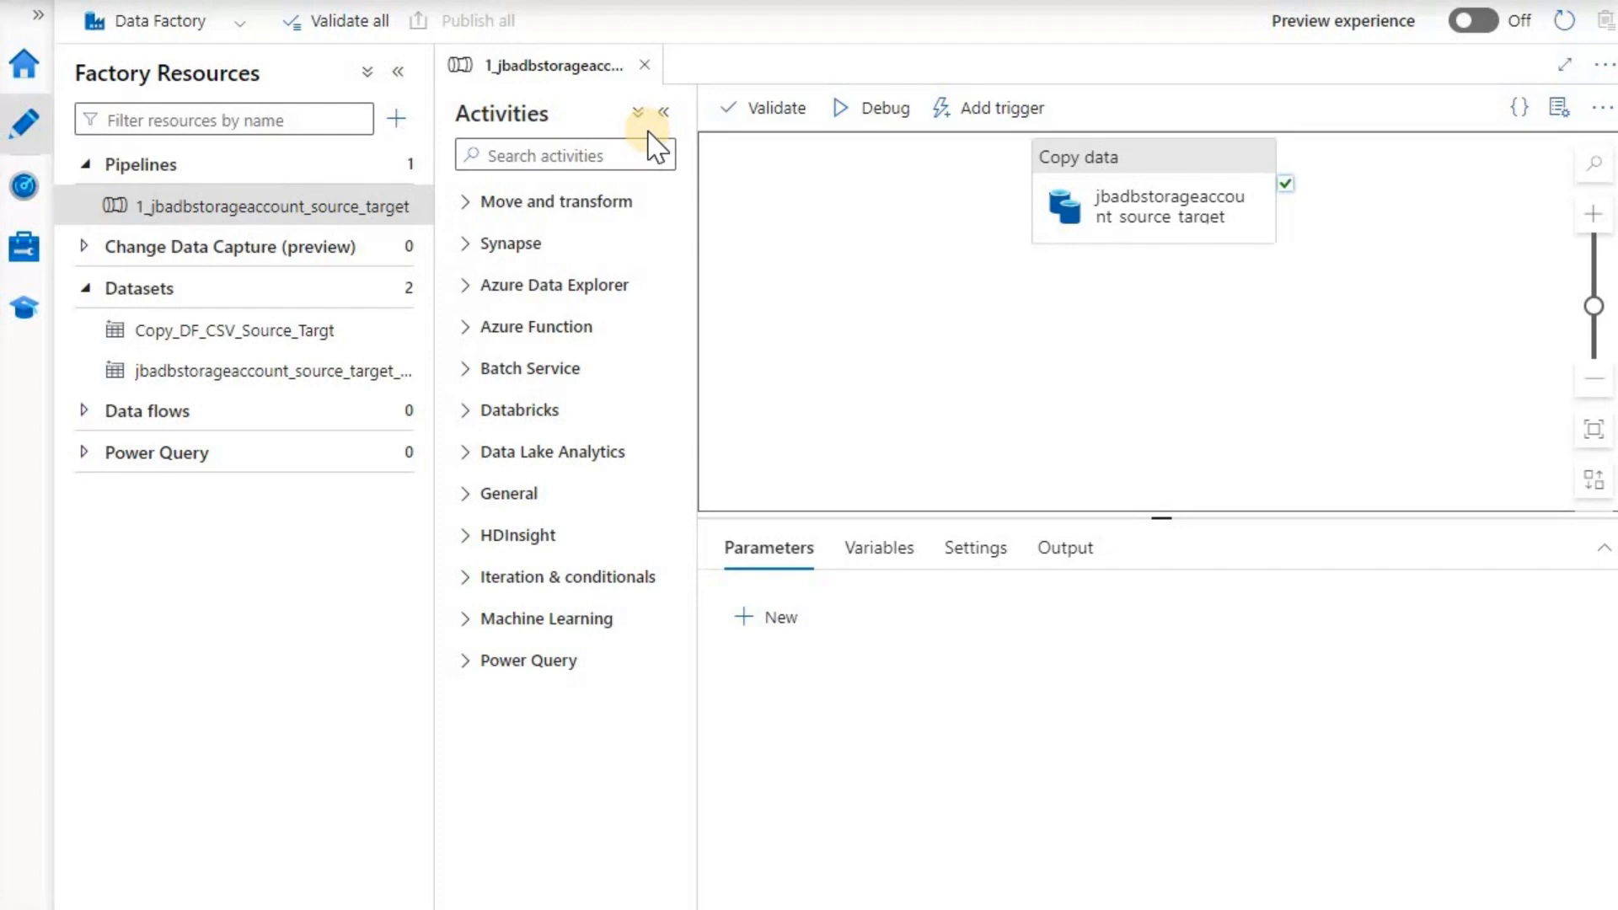
- Create a new pipeline named DF_SHIR_Data_Movement
left_click(405, 120)
mouse_move(495, 155)
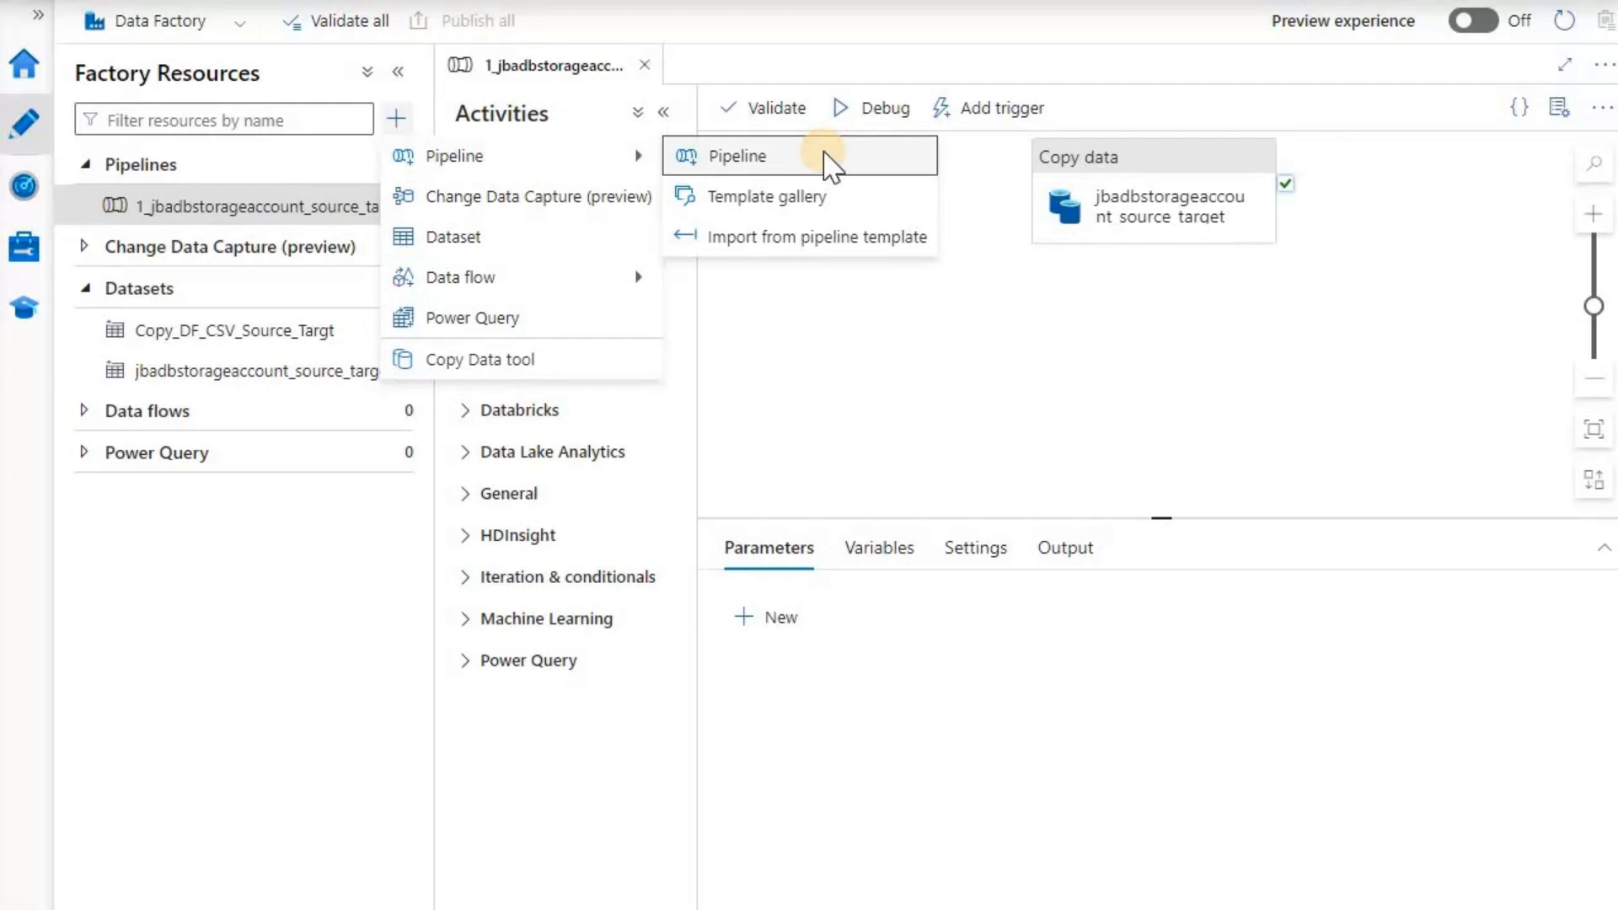
left_click(826, 157)
double_click(1434, 290)
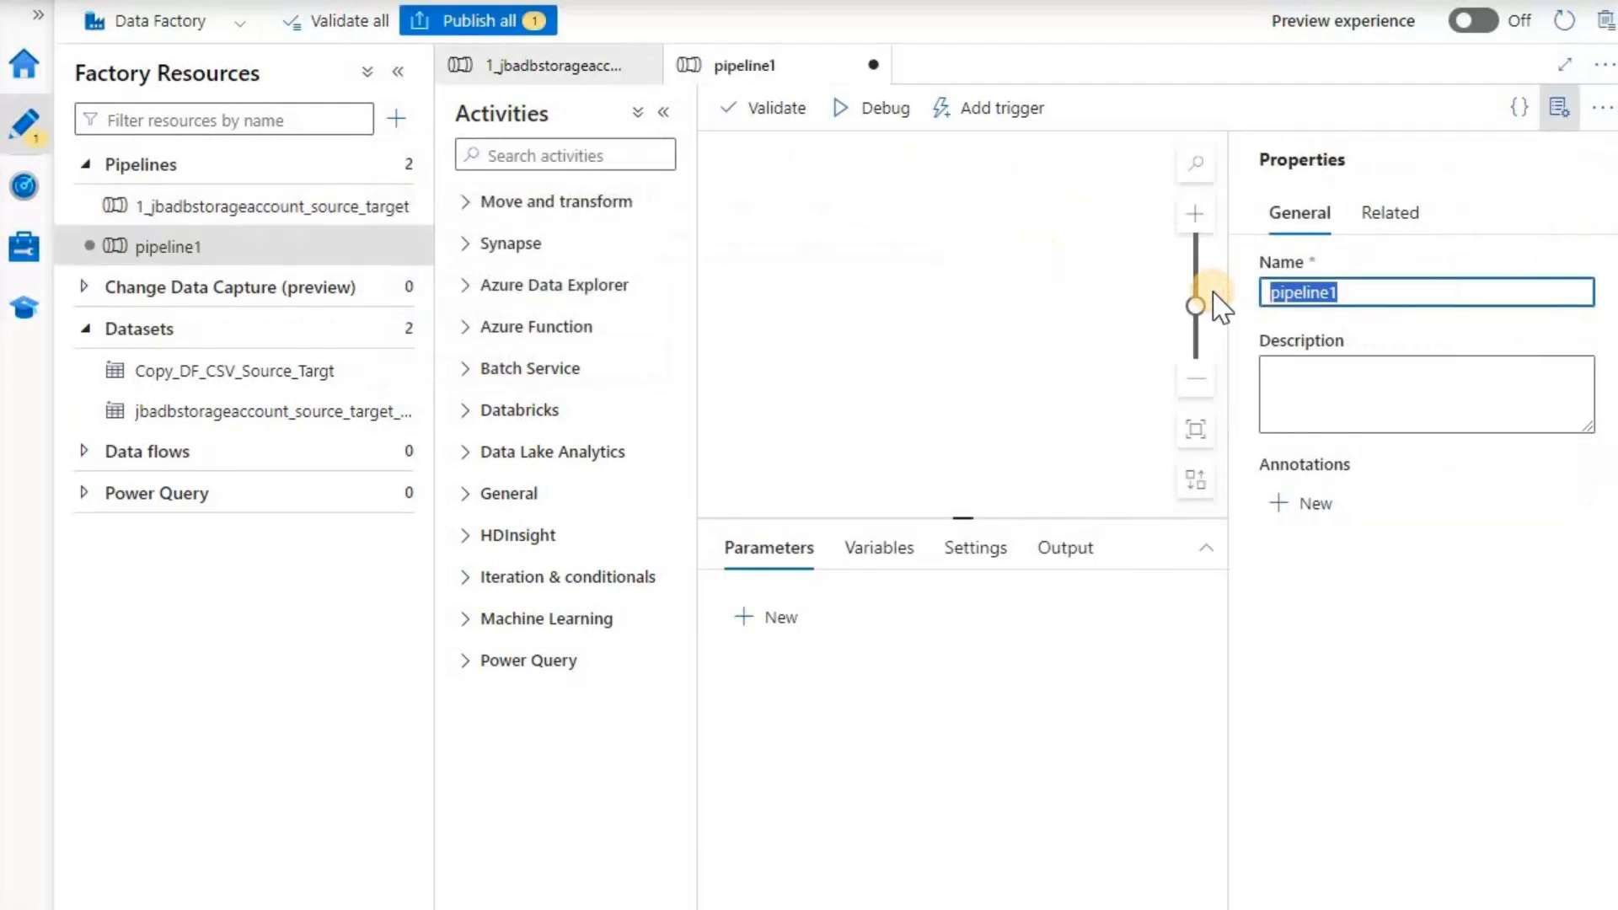
type("DF_SHIR")
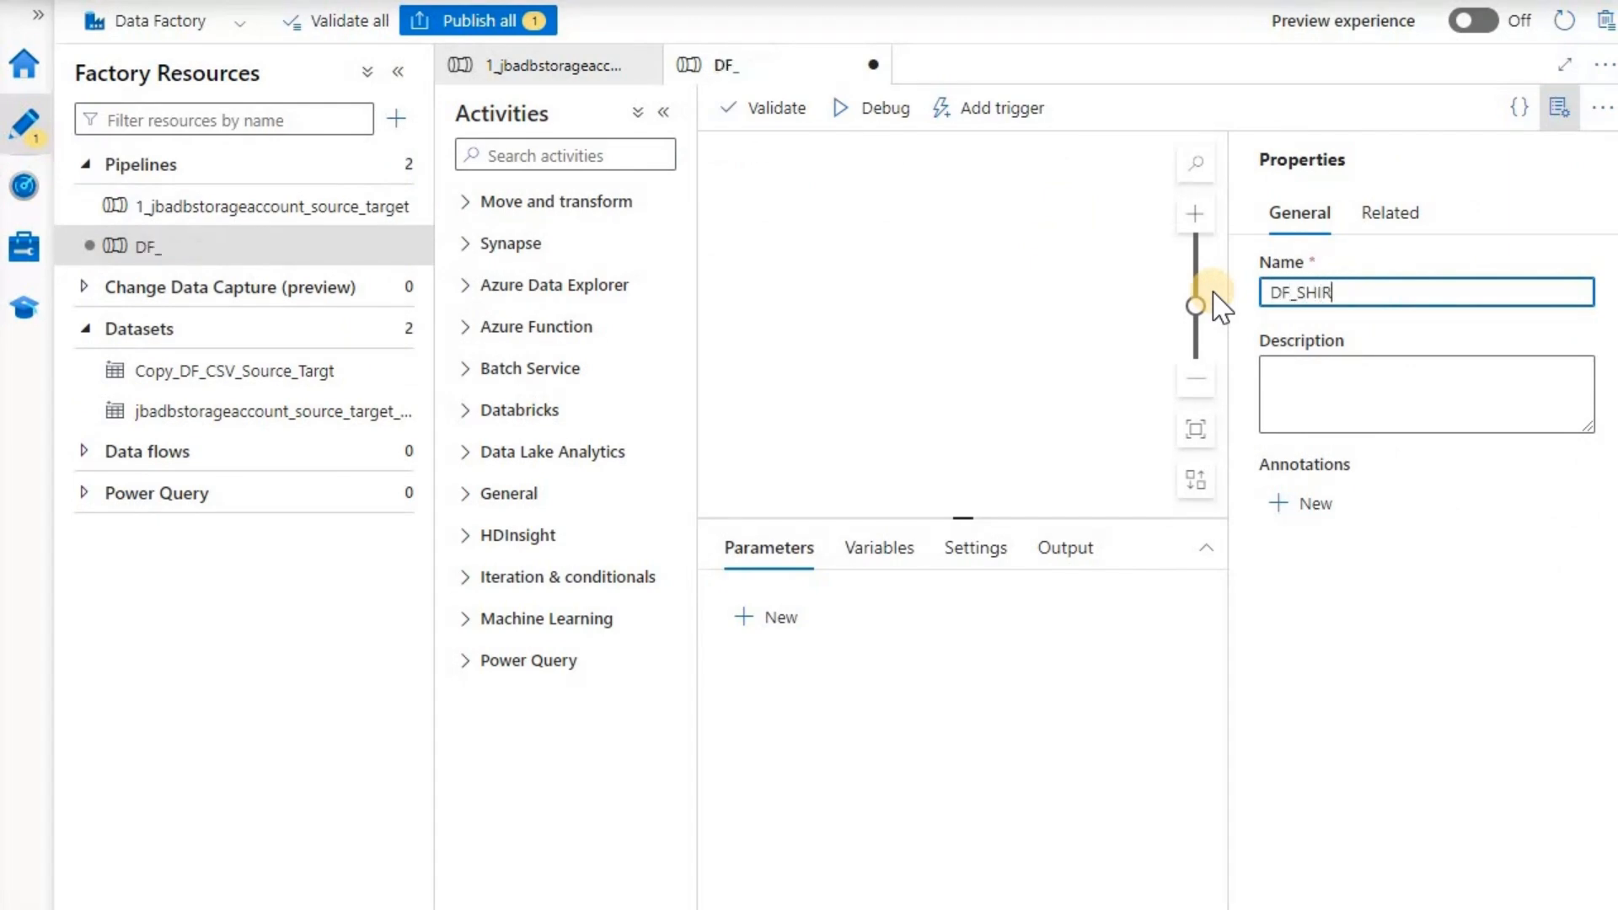
type("_Data_Movement")
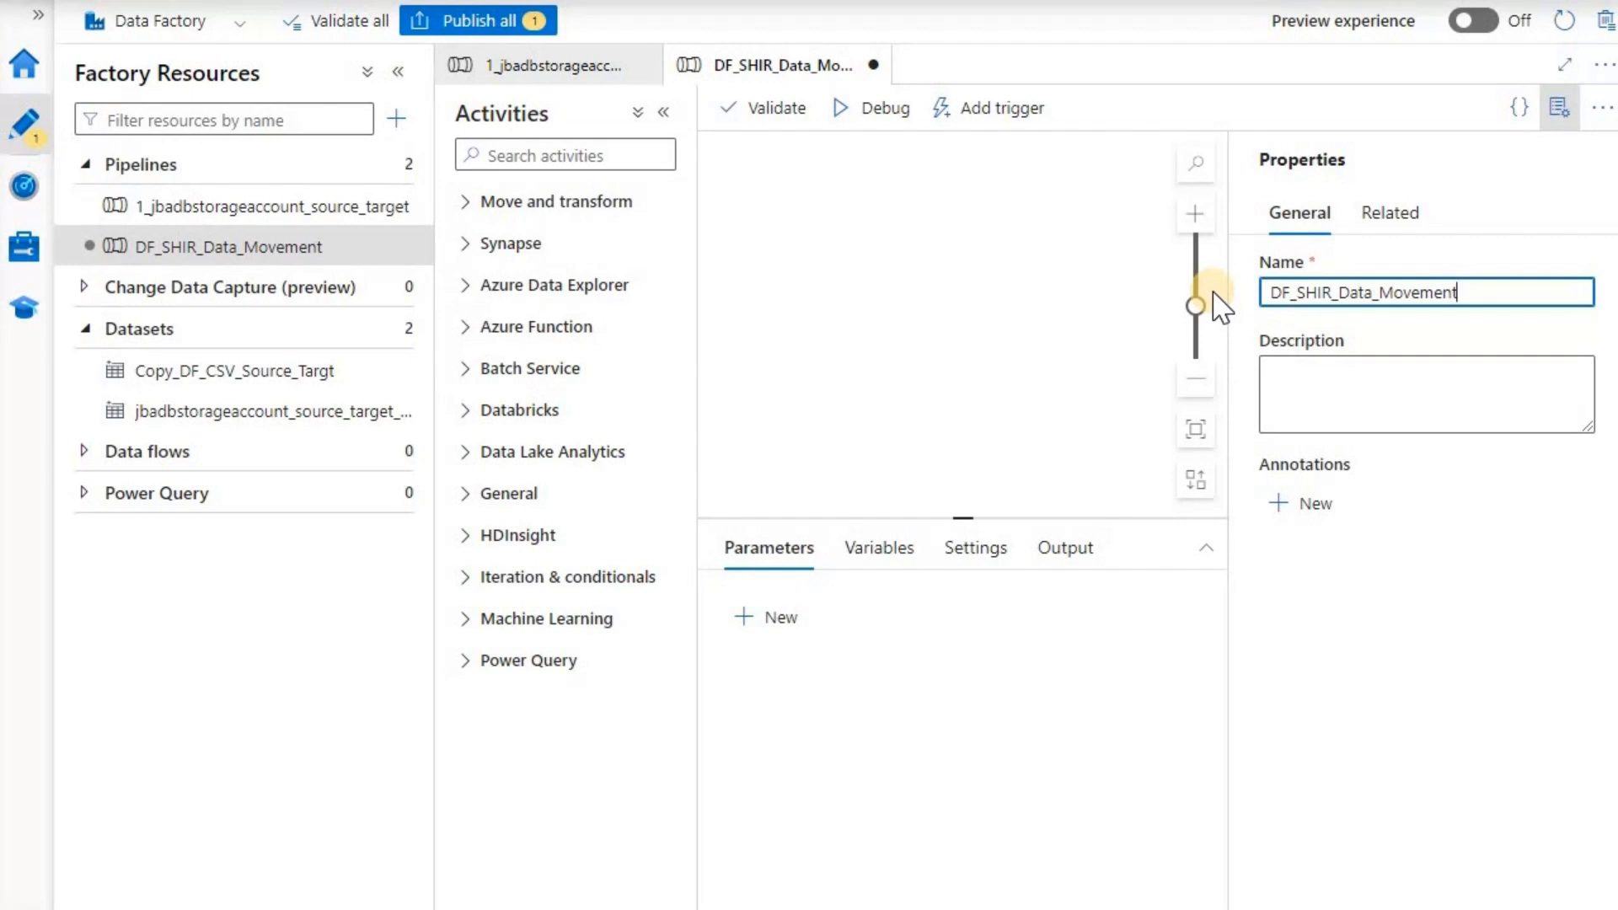
- Add a Copy data activity to the canvas and show its Source settings
left_click(463, 202)
left_click_drag(531, 251, 896, 245)
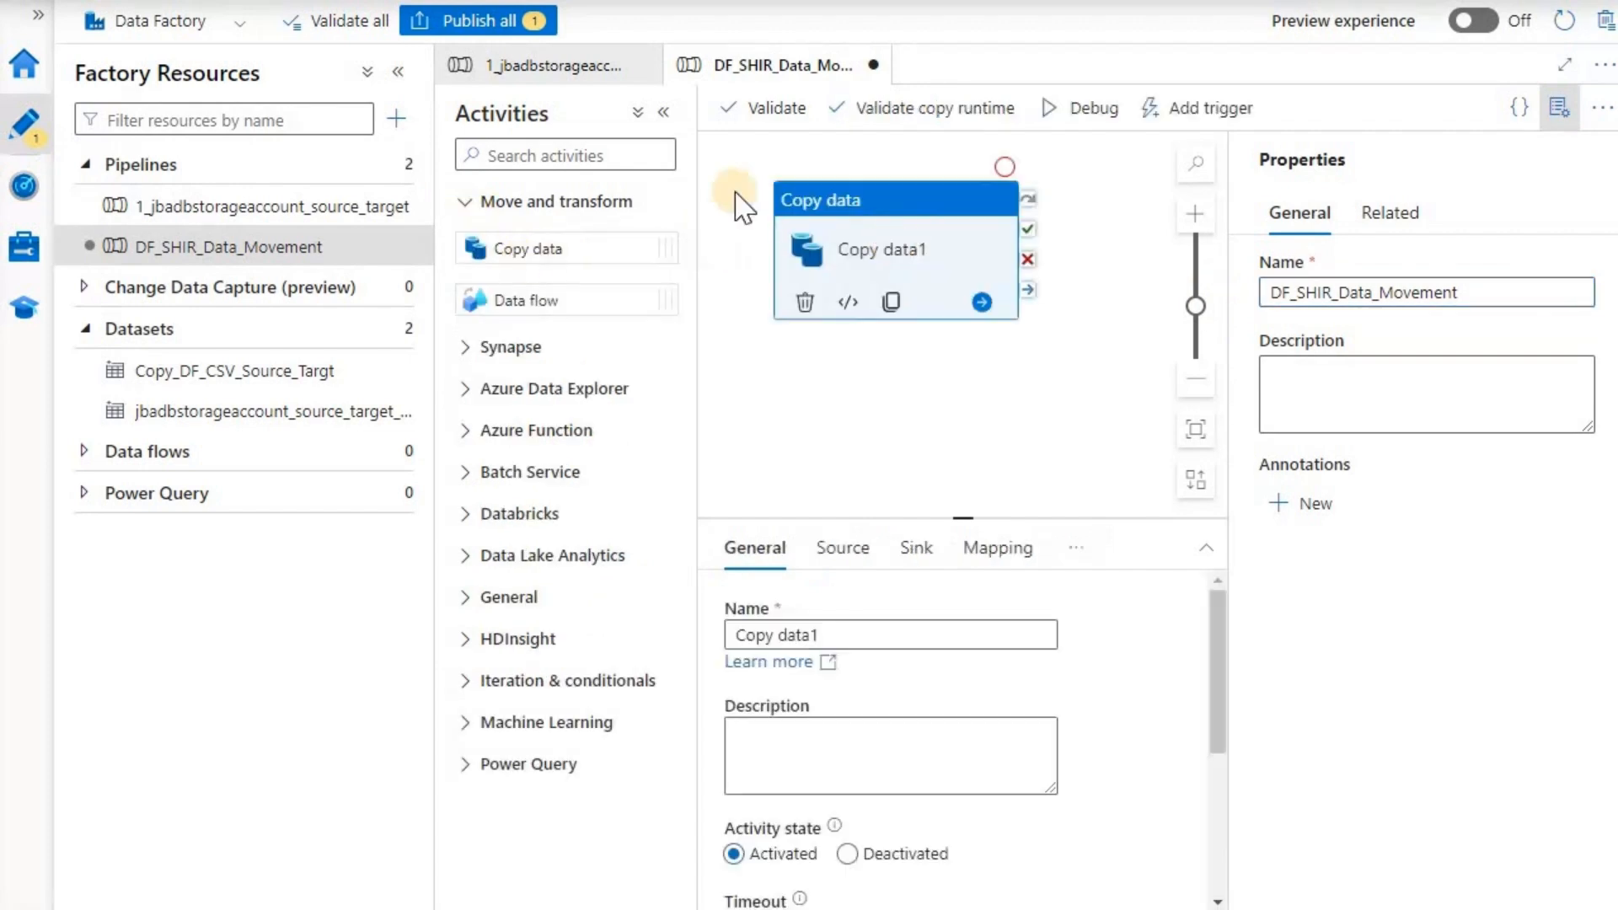
left_click(399, 71)
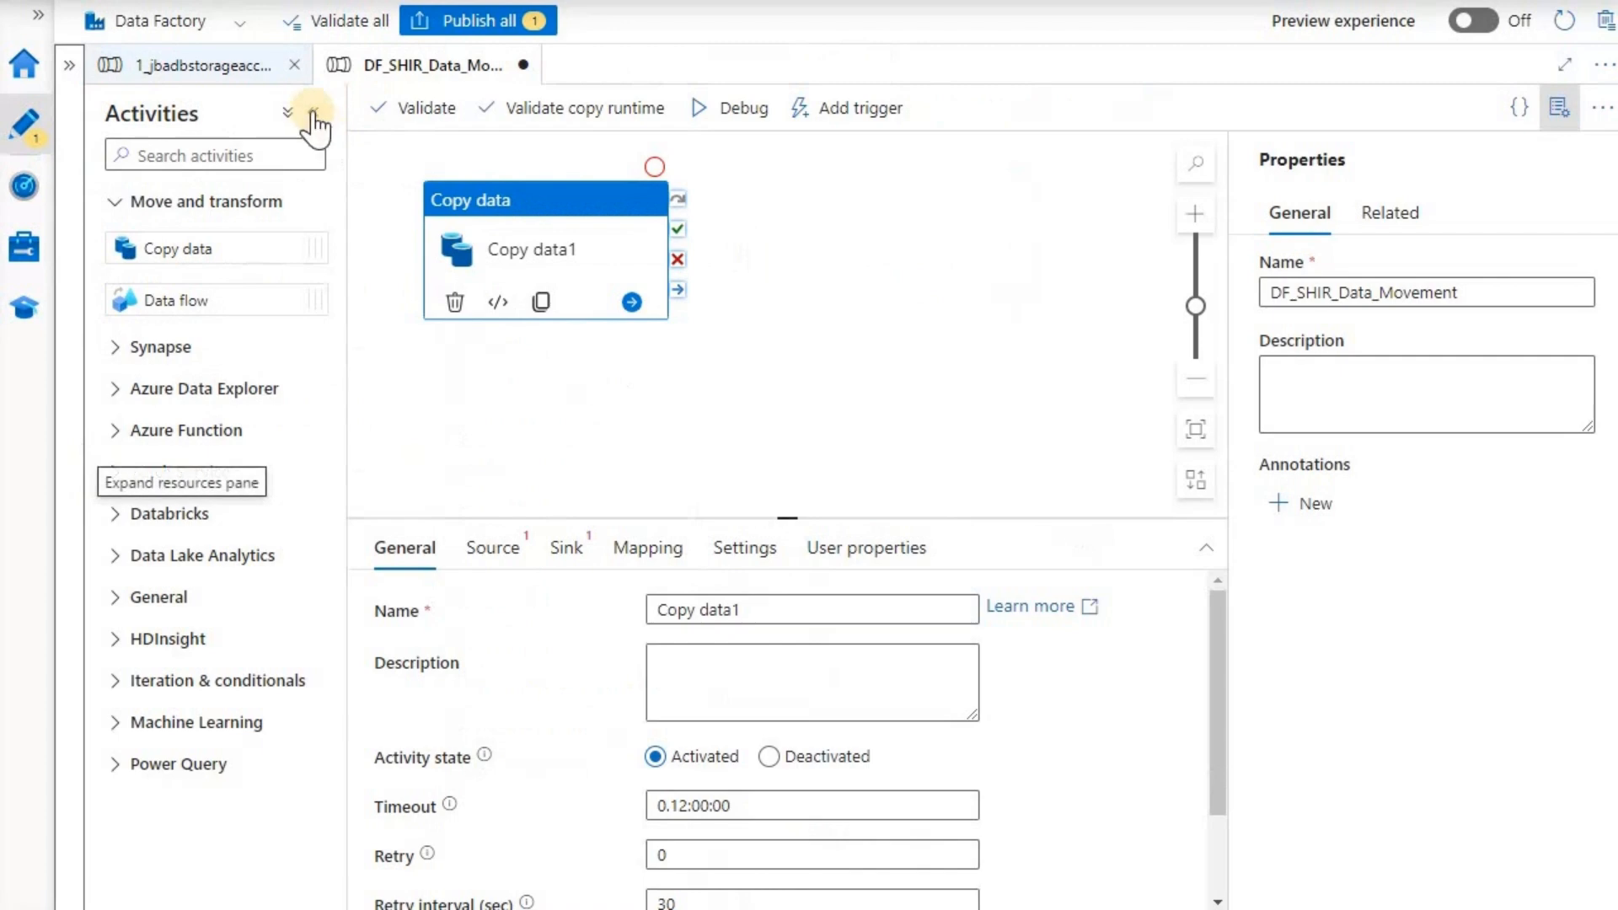
left_click(313, 112)
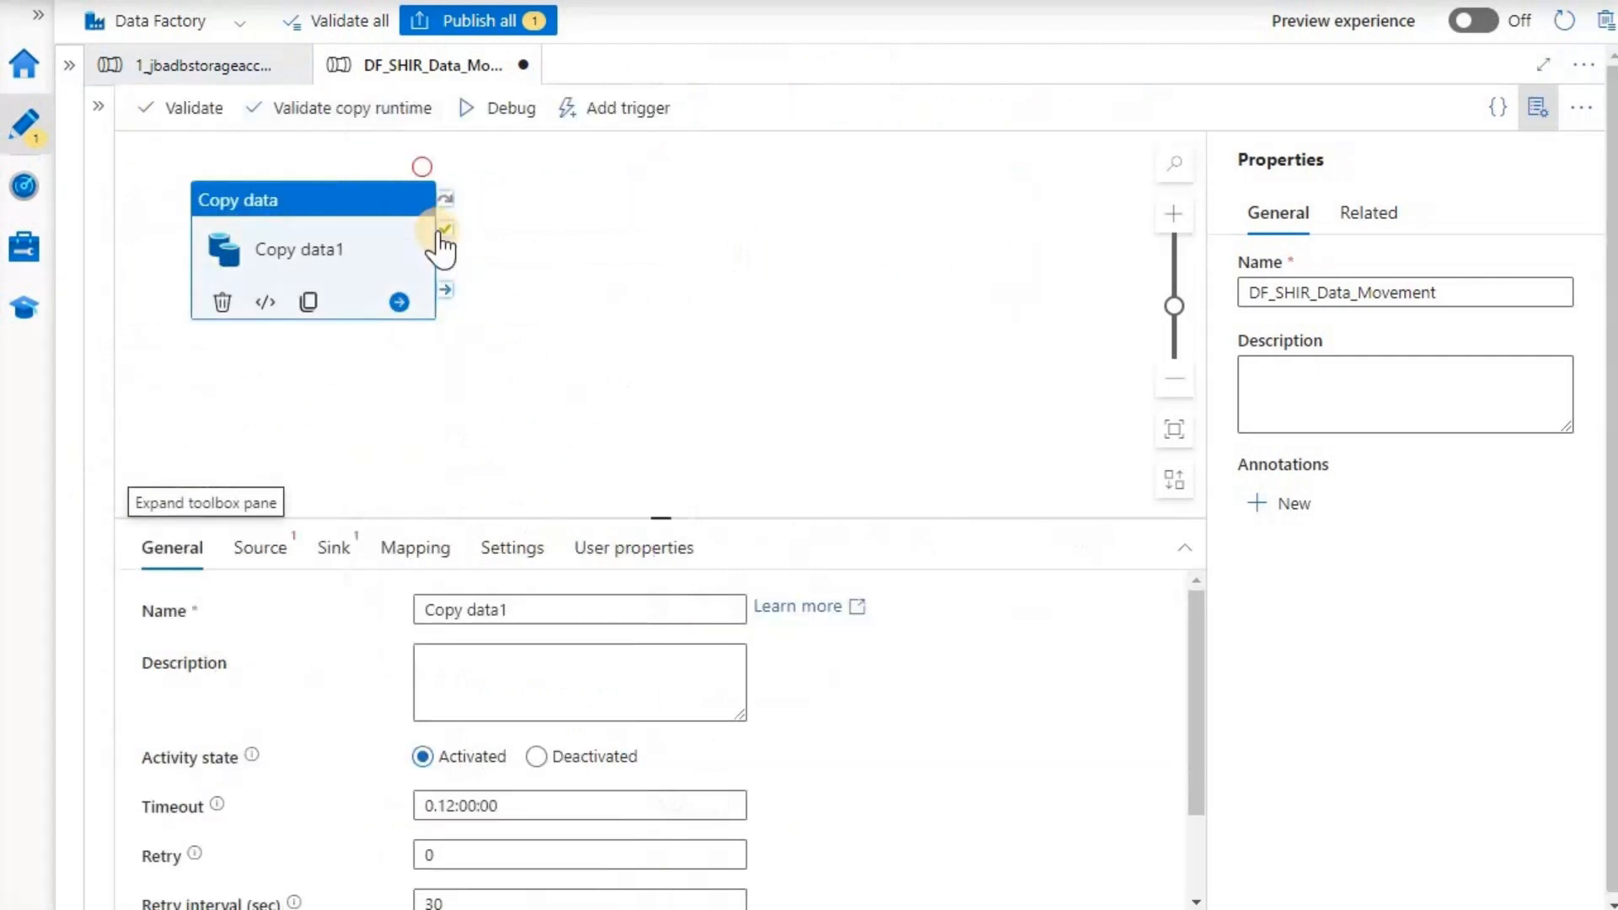
left_click(320, 206)
left_click(268, 552)
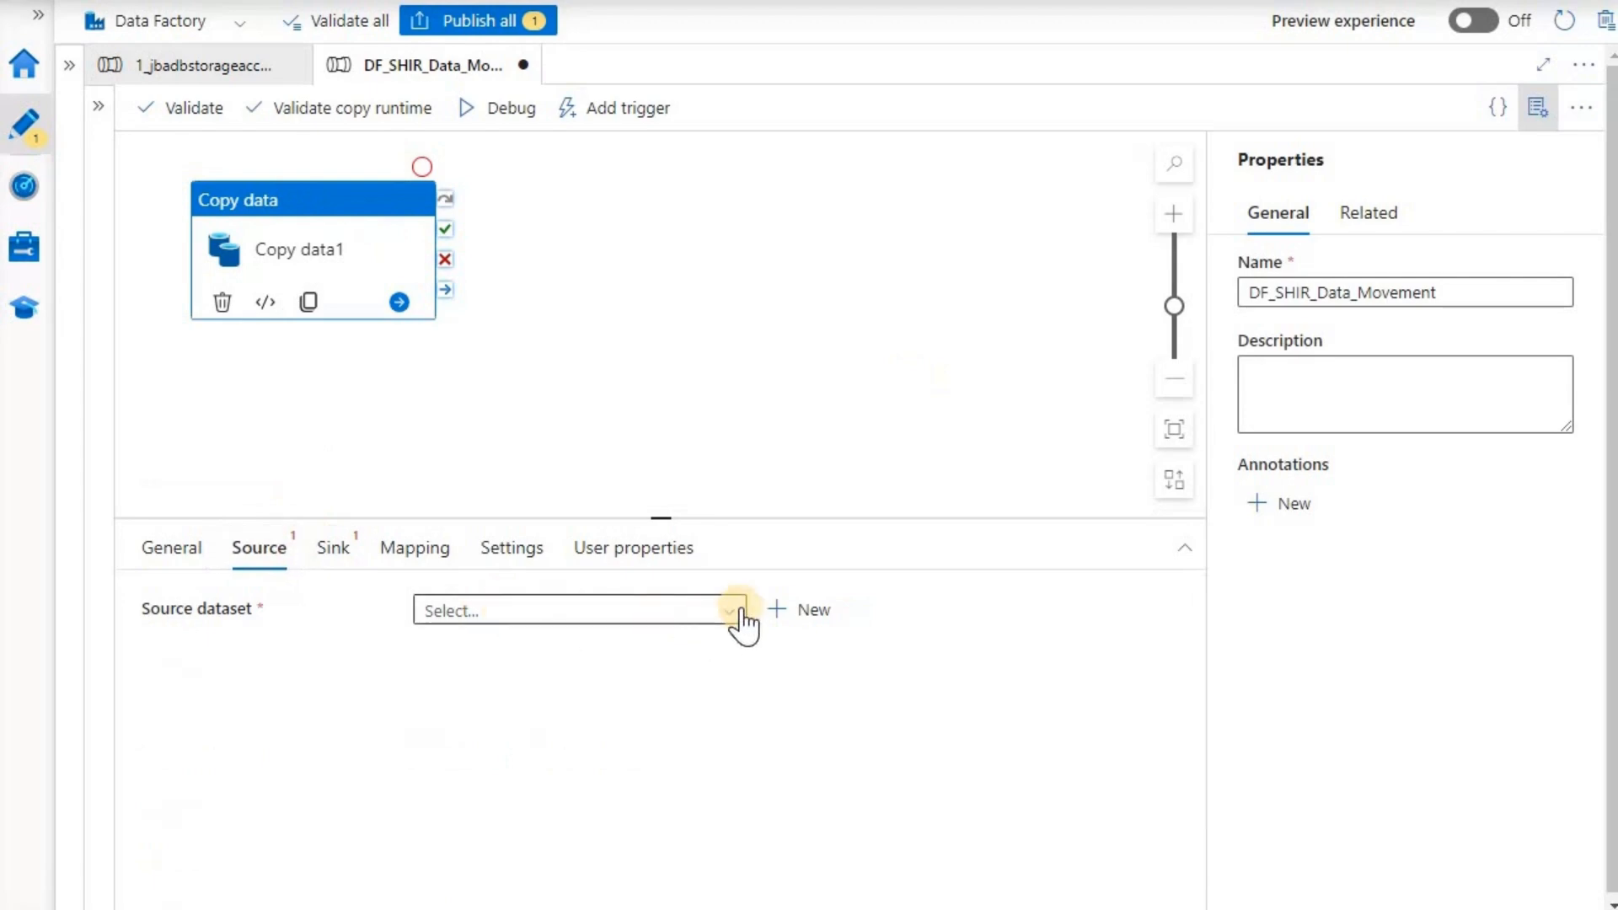
- Create a new source dataset using the SQL server data store from the Database category
left_click(811, 611)
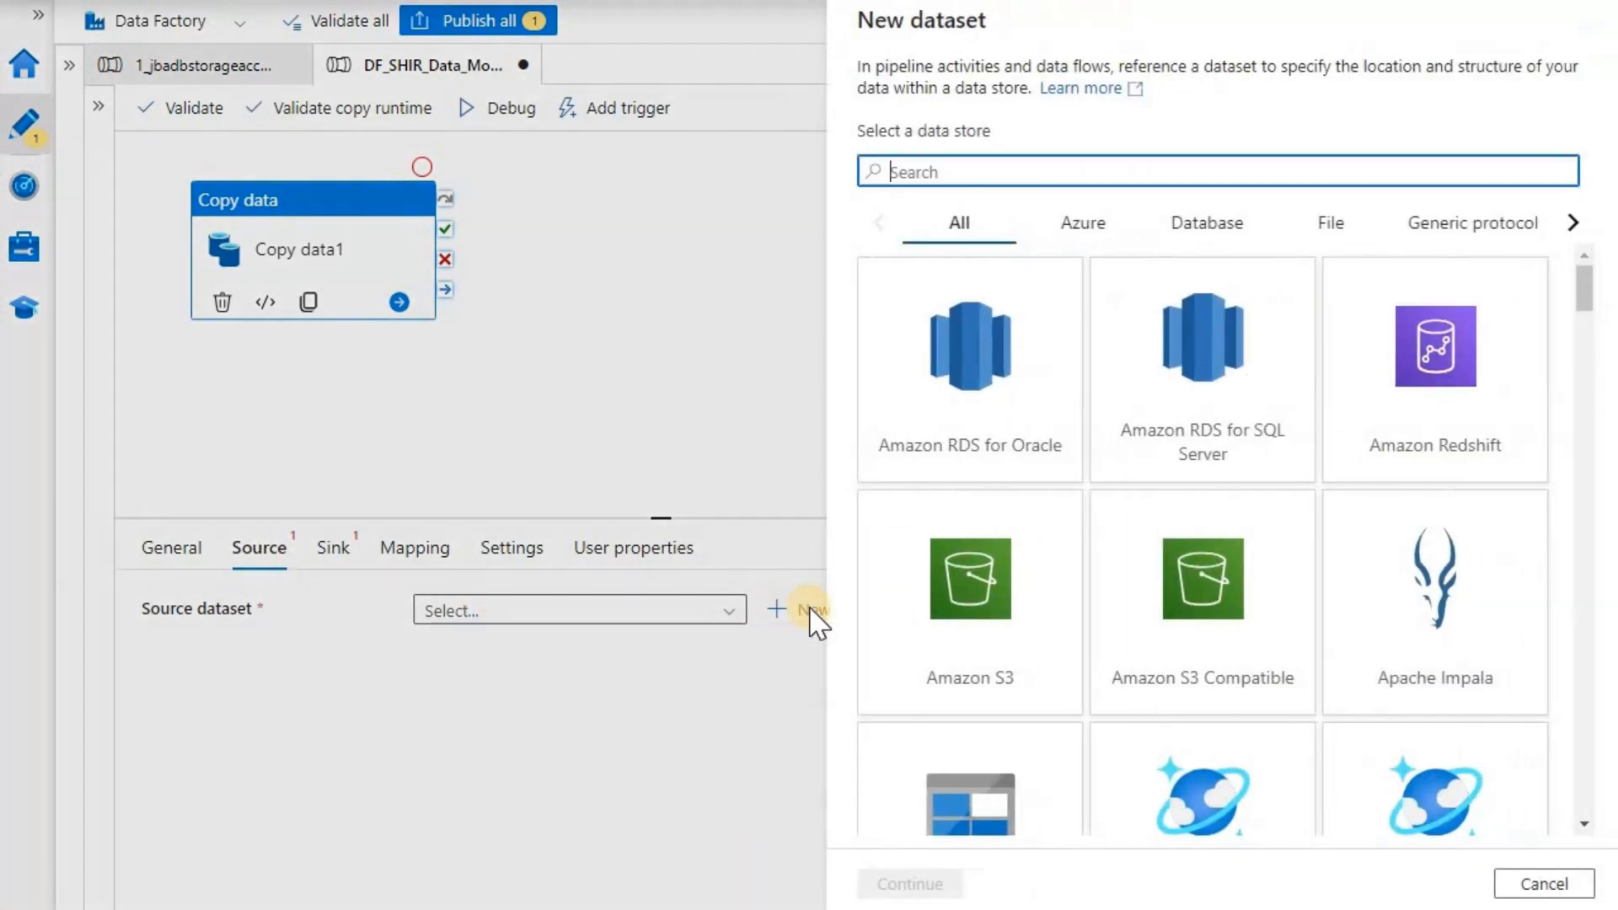
scroll(1321, 445, "down", 7)
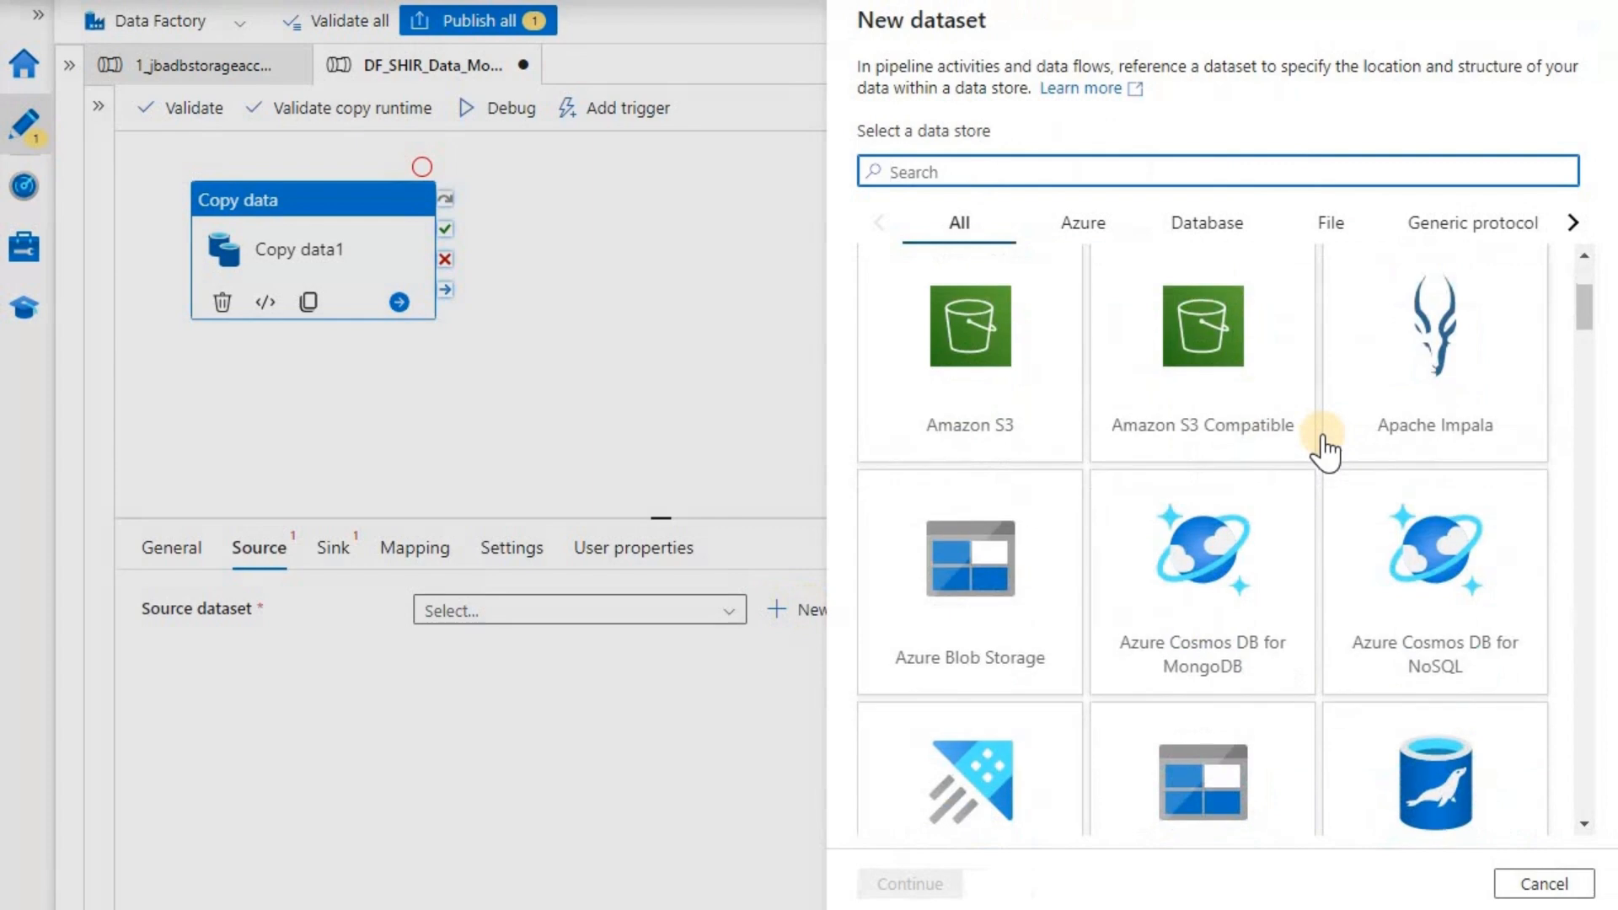
scroll(1332, 451, "down", 4)
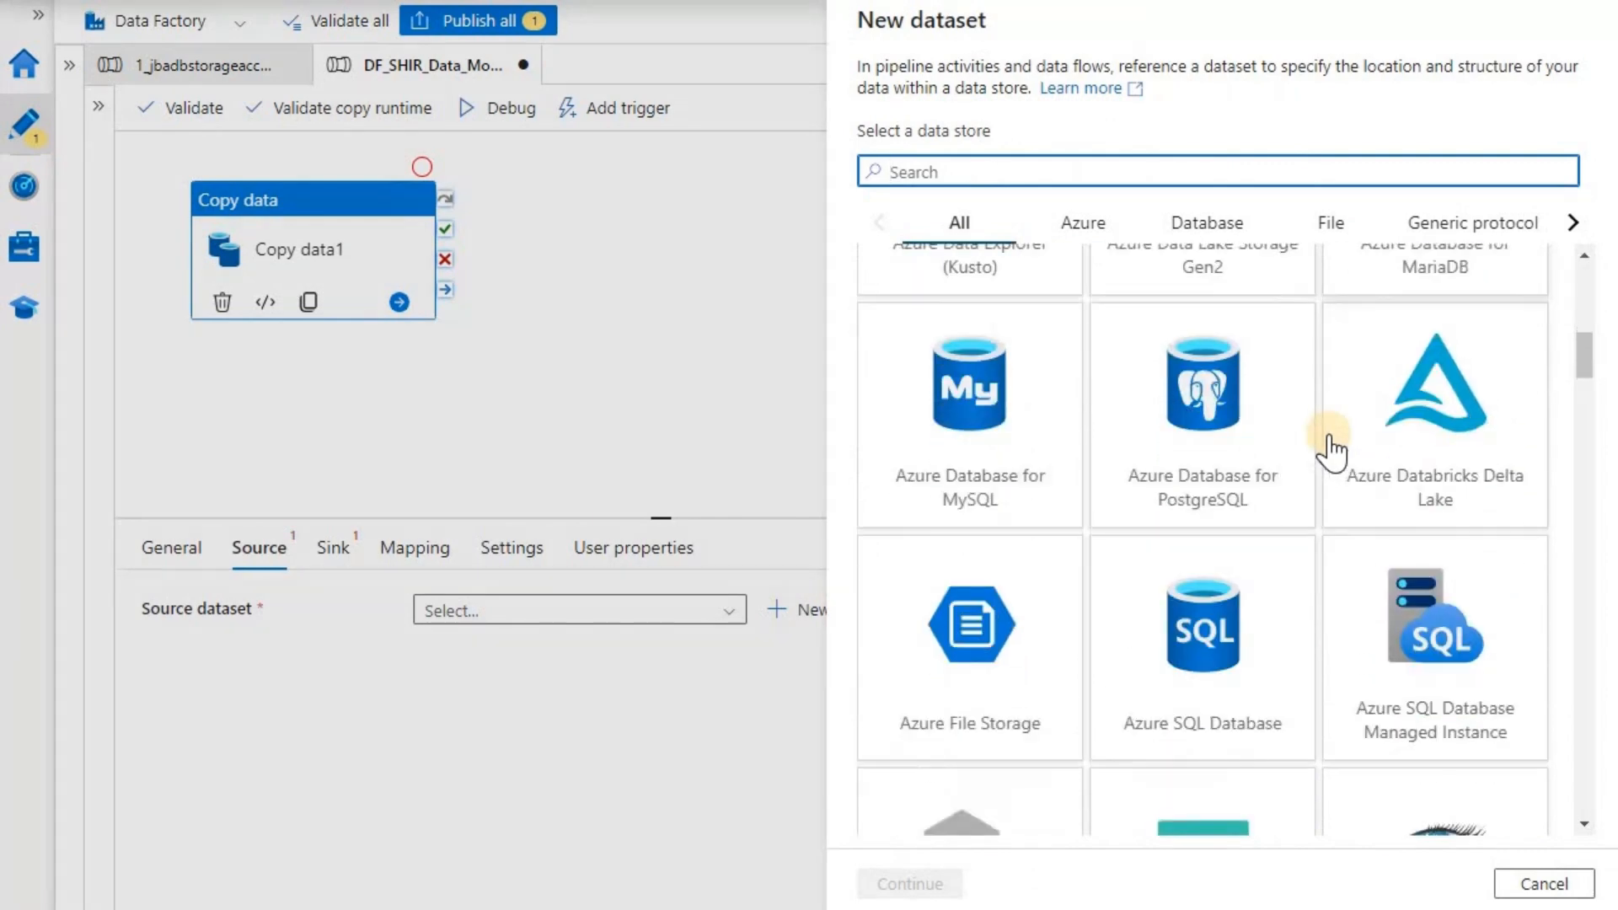
scroll(1332, 451, "down", 4)
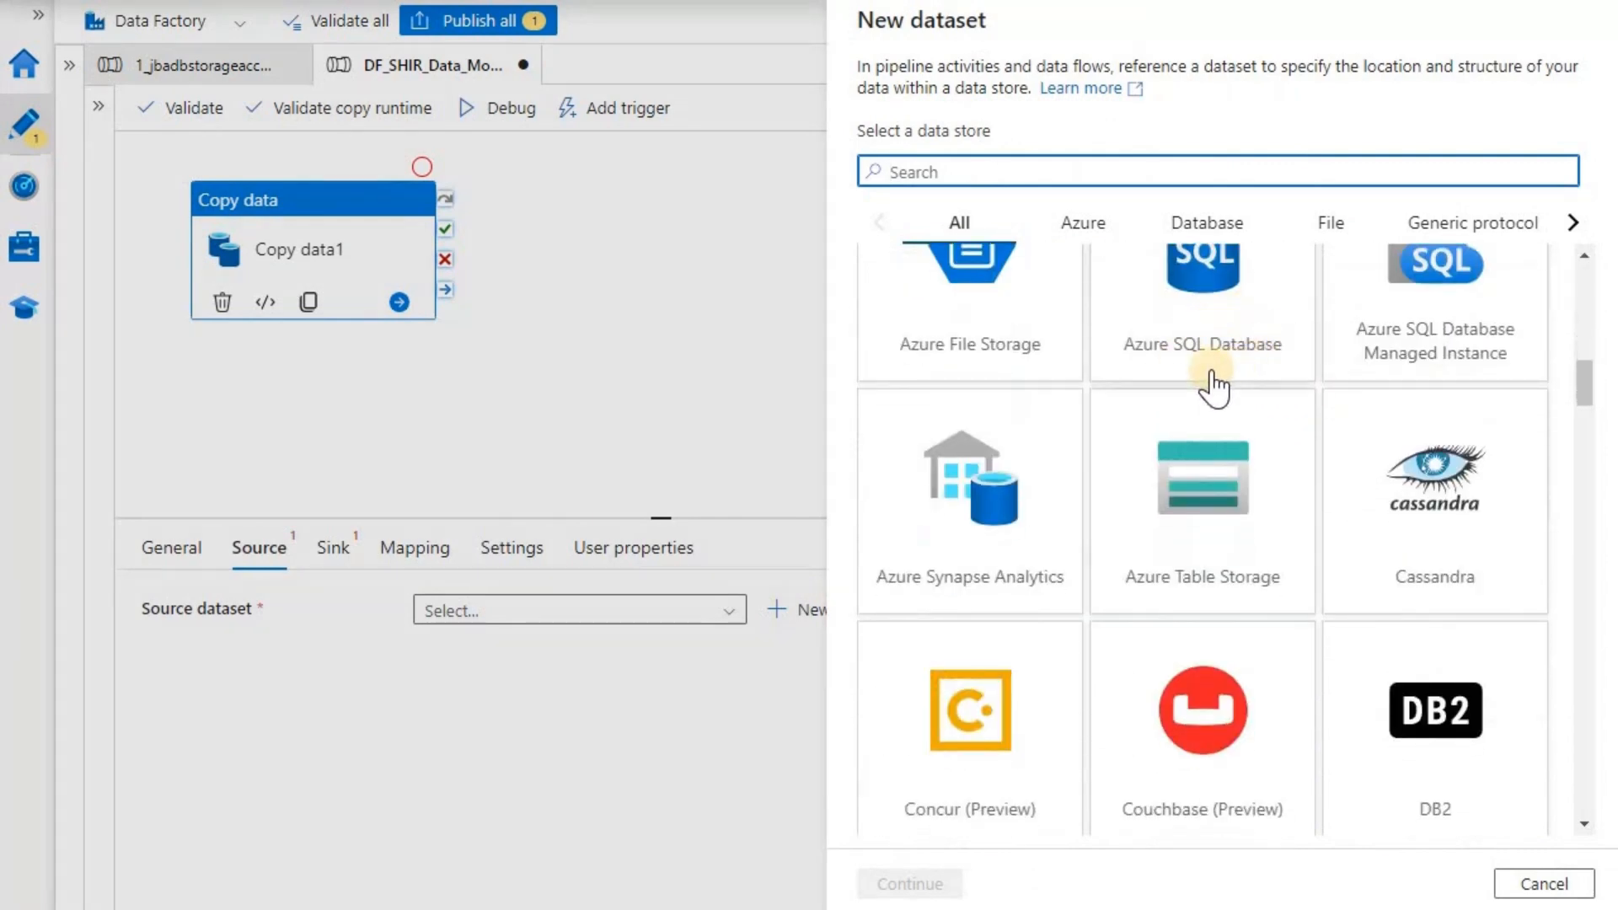
scroll(1313, 421, "down", 6)
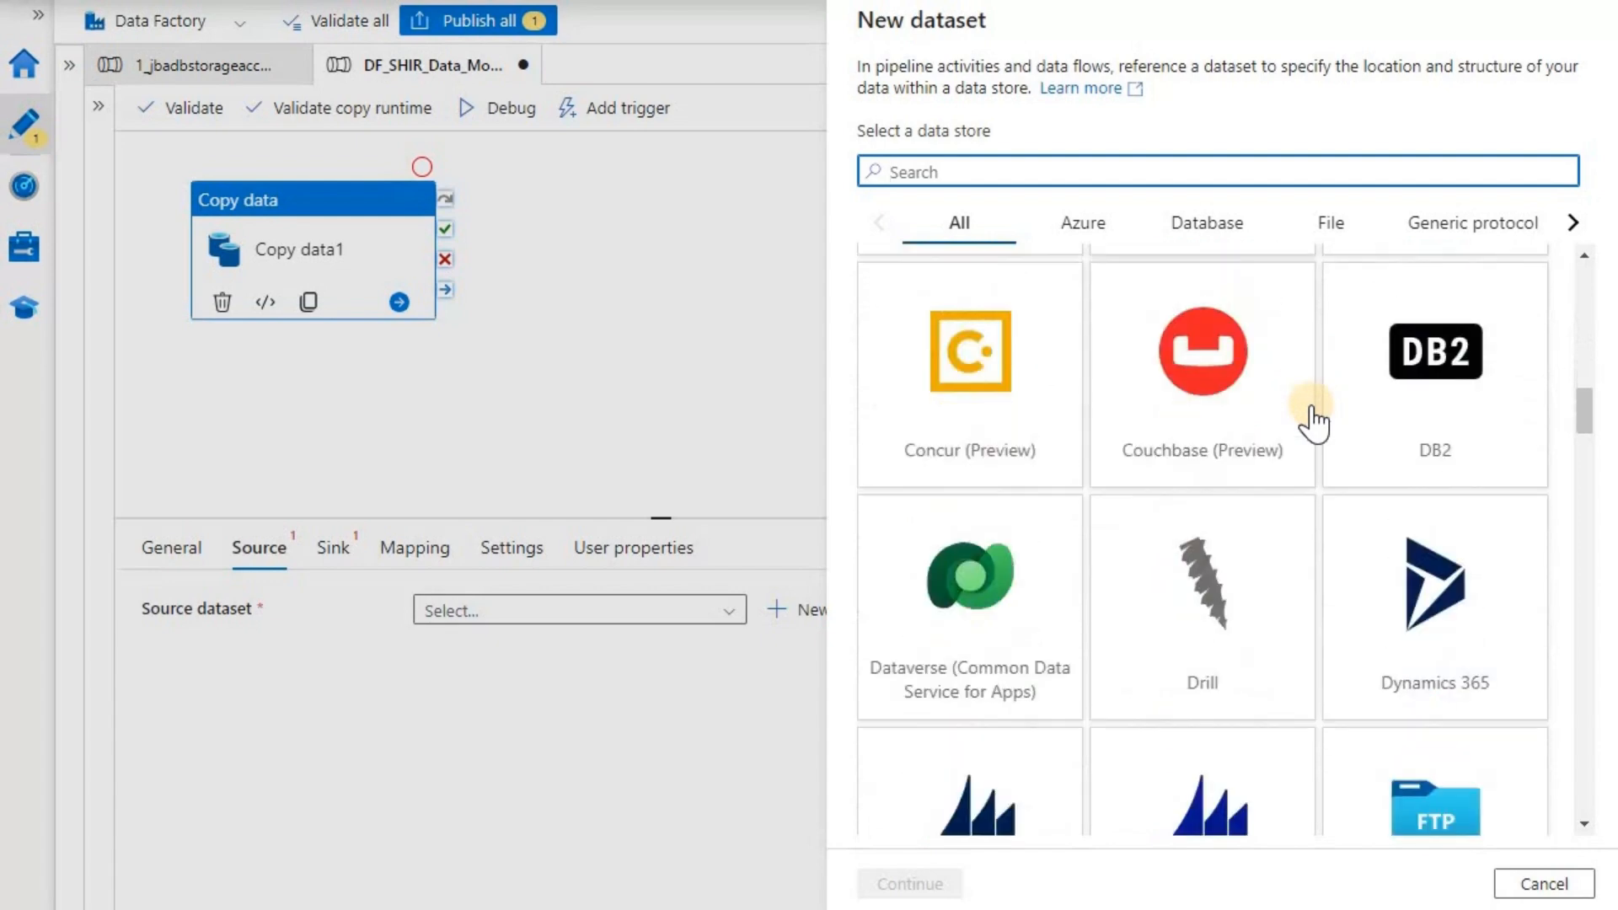
scroll(1313, 422, "down", 5)
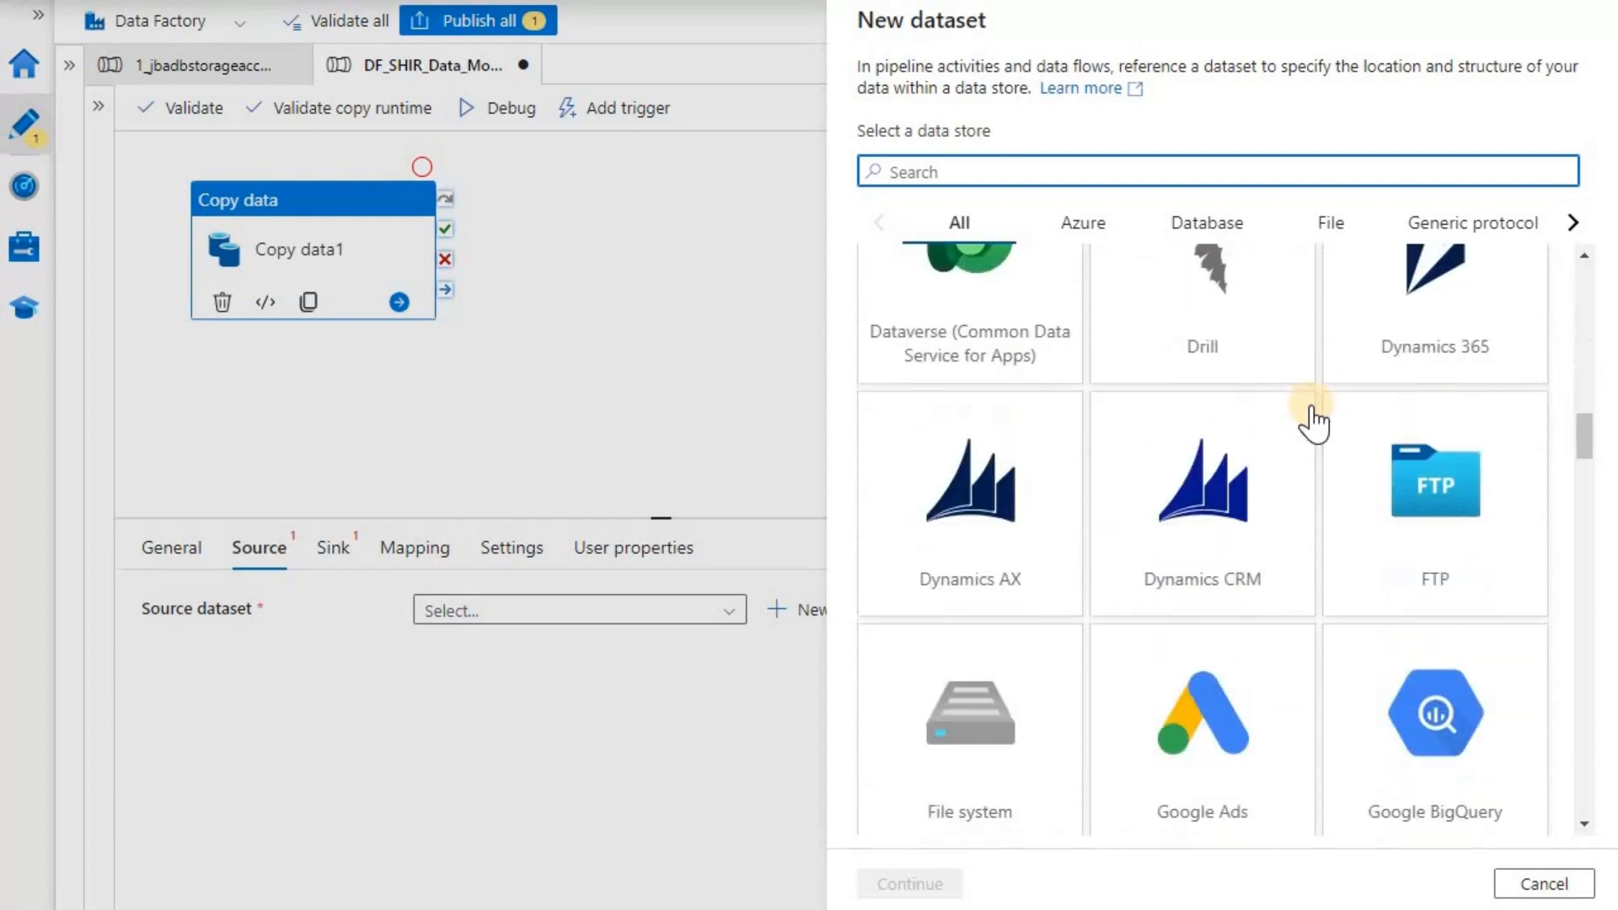
left_click(1226, 227)
scroll(1311, 488, "down", 3)
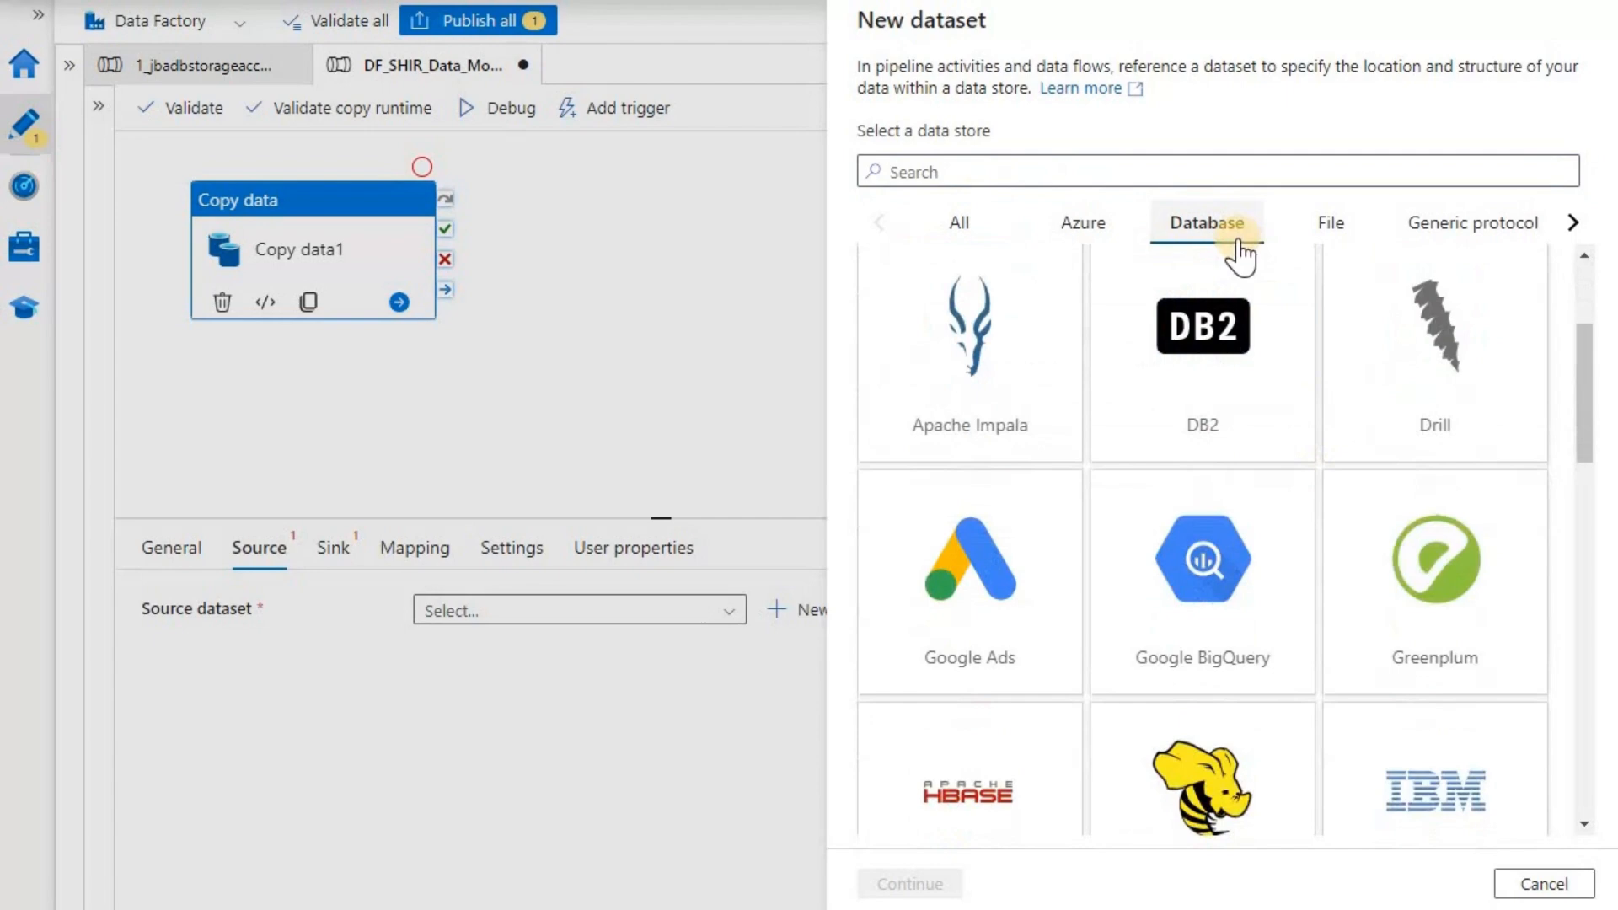
scroll(1250, 463, "down", 9)
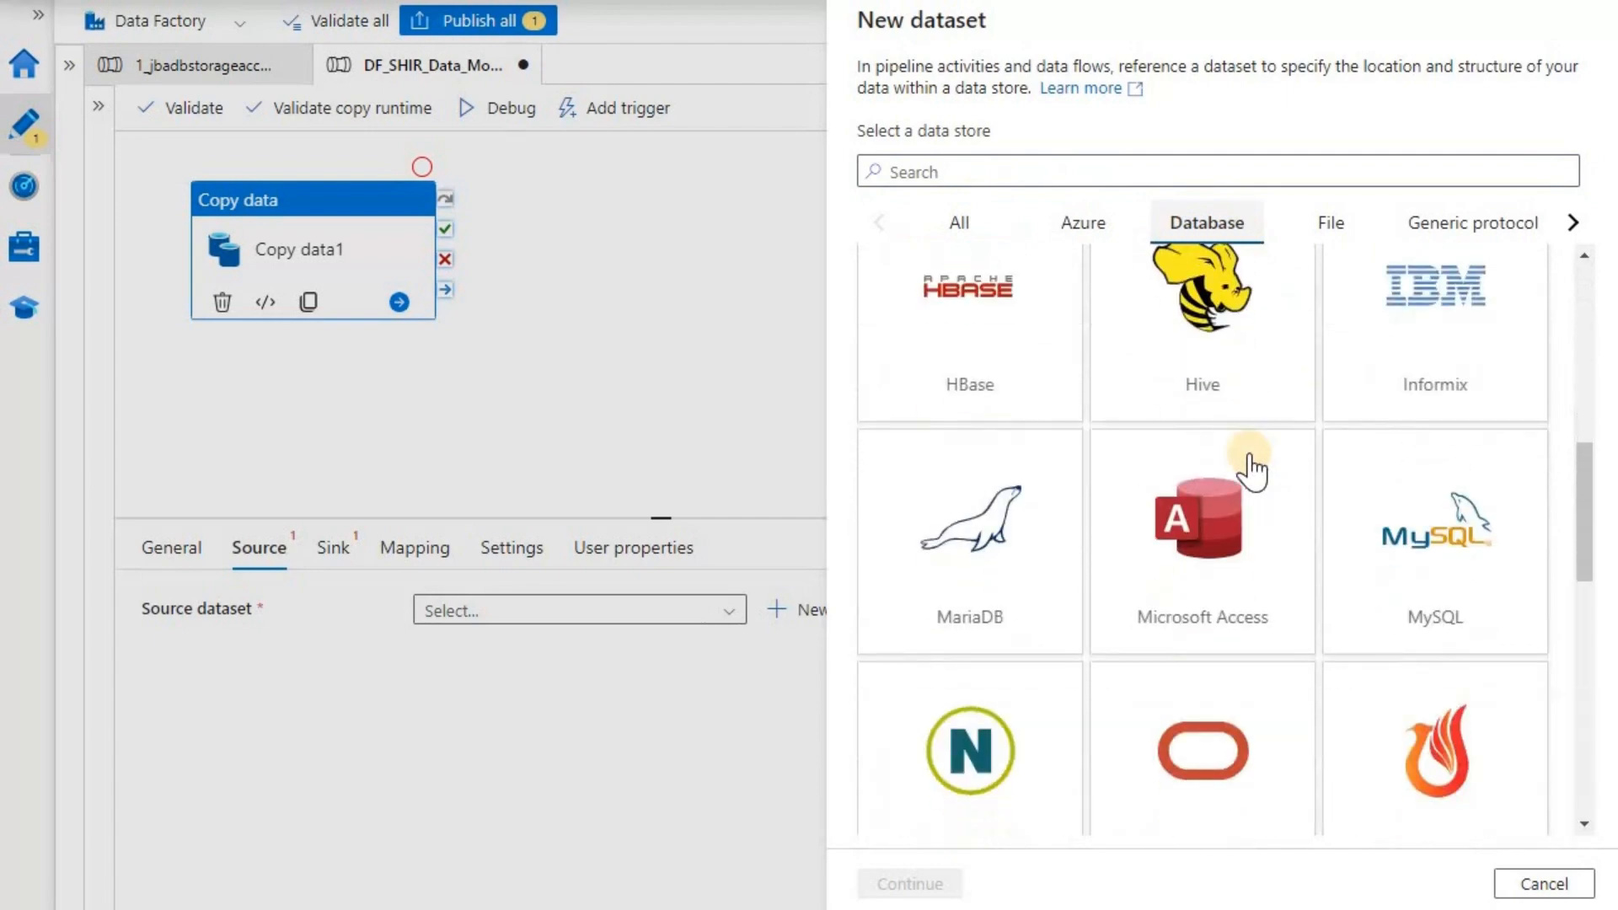
scroll(1250, 468, "down", 6)
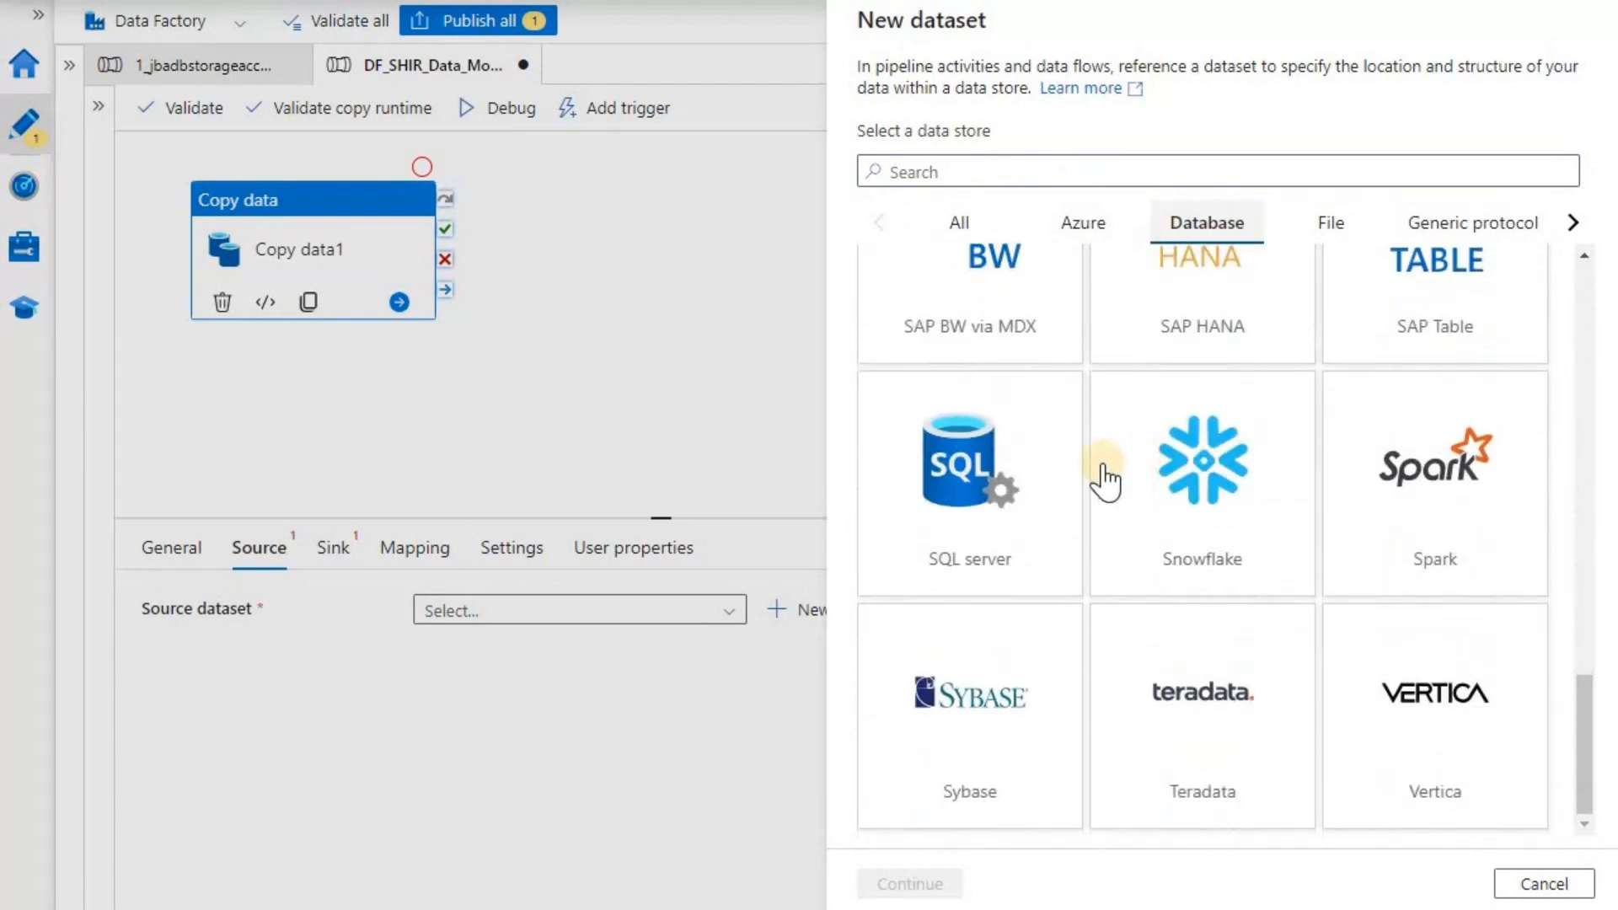
left_click(956, 489)
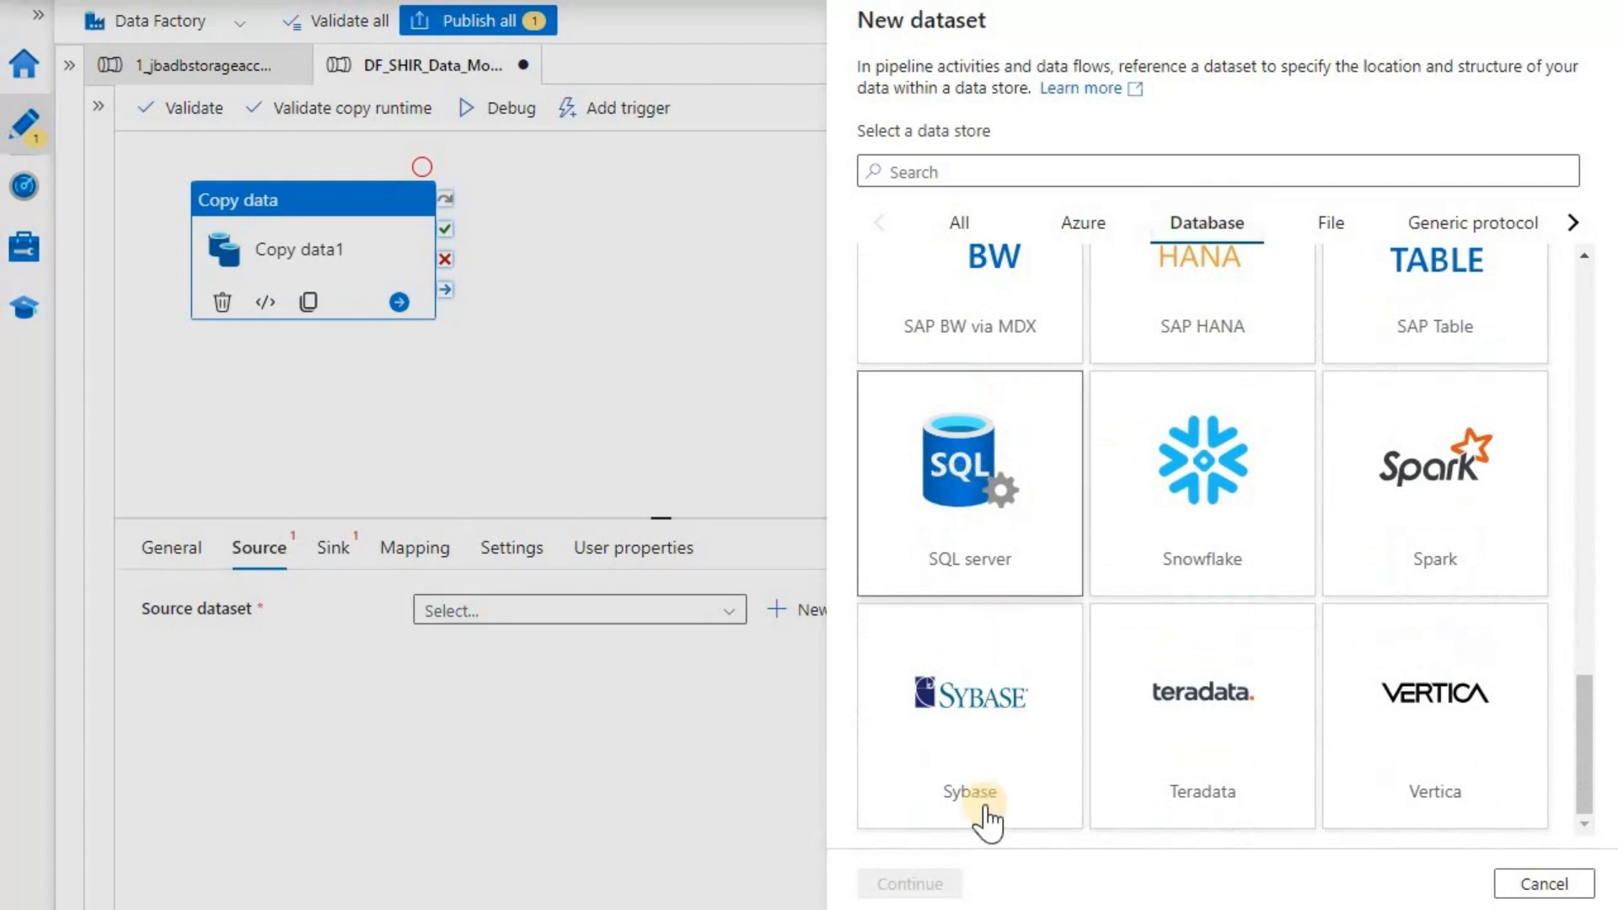
left_click(915, 881)
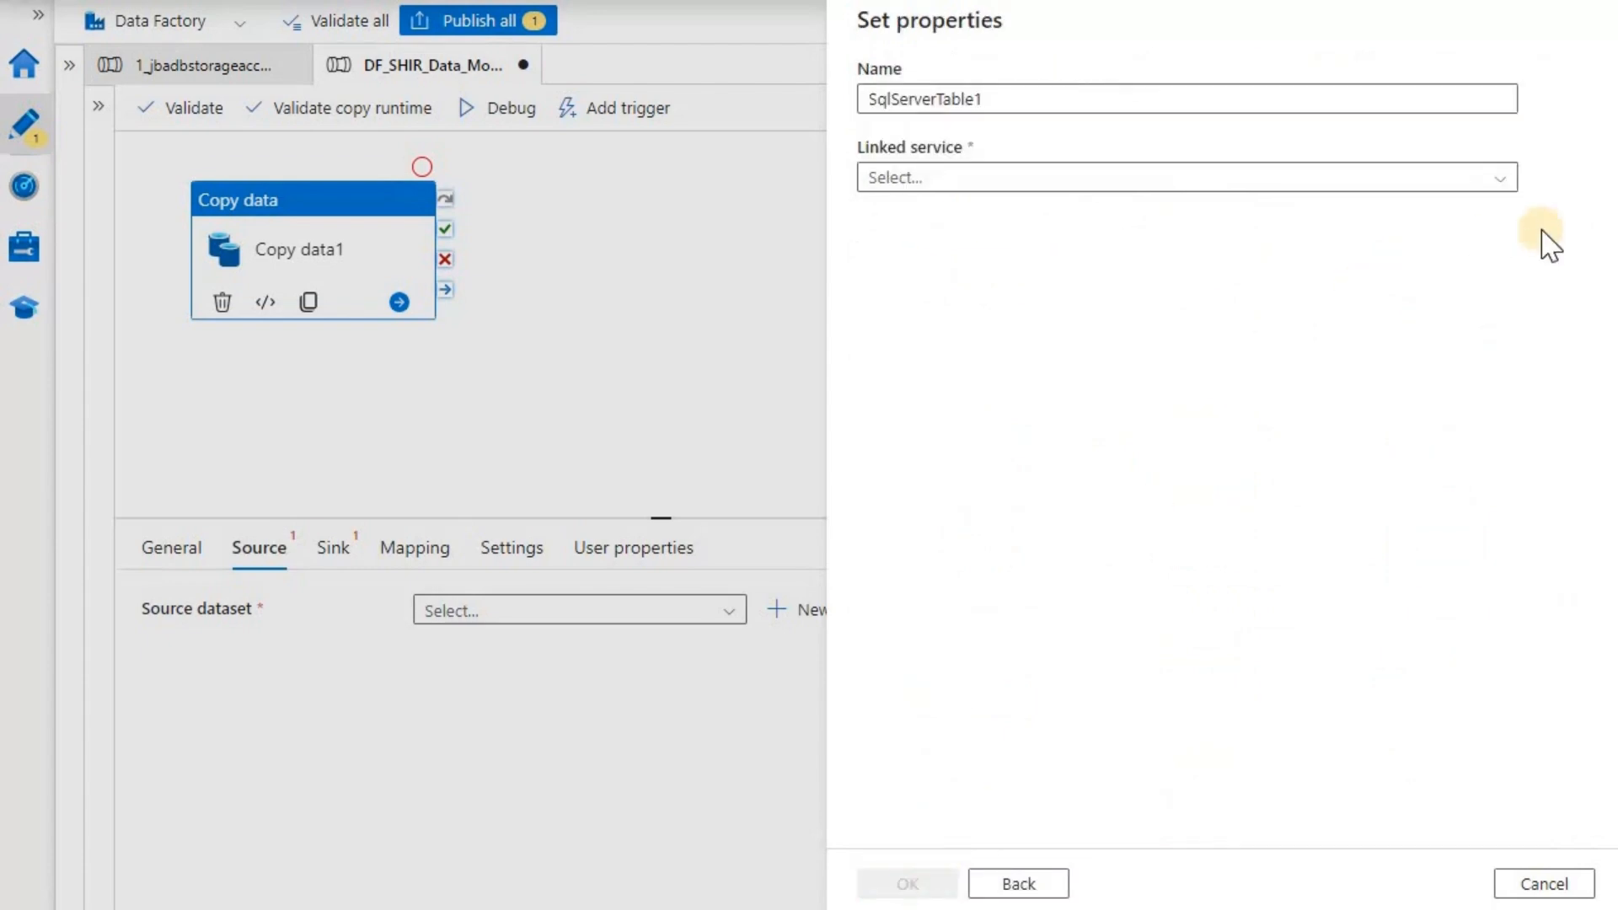
- Link the dataset to SHIR1_on_prem_SQLServer and list the server's available tables
left_click(1499, 178)
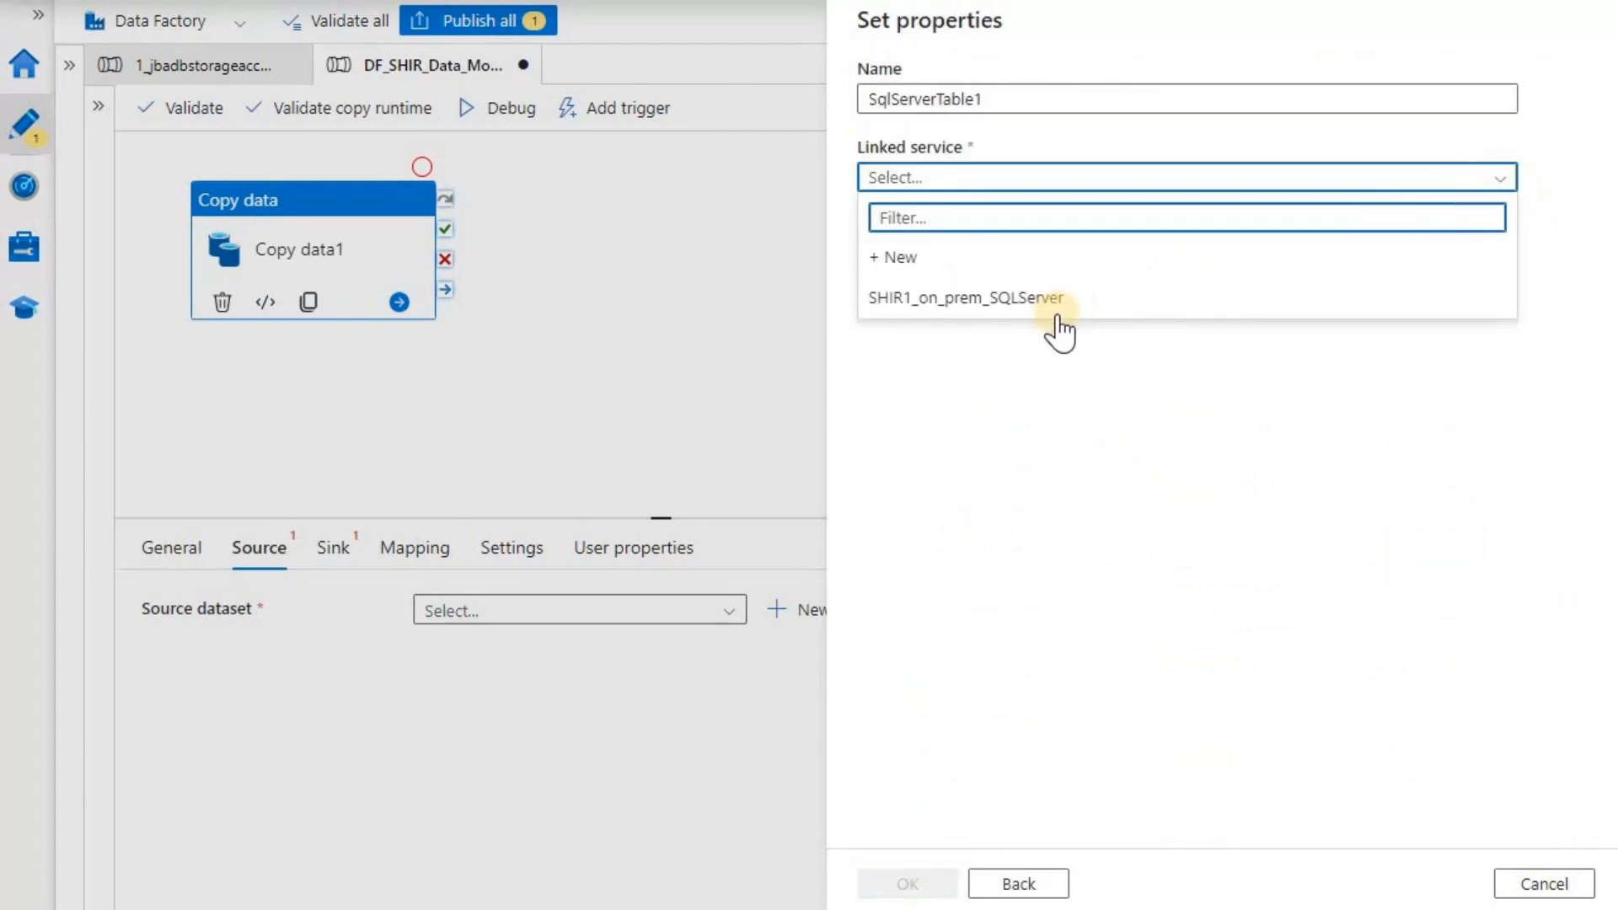
left_click(897, 310)
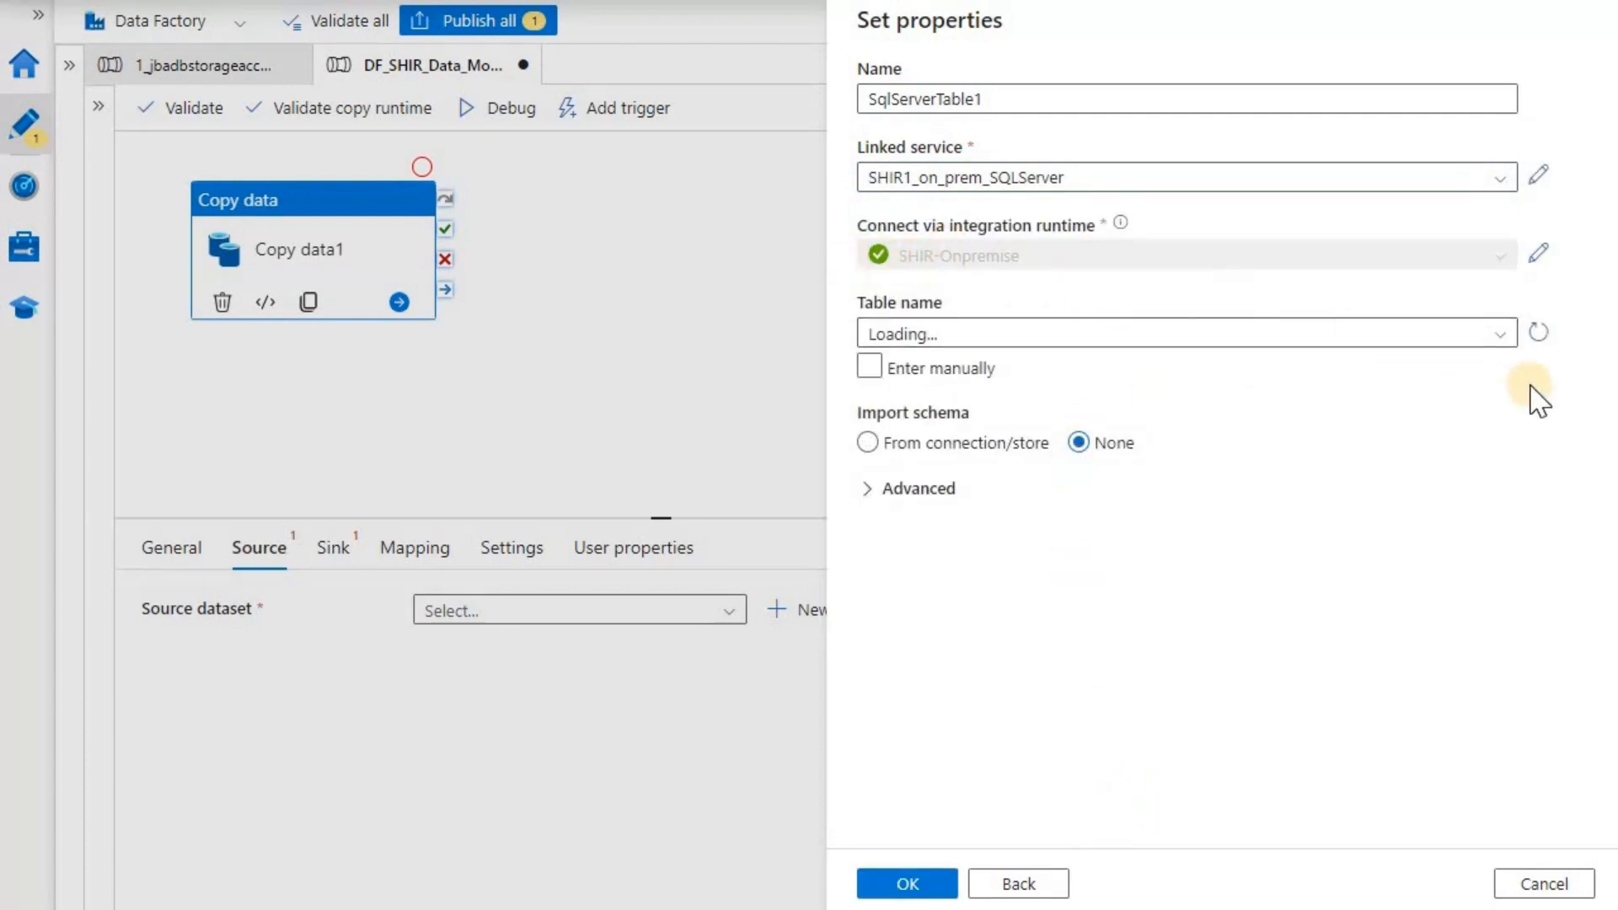
left_click(1500, 344)
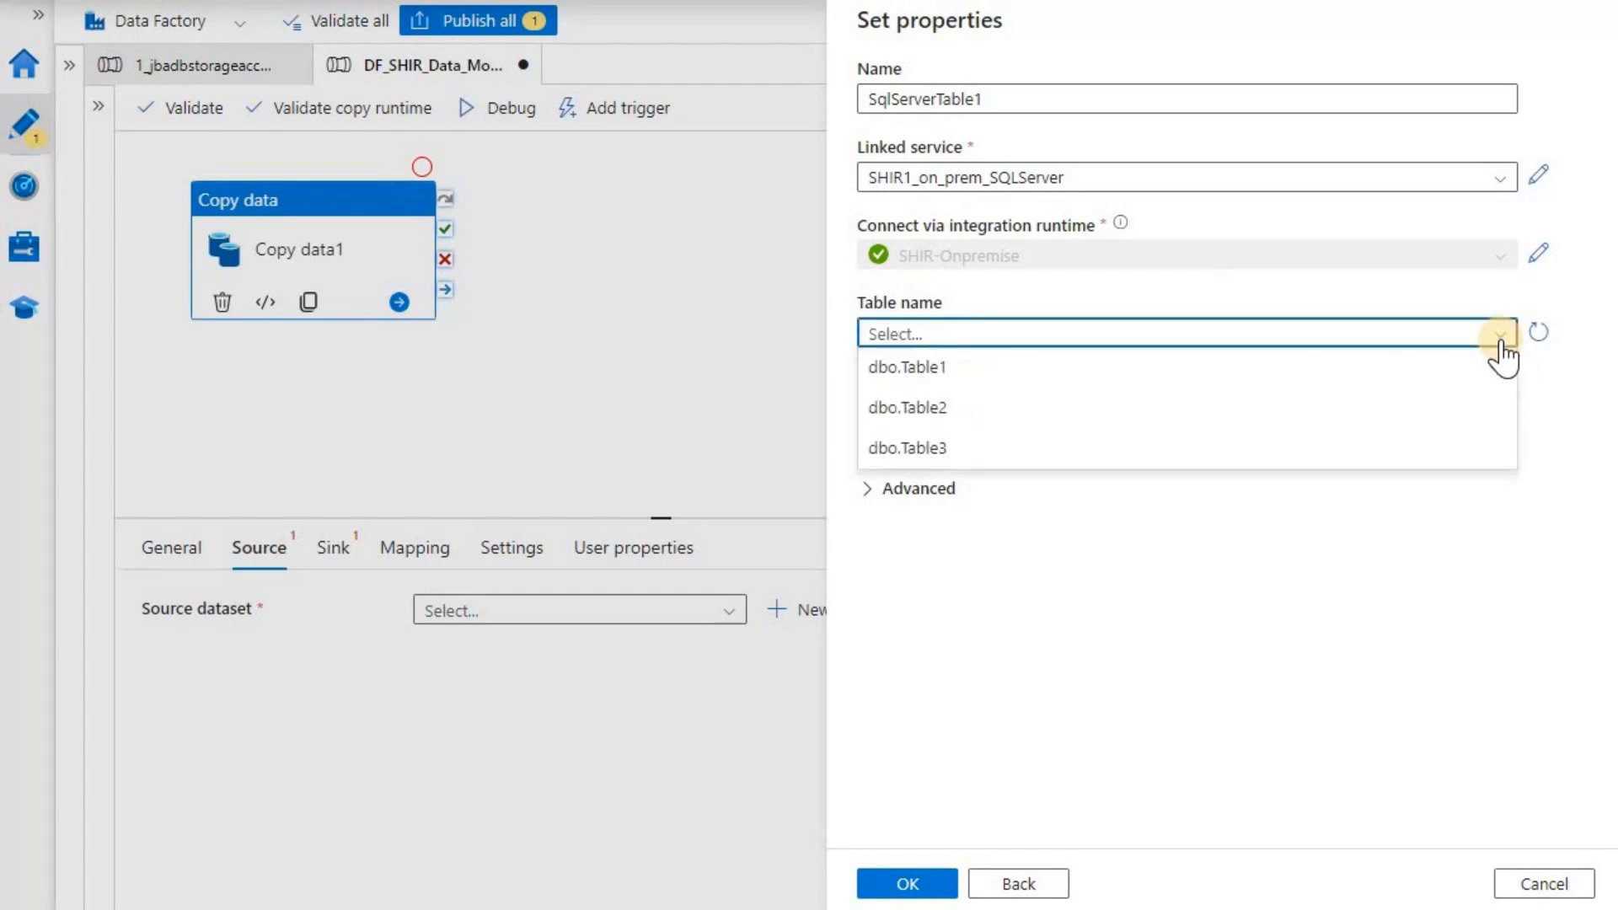
- Choose dbo.Table1 as the source table and expand the jbdb database in SSMS
left_click(984, 371)
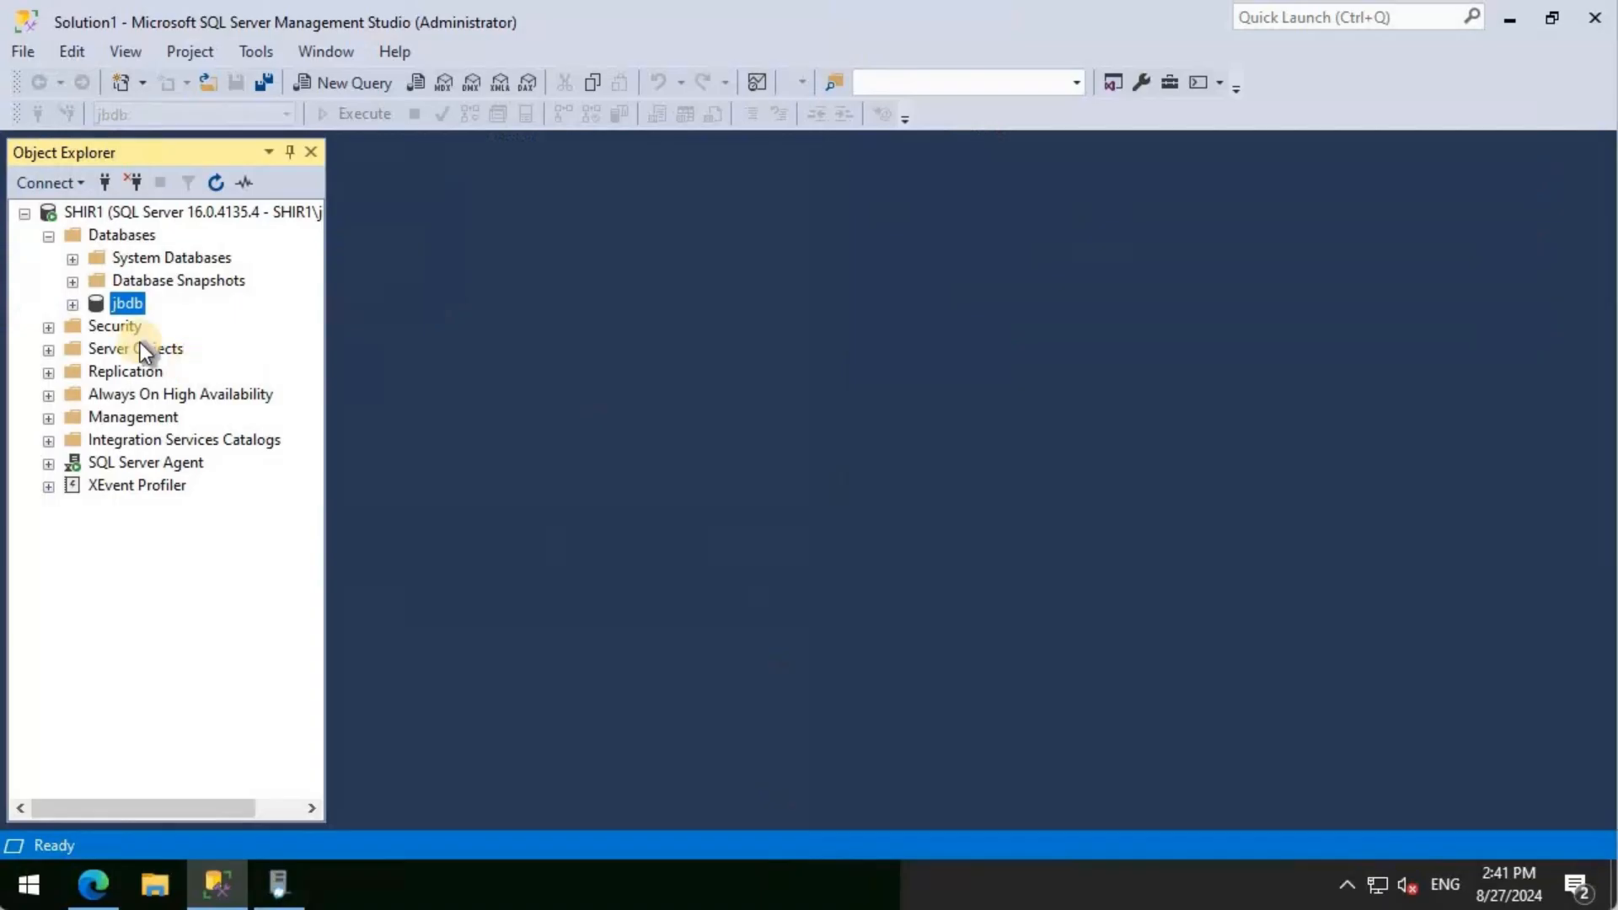
left_click(74, 305)
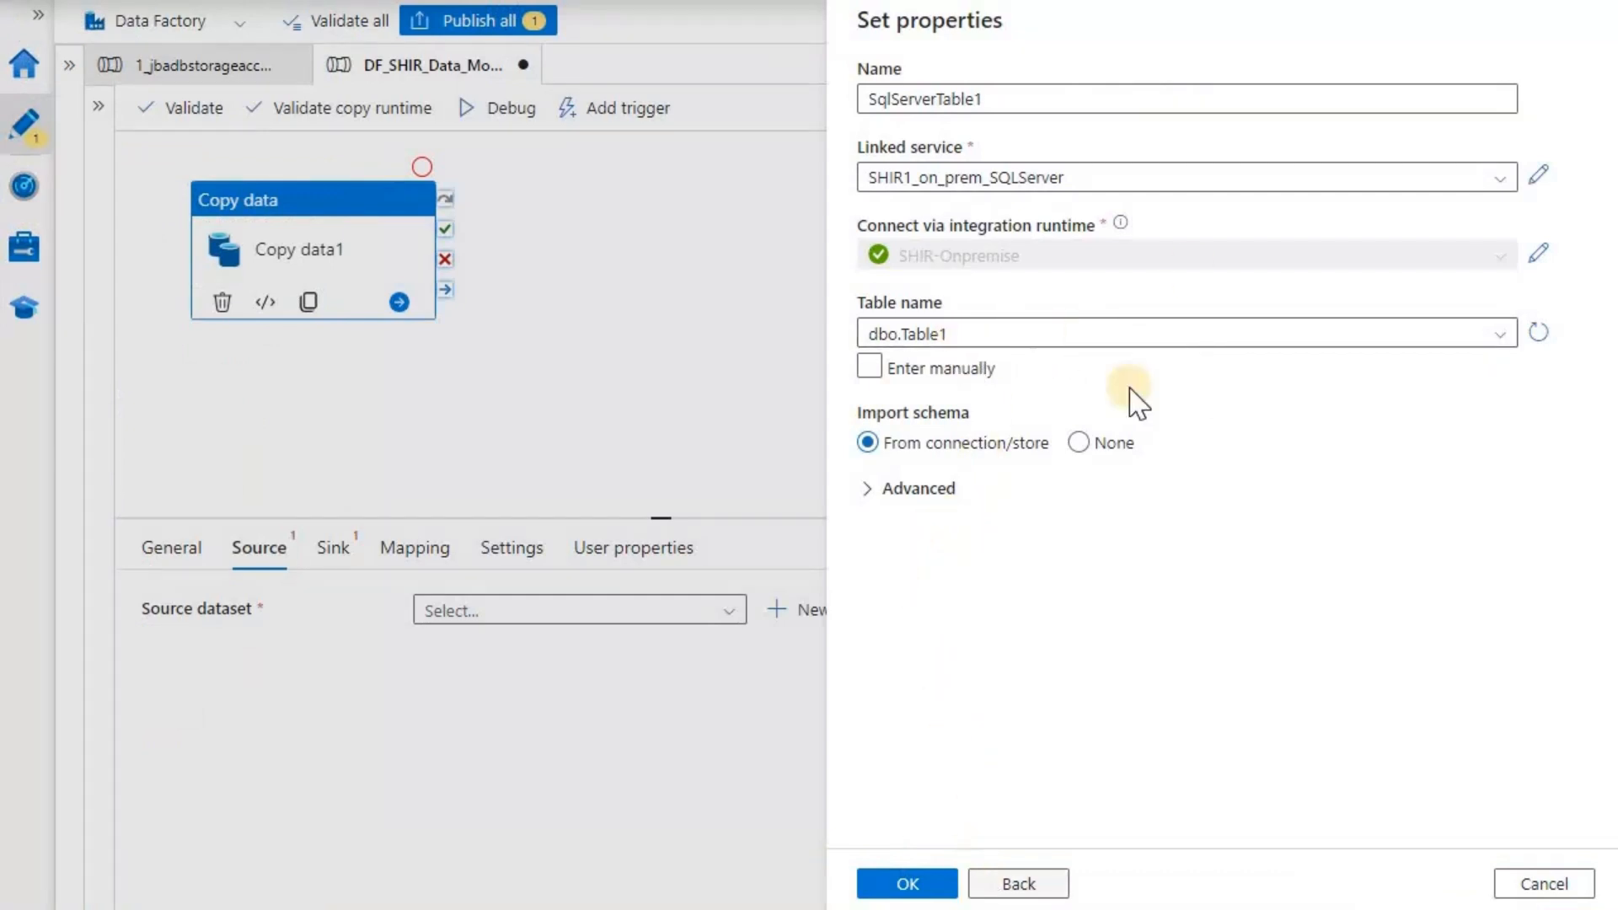
- Review the advanced options and save SqlServerTable1 as Copy data1's source dataset
left_click(867, 496)
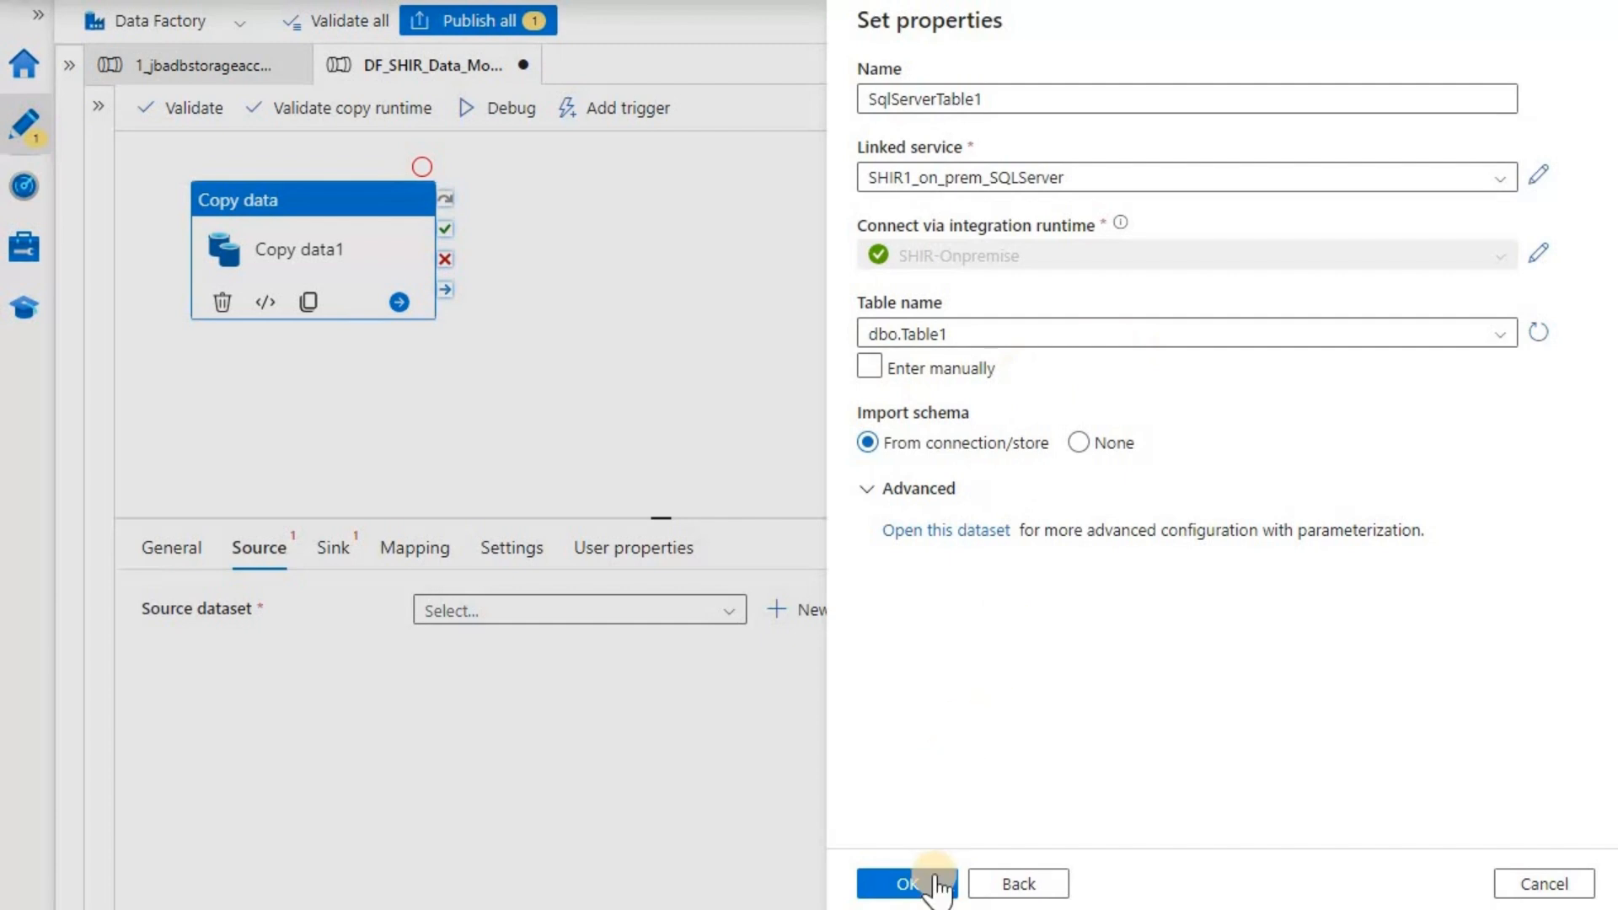
left_click(938, 885)
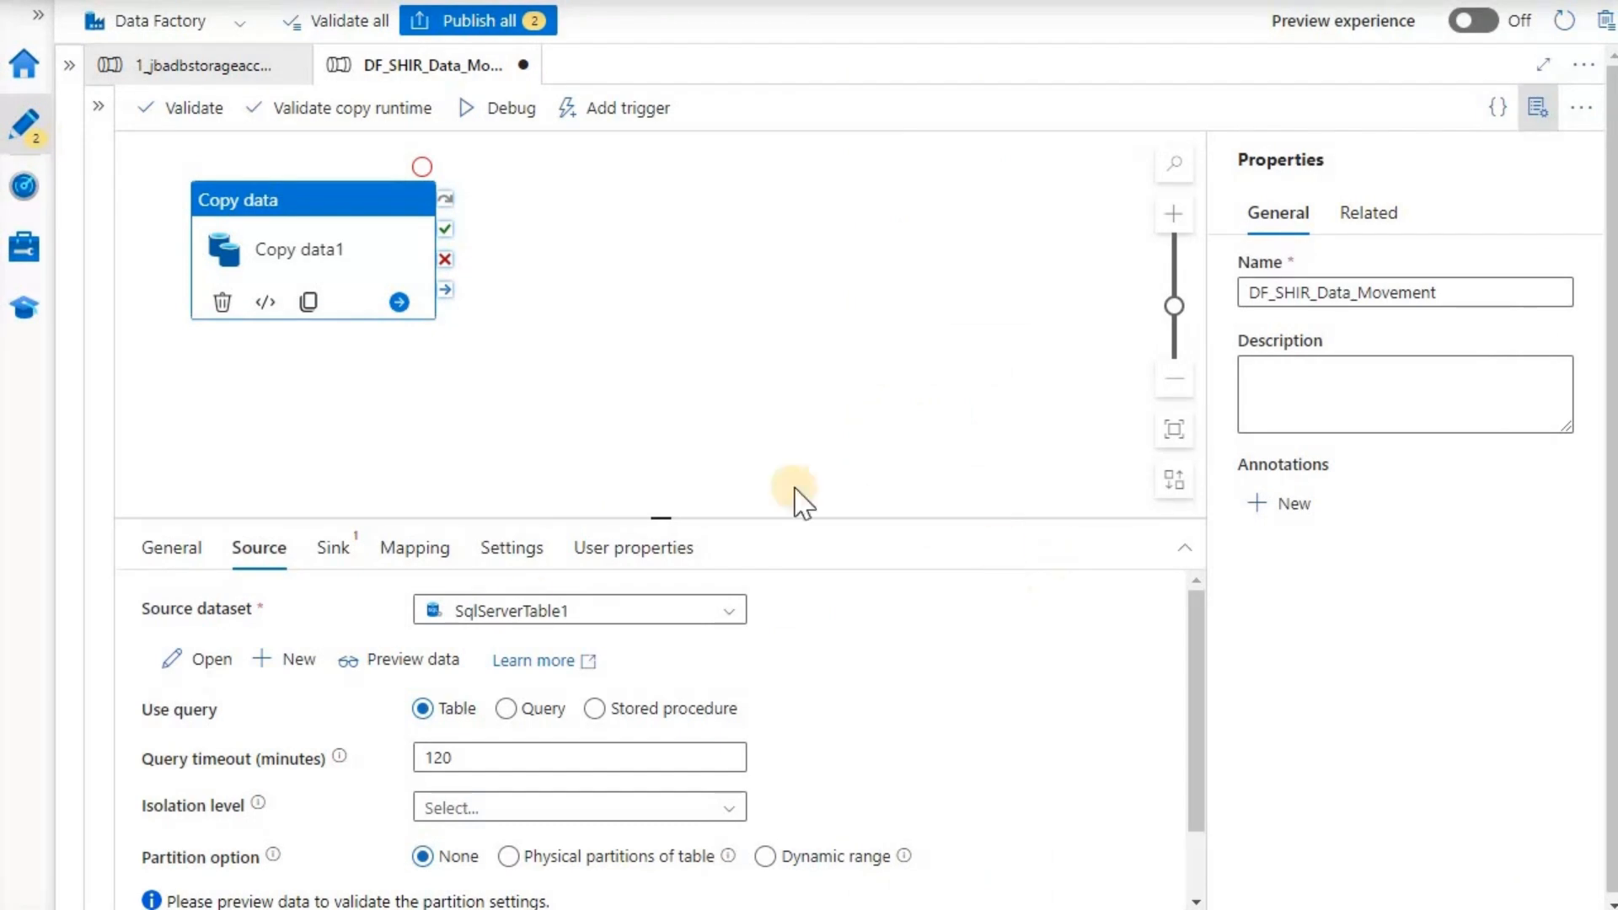
scroll(986, 670, "down", 1)
scroll(914, 672, "up", 1)
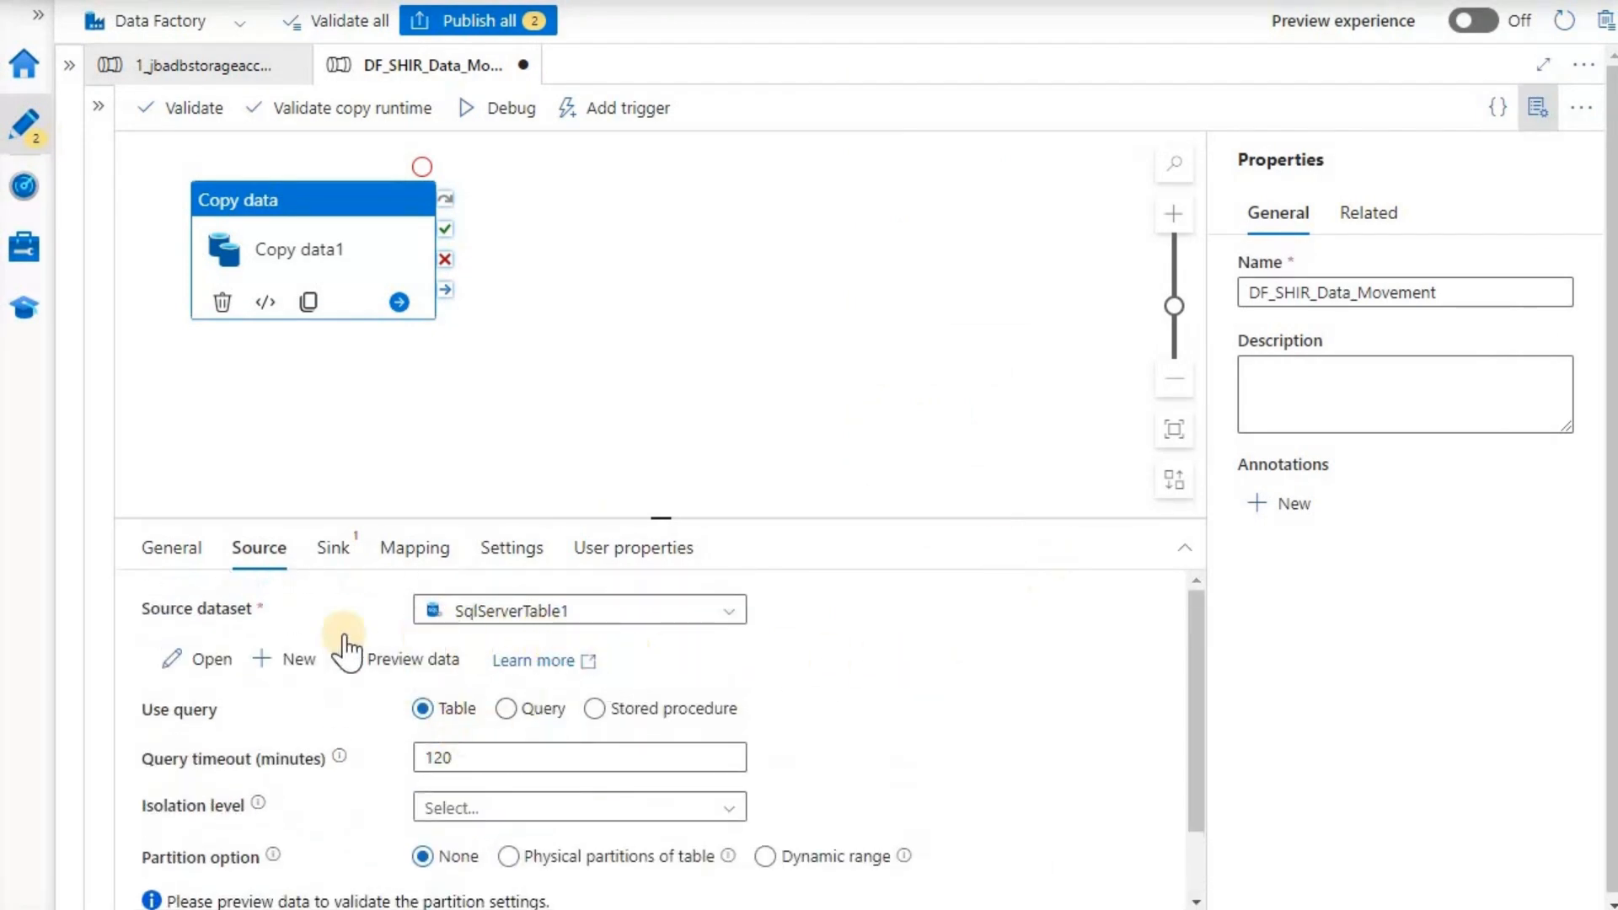
left_click(395, 664)
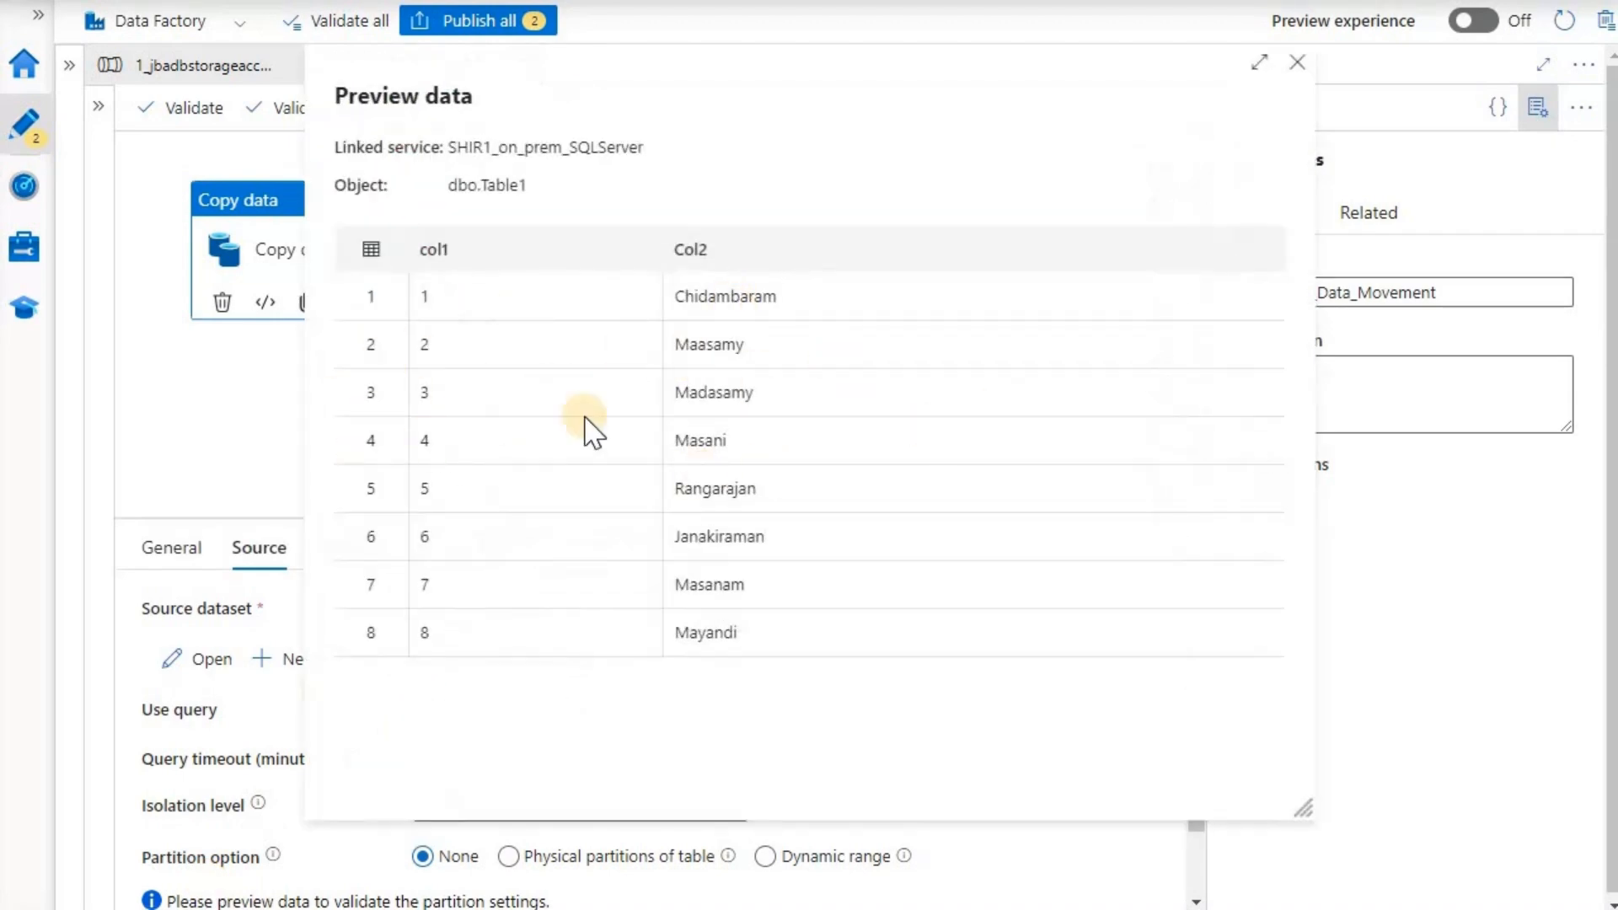
left_click(1299, 66)
scroll(843, 594, "down", 1)
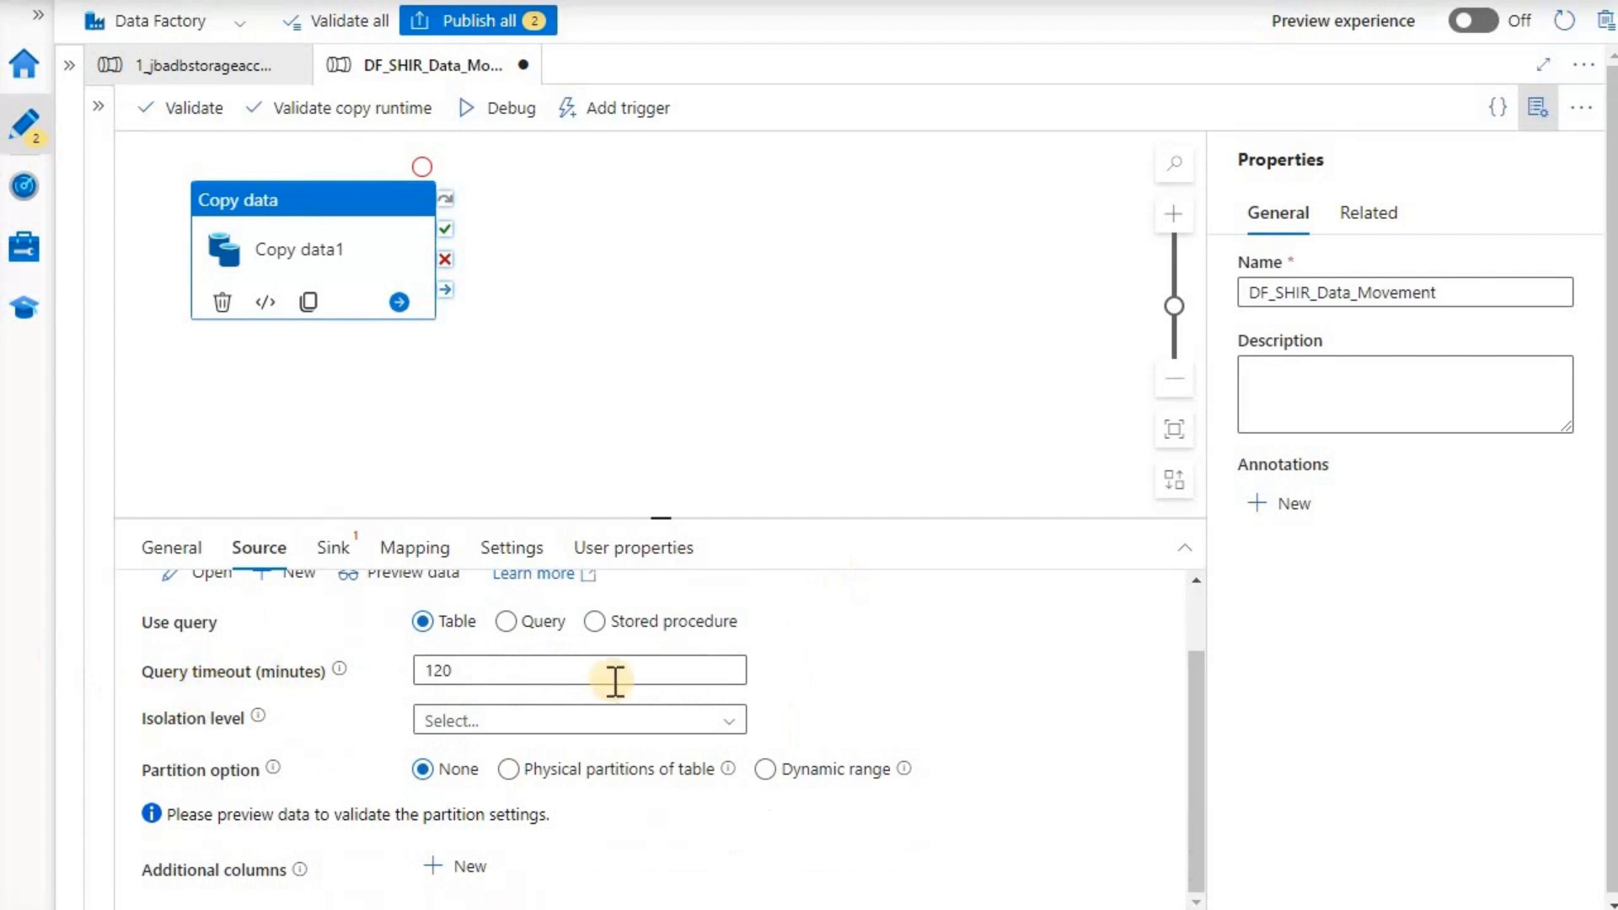
- Set the source isolation level to Read uncommitted, keeping Table rather than Query
left_click(728, 726)
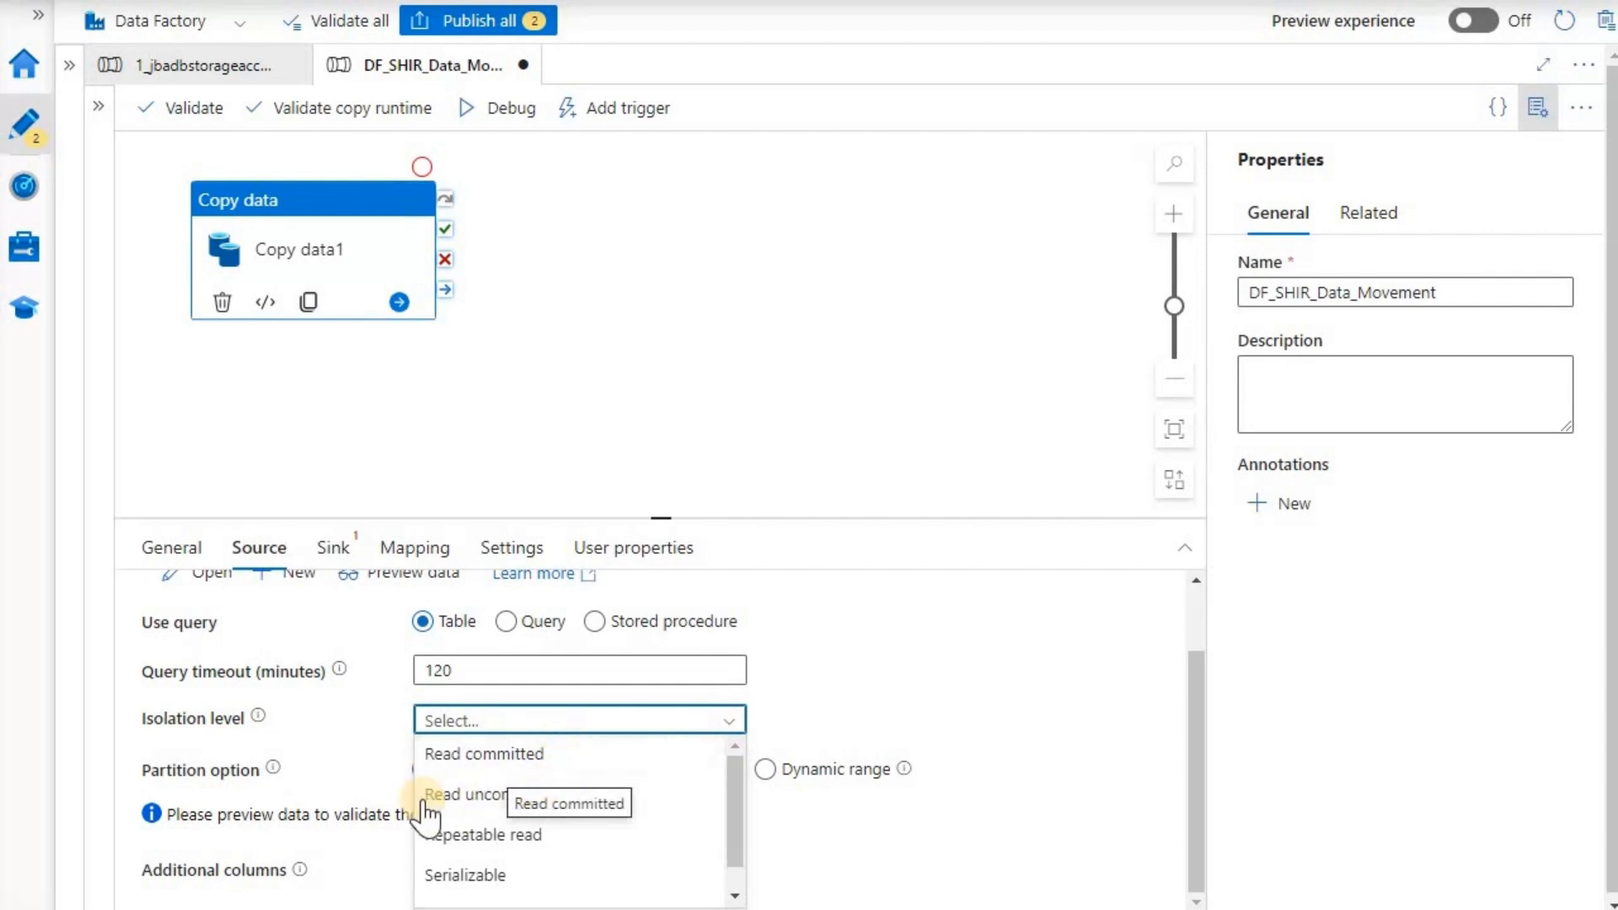
left_click(521, 794)
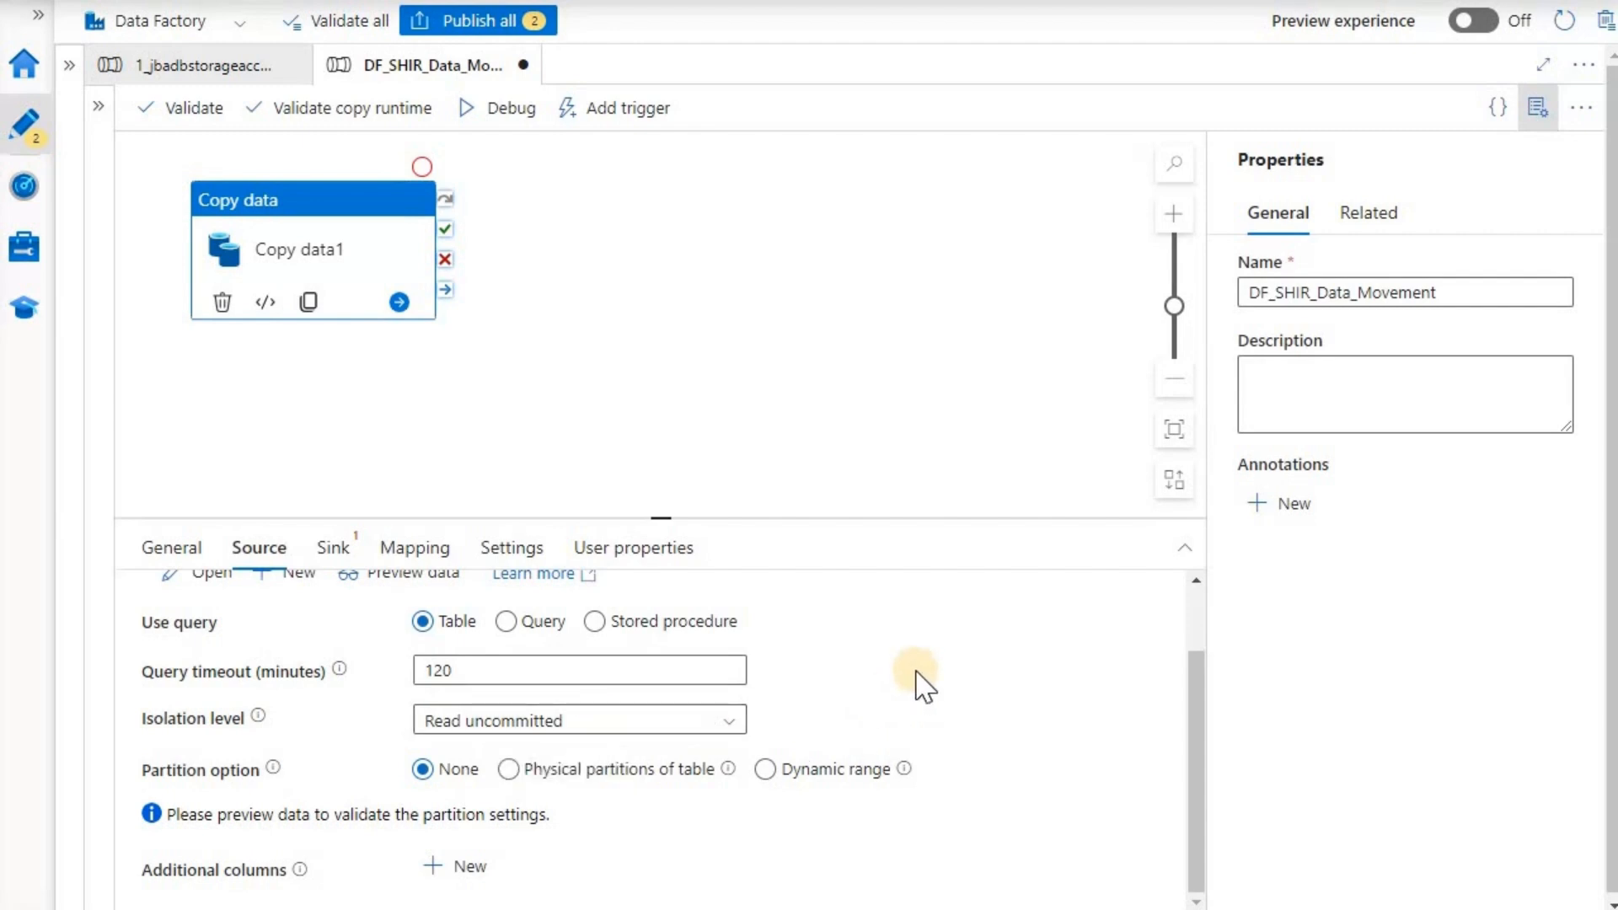
scroll(916, 672, "down", 1)
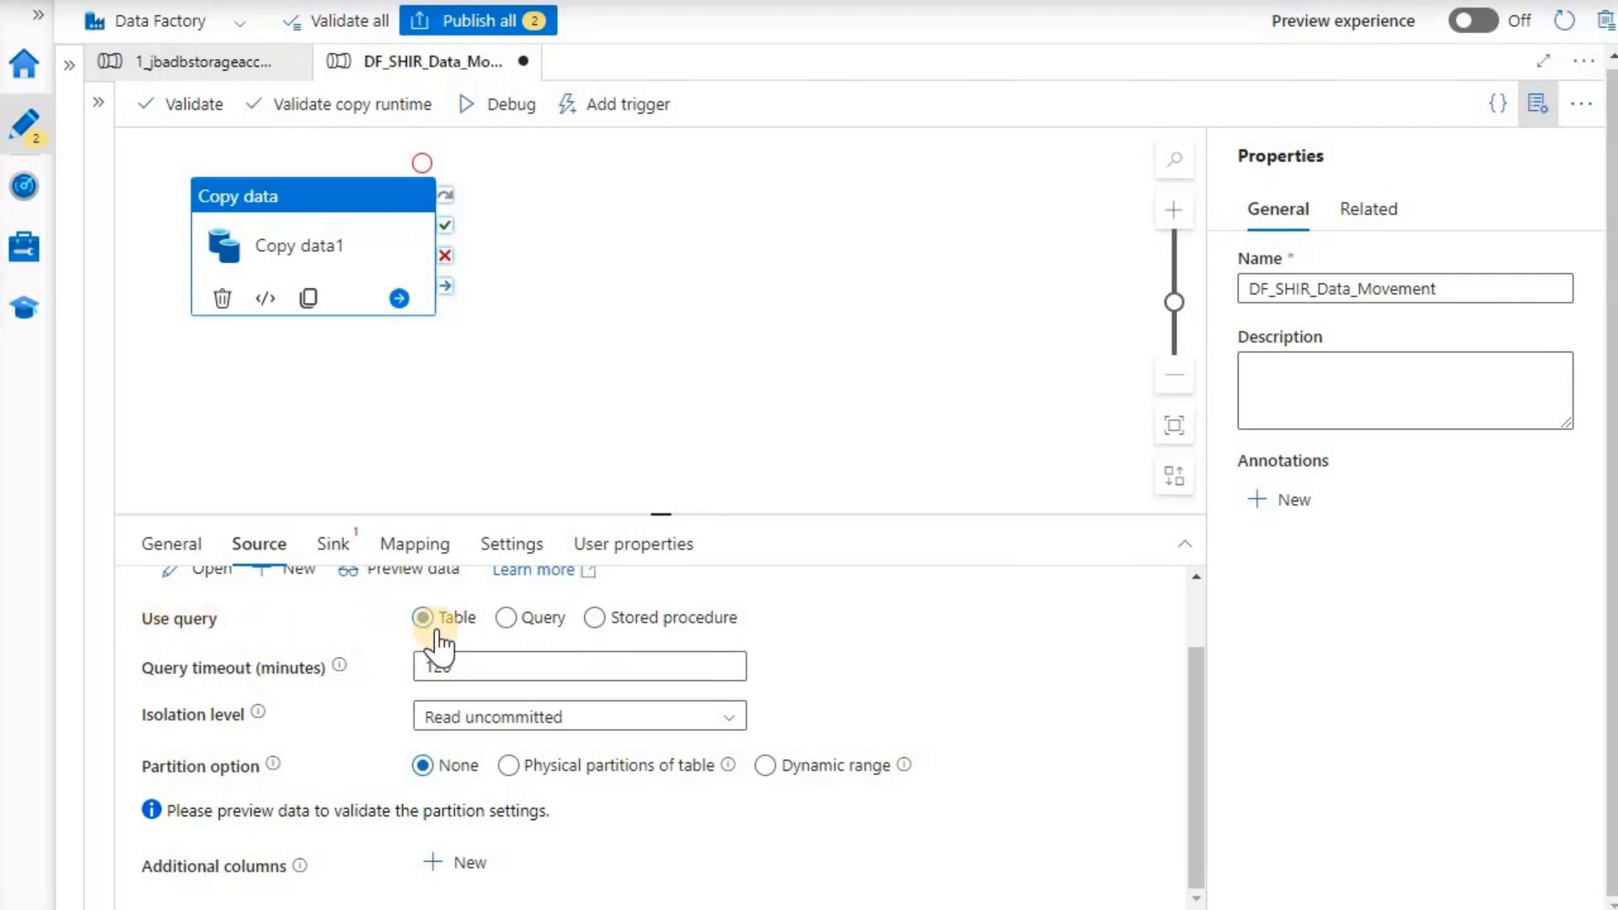
left_click(516, 623)
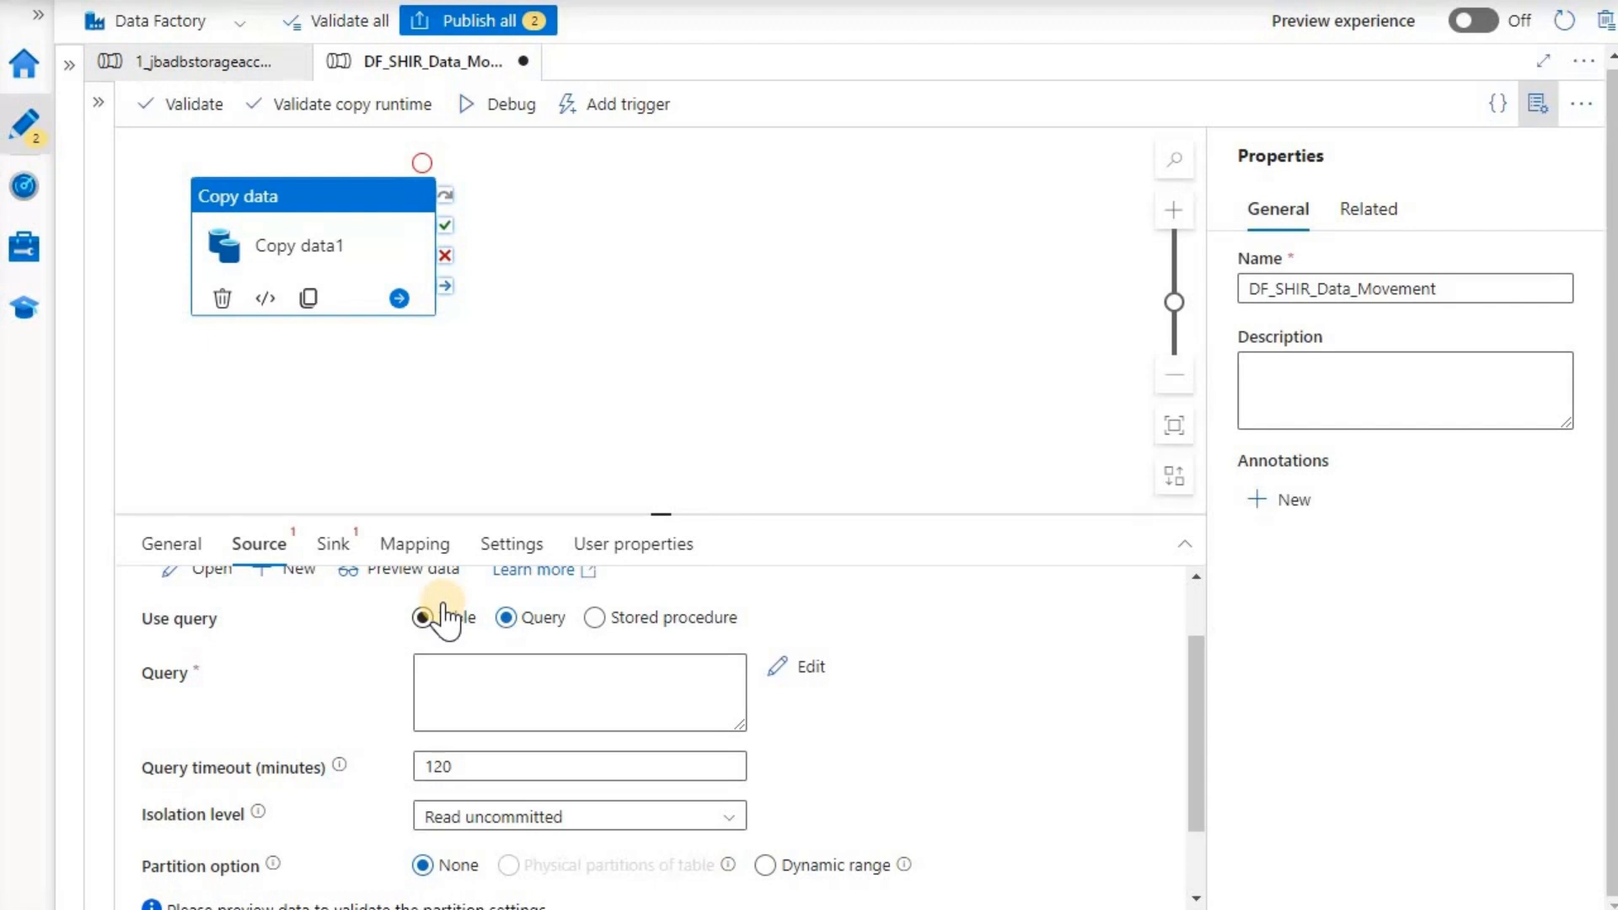
left_click(422, 620)
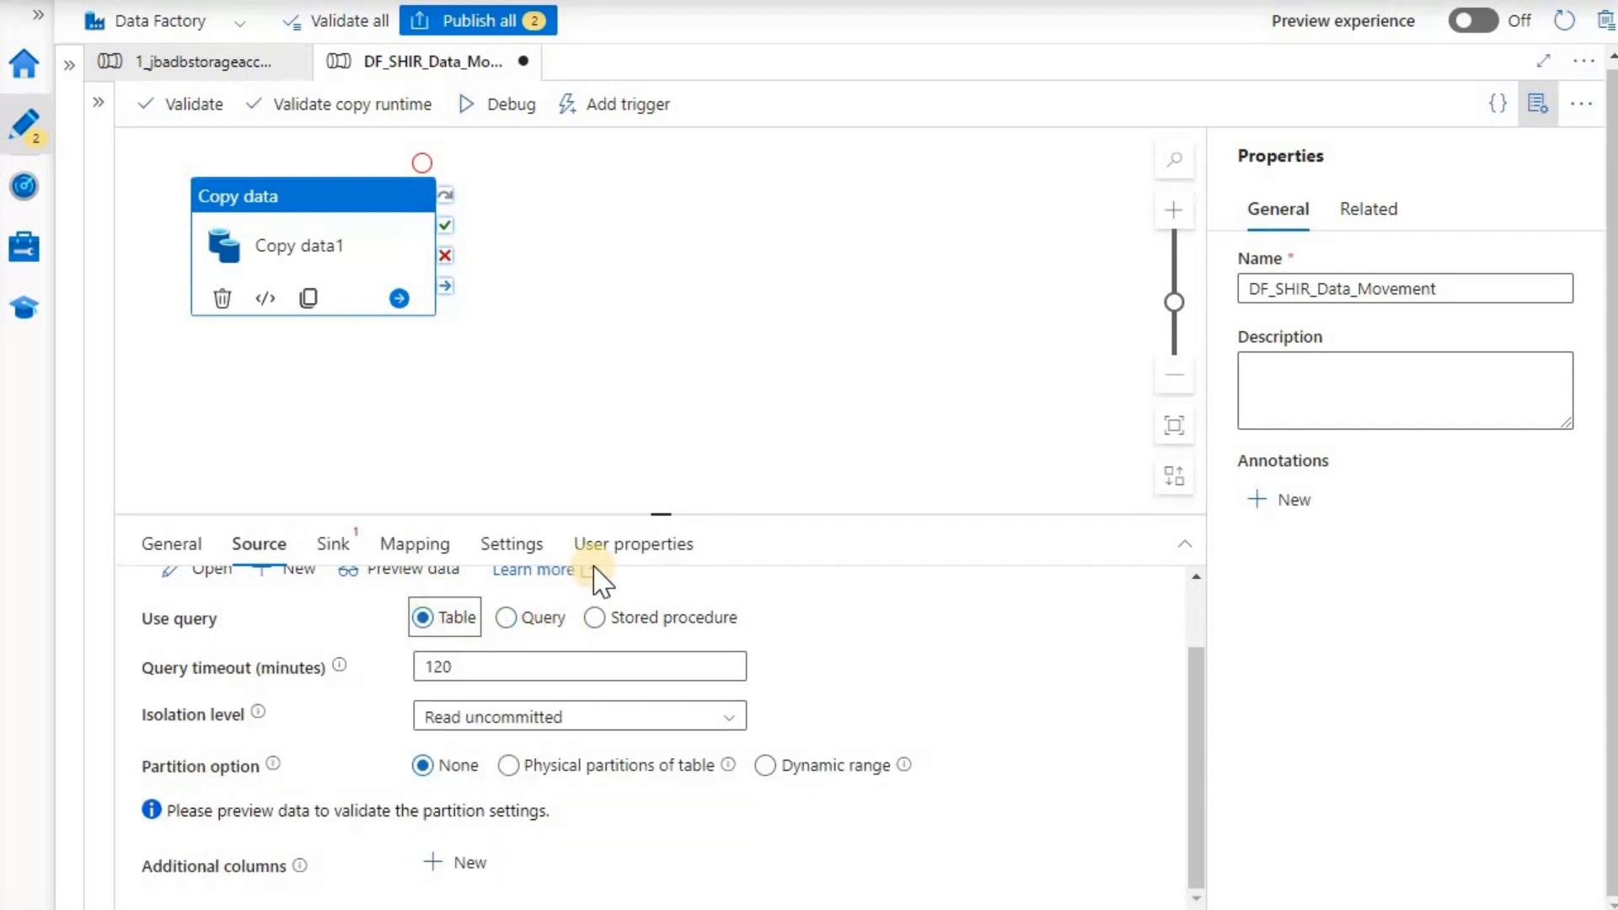
- Enlarge the settings panel and list the datasets available for the sink
left_click_drag(654, 508, 669, 359)
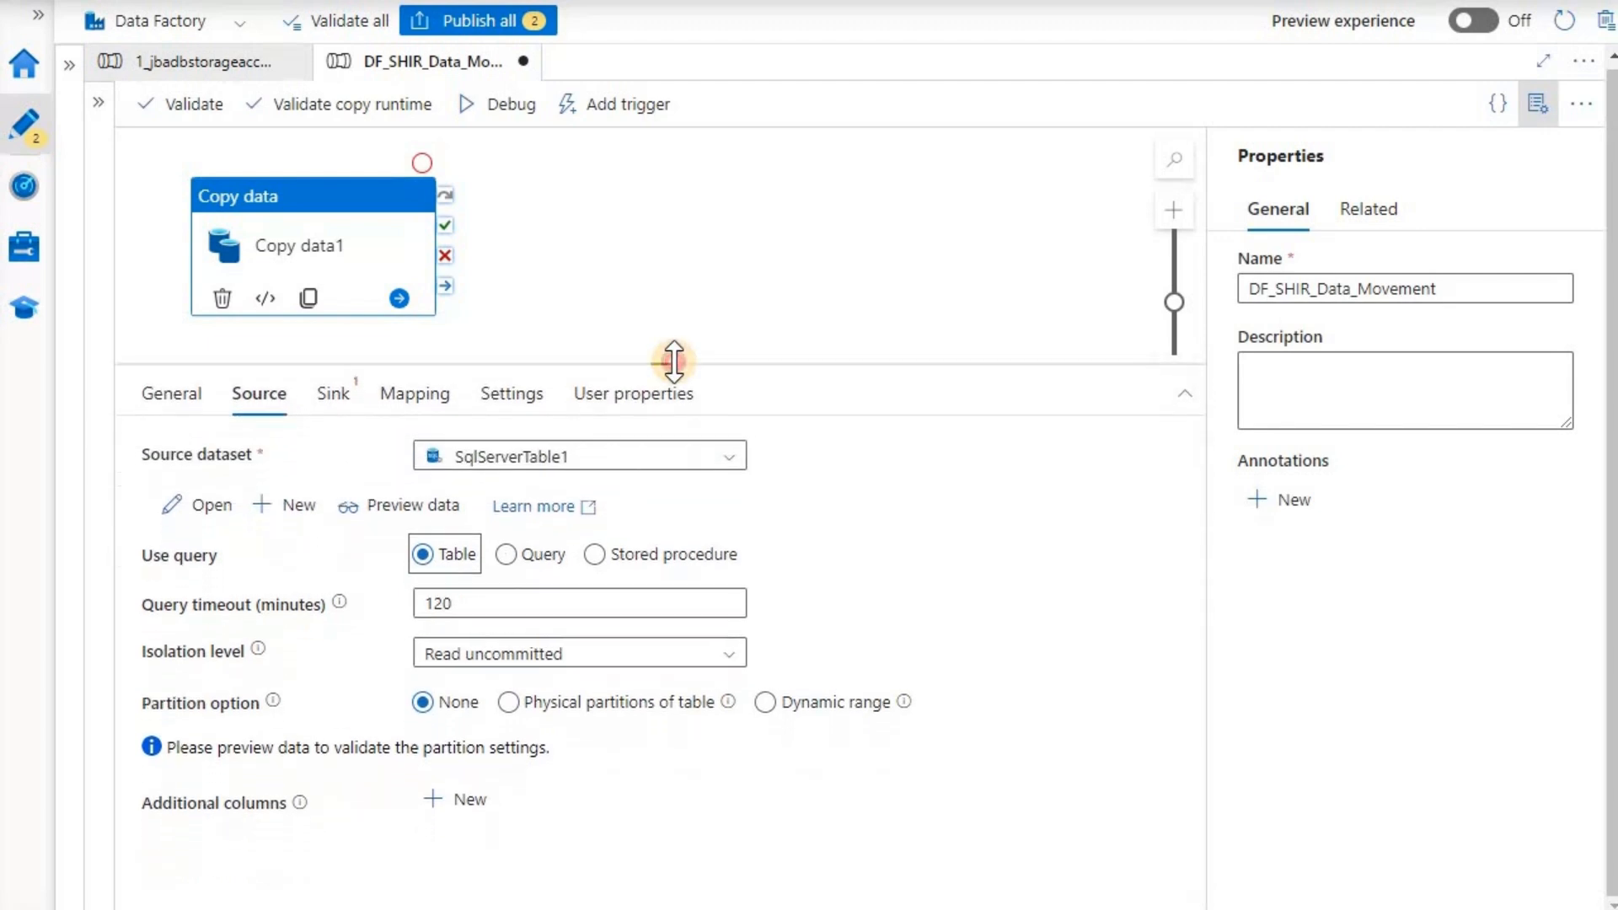
left_click(335, 396)
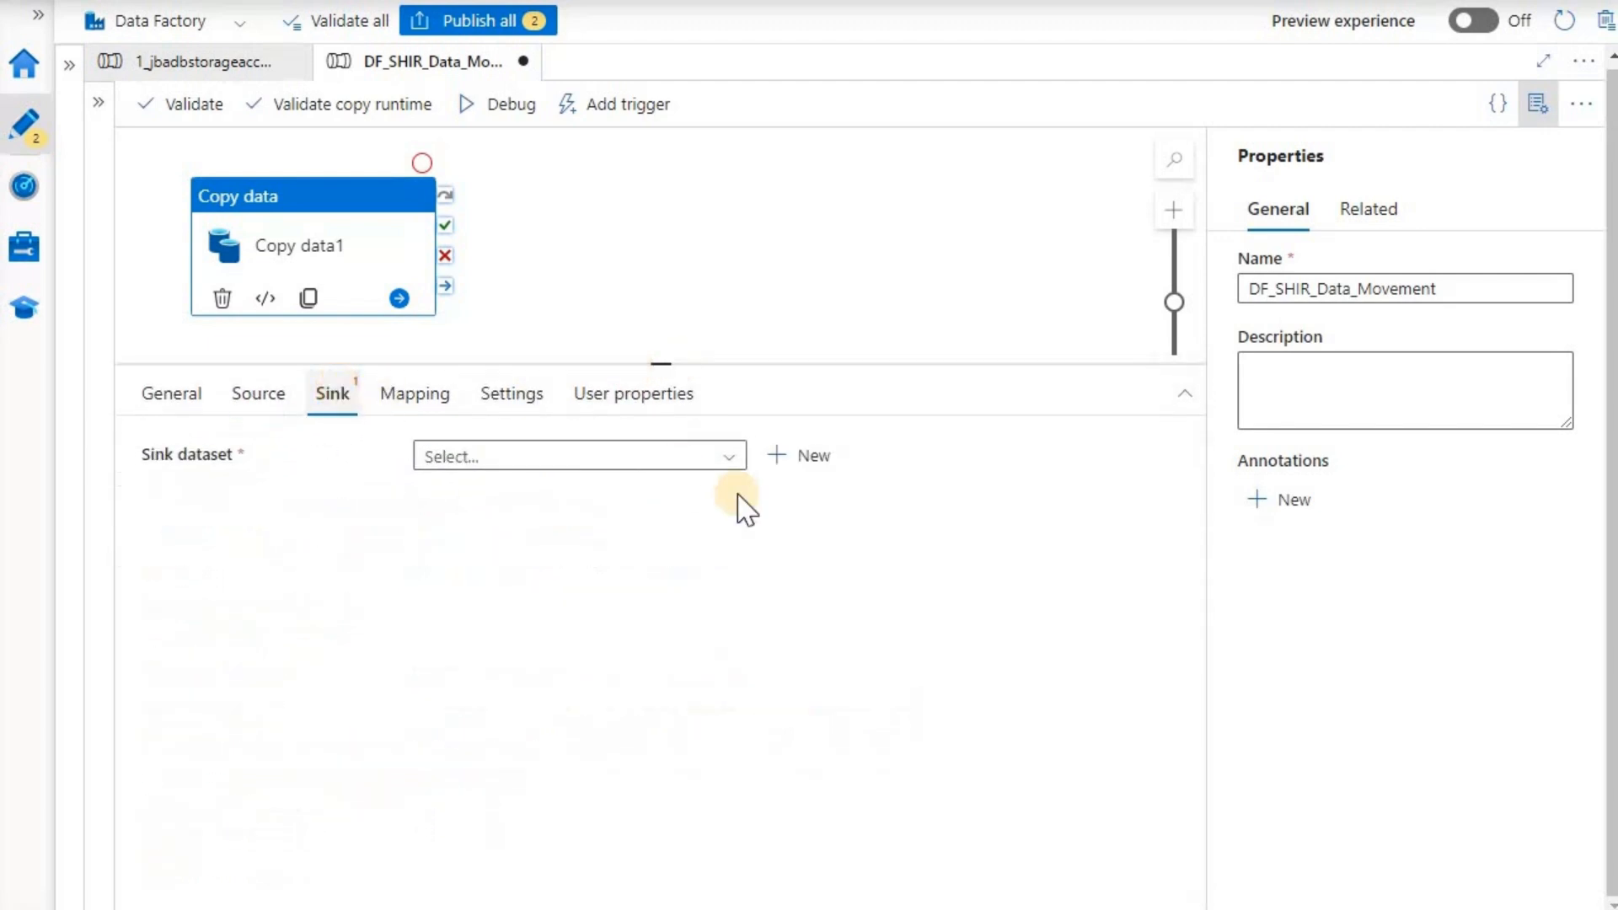
left_click(725, 459)
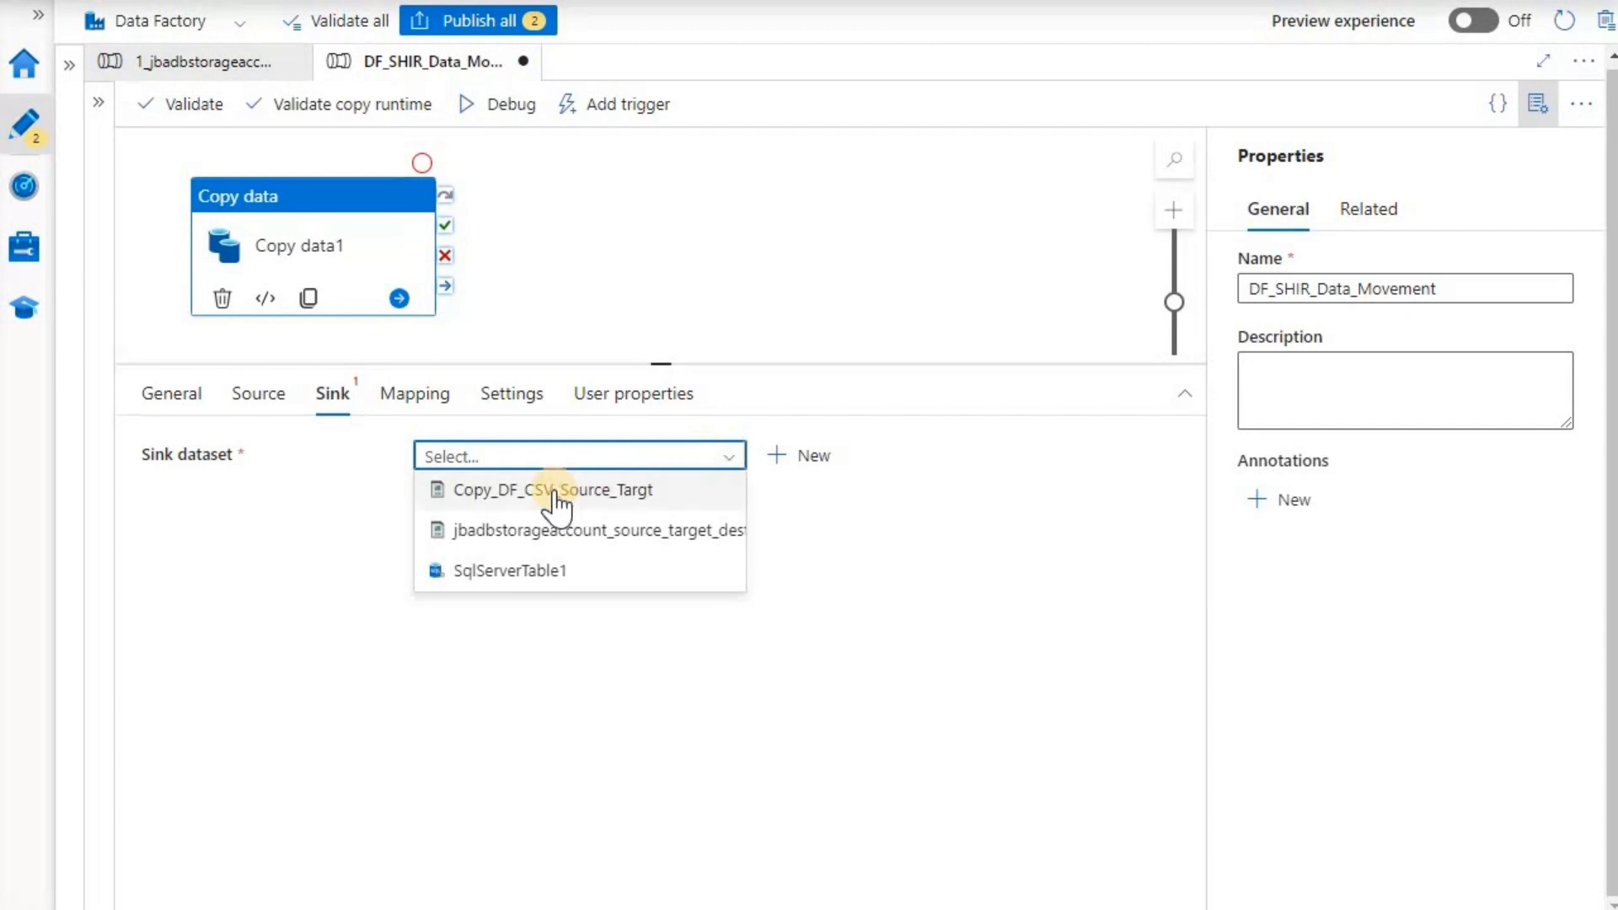
- Make Copy_DF_CSV_Source_Targt the sink dataset and review its connection settings
left_click(618, 494)
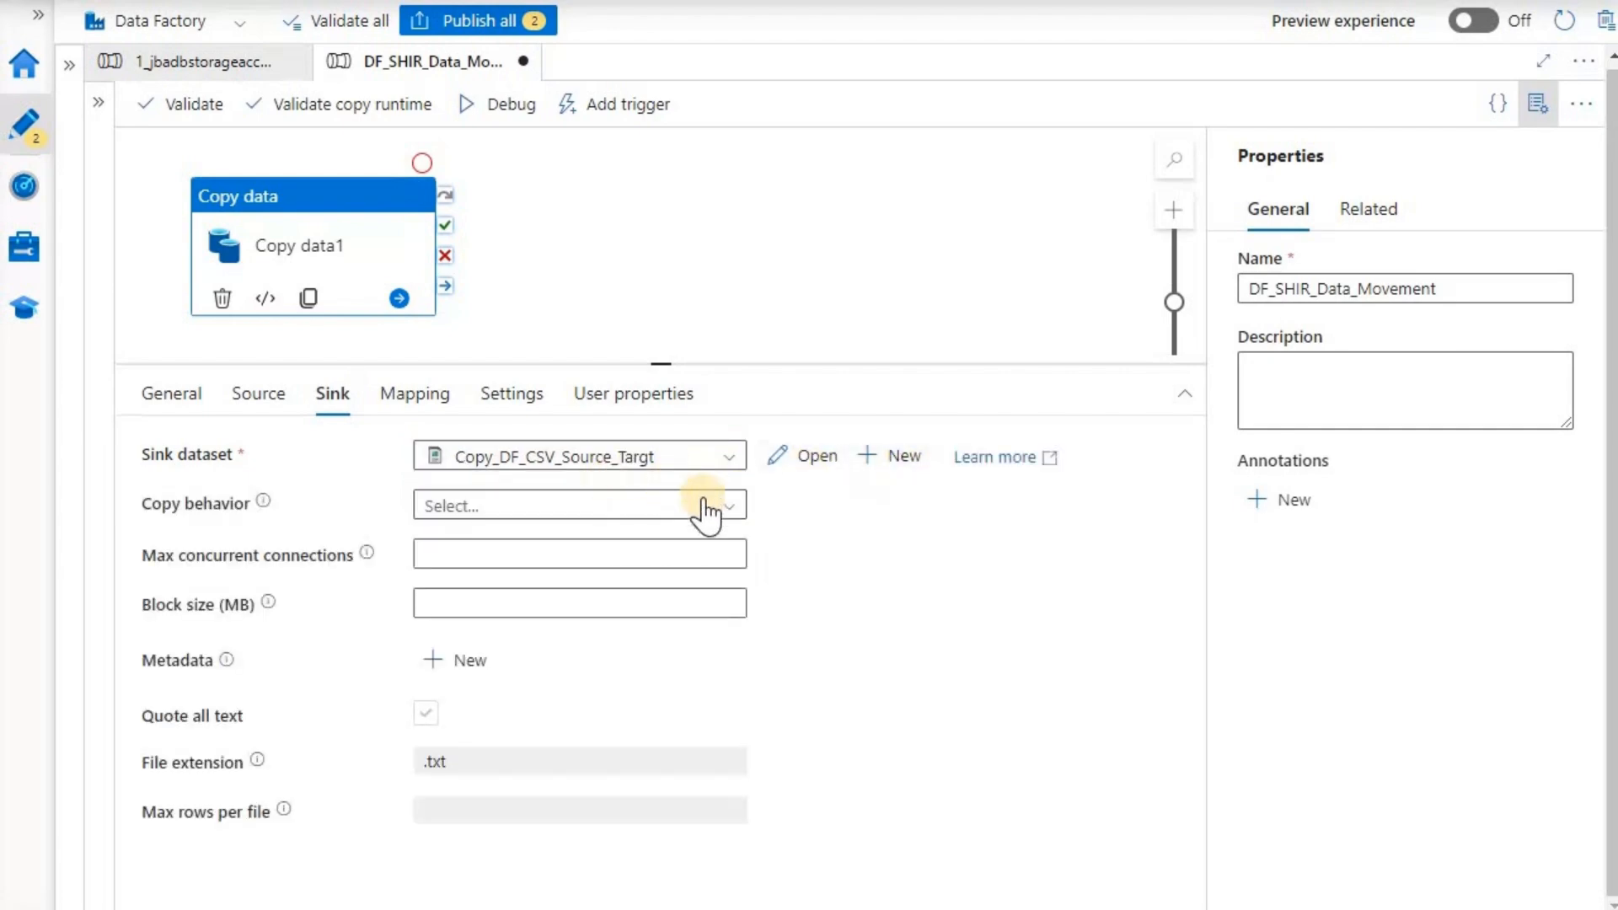
left_click(809, 459)
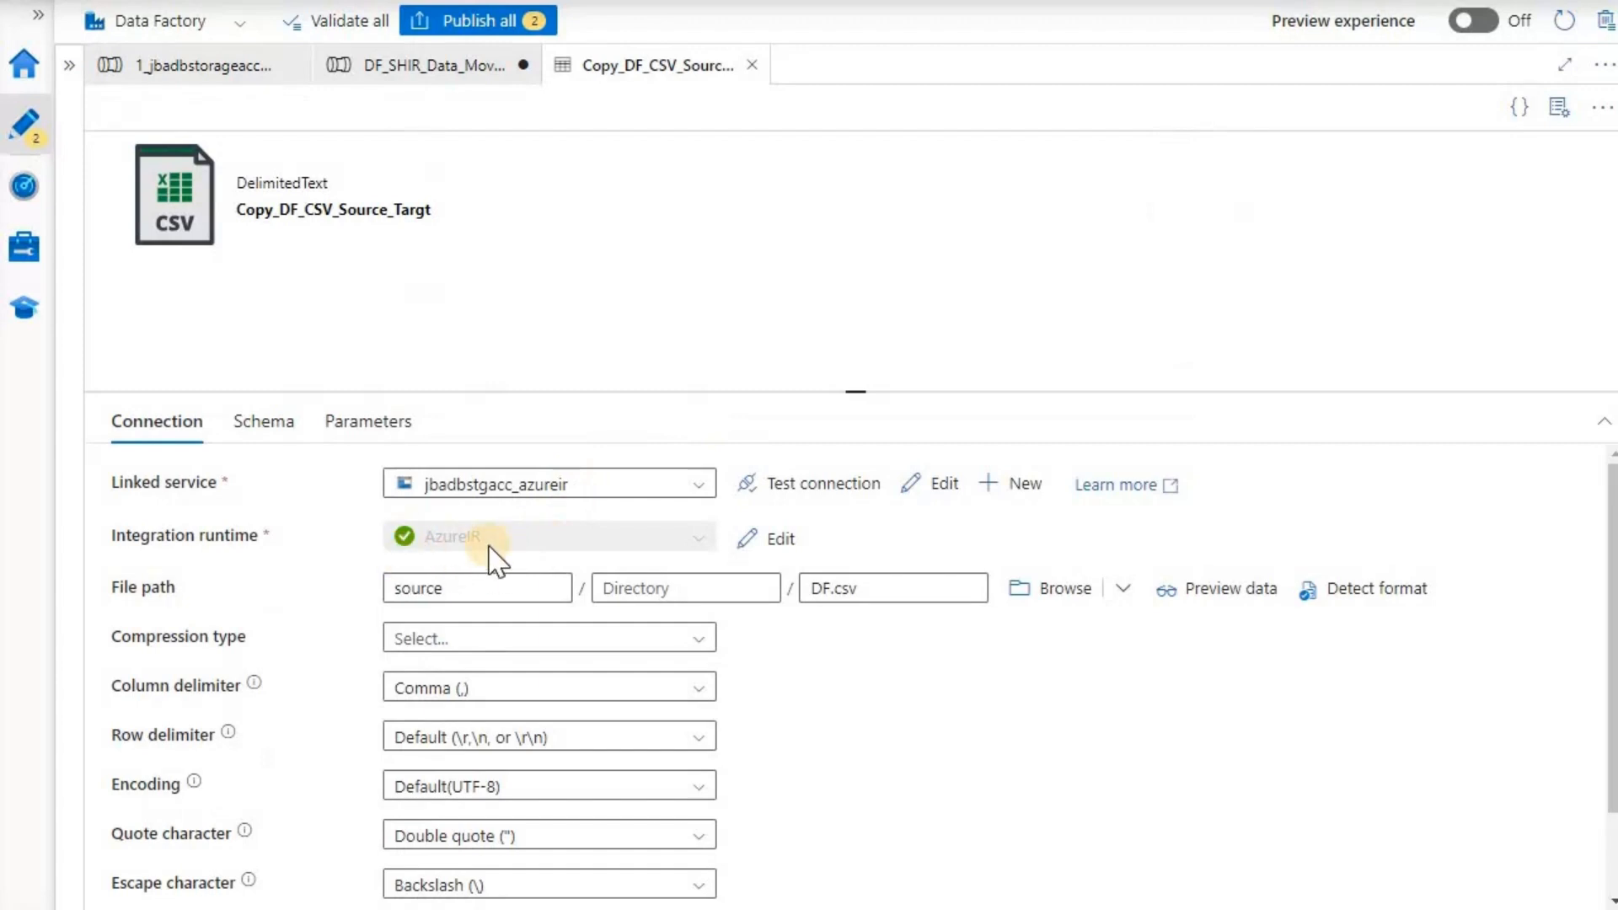
left_click(753, 66)
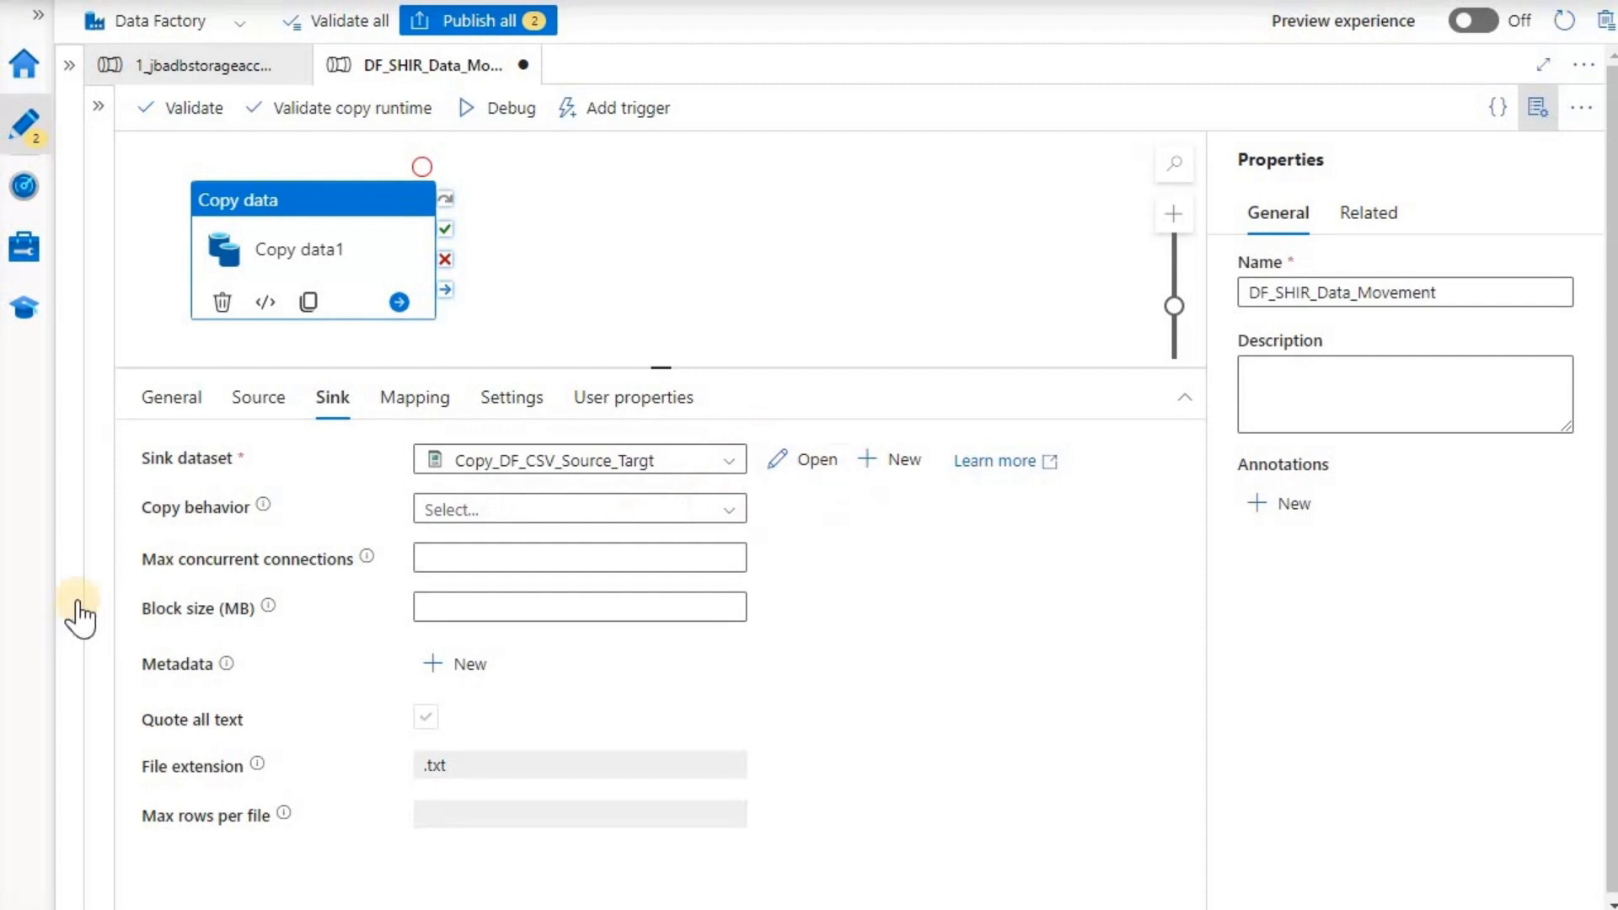
- Change the sink's Copy behavior option to Preserve hierarchy
left_click(730, 511)
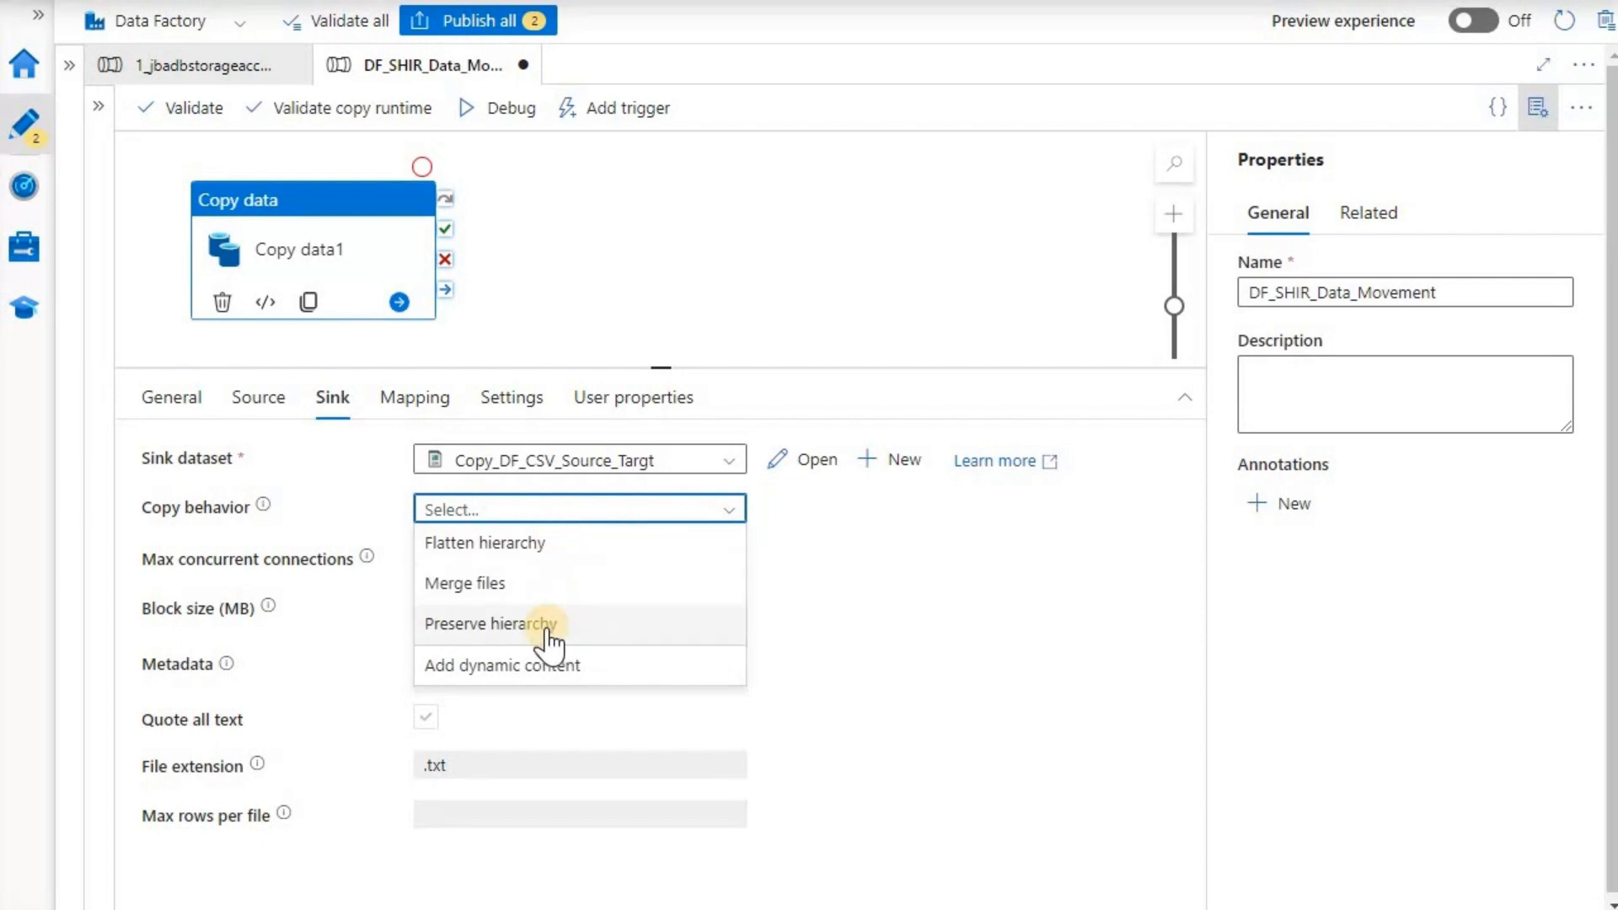
left_click(549, 630)
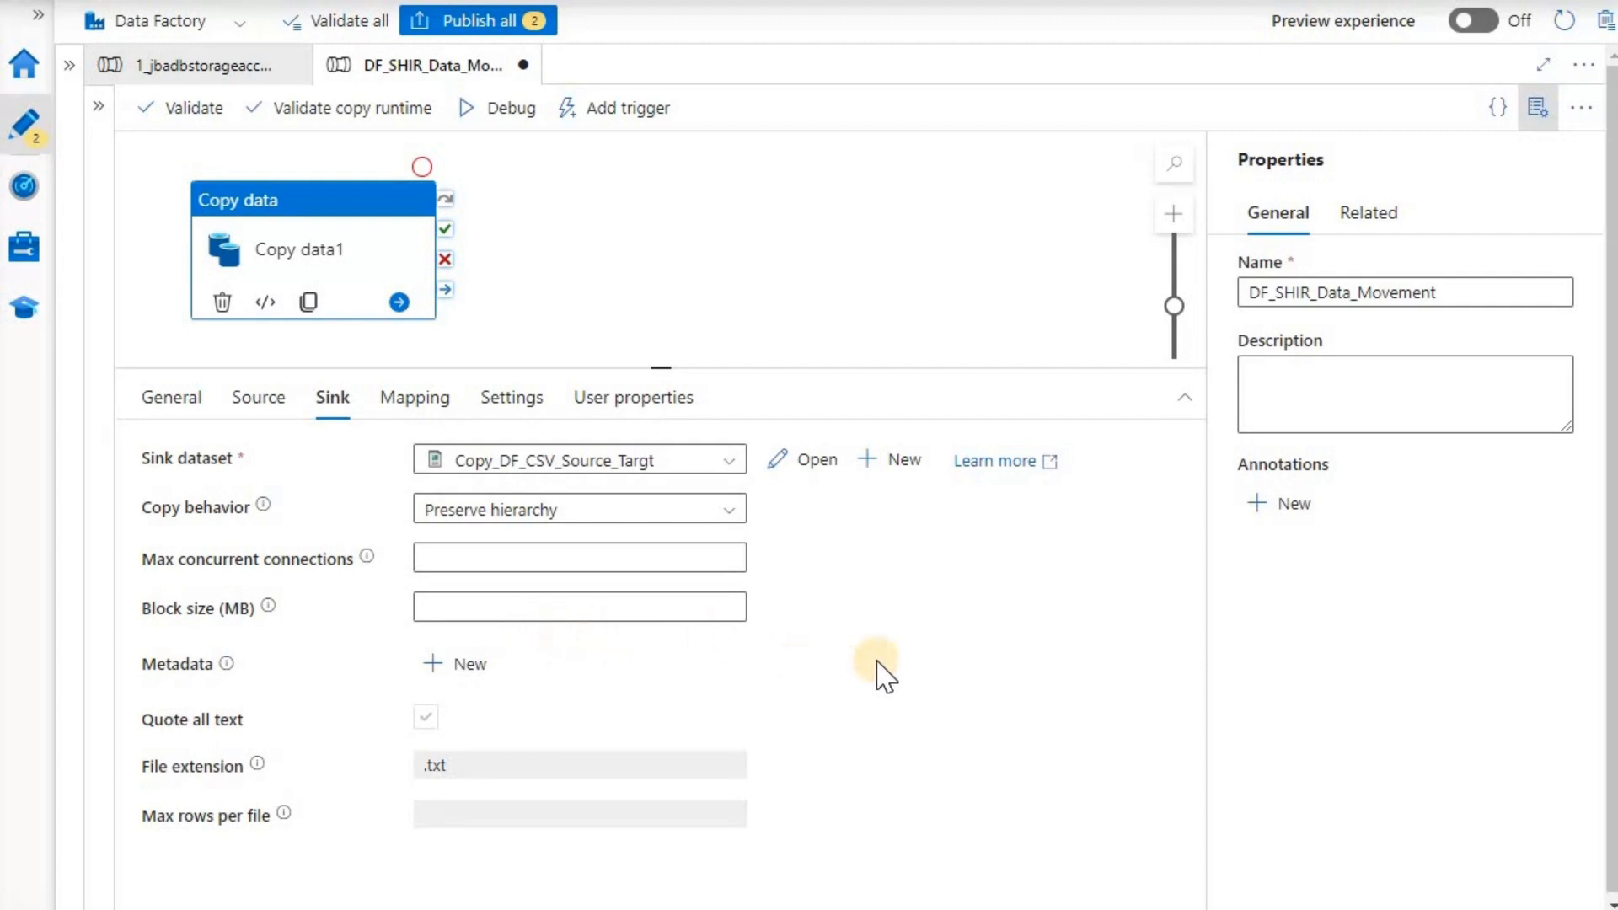
scroll(876, 662, "down", 1)
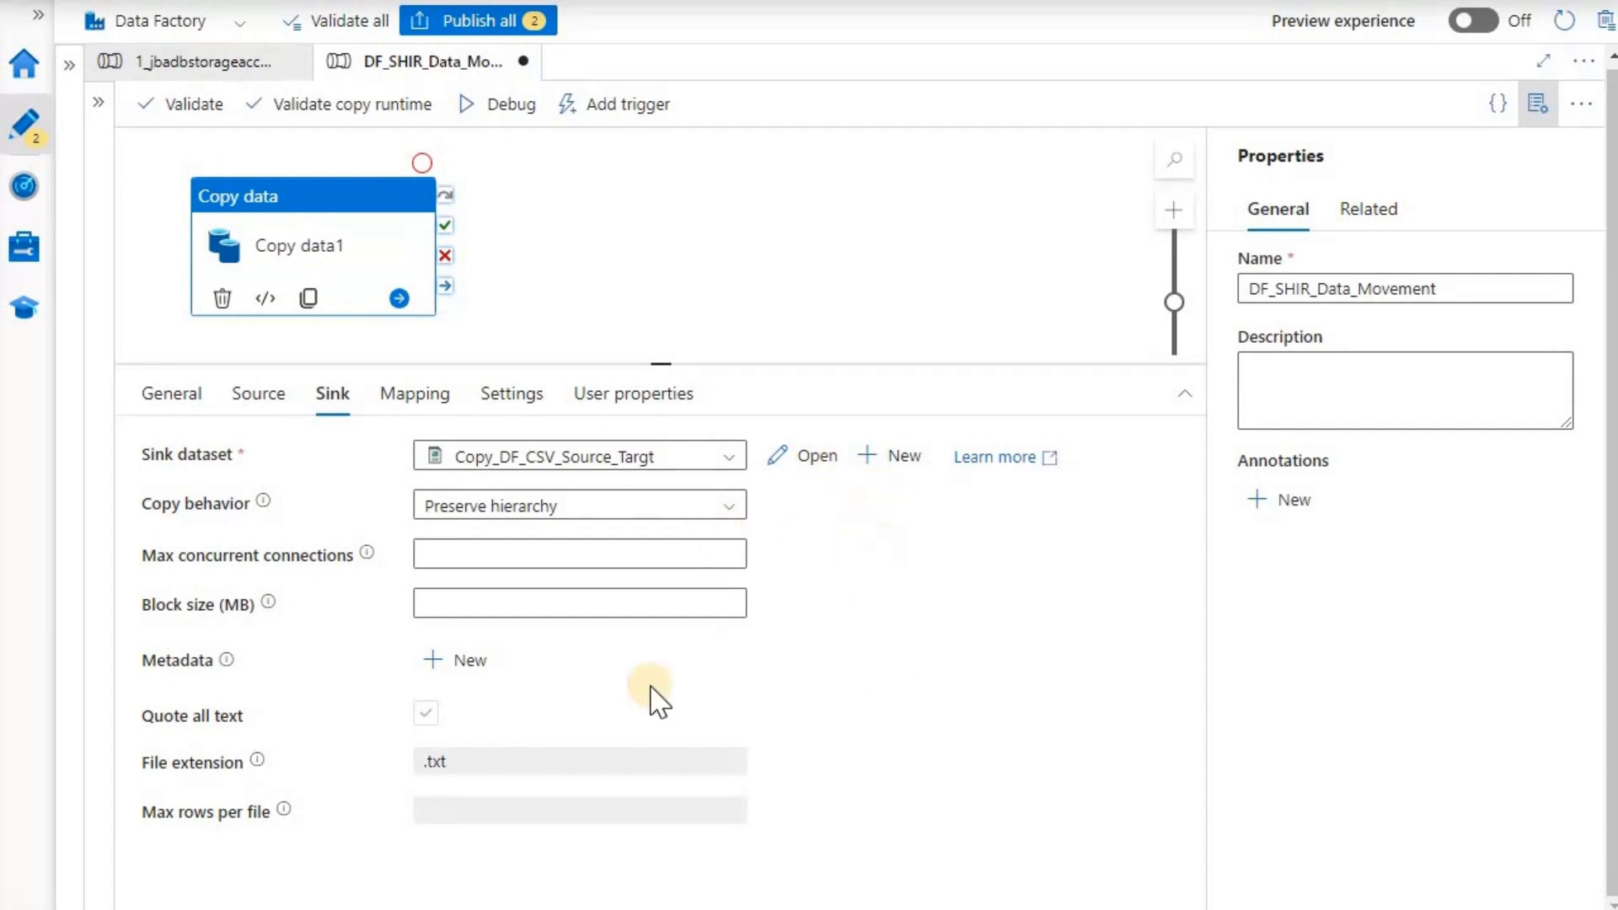
- Inspect the current sink dataset's file path container, then close the dataset
left_click(816, 459)
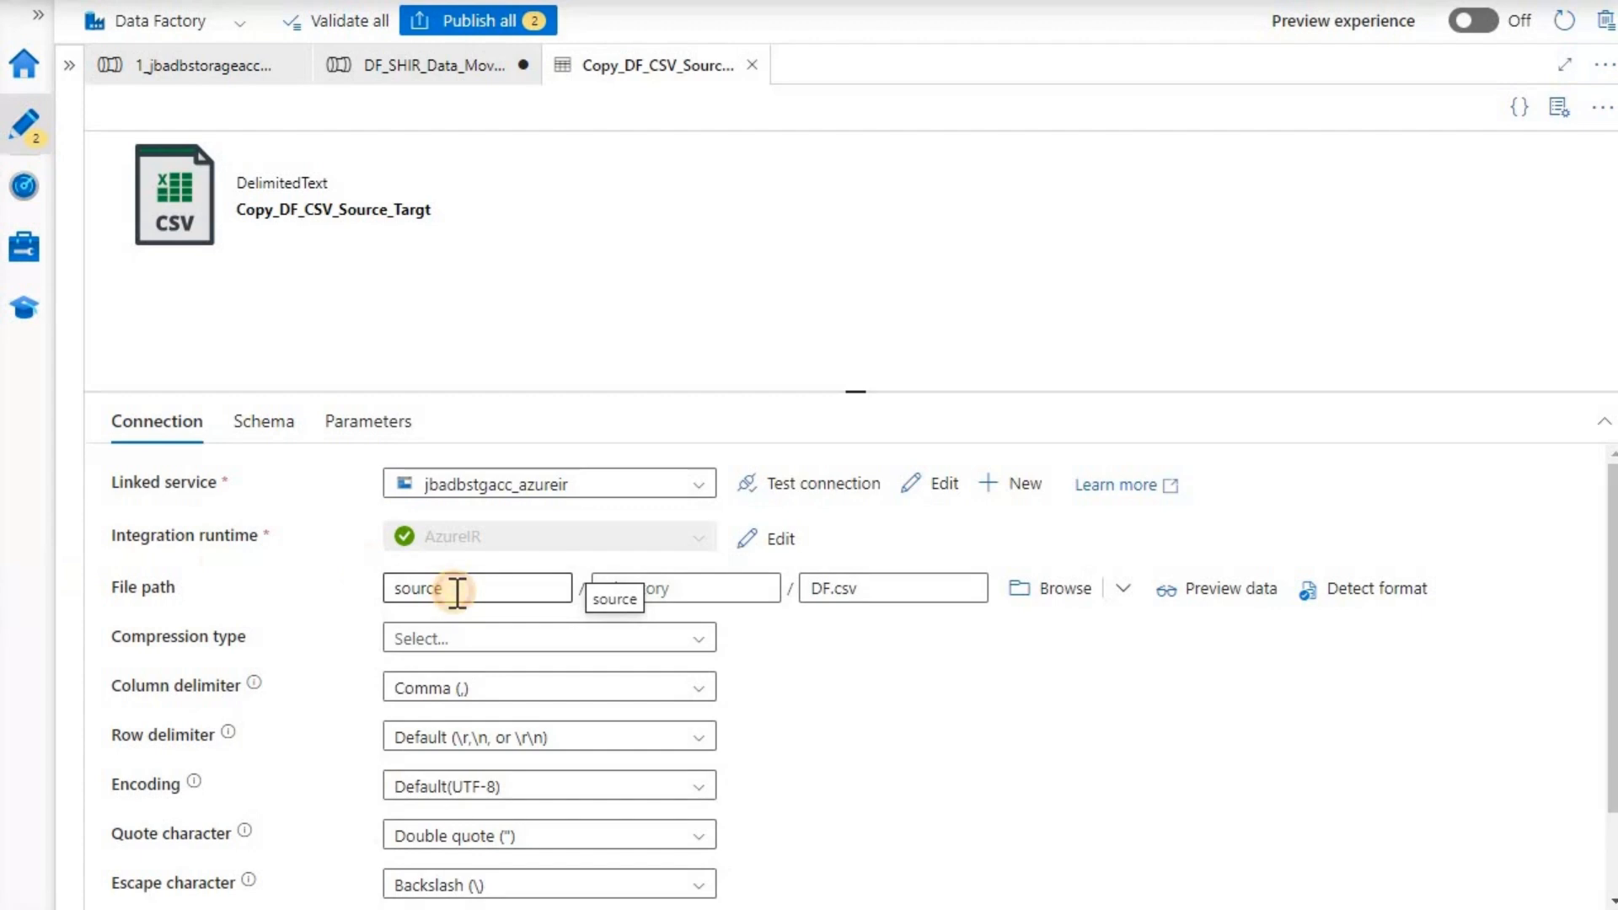
left_click(456, 589)
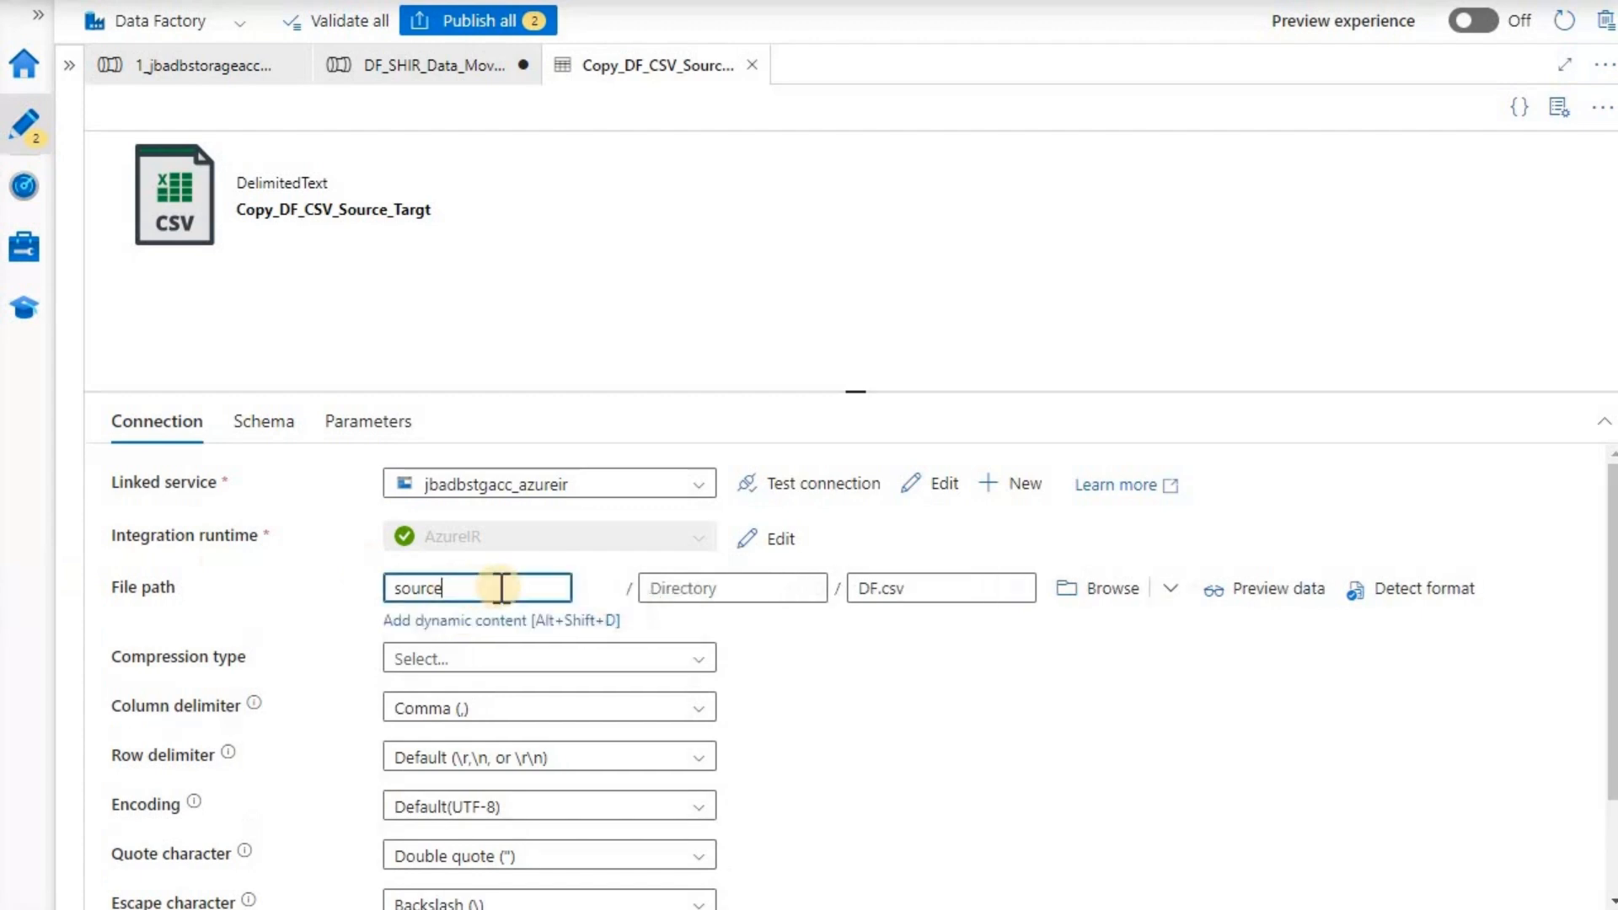
left_click(749, 66)
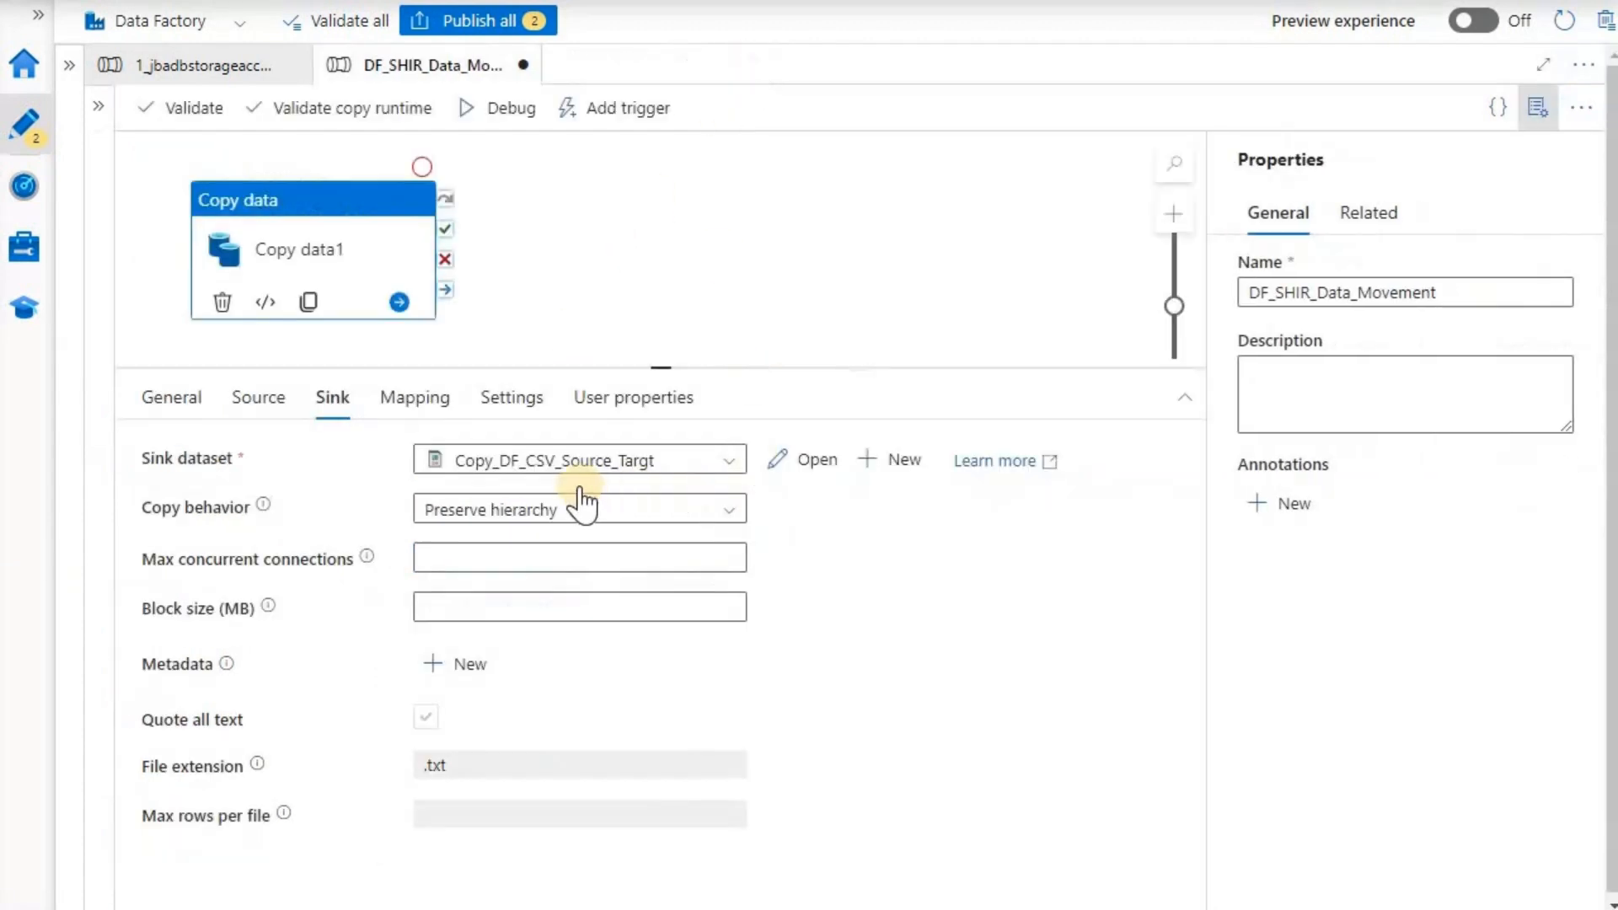
- Switch the sink dataset to jbadbstorageaccount_source_target_destination and open its settings
left_click(730, 462)
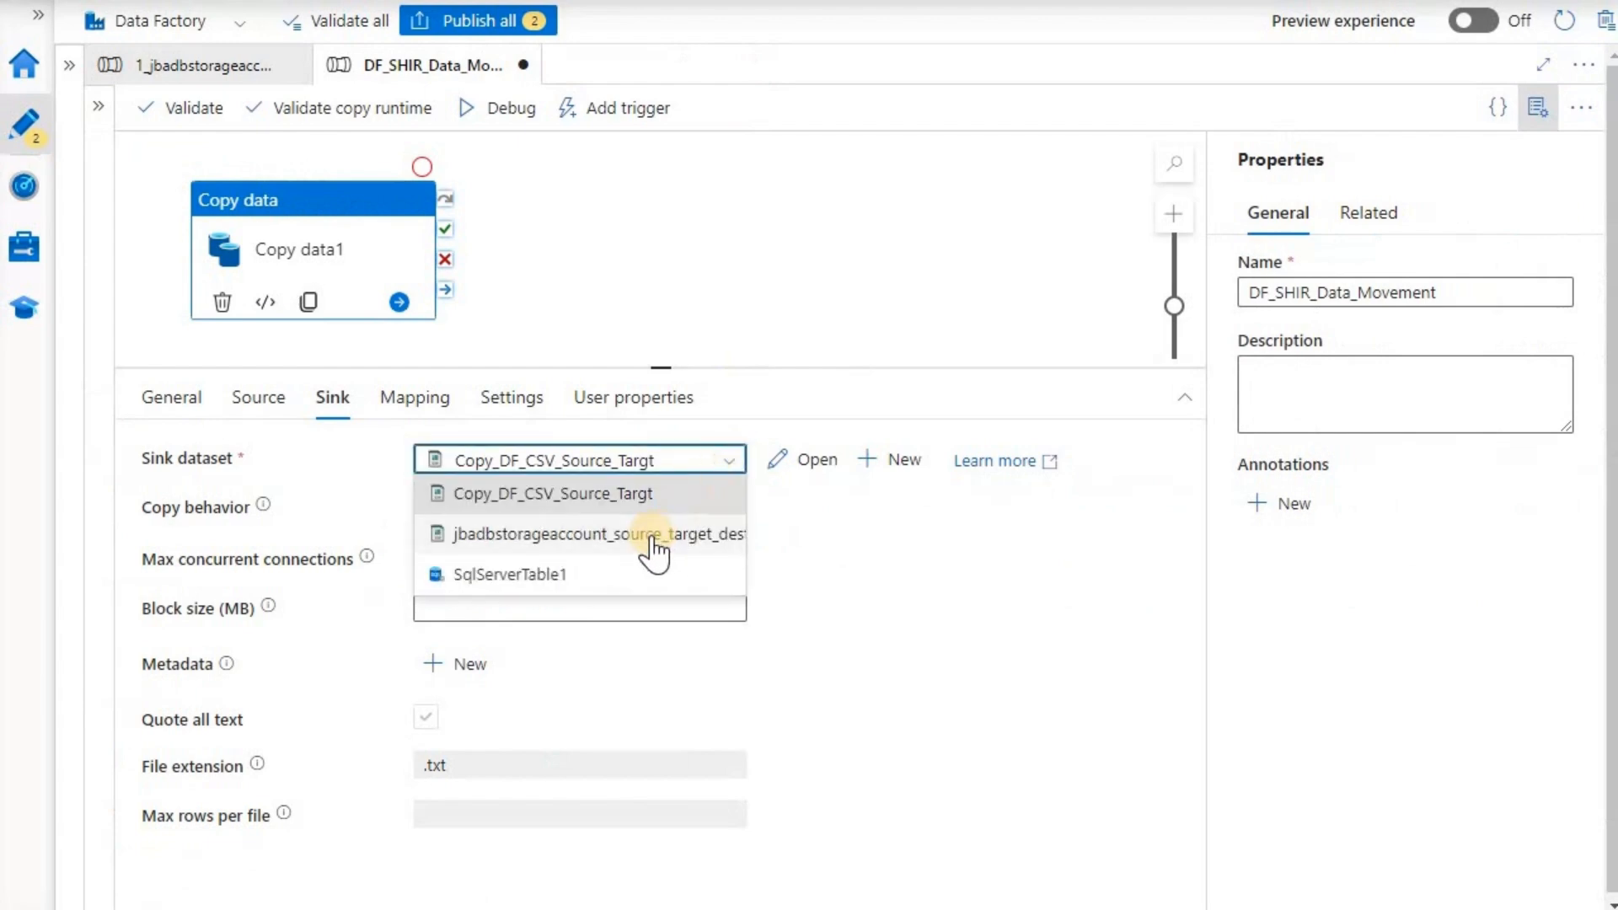
left_click(654, 540)
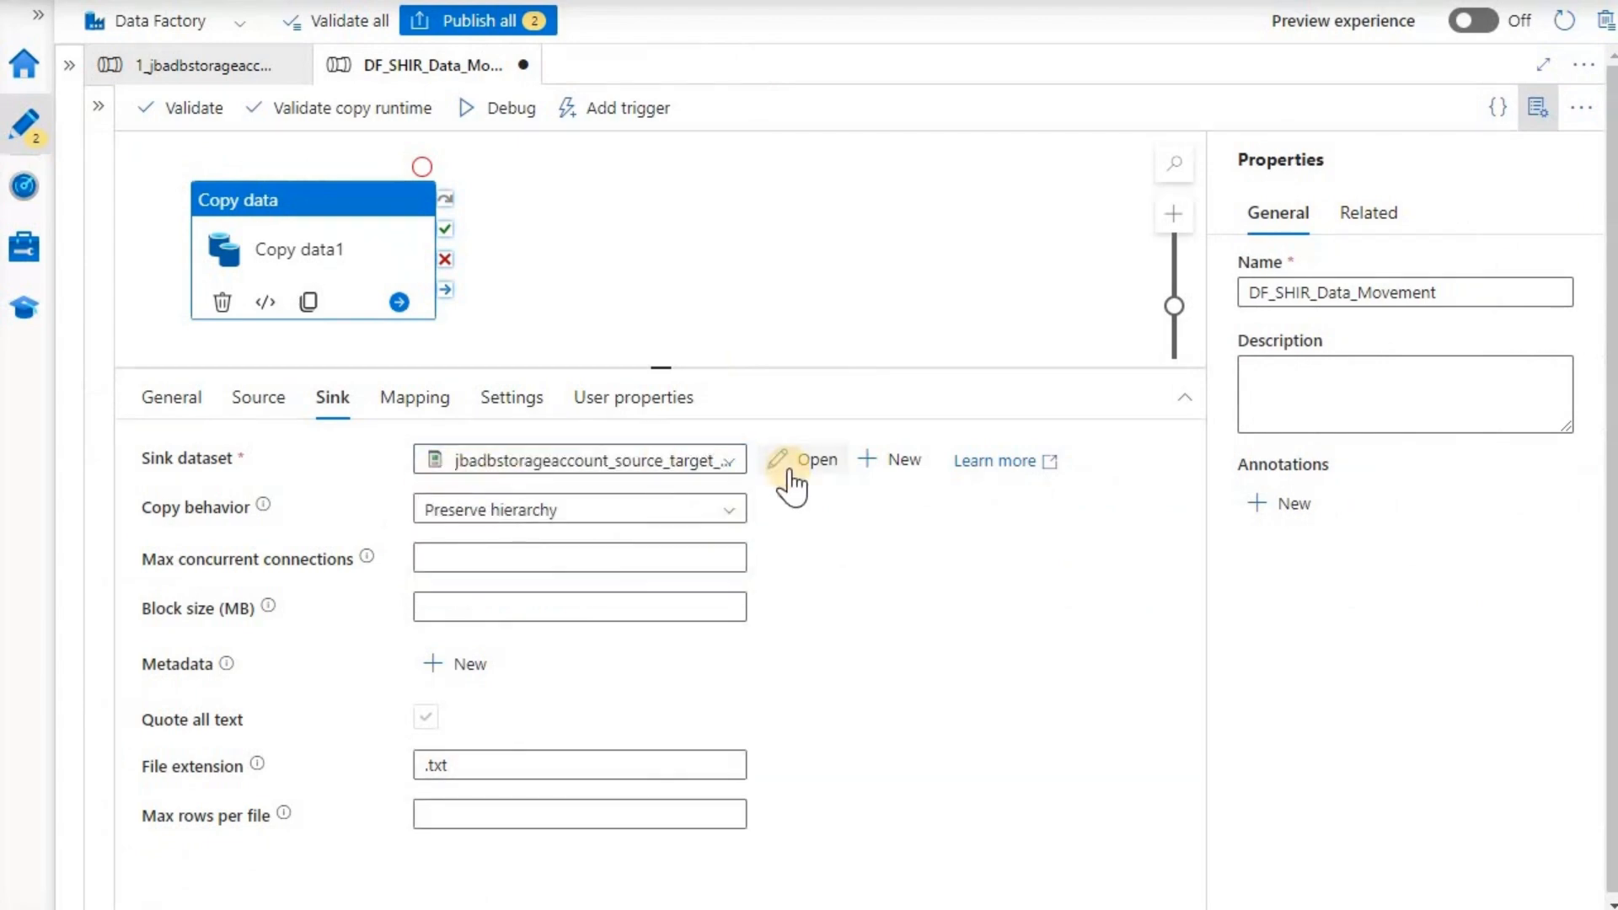
left_click(792, 474)
- Enter DF_27Aug2024.csv as the output file name under the target container
left_click(398, 587)
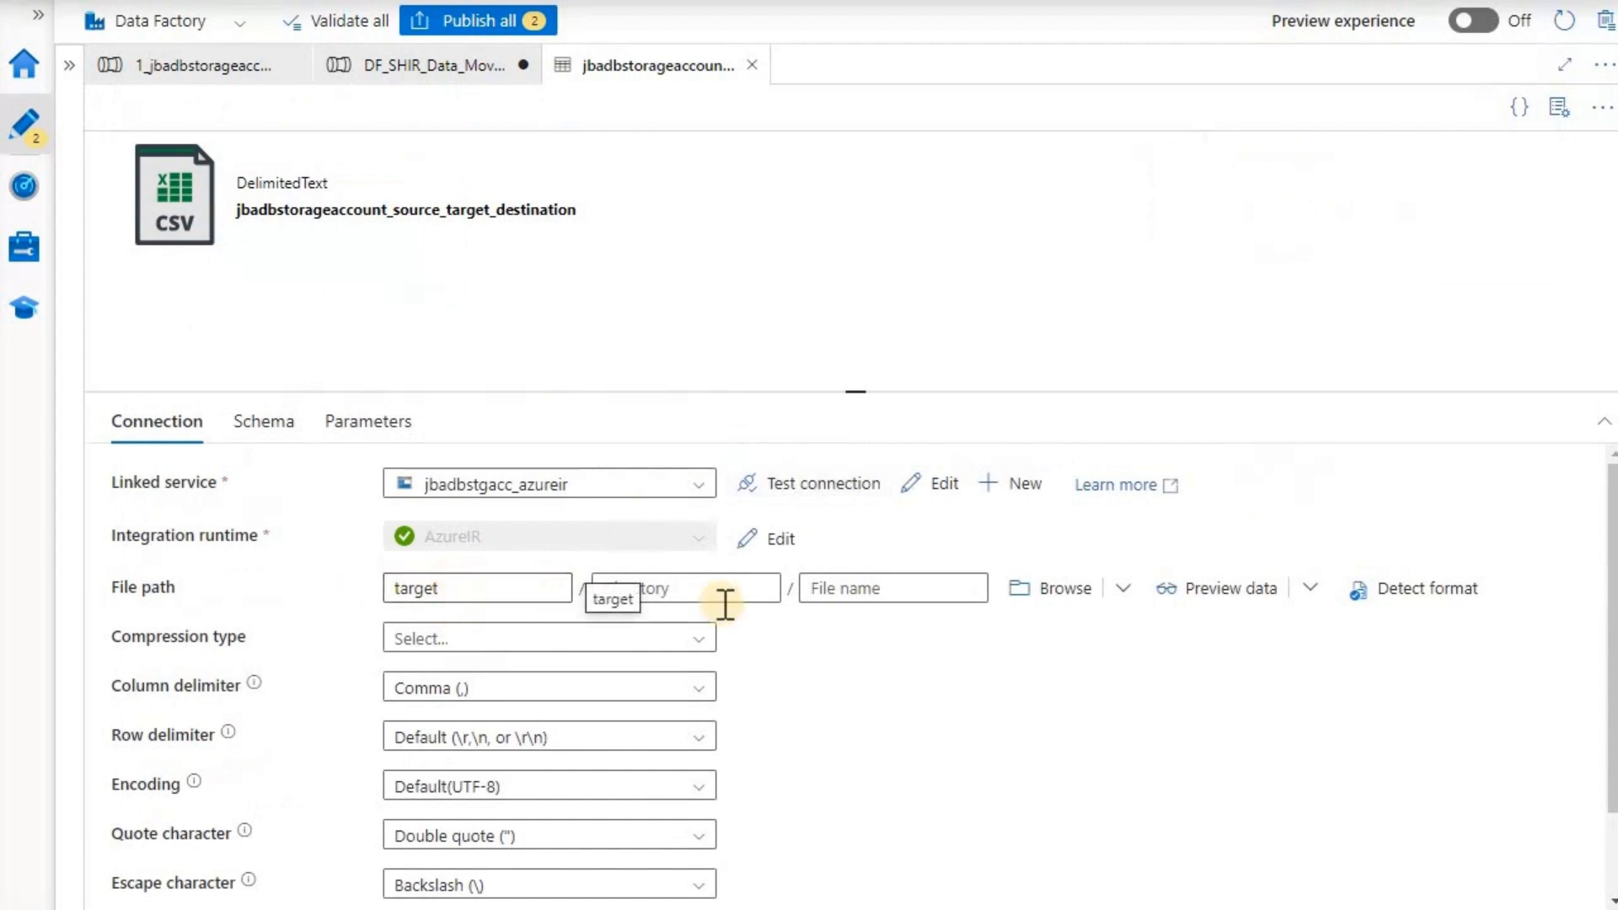
left_click(844, 587)
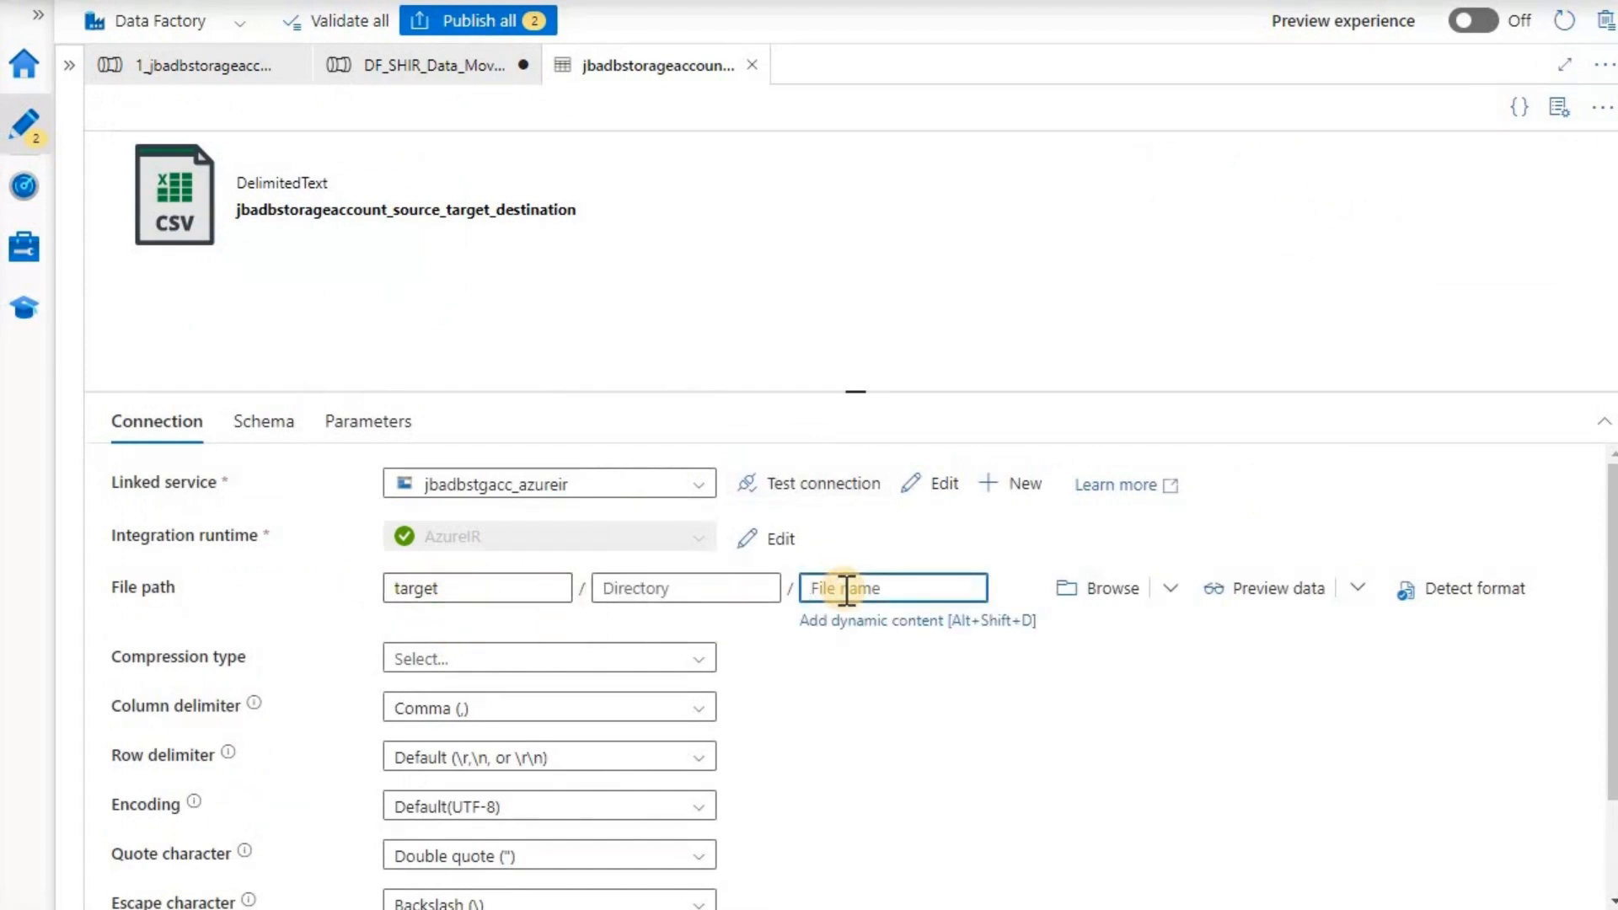
type("DF_27Aug2024.csv")
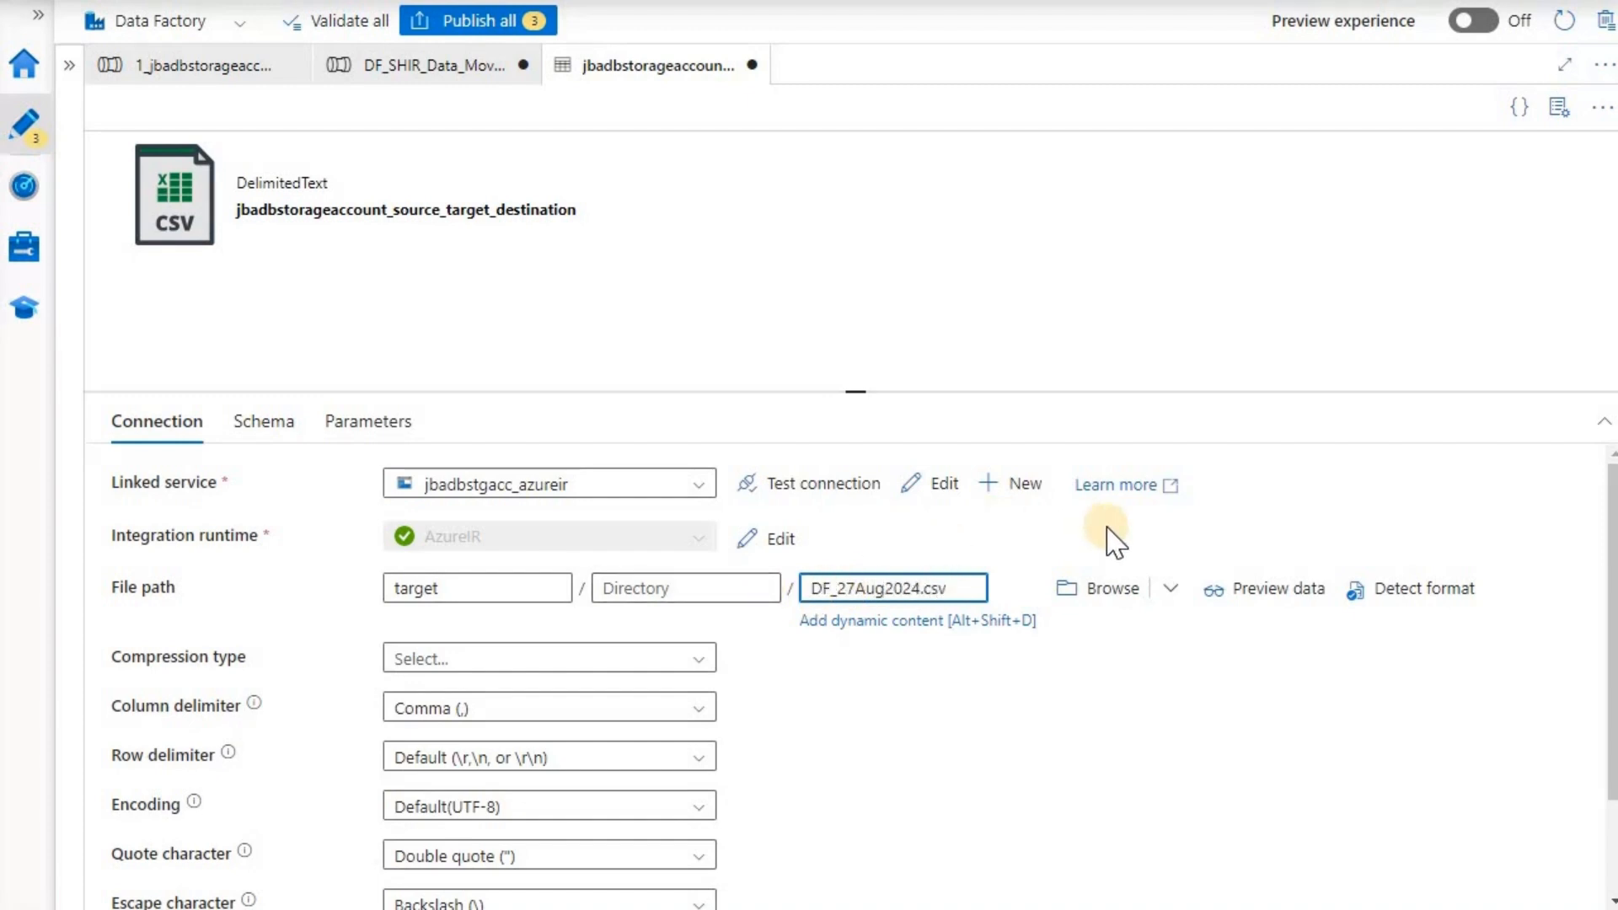
scroll(1112, 541, "down", 1)
scroll(1068, 523, "up", 1)
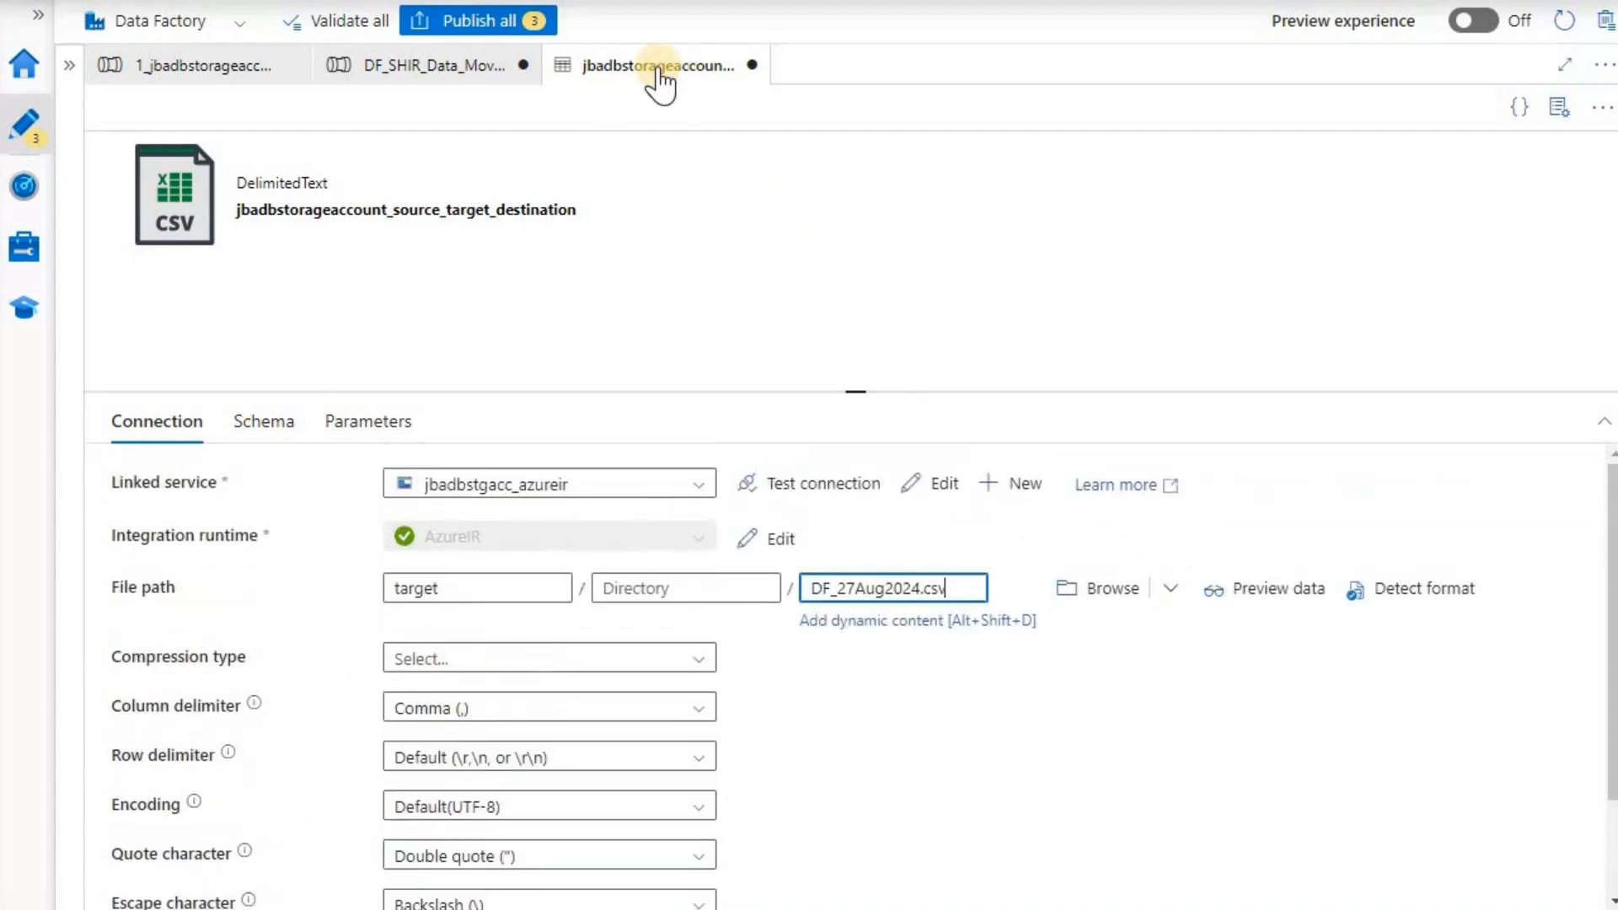
- Publish all three pending changes and refresh the target container's file list
left_click(480, 25)
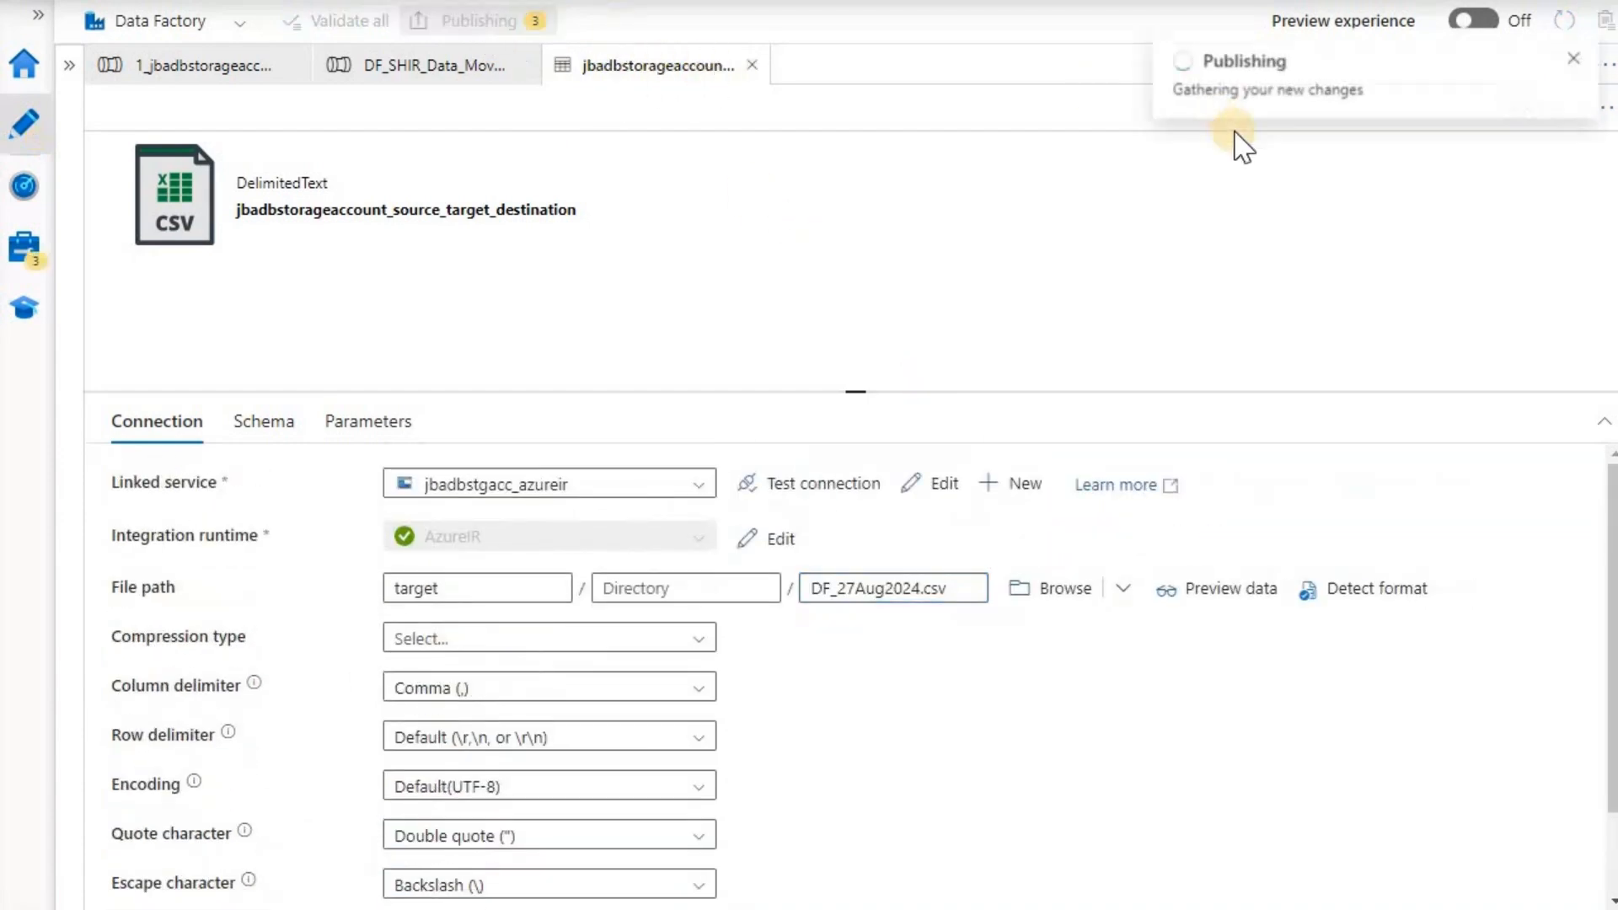
left_click(903, 881)
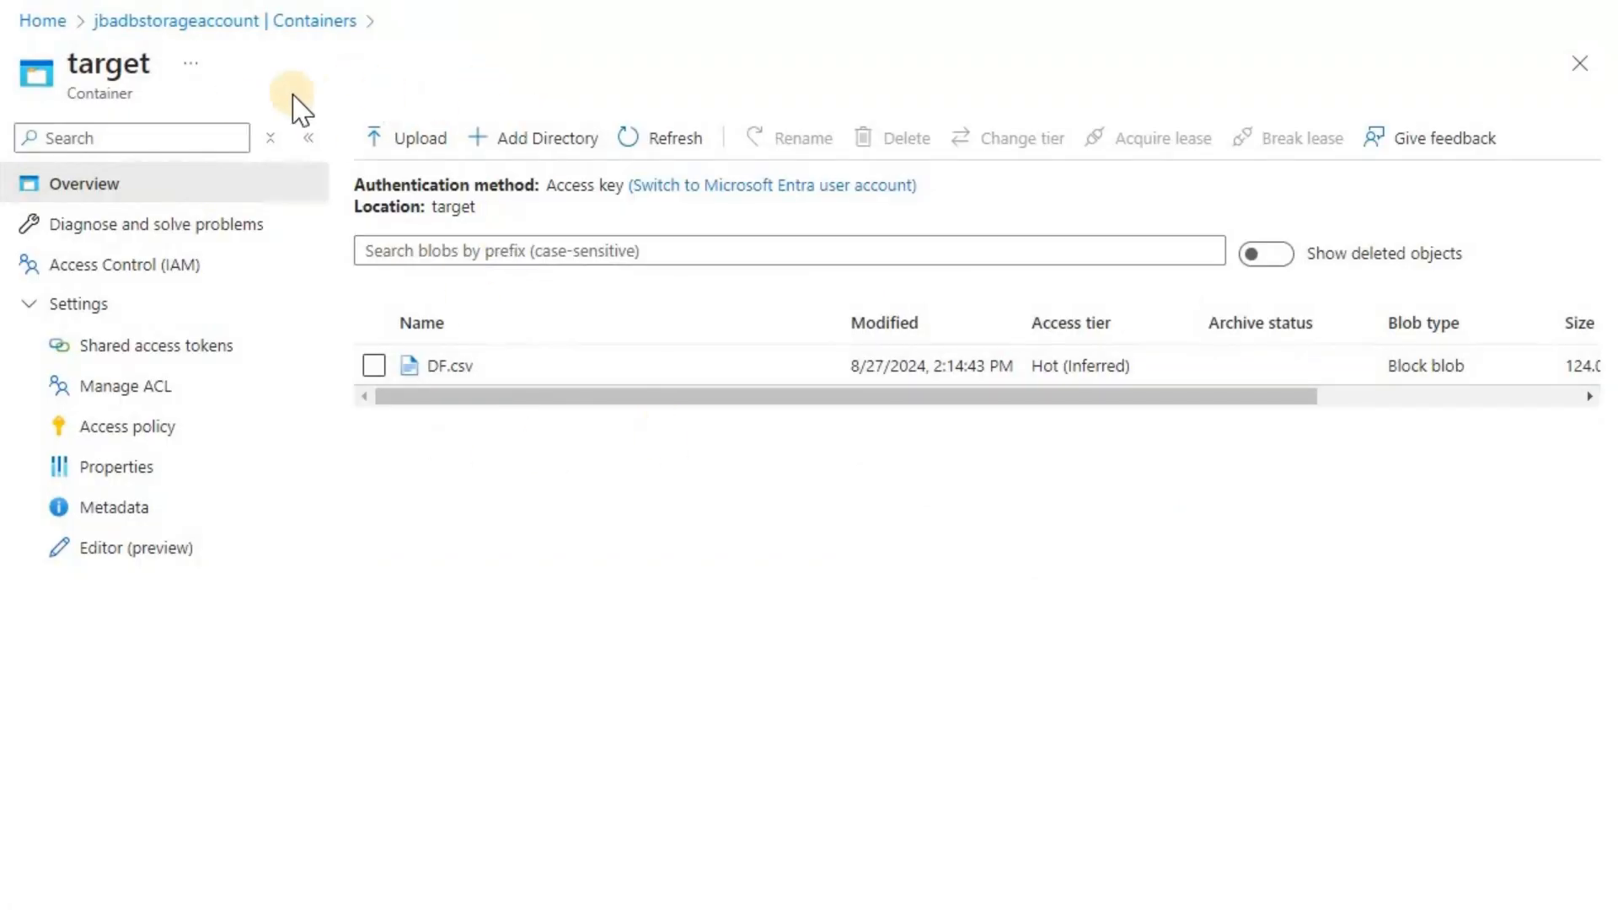
left_click(657, 147)
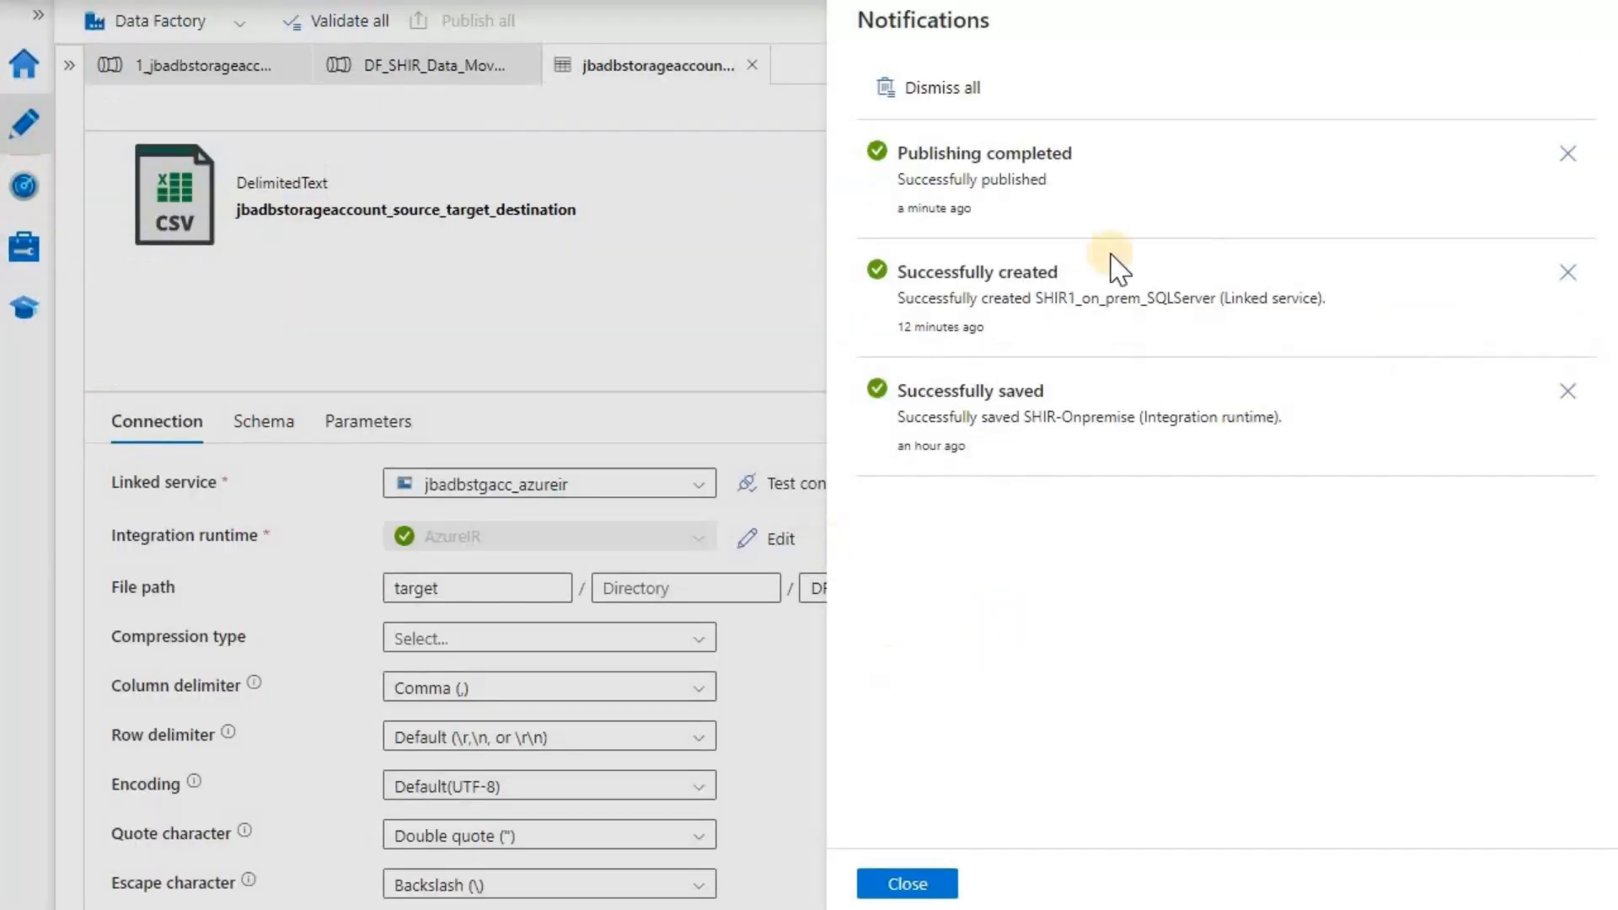
- Validate all factory resources, confirming no errors, and close the validation results
left_click(910, 883)
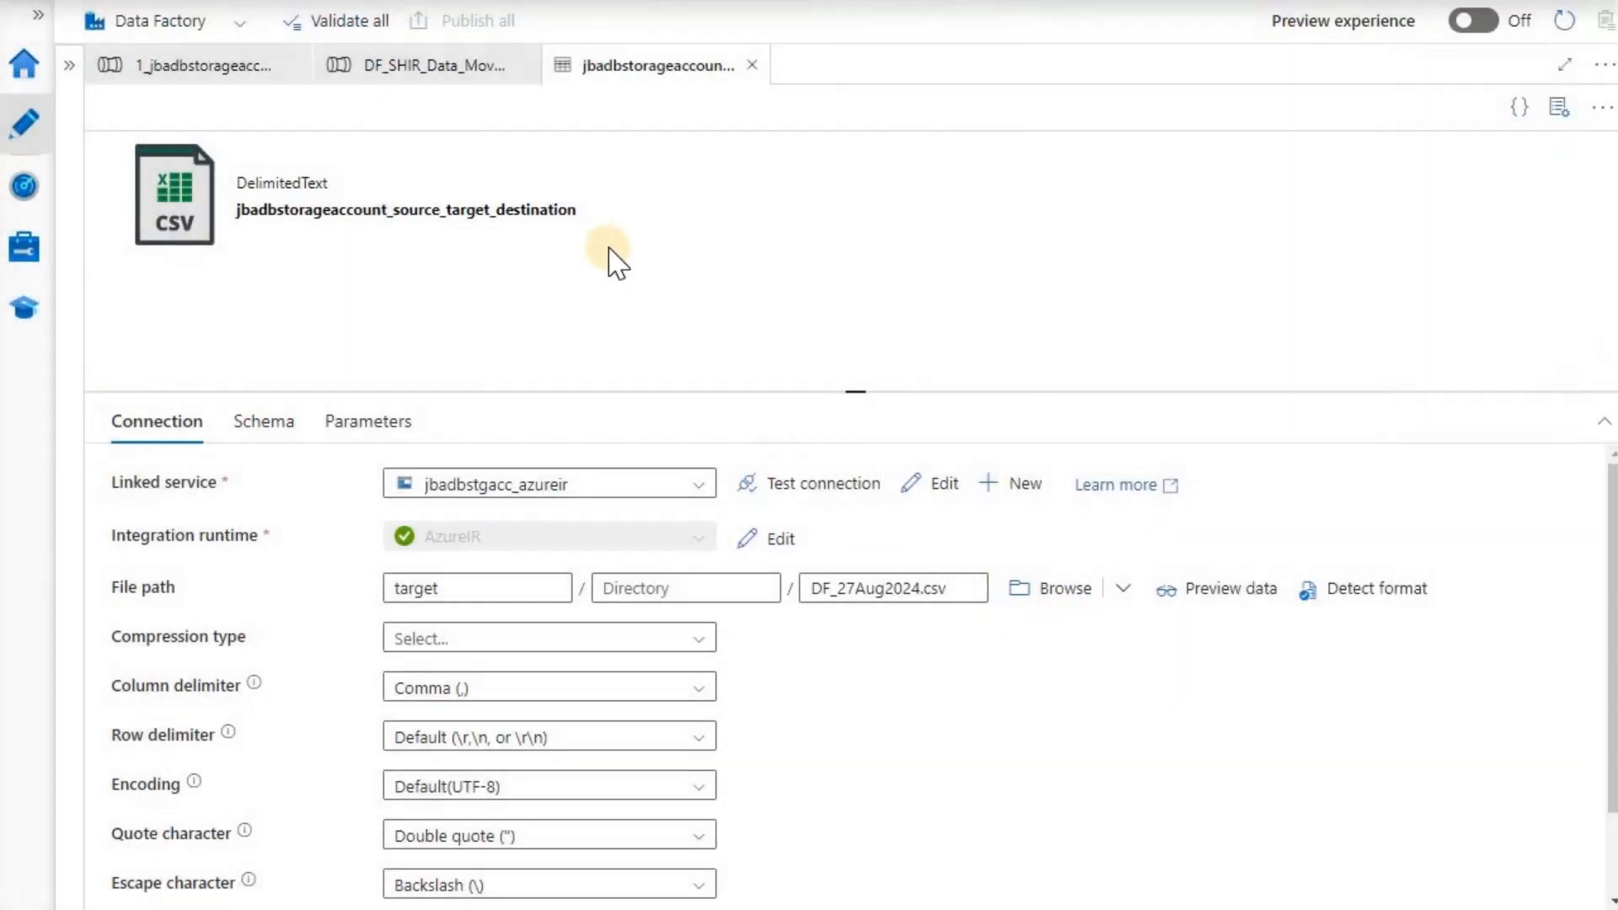
left_click(375, 21)
left_click(1165, 884)
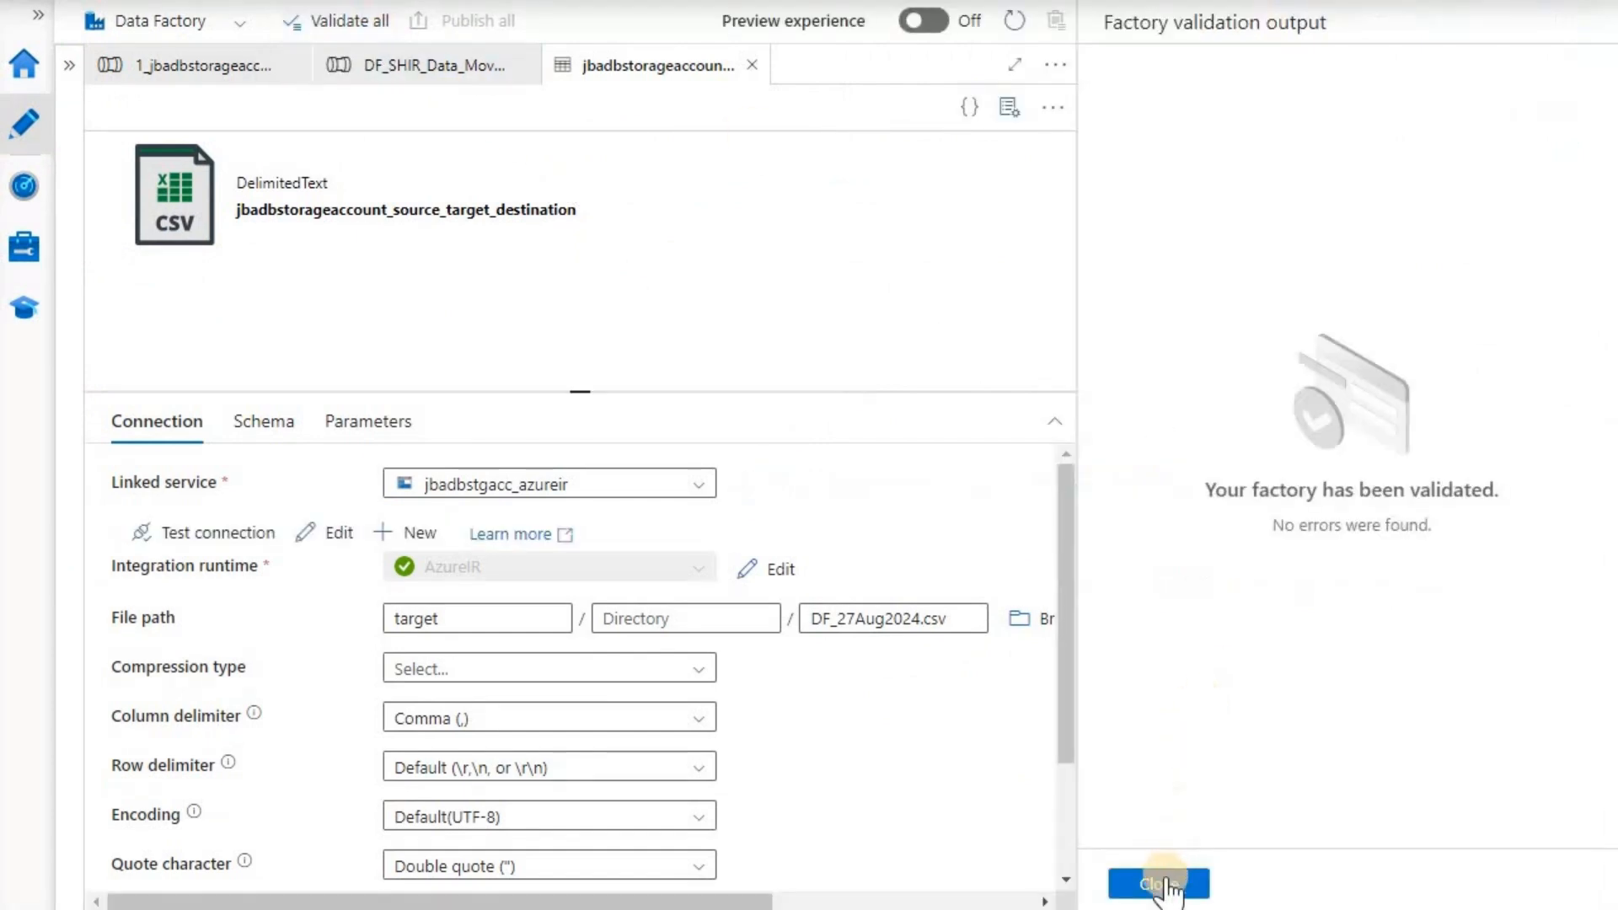
- Close the open editors and reopen the DF_SHIR_Data_Movement pipeline from the Author workspace
left_click(752, 65)
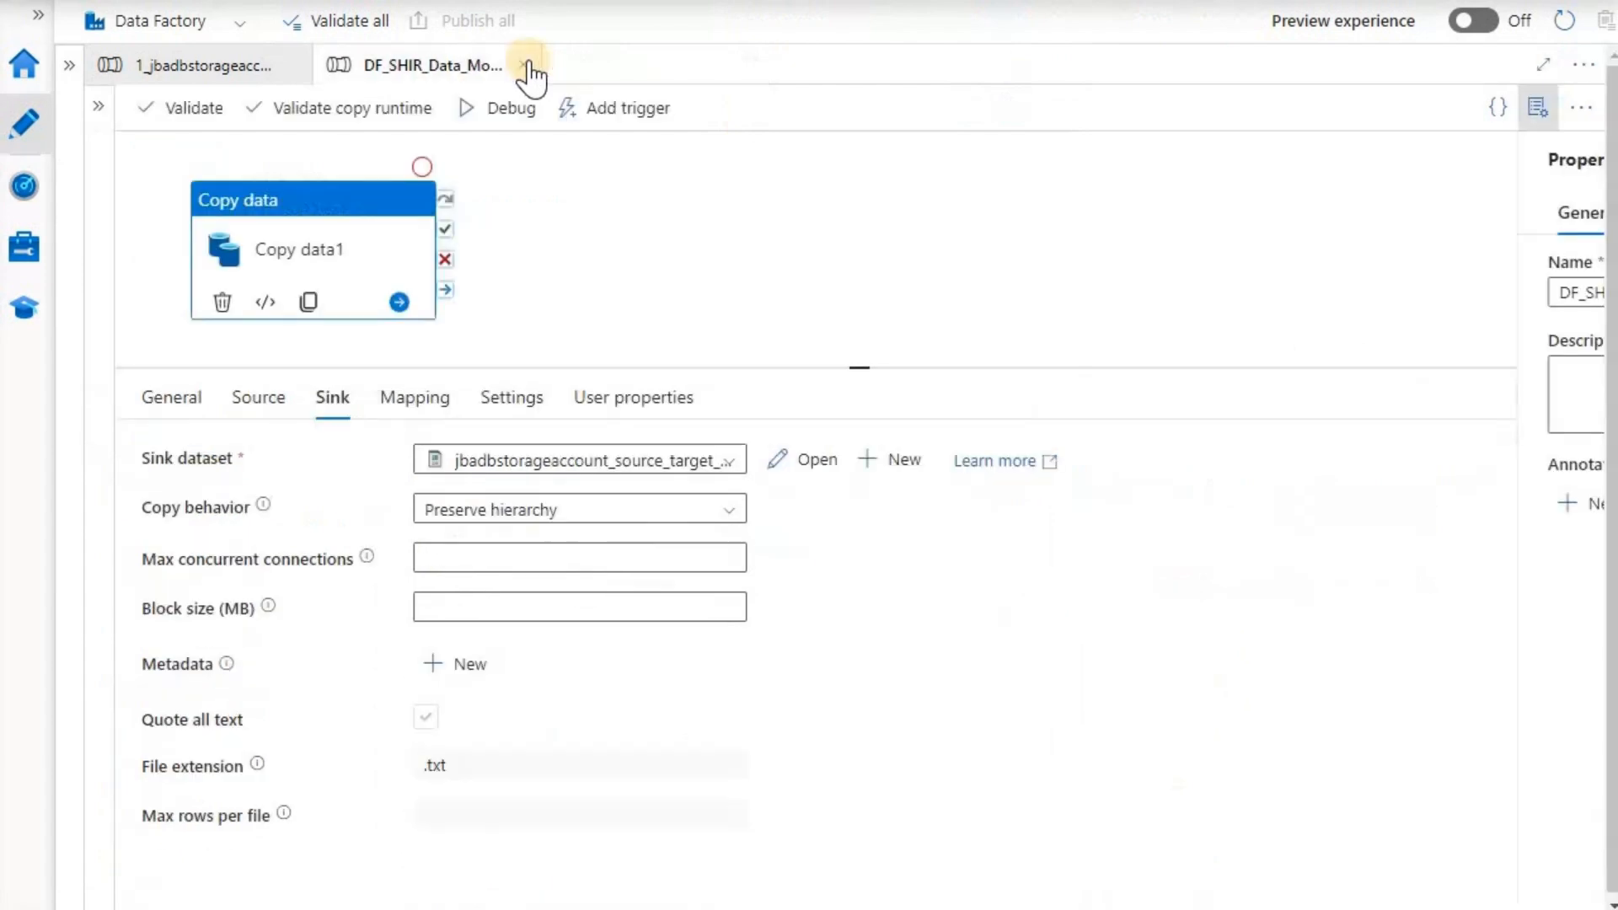
left_click(530, 65)
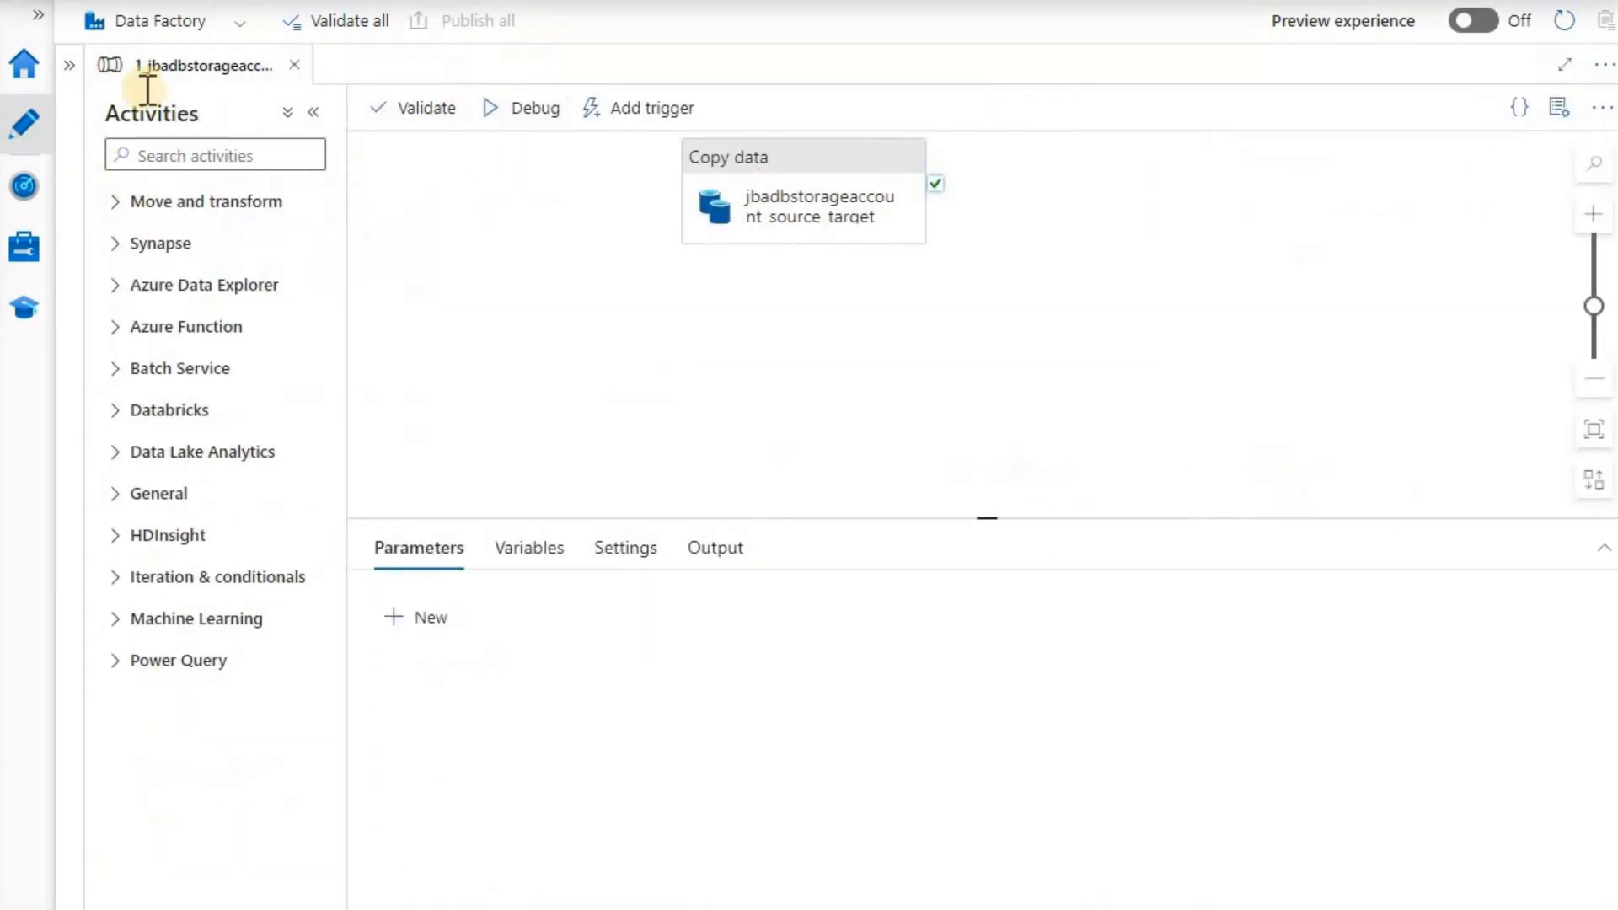
left_click(23, 64)
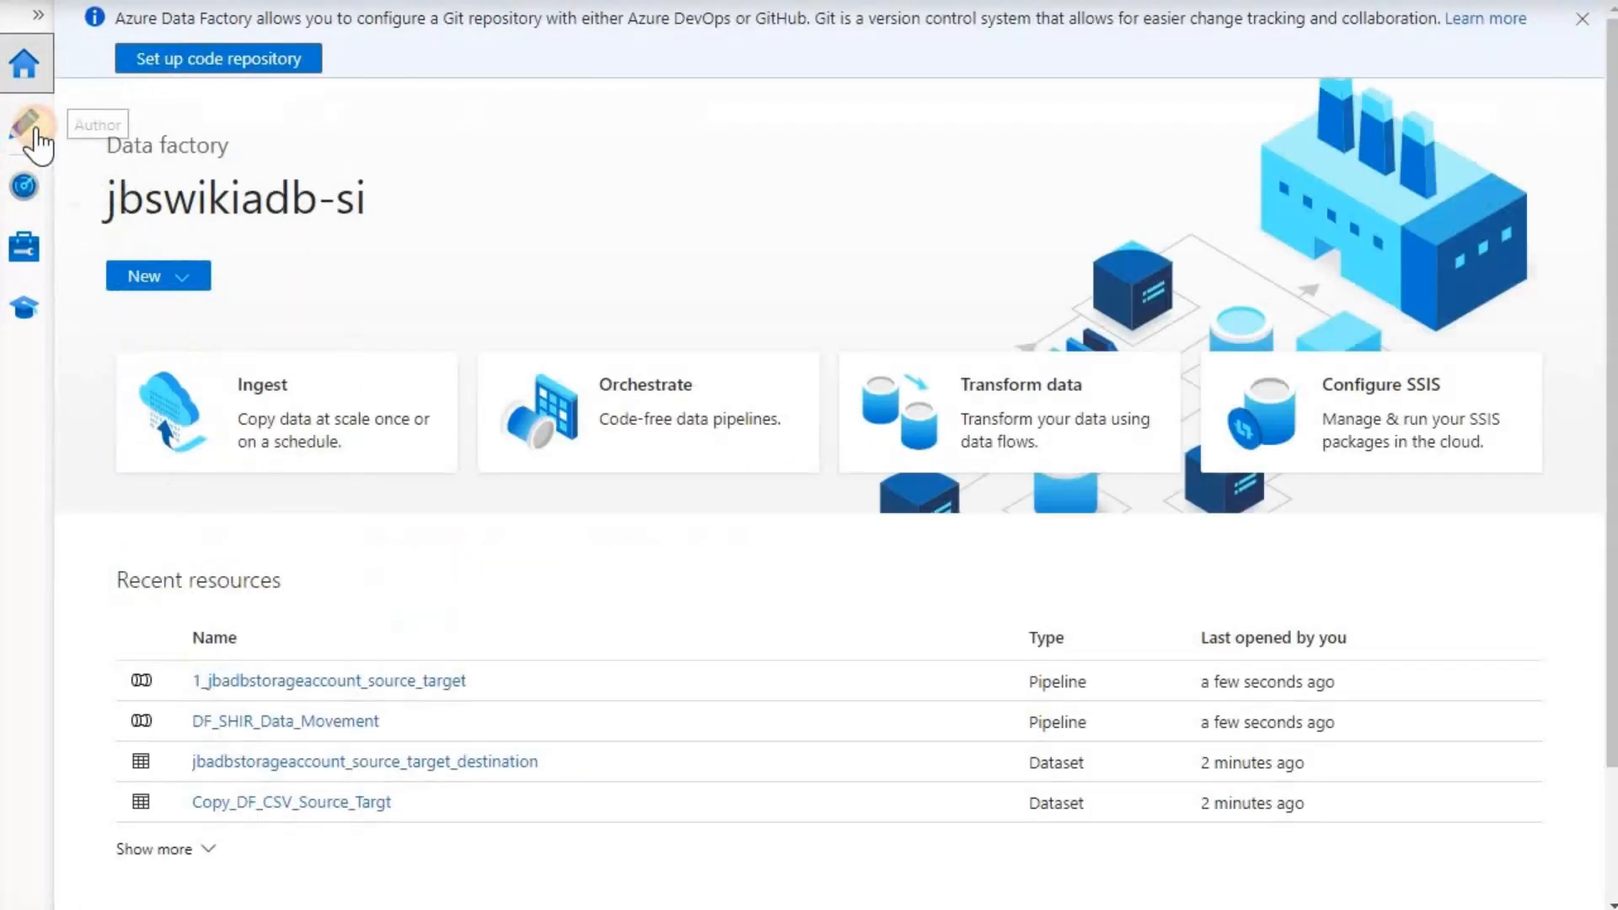
left_click(27, 126)
left_click(251, 254)
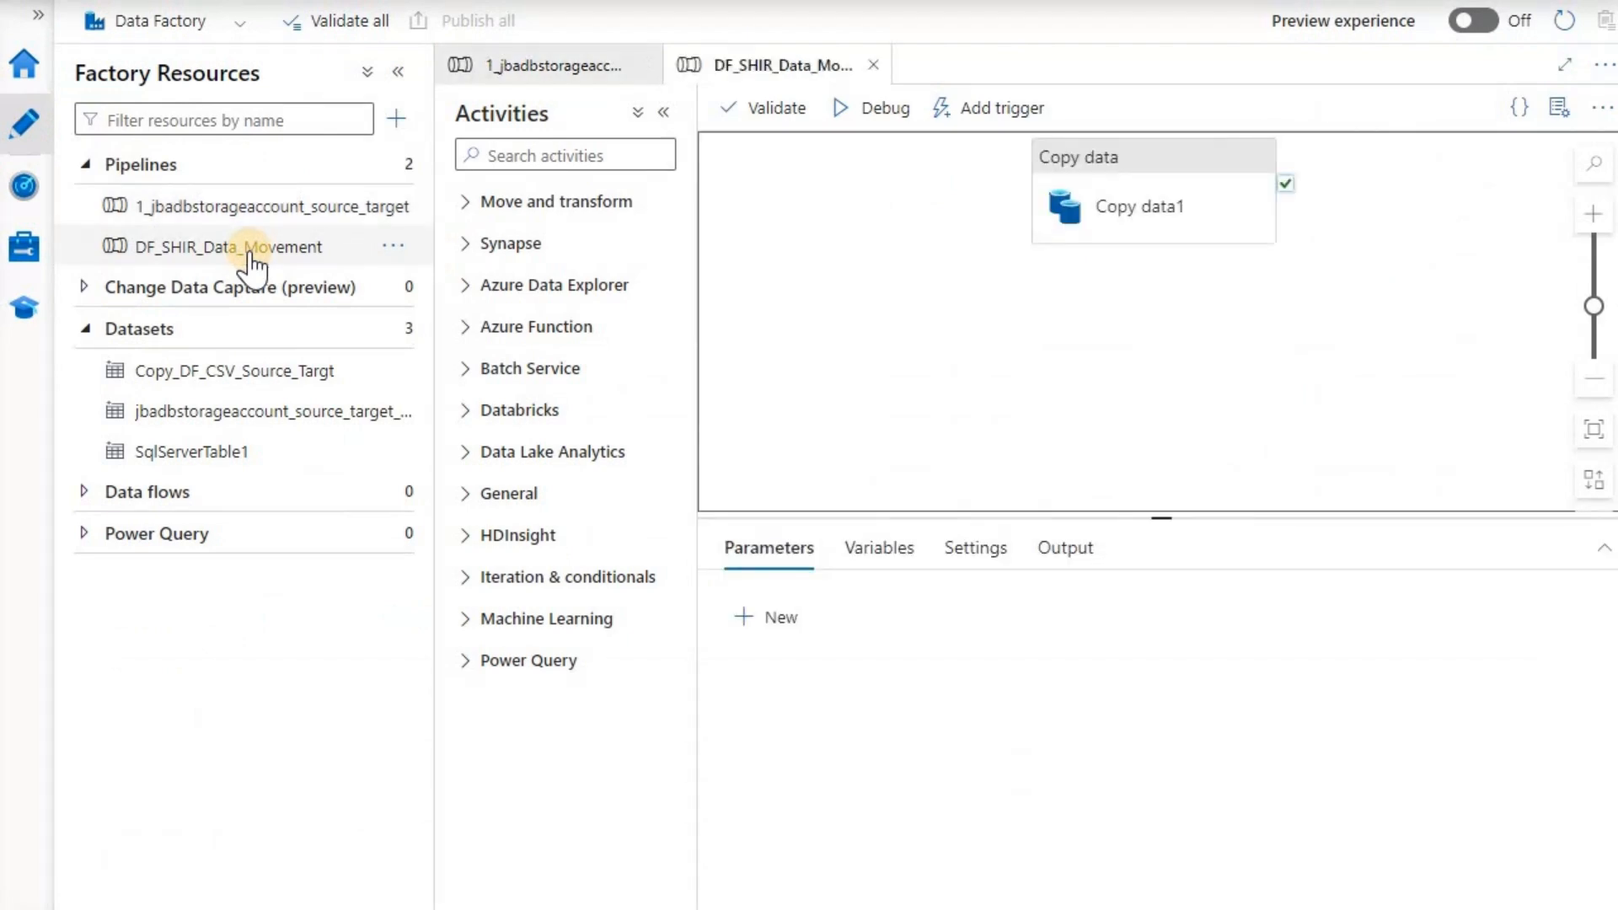
- Trigger DF_SHIR_Data_Movement now and view the pipeline run's activity runs in monitoring
left_click(975, 105)
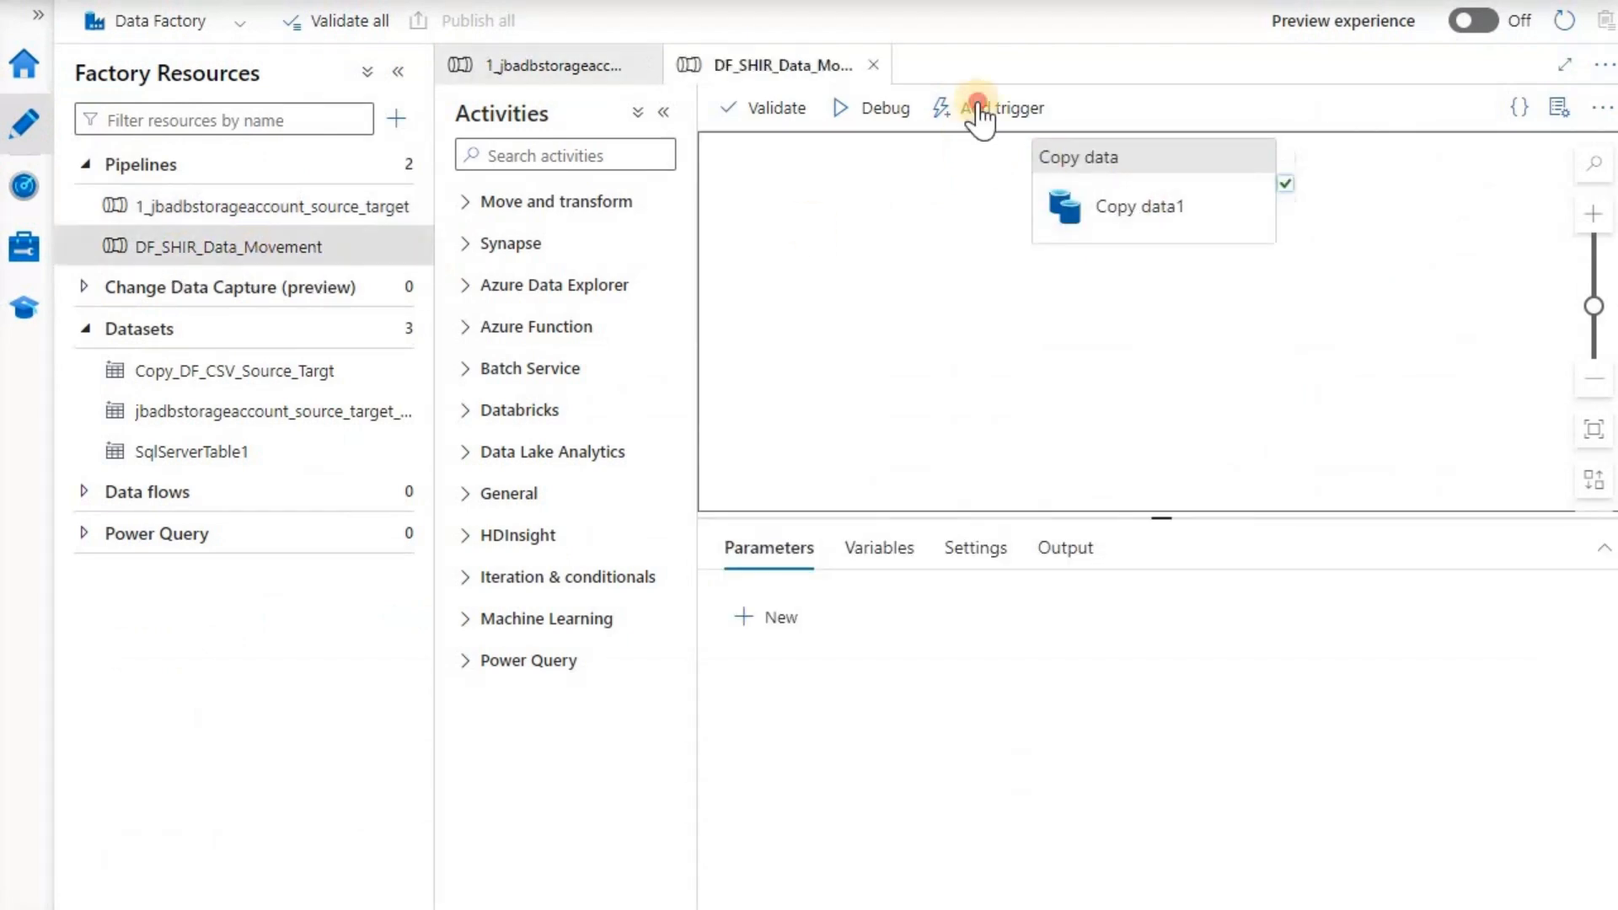
left_click(1046, 155)
left_click(938, 883)
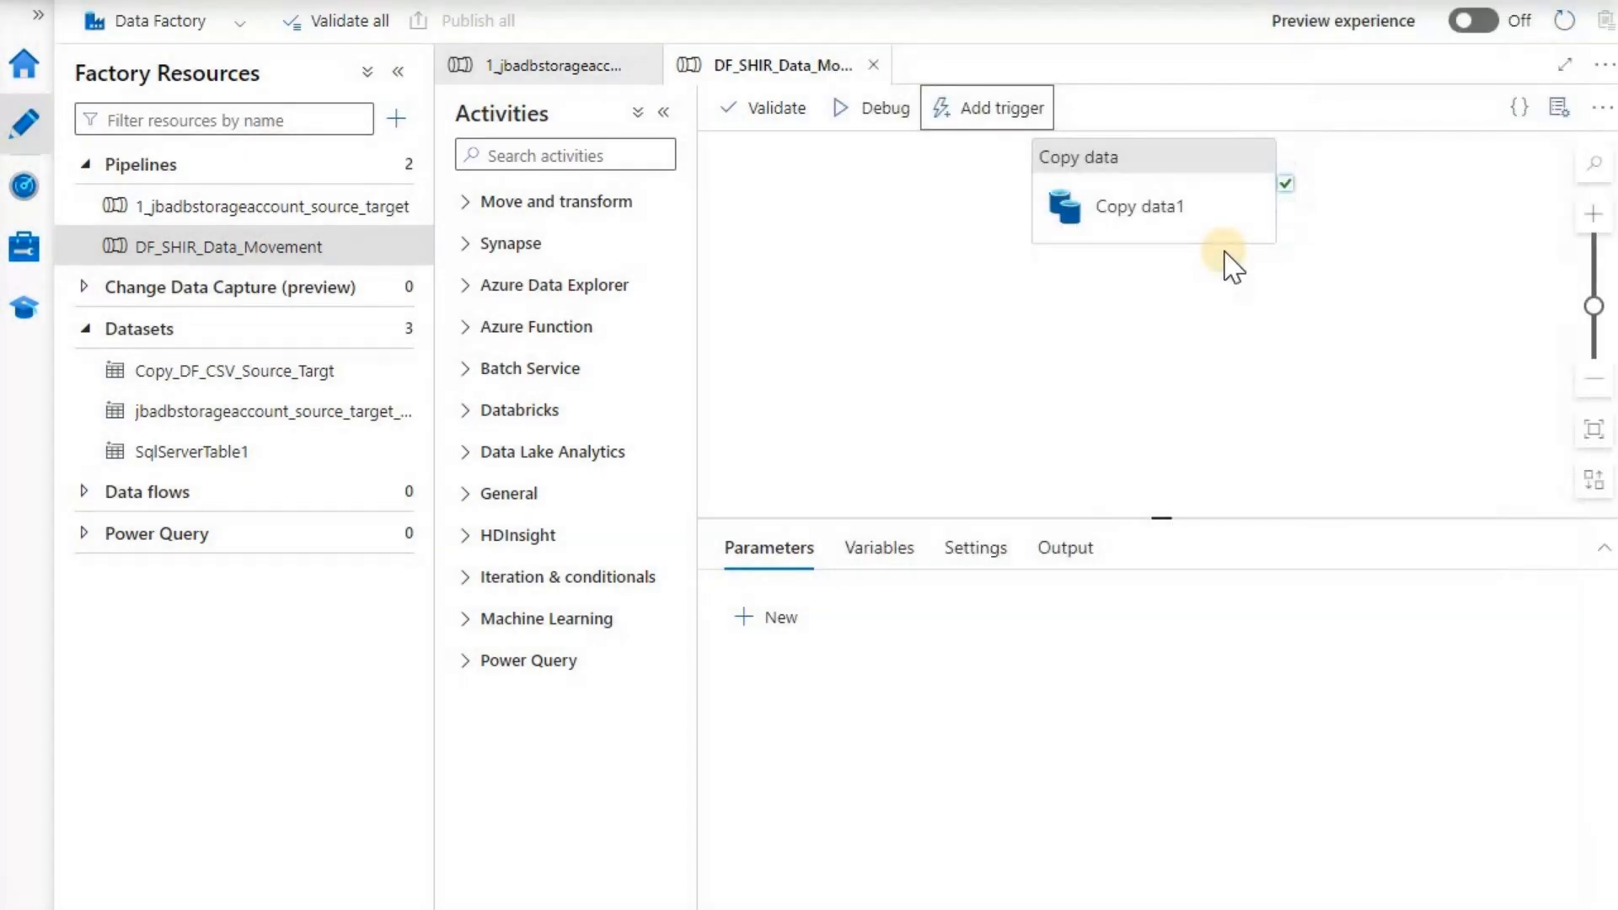
left_click(1250, 112)
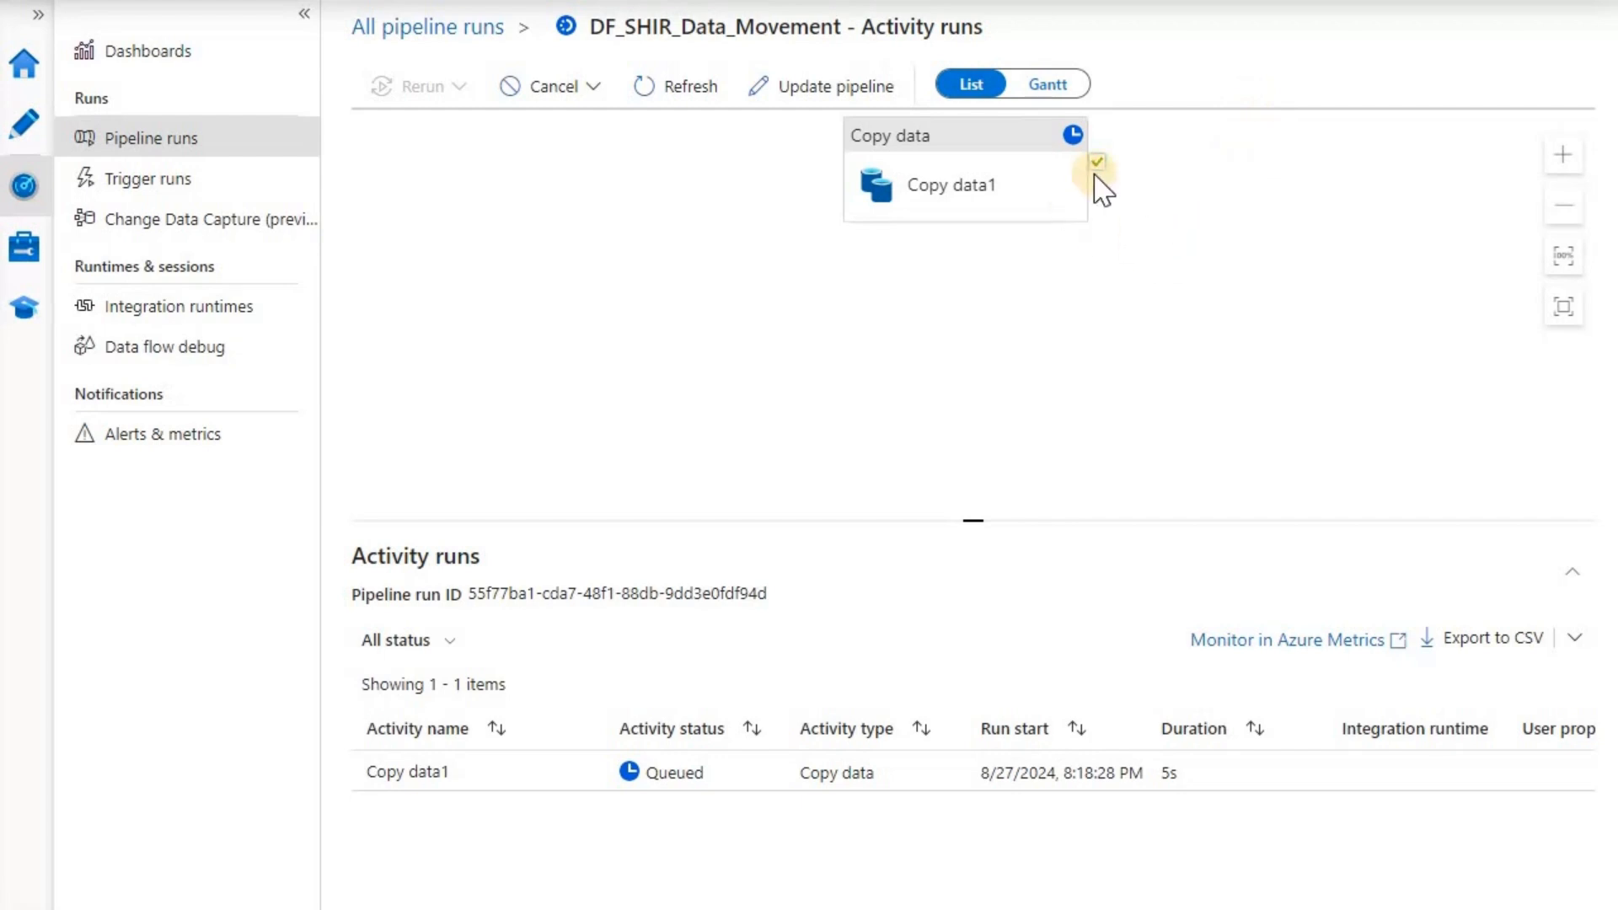
- Refresh until Copy data1 shows Succeeded, then review its details: 8 rows read and written, 126 bytes
left_click(690, 89)
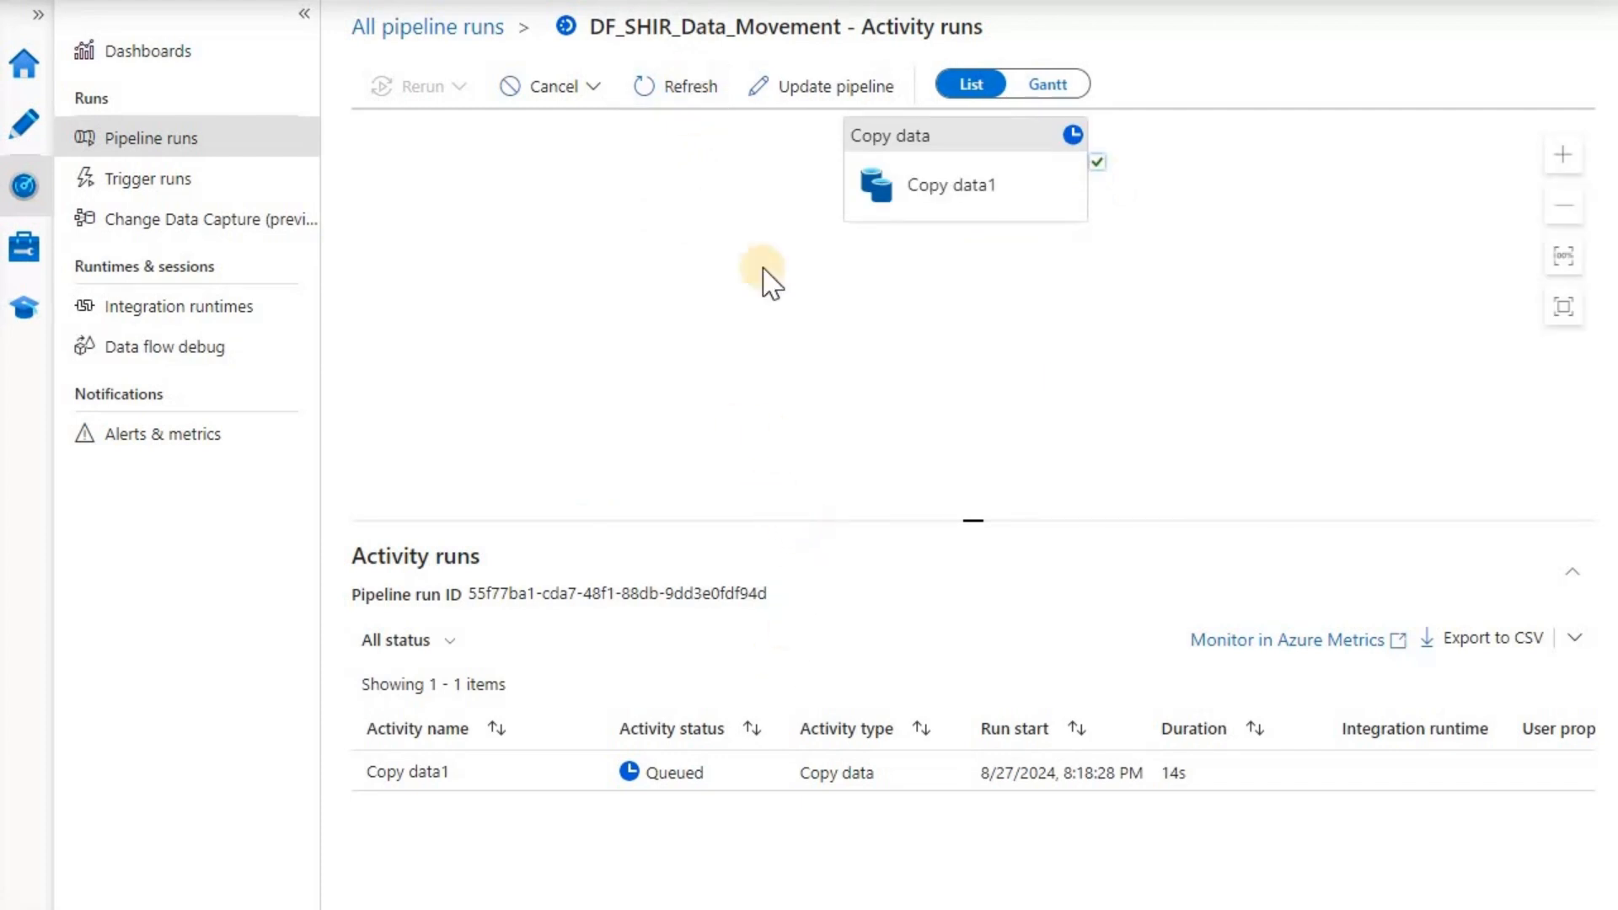
left_click(674, 94)
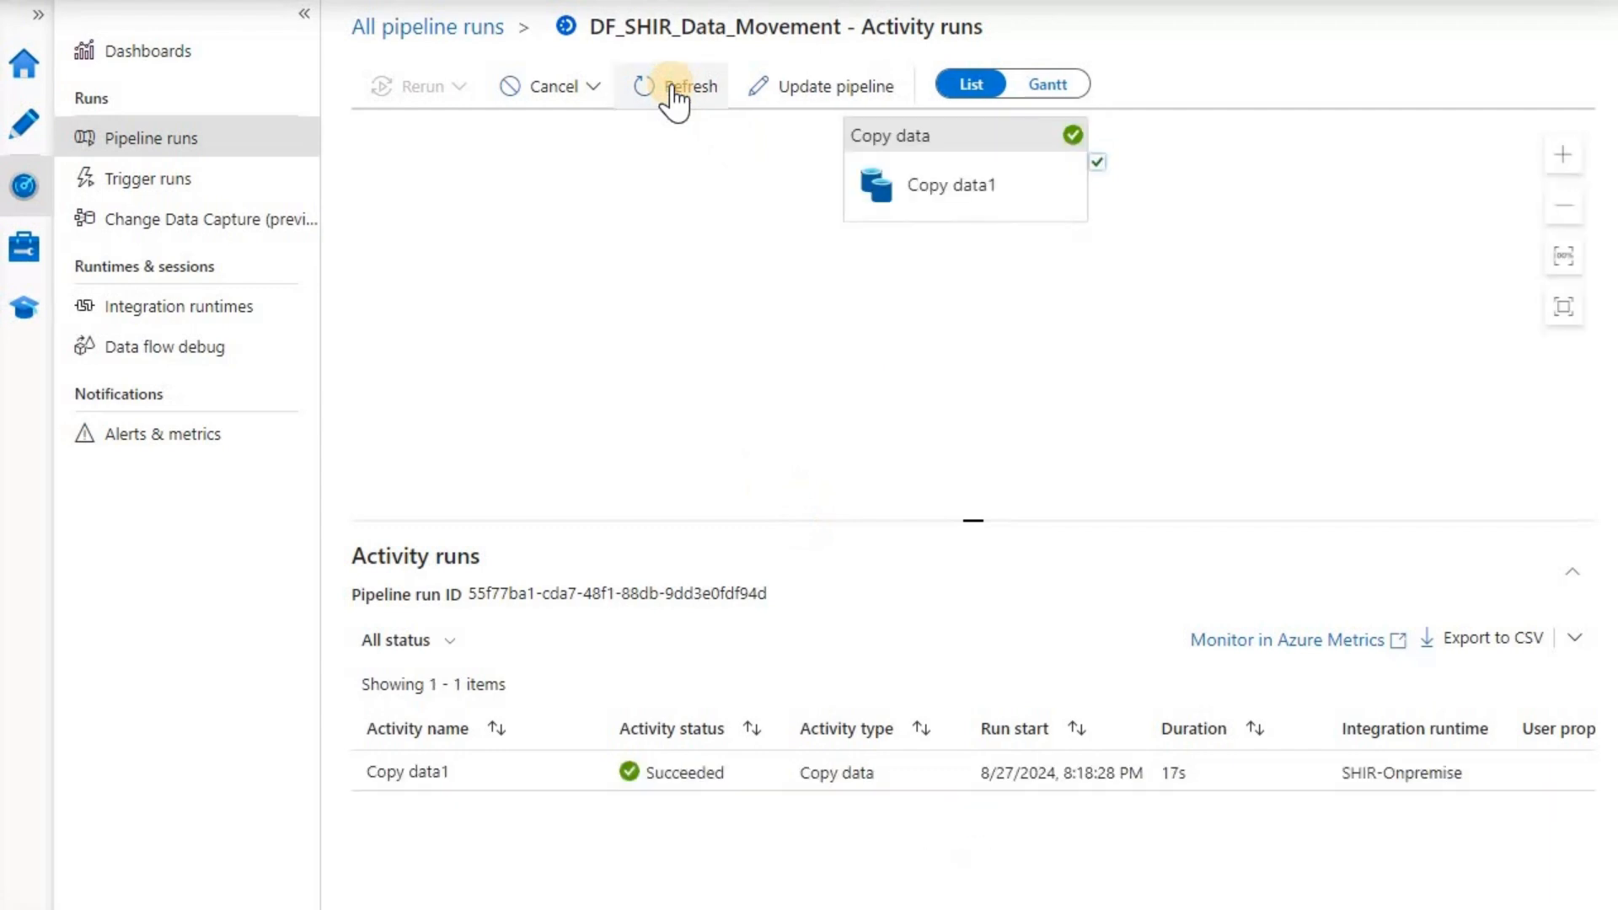
mouse_move(621, 786)
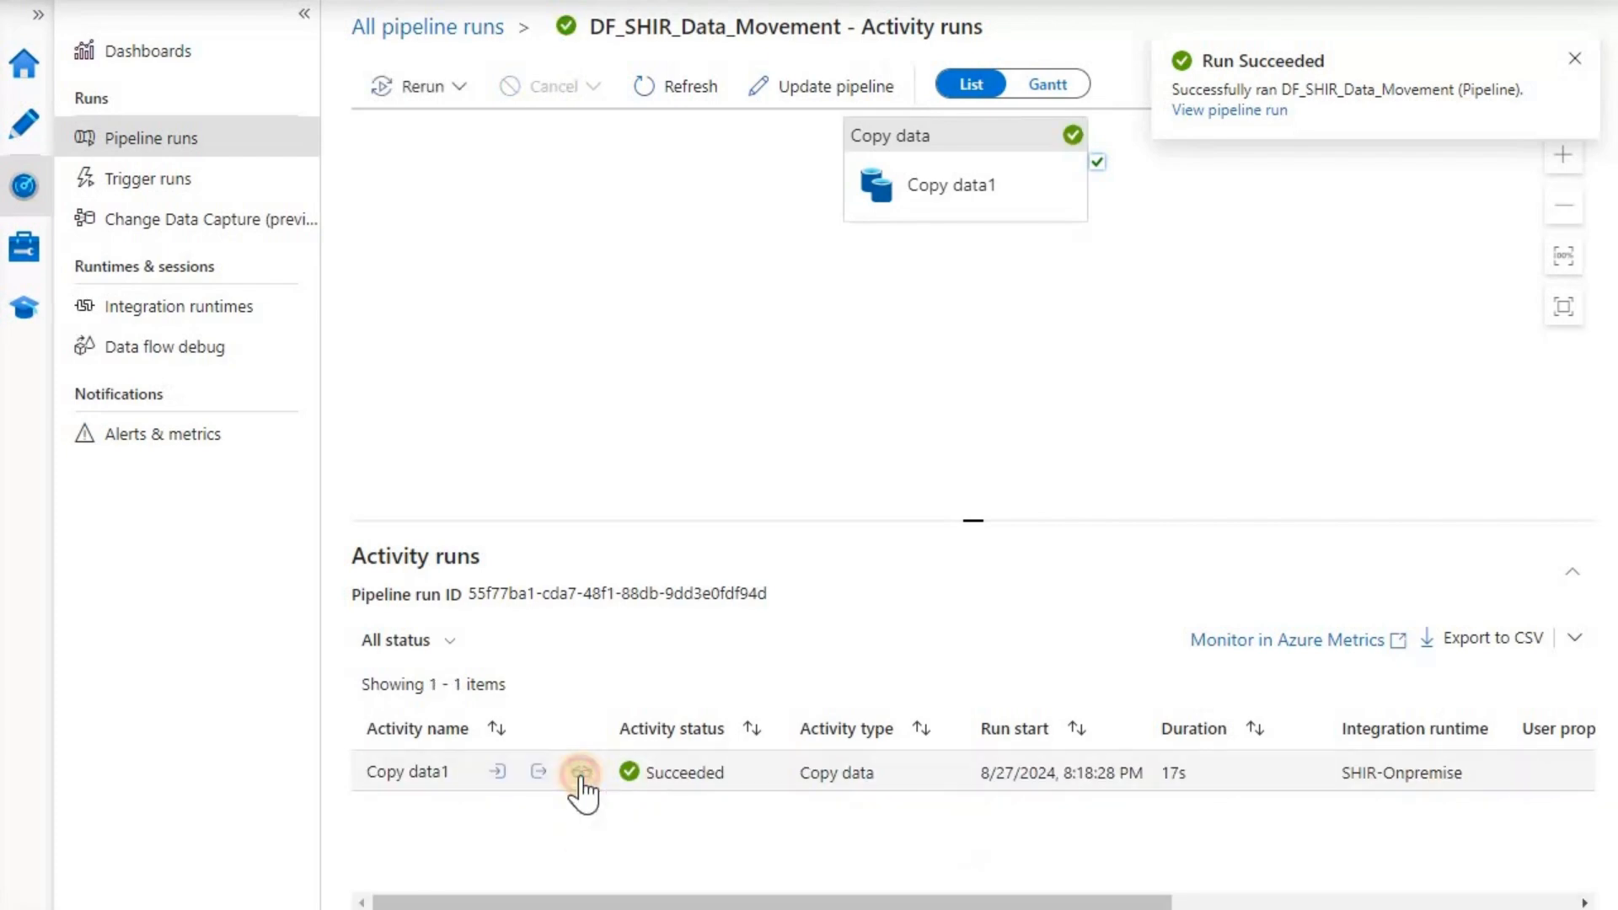
left_click(581, 784)
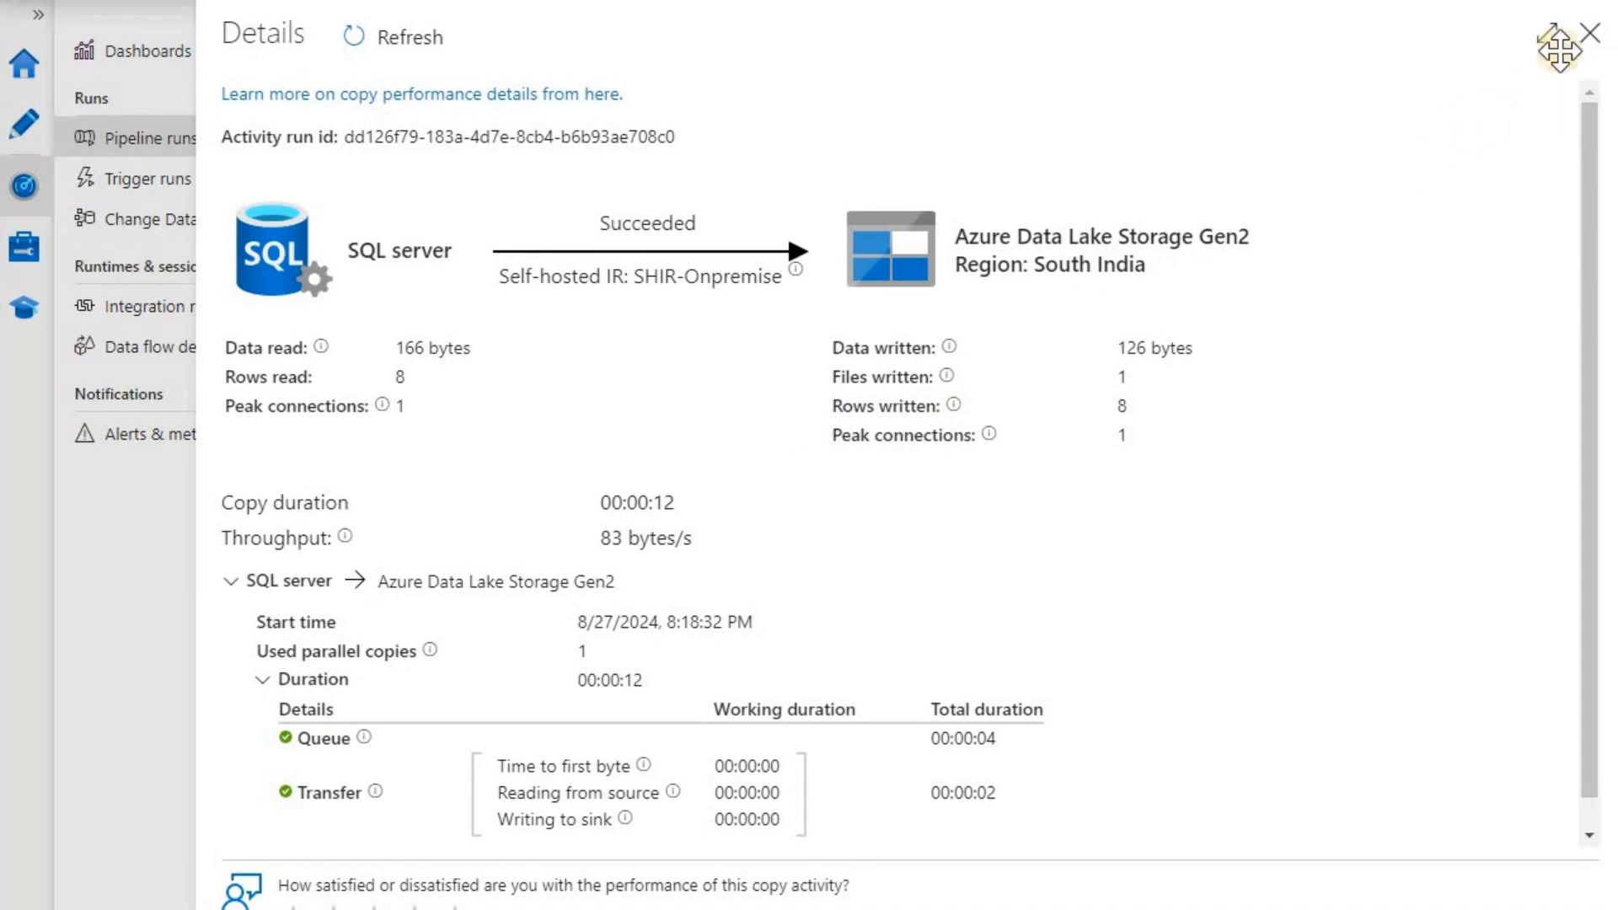
left_click(1591, 34)
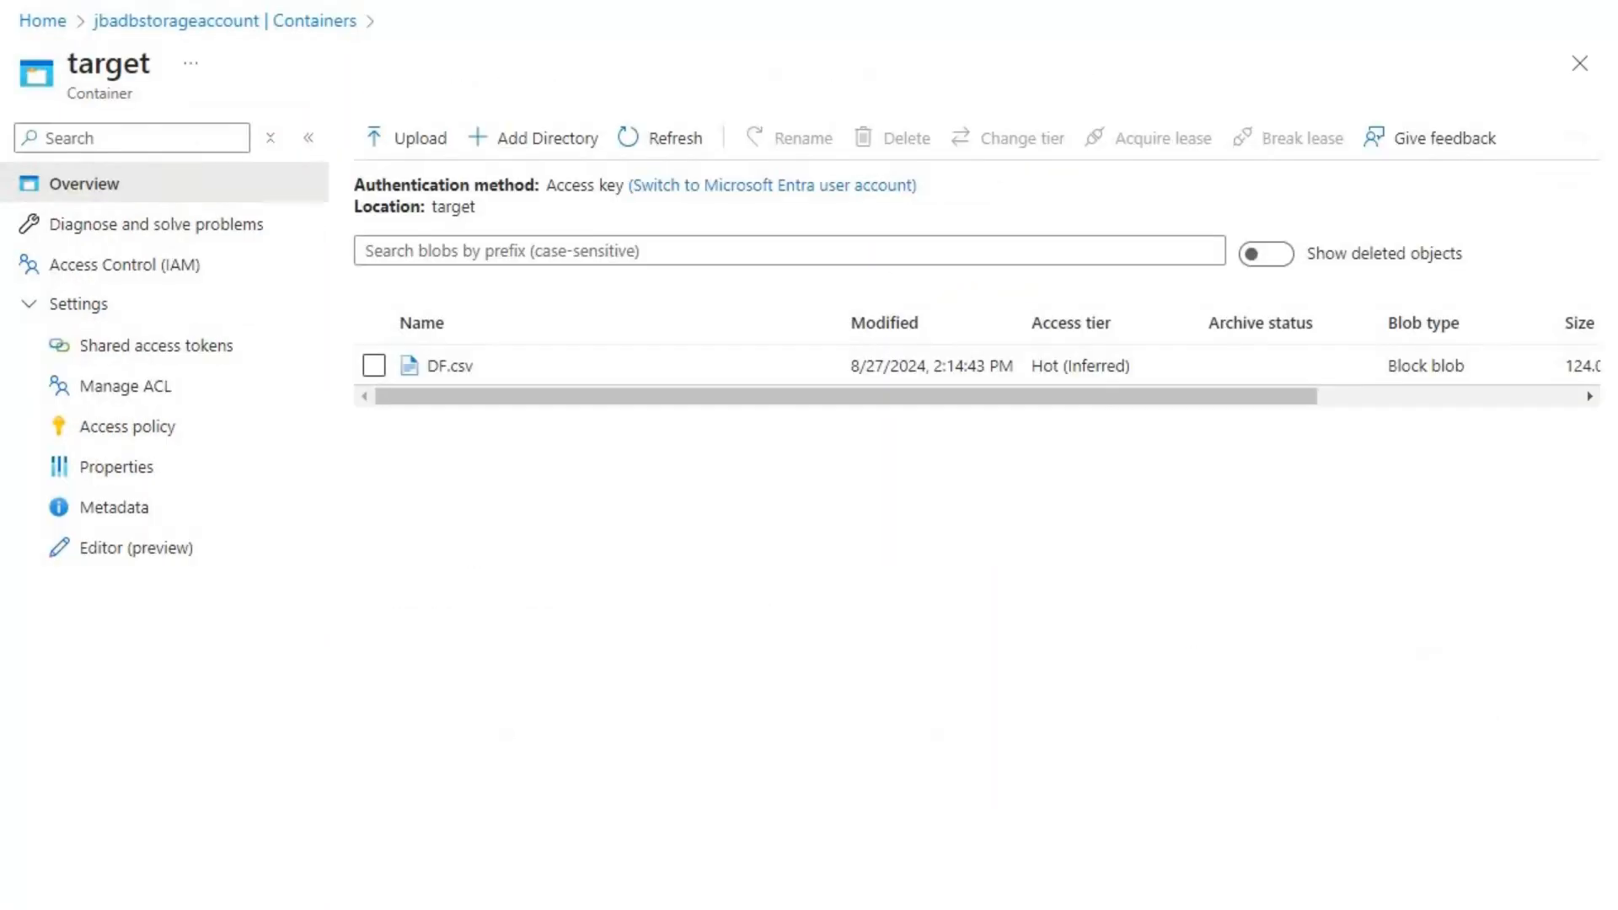
- Refresh the target container and check DF_27Aug2024.csv's properties at 126 B
left_click(651, 142)
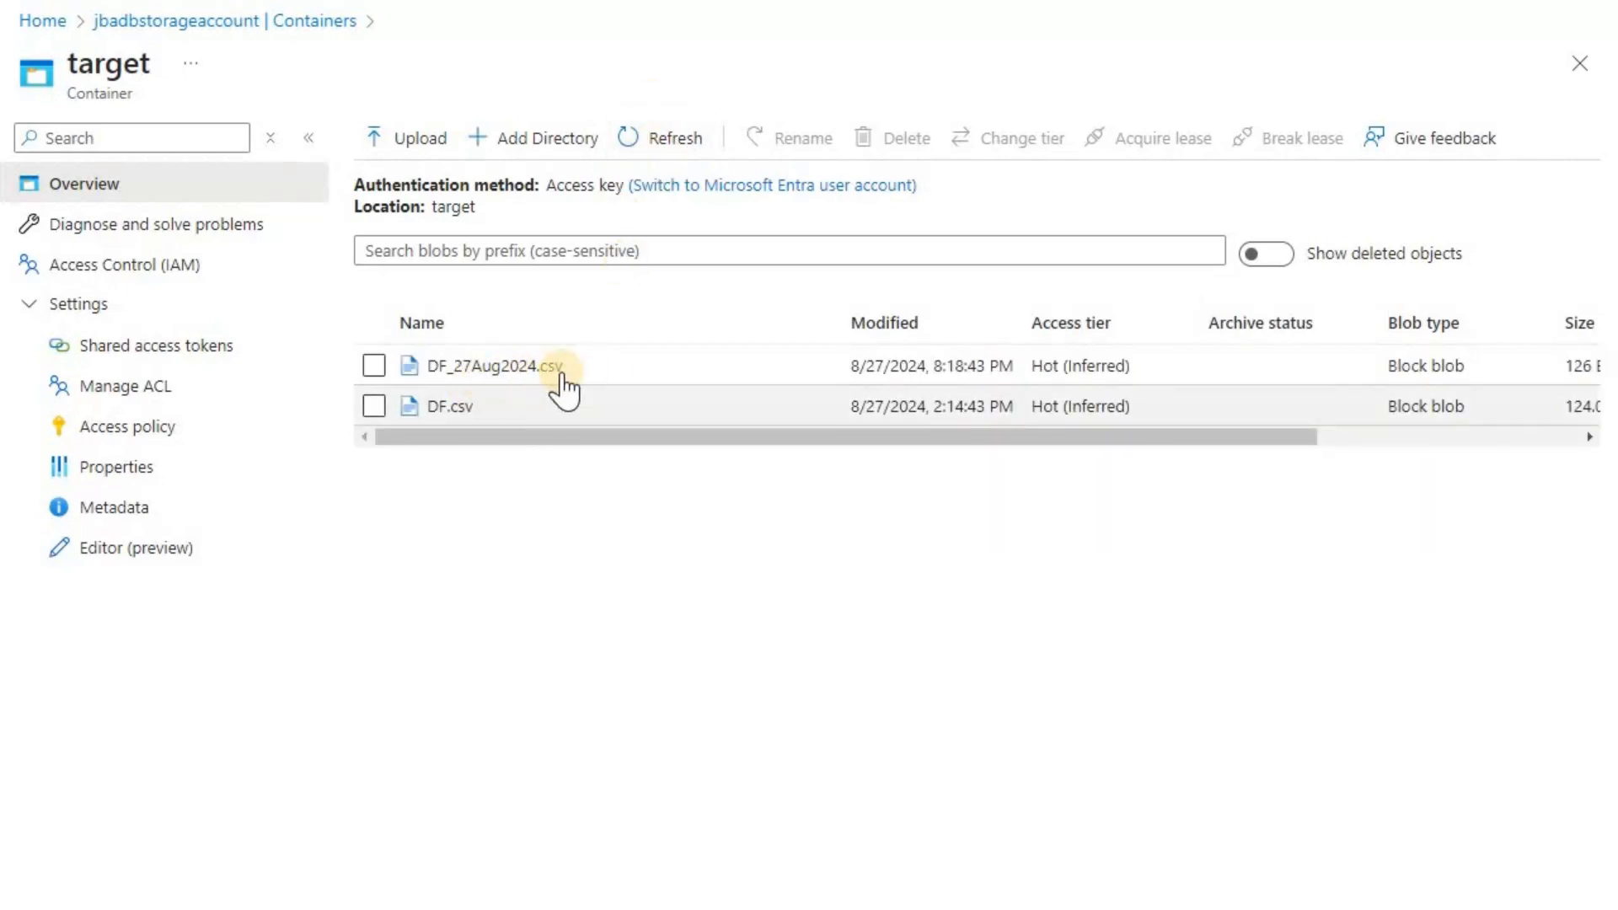
left_click(481, 365)
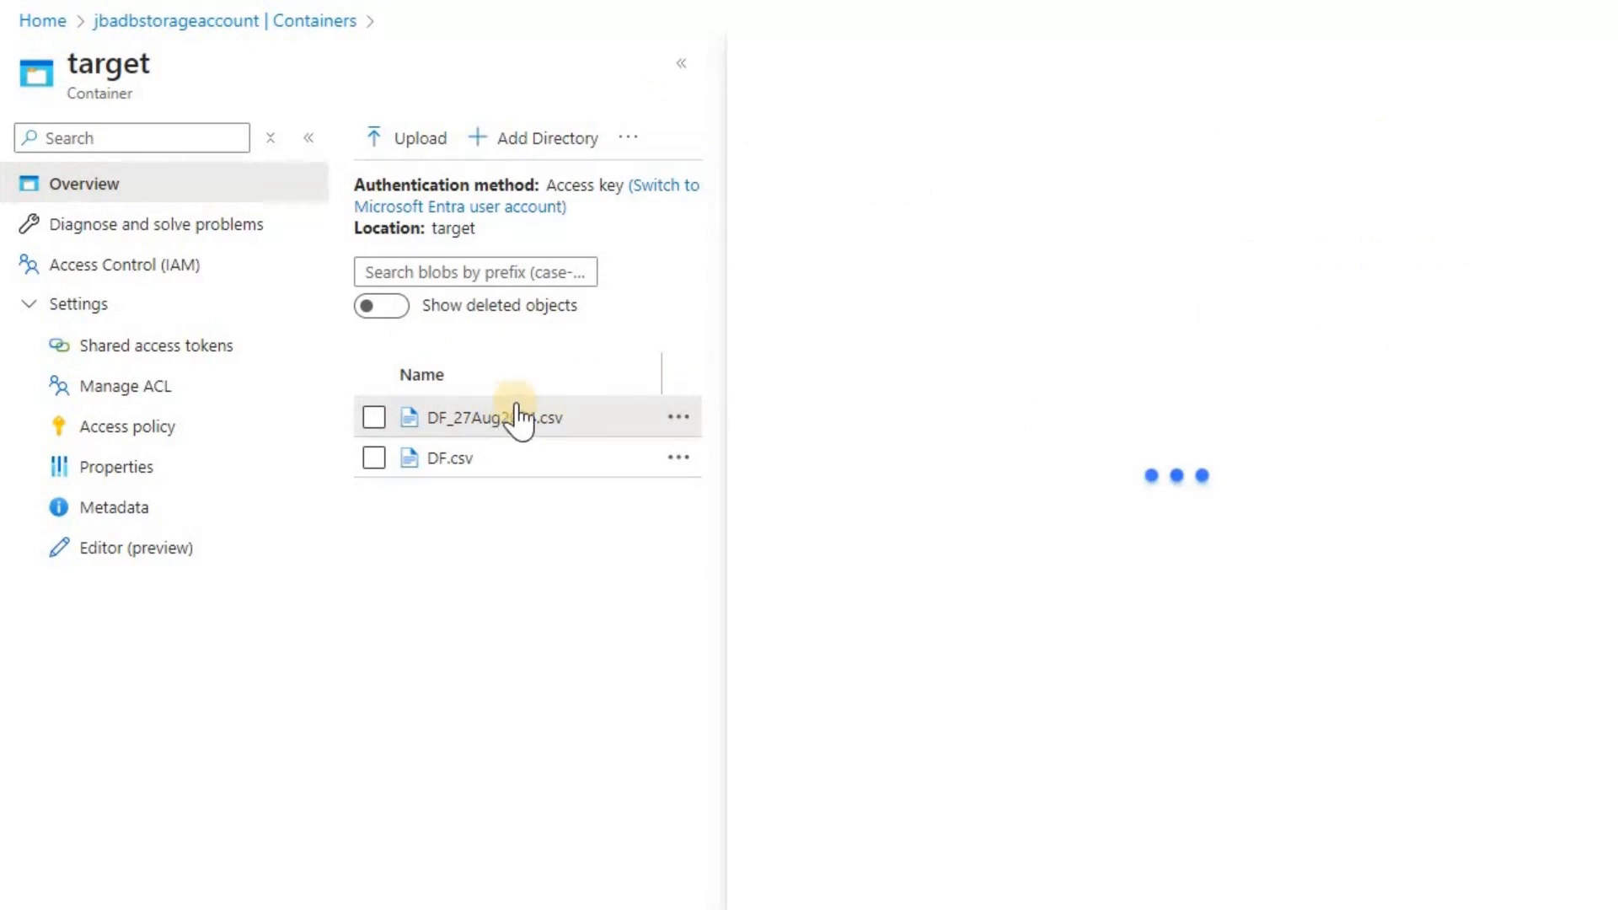
left_click(1580, 63)
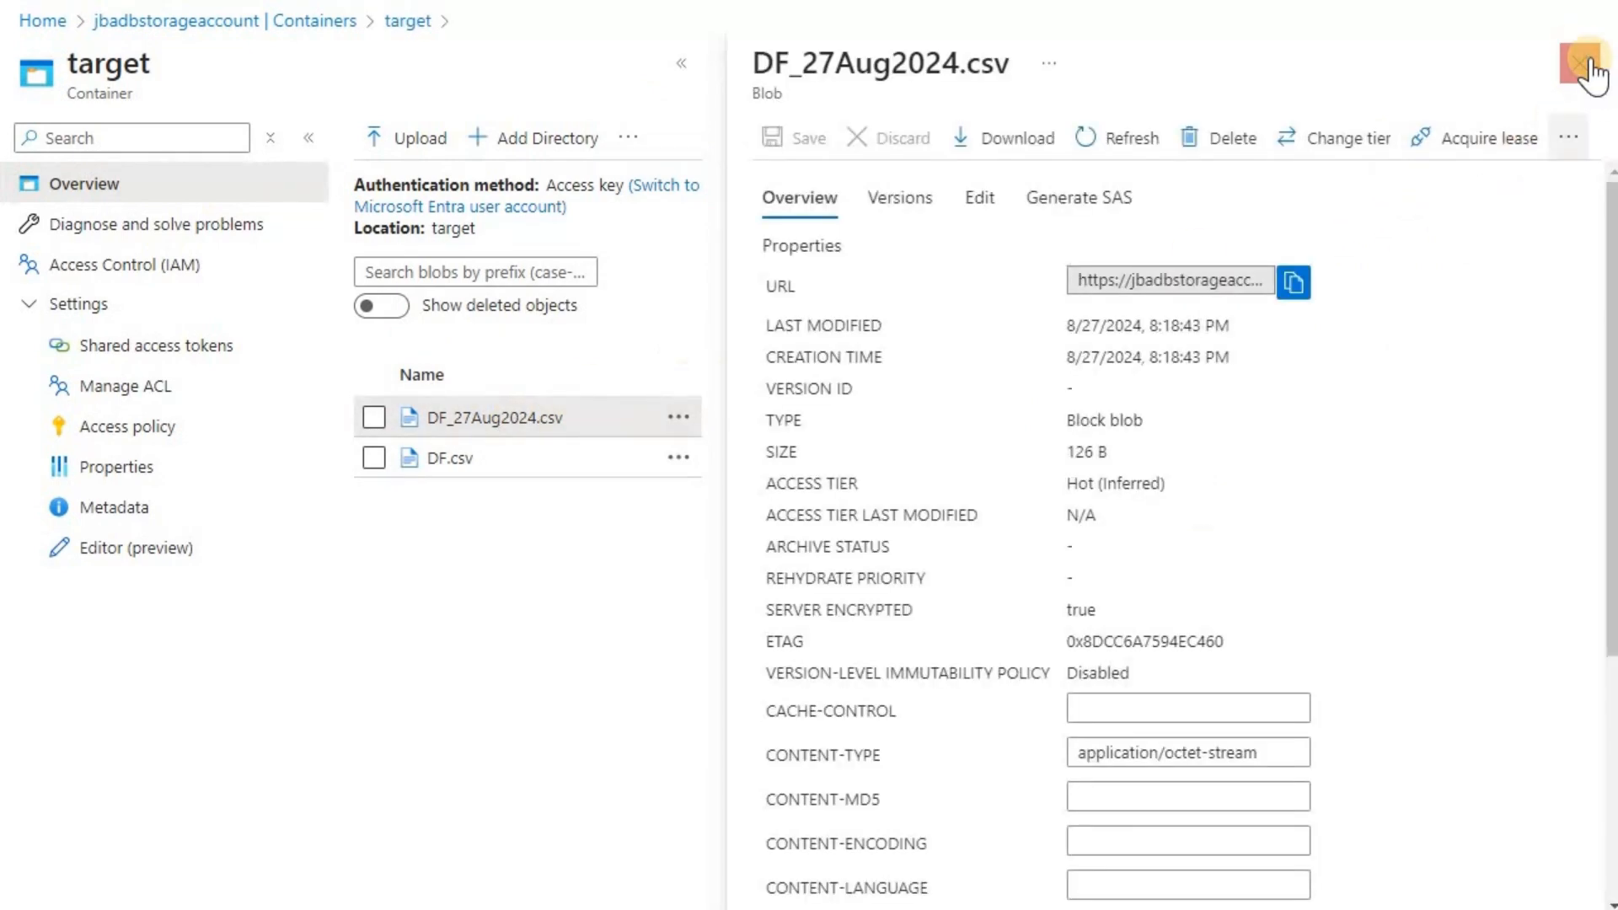